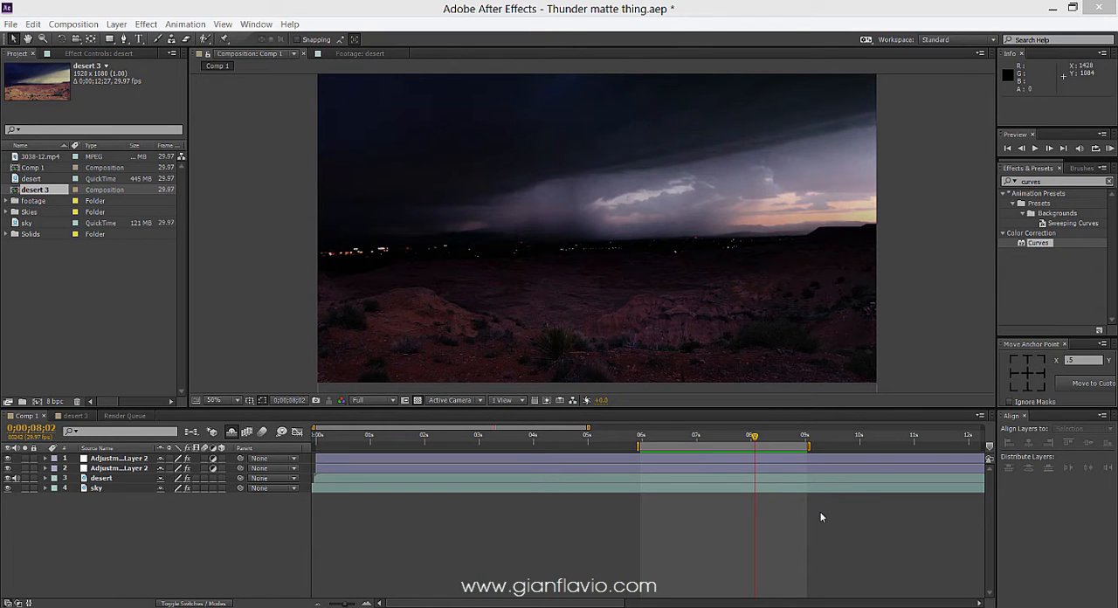
Play RAM previews of the finished storm composite in Comp 1.
{"action": "key", "text": "KP_0"}
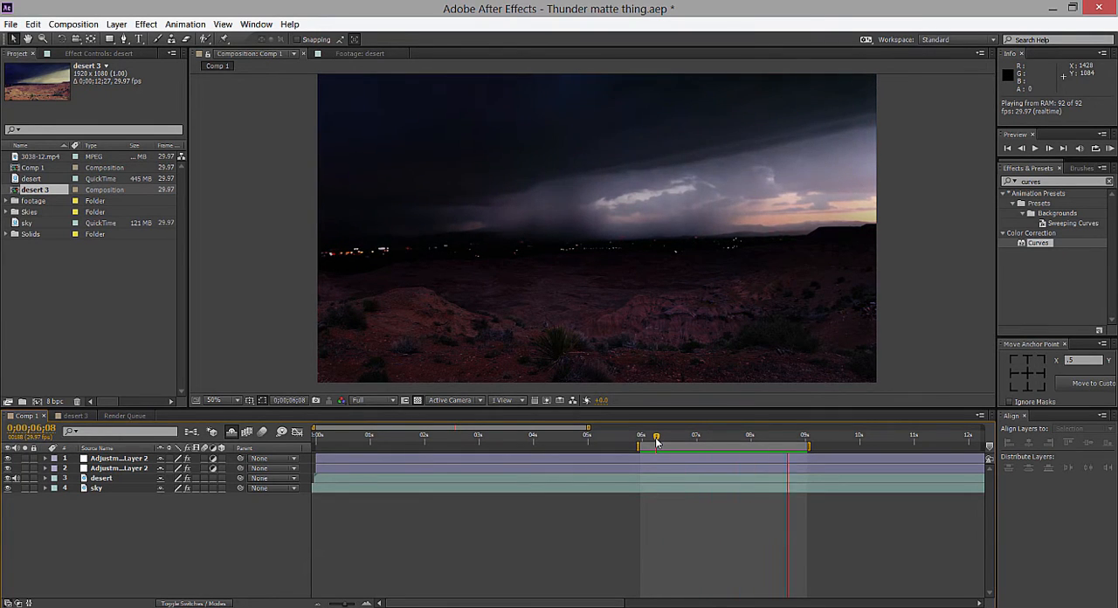
{"action": "key", "text": "space"}
{"action": "key", "text": "KP_0"}
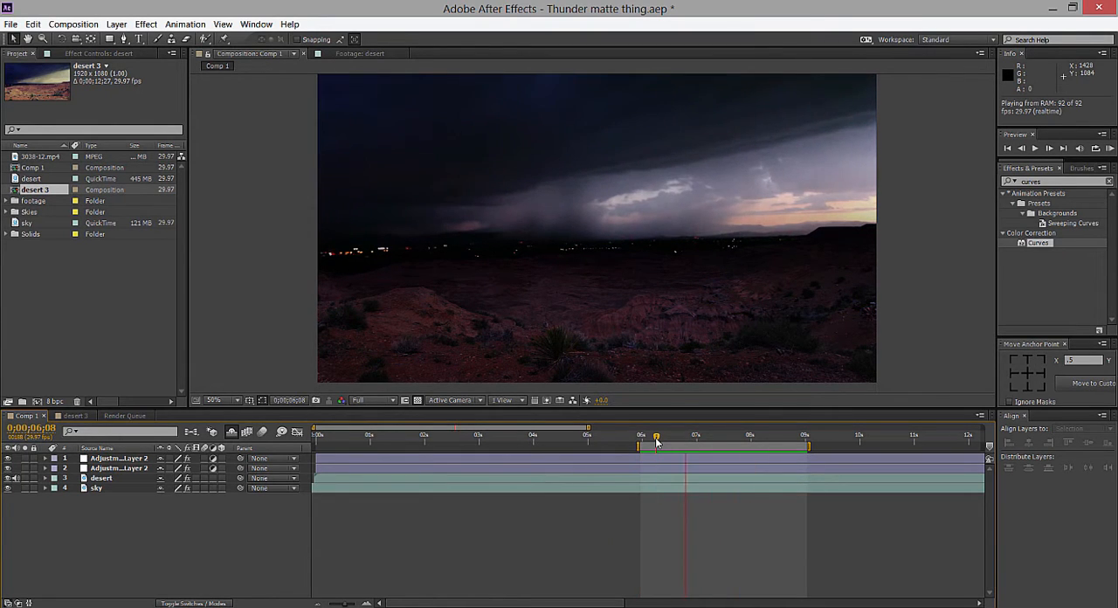
{"action": "key", "text": "space"}
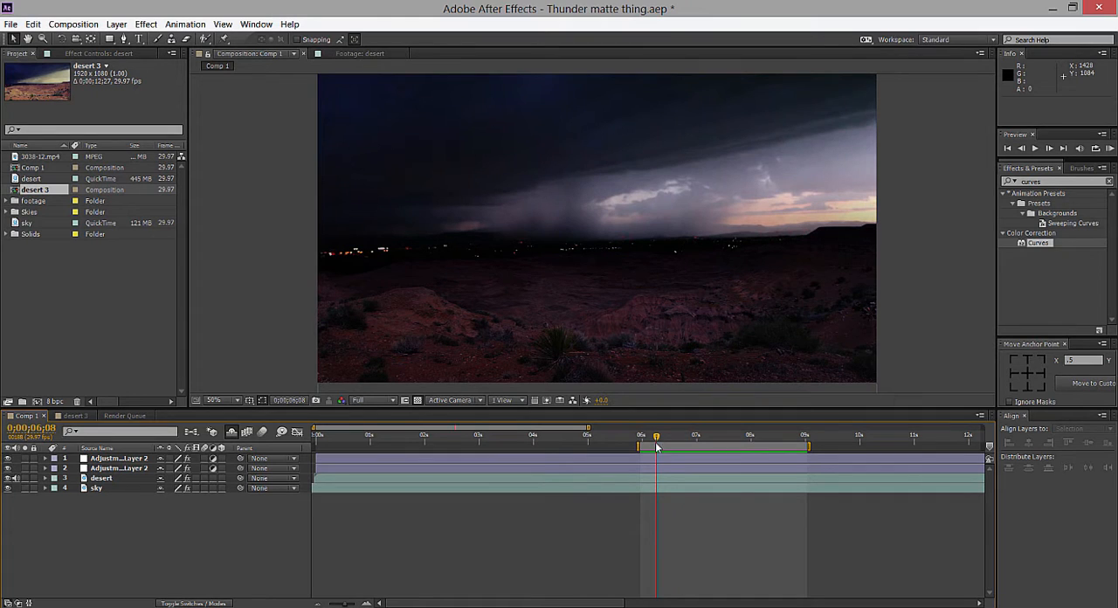
View the original desert footage and compare it with the Comp 1 composite.
{"action": "left_click", "coordinate": [377, 53]}
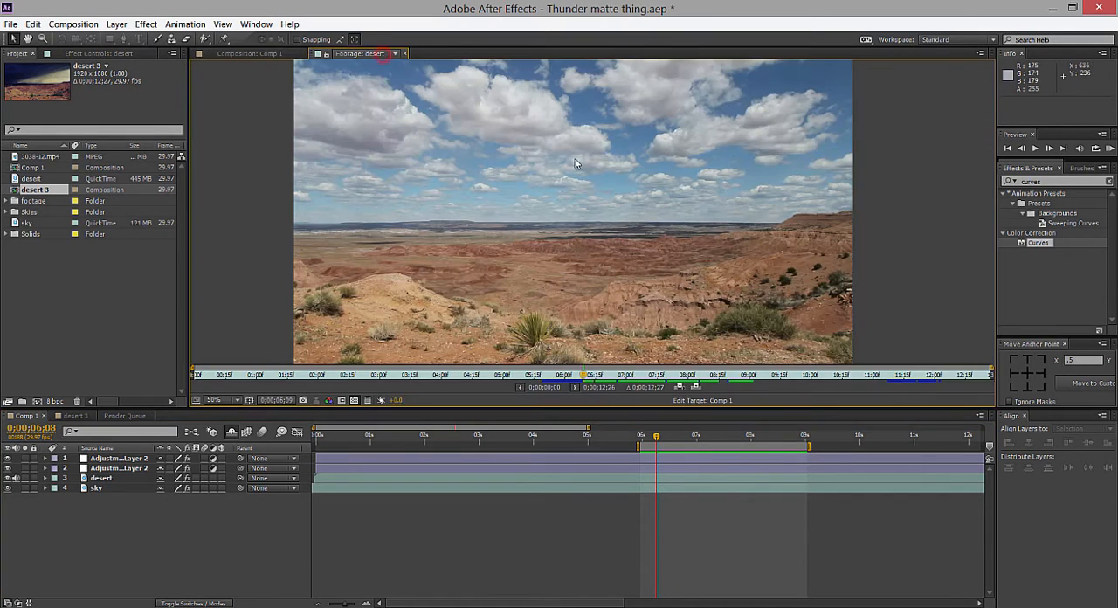
{"action": "scroll", "coordinate": [584, 209], "scroll_direction": "up", "scroll_amount": 2}
{"action": "scroll", "coordinate": [603, 212], "scroll_direction": "down", "scroll_amount": 2}
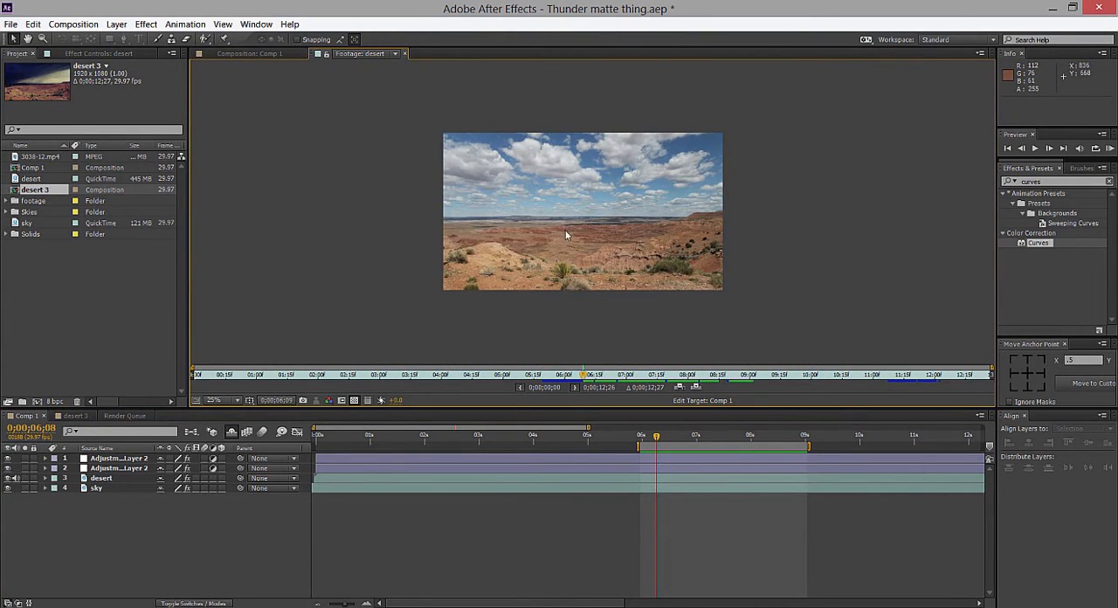
{"action": "left_click", "coordinate": [265, 54]}
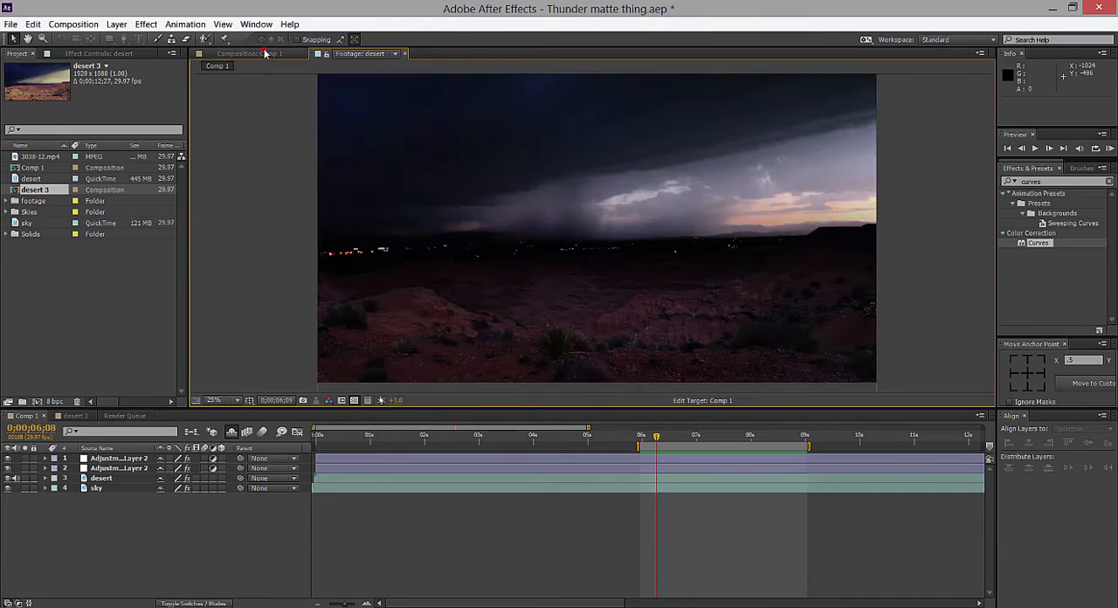
{"action": "scroll", "coordinate": [690, 254], "scroll_direction": "down", "scroll_amount": 2}
{"action": "left_click", "coordinate": [355, 54]}
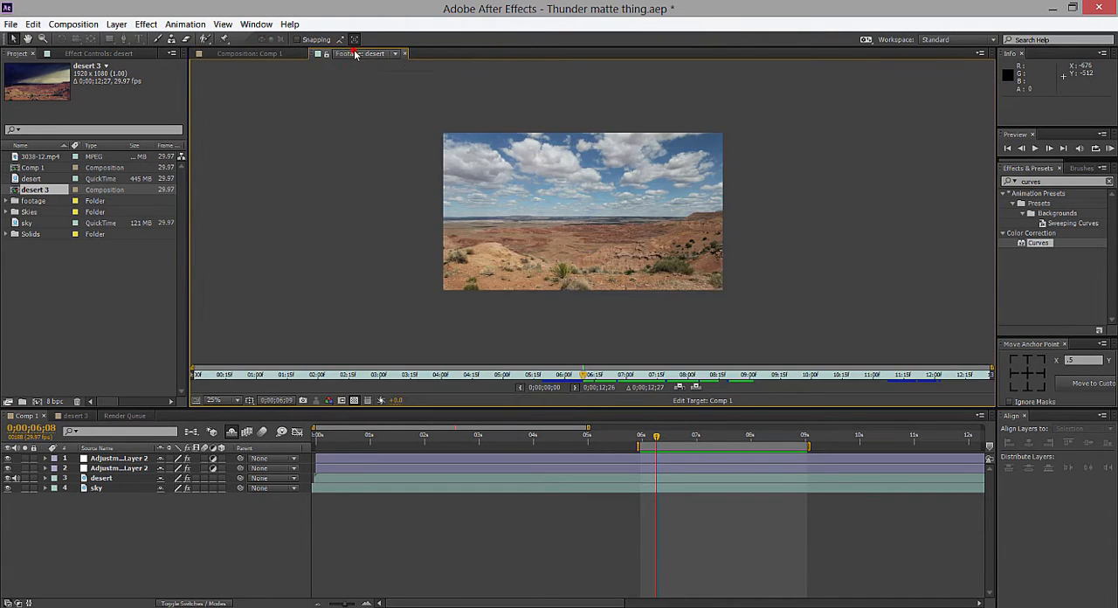
Display the sky footage in the footage viewer and move the Comp 1 time to 0;00;06;27 for comparison.
{"action": "left_click", "coordinate": [395, 54]}
{"action": "left_click", "coordinate": [384, 158]}
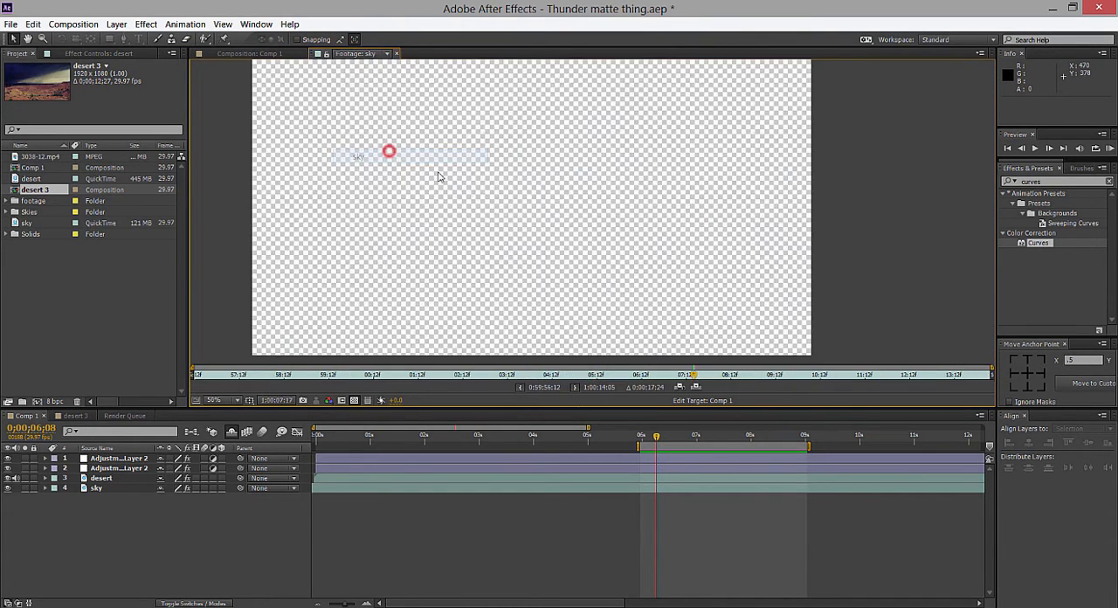
{"action": "scroll", "coordinate": [552, 214], "scroll_direction": "up", "scroll_amount": 1}
{"action": "scroll", "coordinate": [583, 237], "scroll_direction": "down", "scroll_amount": 1}
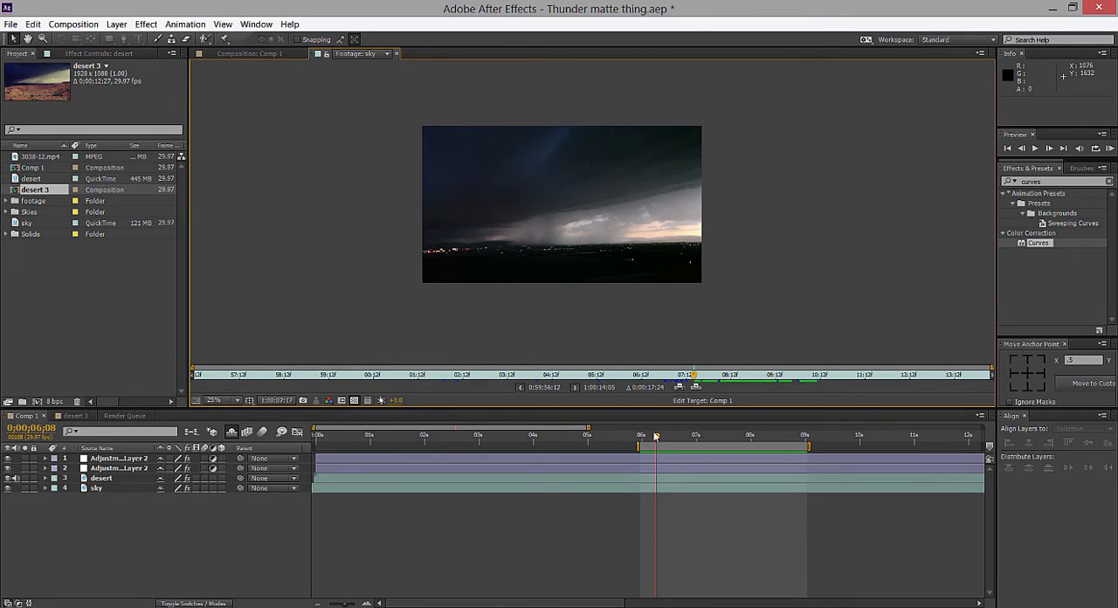
{"action": "left_click_drag", "start_coordinate": [656, 436], "coordinate": [693, 436]}
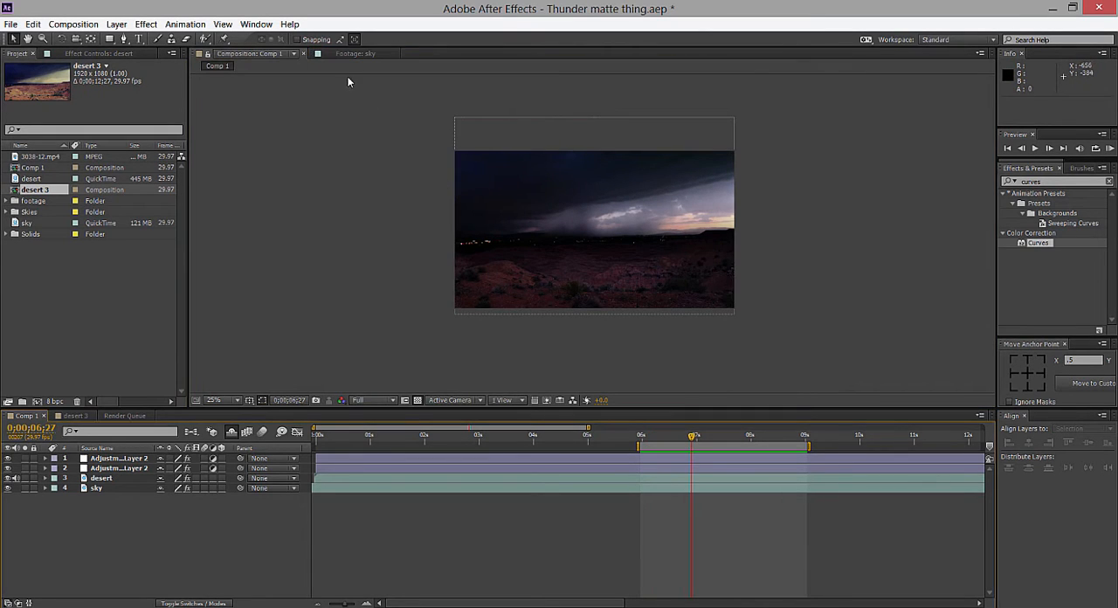
Examine the city lights along the horizon and the storm clouds in the sky footage at 1;00;09;02.
{"action": "left_click", "coordinate": [353, 54]}
{"action": "left_click_drag", "start_coordinate": [702, 377], "coordinate": [760, 378]}
{"action": "scroll", "coordinate": [524, 311], "scroll_direction": "up", "scroll_amount": 3}
{"action": "left_click_drag", "start_coordinate": [530, 304], "coordinate": [803, 205]}
{"action": "scroll", "coordinate": [467, 238], "scroll_direction": "up", "scroll_amount": 1}
{"action": "left_click_drag", "start_coordinate": [437, 244], "coordinate": [685, 242]}
{"action": "left_click_drag", "start_coordinate": [554, 245], "coordinate": [909, 193]}
{"action": "scroll", "coordinate": [625, 227], "scroll_direction": "up", "scroll_amount": 2}
{"action": "left_click_drag", "start_coordinate": [634, 230], "coordinate": [759, 228]}
{"action": "scroll", "coordinate": [725, 225], "scroll_direction": "down", "scroll_amount": 1}
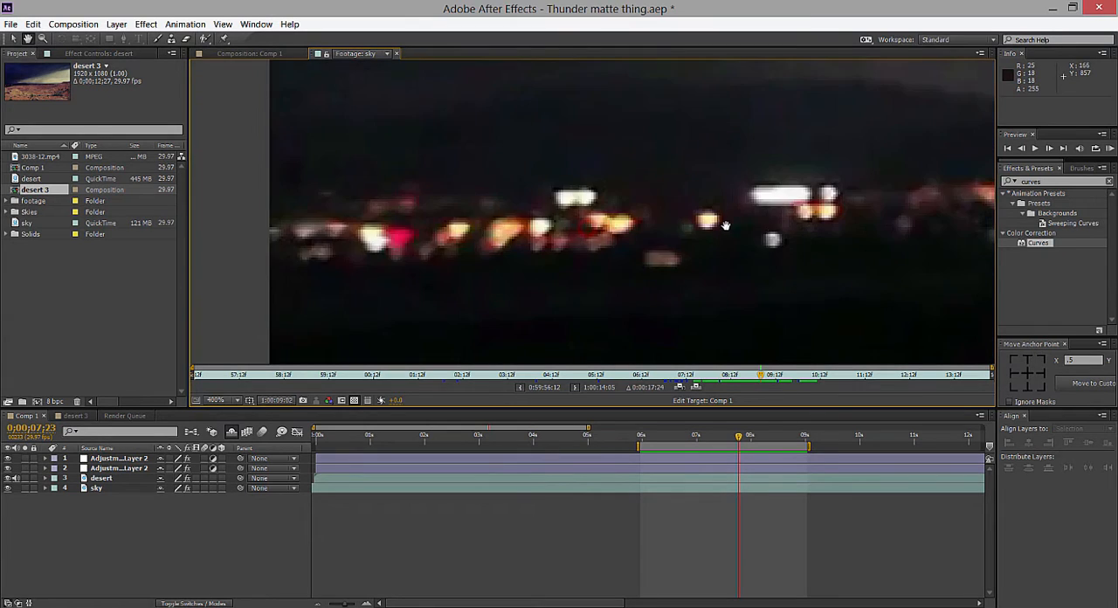
{"action": "scroll", "coordinate": [726, 226], "scroll_direction": "down", "scroll_amount": 12}
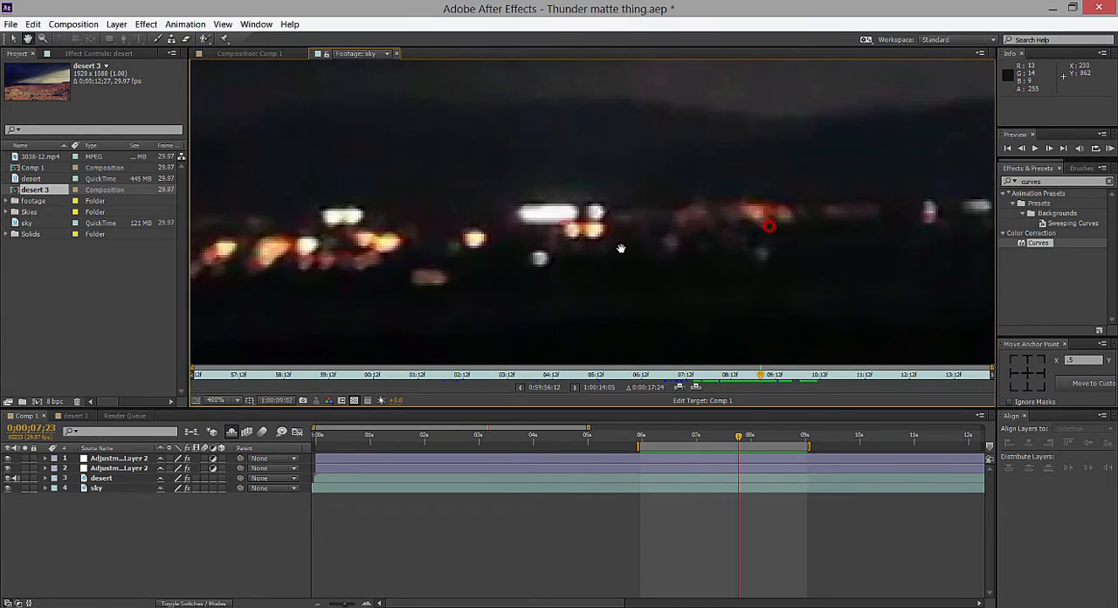
{"action": "scroll", "coordinate": [644, 204], "scroll_direction": "up", "scroll_amount": 6}
{"action": "left_click_drag", "start_coordinate": [647, 204], "coordinate": [516, 277]}
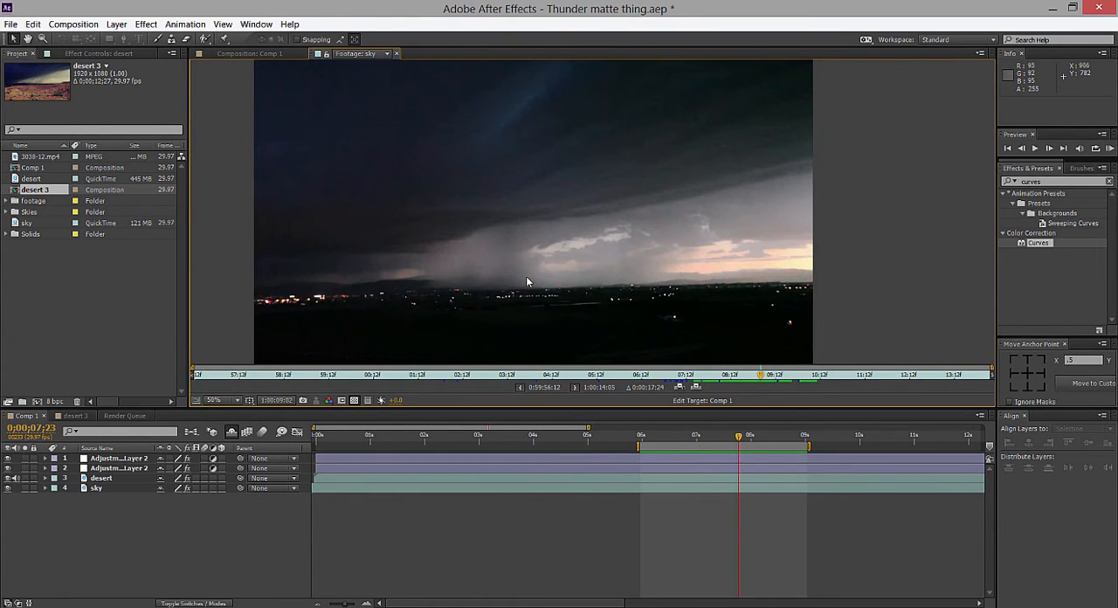
{"action": "scroll", "coordinate": [572, 250], "scroll_direction": "down", "scroll_amount": 2}
{"action": "scroll", "coordinate": [589, 253], "scroll_direction": "up", "scroll_amount": 2}
{"action": "left_click_drag", "start_coordinate": [617, 273], "coordinate": [612, 247]}
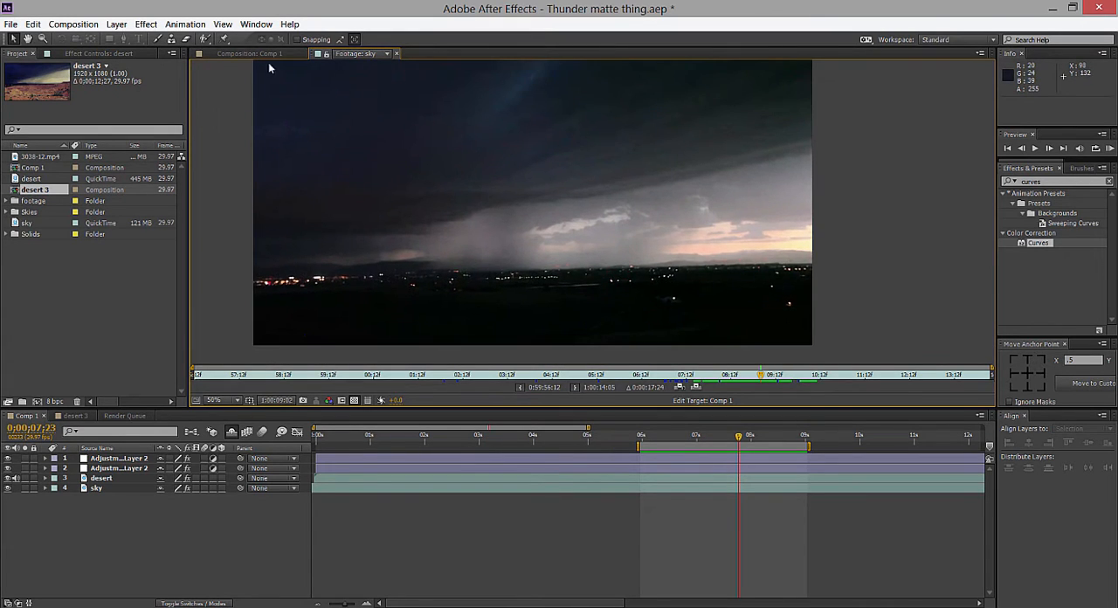
Scrub through the Comp 1 composite from about 6 seconds to 0;00;07;29.
{"action": "left_click", "coordinate": [266, 53]}
{"action": "left_click", "coordinate": [649, 436]}
{"action": "left_click_drag", "start_coordinate": [660, 443], "coordinate": [748, 436]}
Create a new composition from the desert footage and inspect its frame.
{"action": "left_click", "coordinate": [44, 265]}
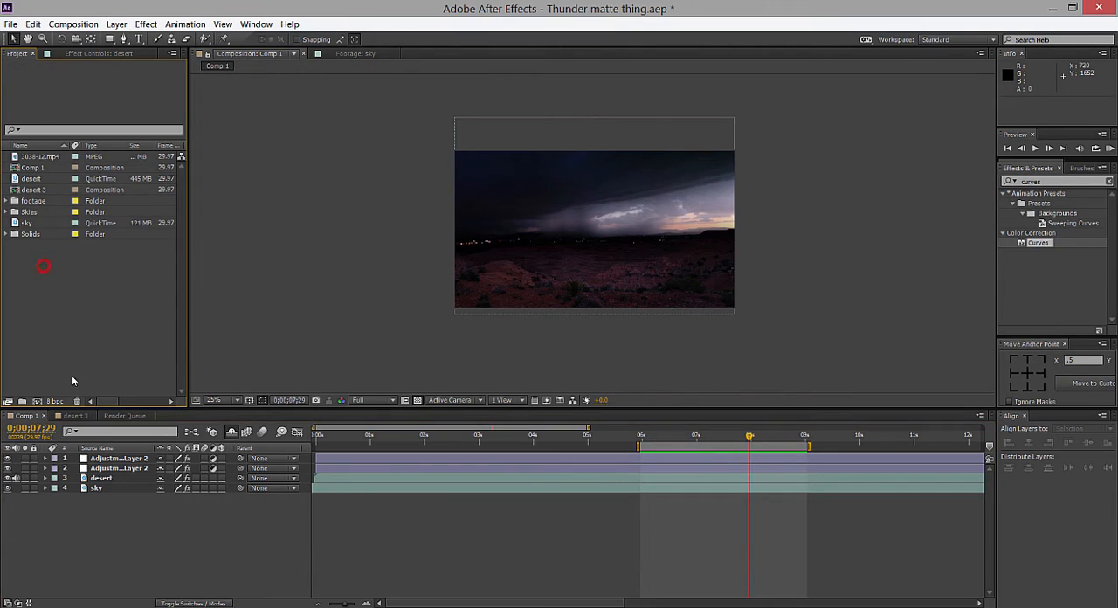
{"action": "left_click", "coordinate": [39, 178]}
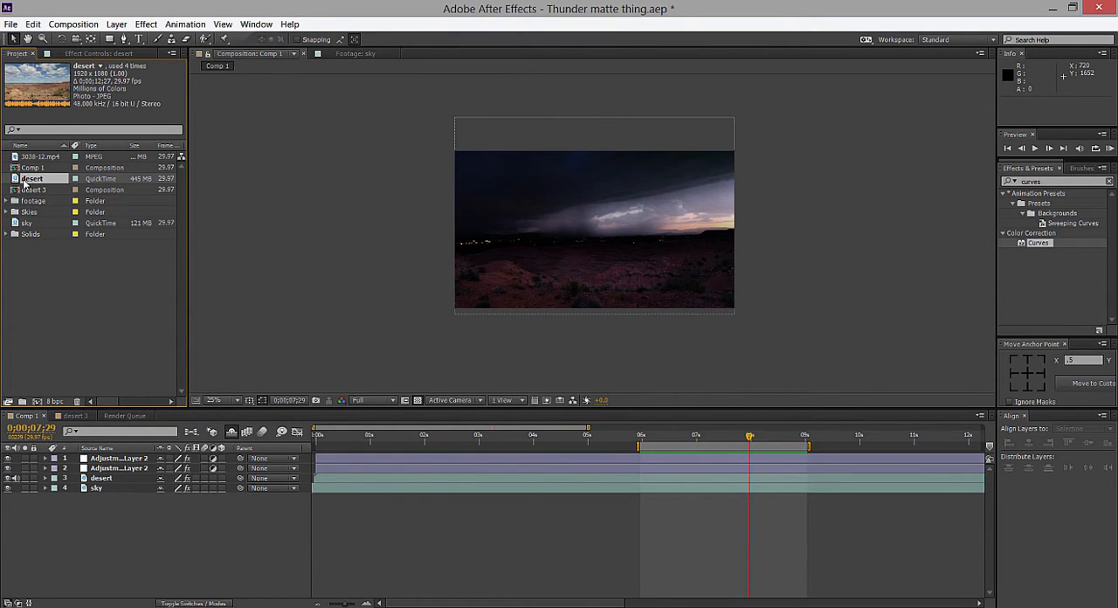
{"action": "left_click_drag", "start_coordinate": [16, 180], "coordinate": [35, 400]}
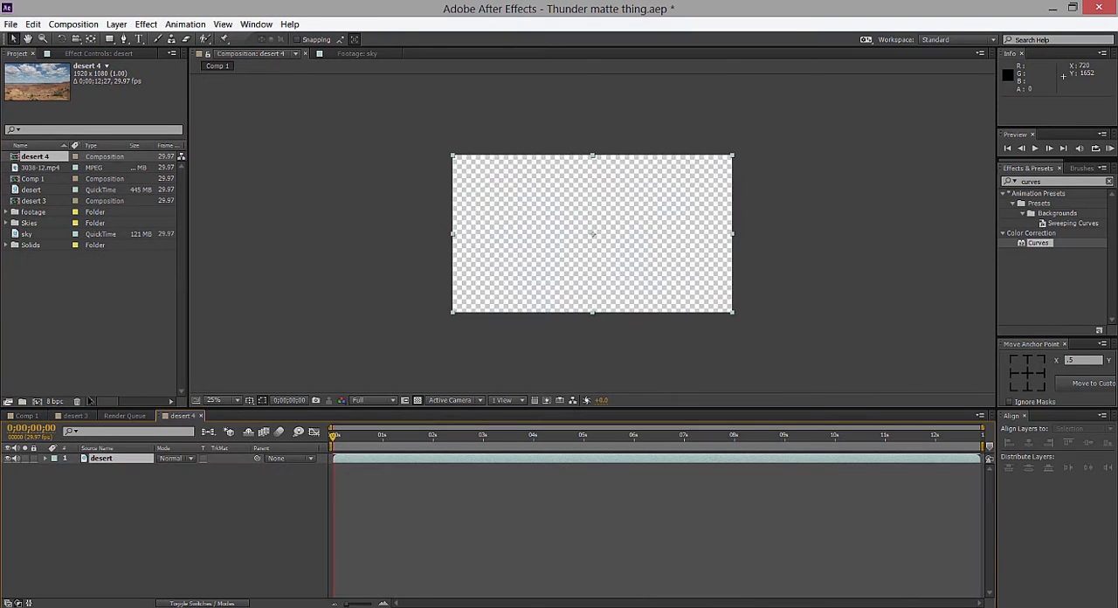
{"action": "key", "text": "period"}
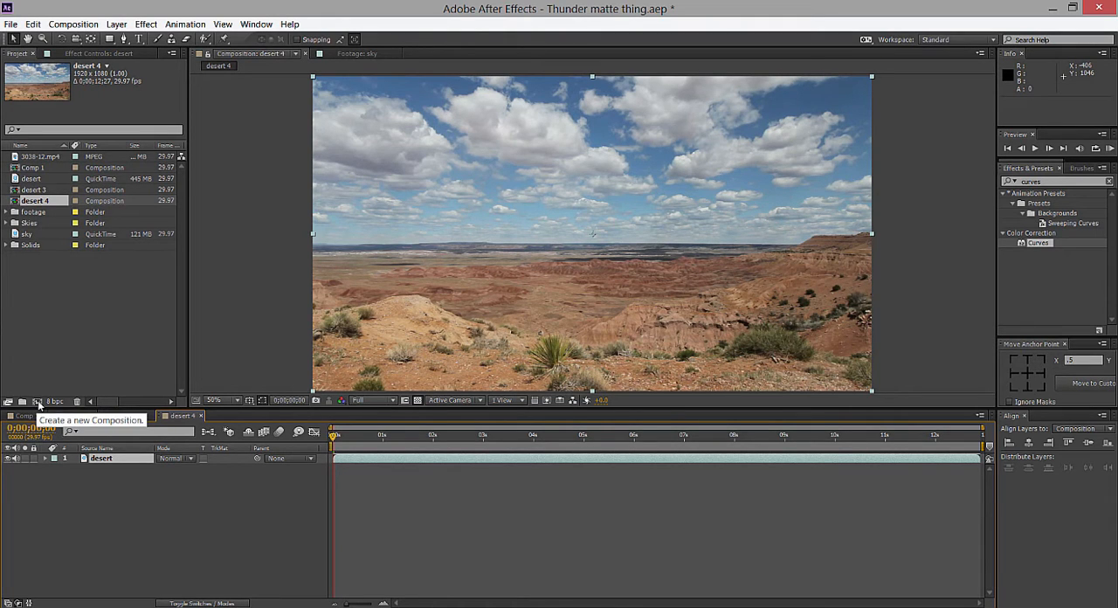
{"action": "key", "text": "comma"}
{"action": "key", "text": "period"}
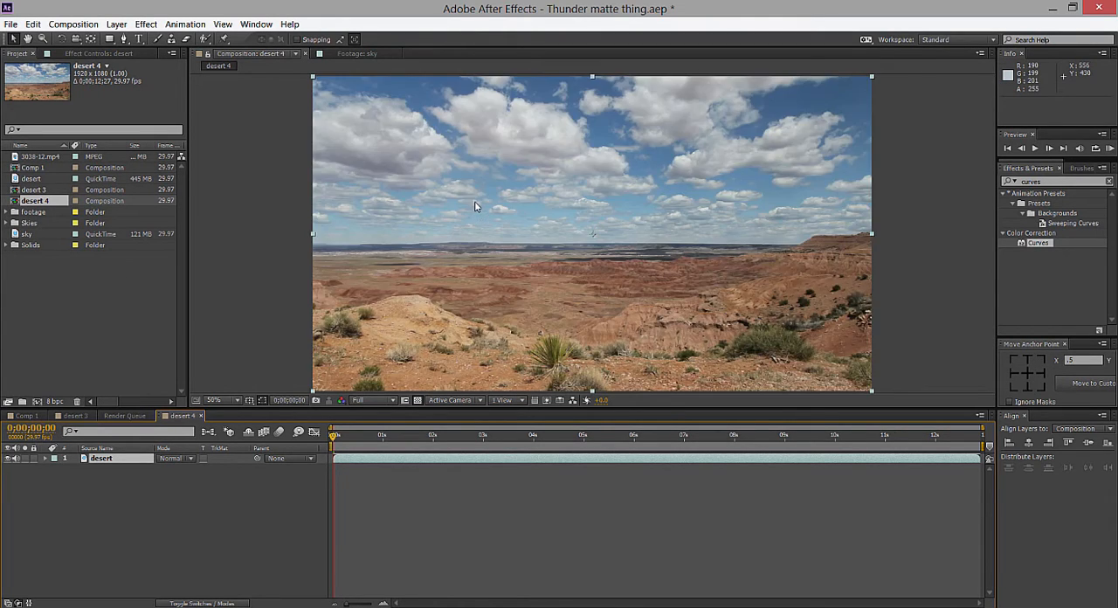
{"action": "key", "text": "comma"}
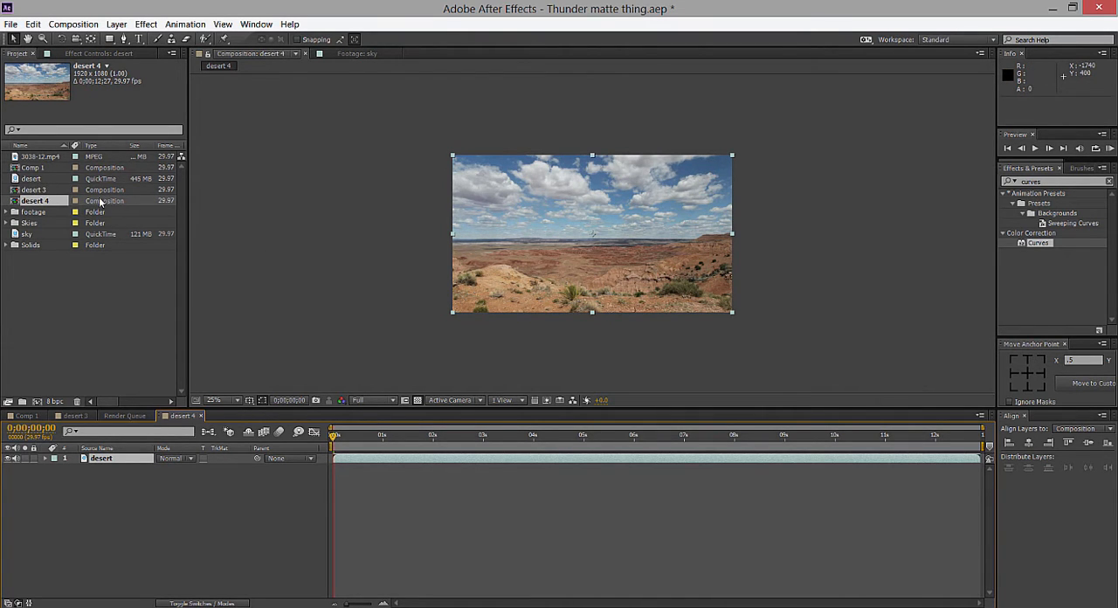
Add the sky footage to the new composition as a layer beneath the desert layer.
{"action": "left_click", "coordinate": [35, 170]}
{"action": "left_click", "coordinate": [37, 158]}
{"action": "left_click", "coordinate": [36, 178]}
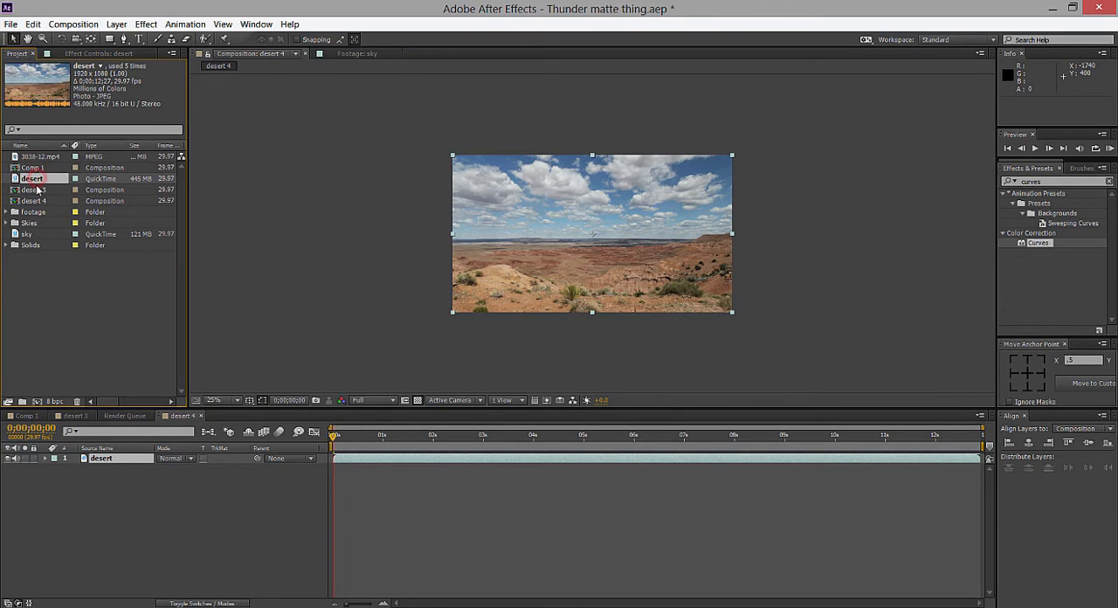
{"action": "left_click", "coordinate": [36, 189]}
{"action": "left_click", "coordinate": [35, 212]}
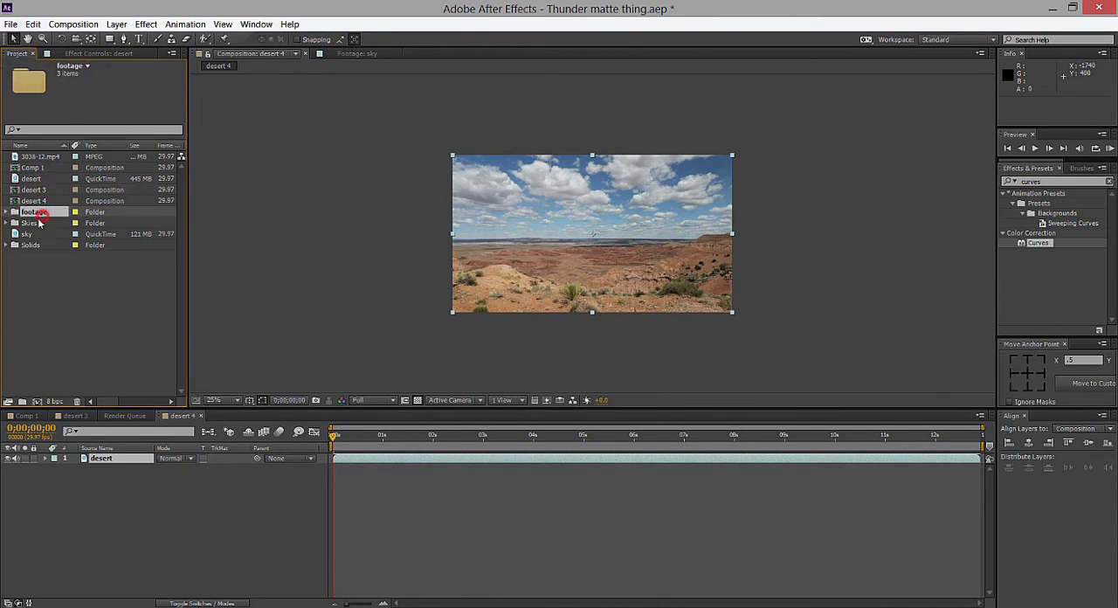
{"action": "left_click_drag", "start_coordinate": [32, 234], "coordinate": [111, 467]}
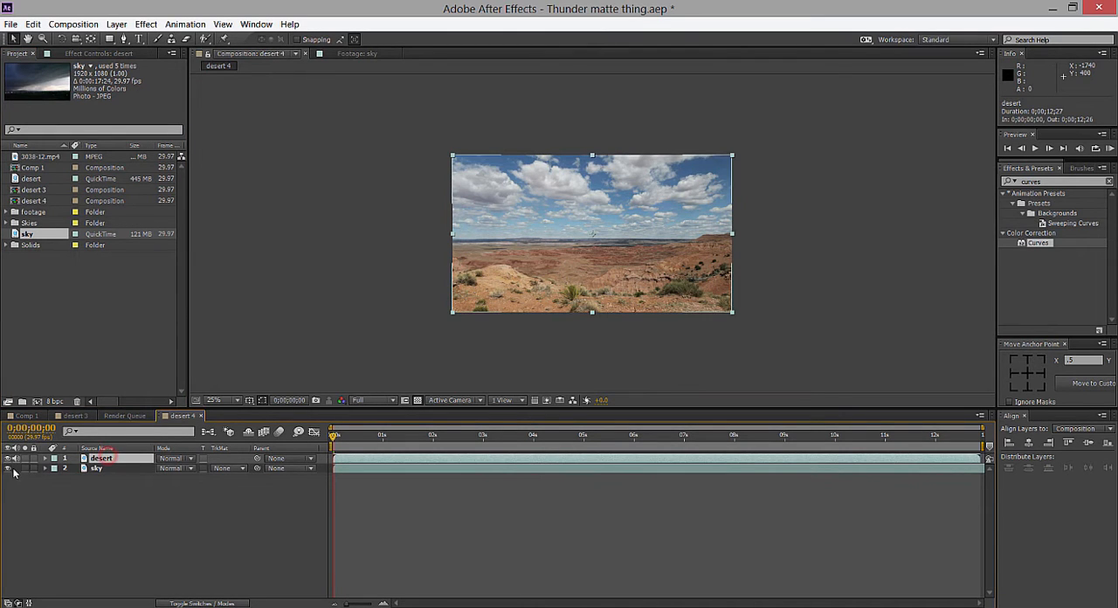
Start a Pen tool mask on the desert layer just outside the frame's right edge, tracing the top of the mesa.
{"action": "scroll", "coordinate": [542, 308], "scroll_direction": "up", "scroll_amount": 2}
{"action": "left_click_drag", "start_coordinate": [580, 273], "coordinate": [513, 264]}
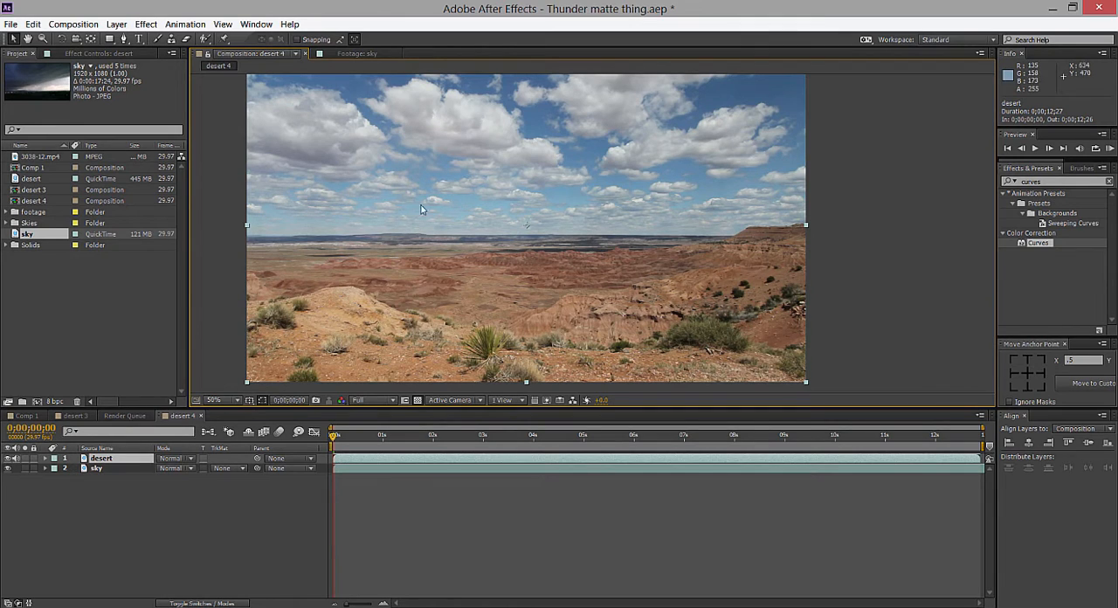
{"action": "left_click", "coordinate": [101, 458]}
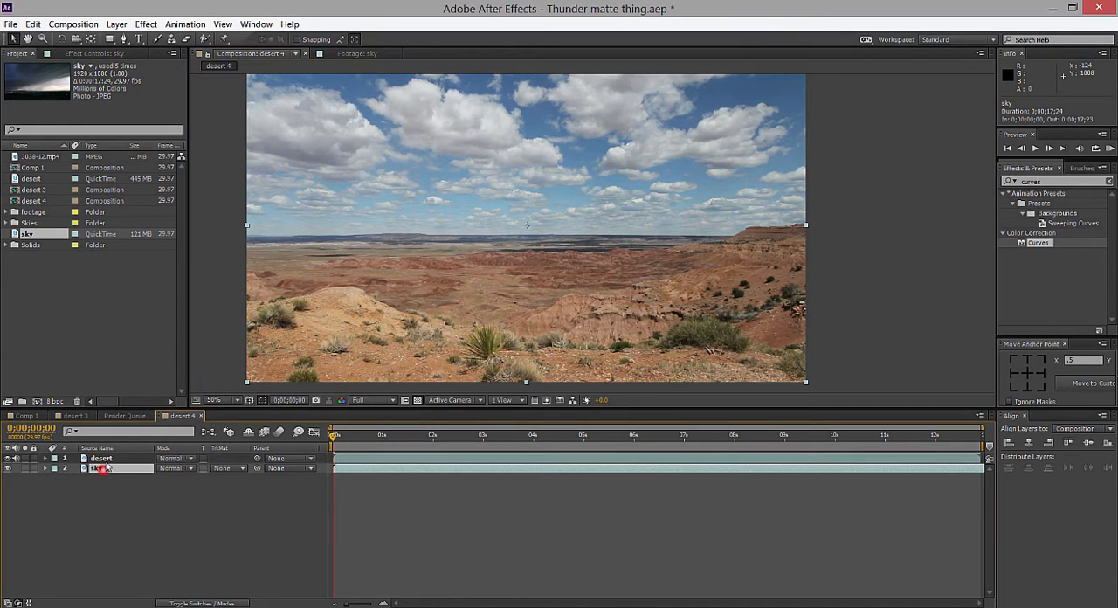
{"action": "left_click", "coordinate": [124, 38]}
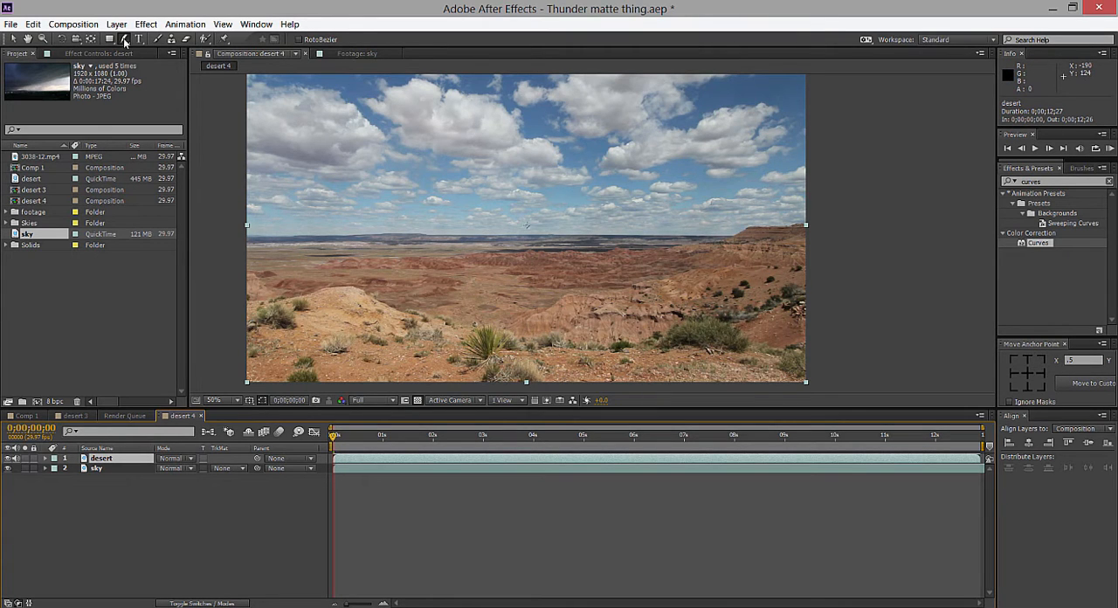
{"action": "left_click_drag", "start_coordinate": [124, 42], "coordinate": [154, 50]}
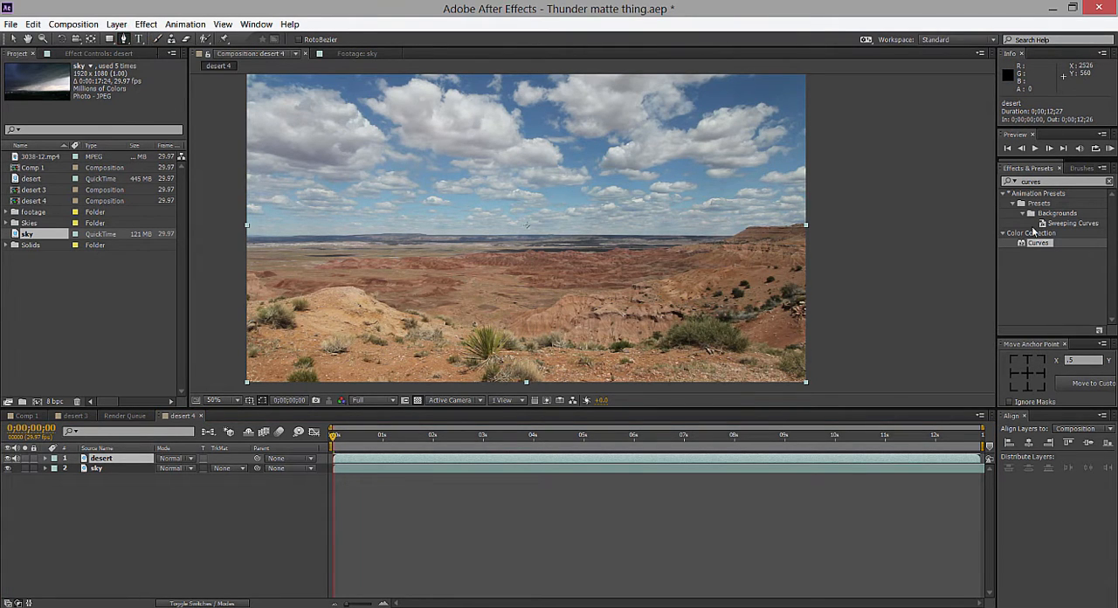
{"action": "scroll", "coordinate": [863, 224], "scroll_direction": "up", "scroll_amount": 1}
{"action": "left_click_drag", "start_coordinate": [863, 224], "coordinate": [595, 179]}
{"action": "scroll", "coordinate": [749, 232], "scroll_direction": "up", "scroll_amount": 2}
{"action": "left_click_drag", "start_coordinate": [764, 201], "coordinate": [676, 210]}
{"action": "left_click", "coordinate": [836, 203]}
{"action": "left_click", "coordinate": [716, 203]}
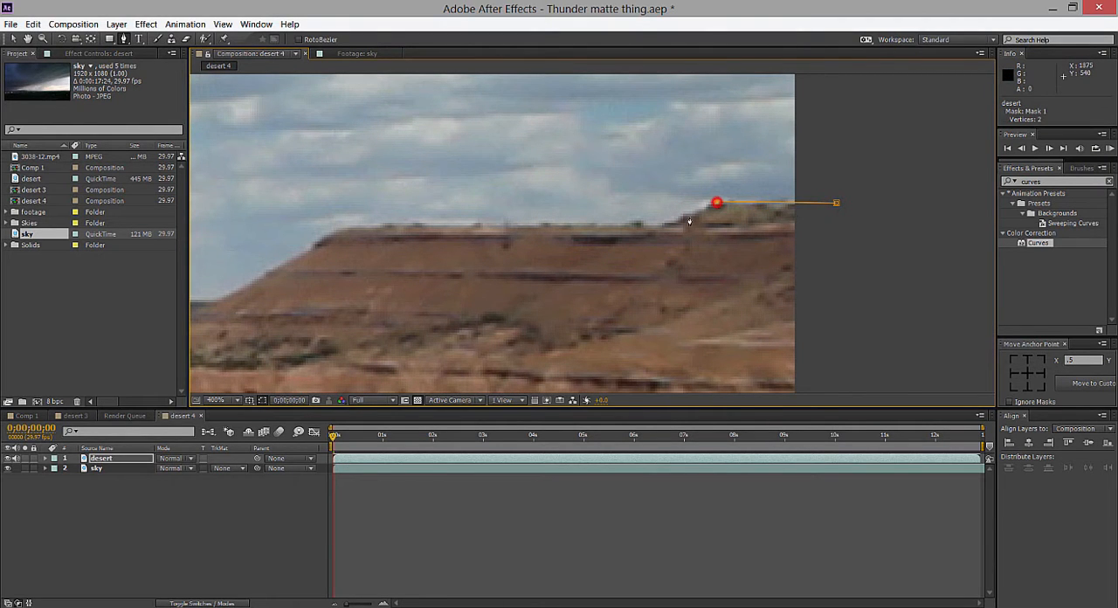
{"action": "left_click", "coordinate": [663, 225]}
Continue the desert mask down the mesa's left slope and onto the nearer rocky ridge below the horizon.
{"action": "scroll", "coordinate": [656, 289], "scroll_direction": "down", "scroll_amount": 2}
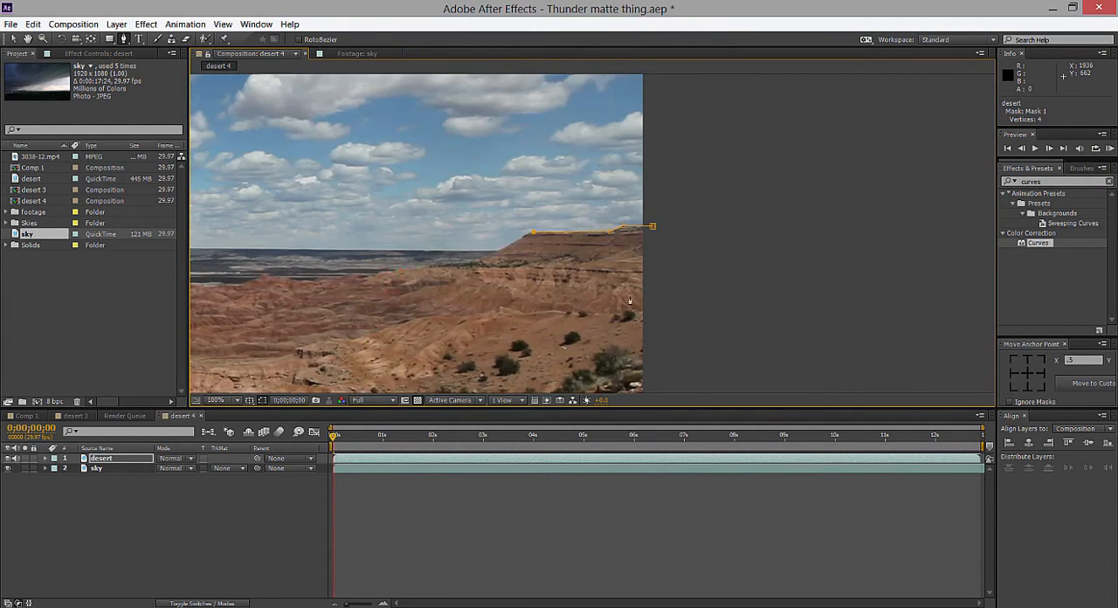
{"action": "left_click_drag", "start_coordinate": [400, 272], "coordinate": [618, 283]}
{"action": "left_click", "coordinate": [697, 272]}
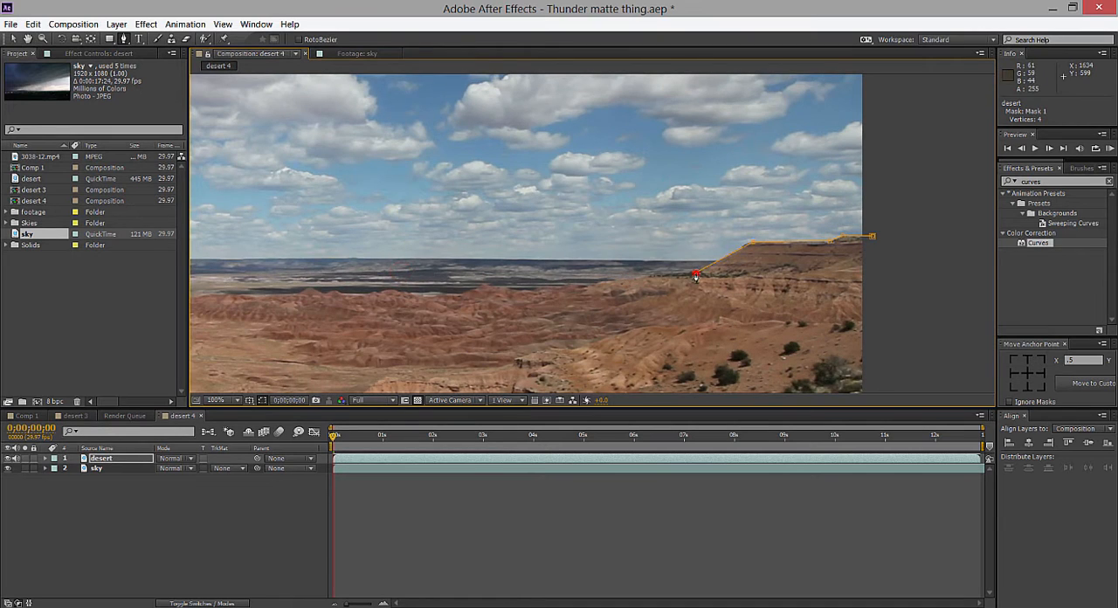
{"action": "scroll", "coordinate": [695, 275], "scroll_direction": "down", "scroll_amount": 2}
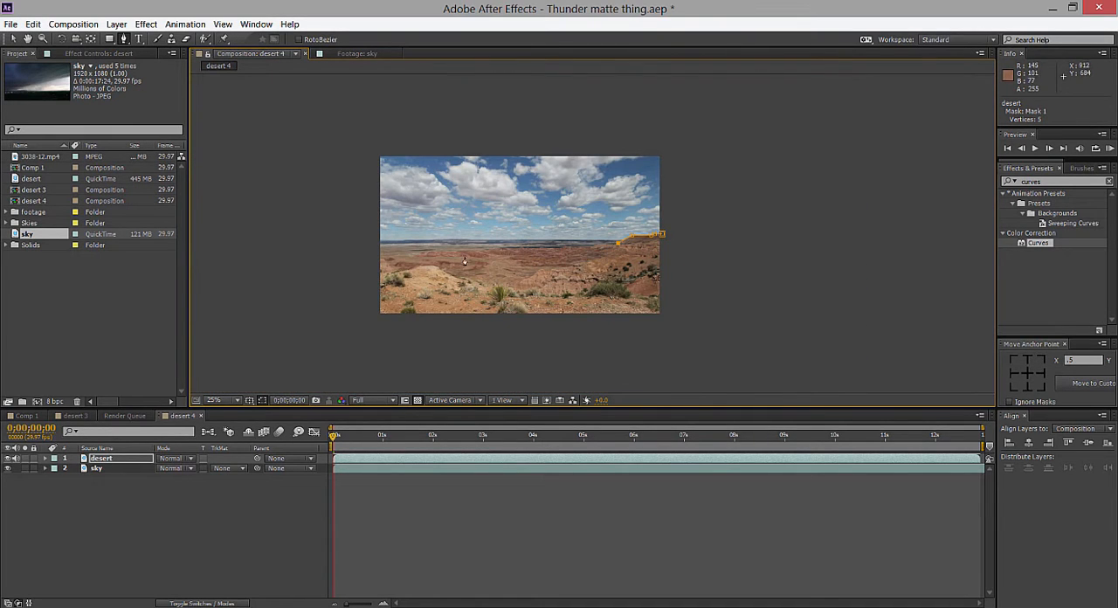
{"action": "scroll", "coordinate": [528, 232], "scroll_direction": "up", "scroll_amount": 4}
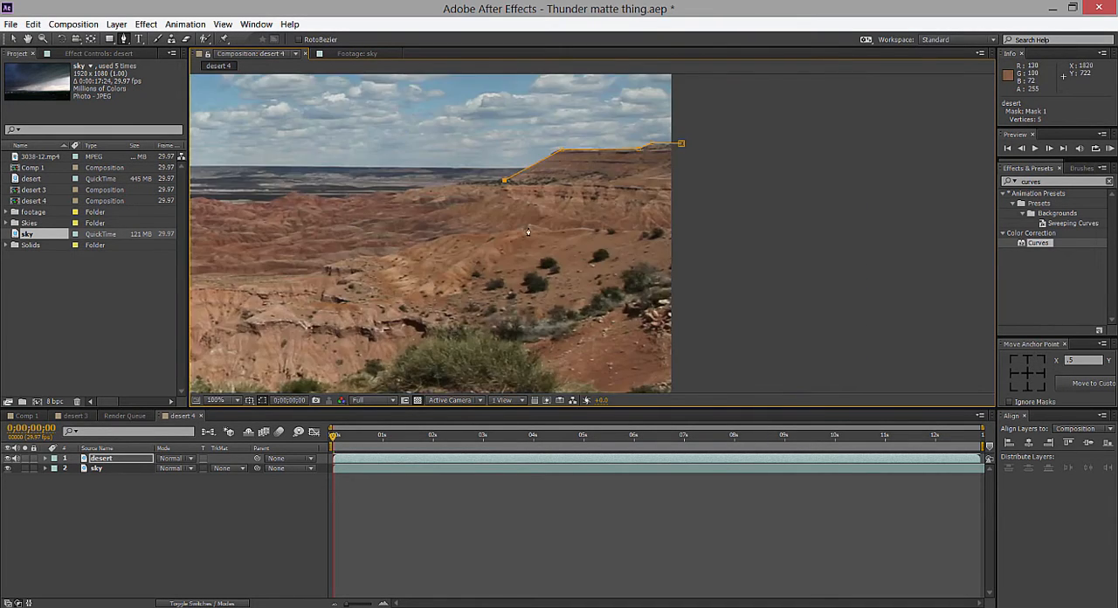
{"action": "left_click_drag", "start_coordinate": [487, 217], "coordinate": [637, 292]}
{"action": "left_click", "coordinate": [614, 255]}
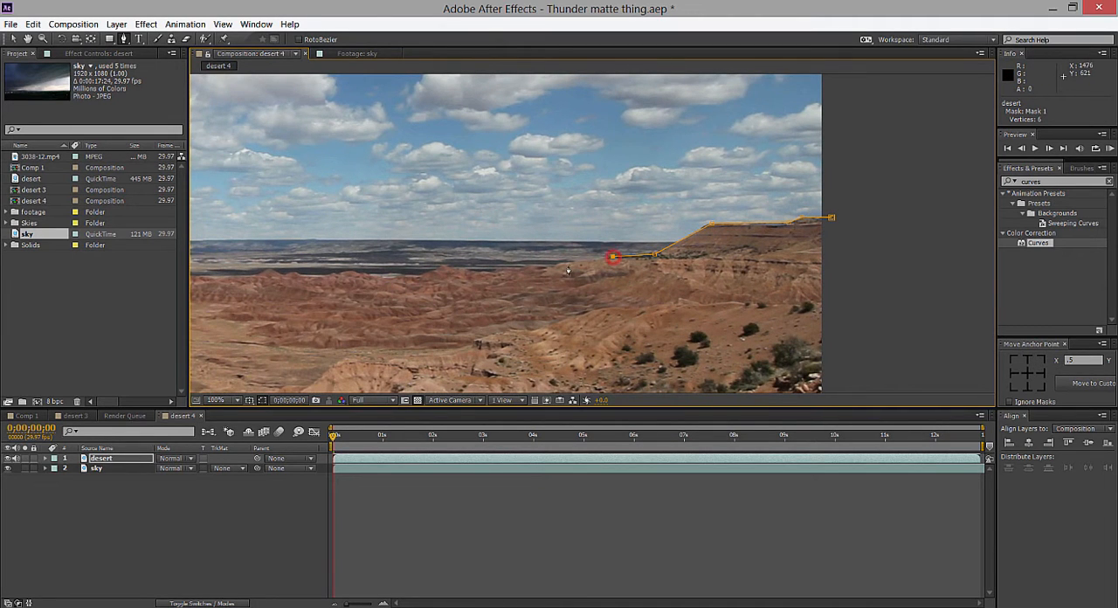
{"action": "left_click", "coordinate": [528, 266]}
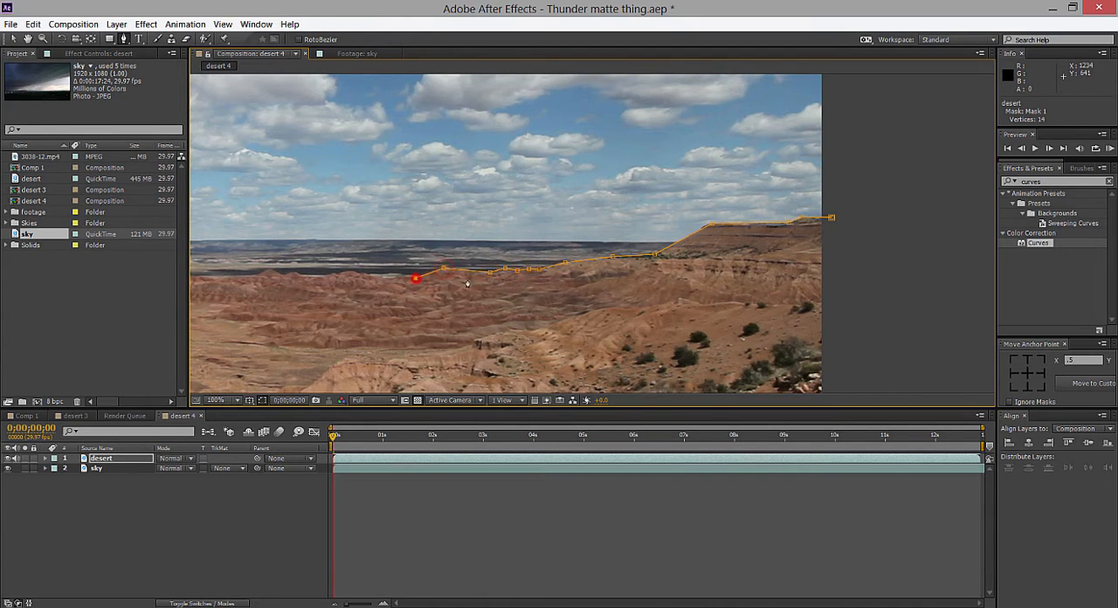
Extend the desert mask leftward along the top of the red rock ridge in the middle of the frame.
{"action": "left_click_drag", "start_coordinate": [481, 284], "coordinate": [746, 272]}
{"action": "left_click", "coordinate": [663, 265]}
{"action": "left_click", "coordinate": [643, 273]}
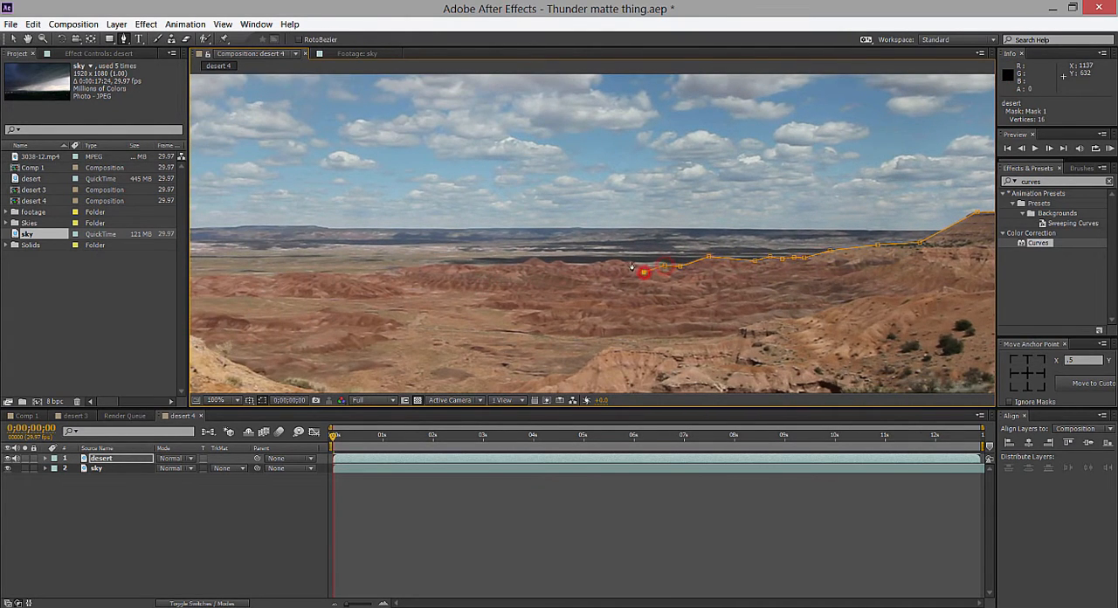
{"action": "left_click", "coordinate": [614, 261]}
Undo the stray mask point and continue the desert mask past the central hills toward the lower ridge on the left.
{"action": "left_click_drag", "start_coordinate": [491, 272], "coordinate": [572, 278]}
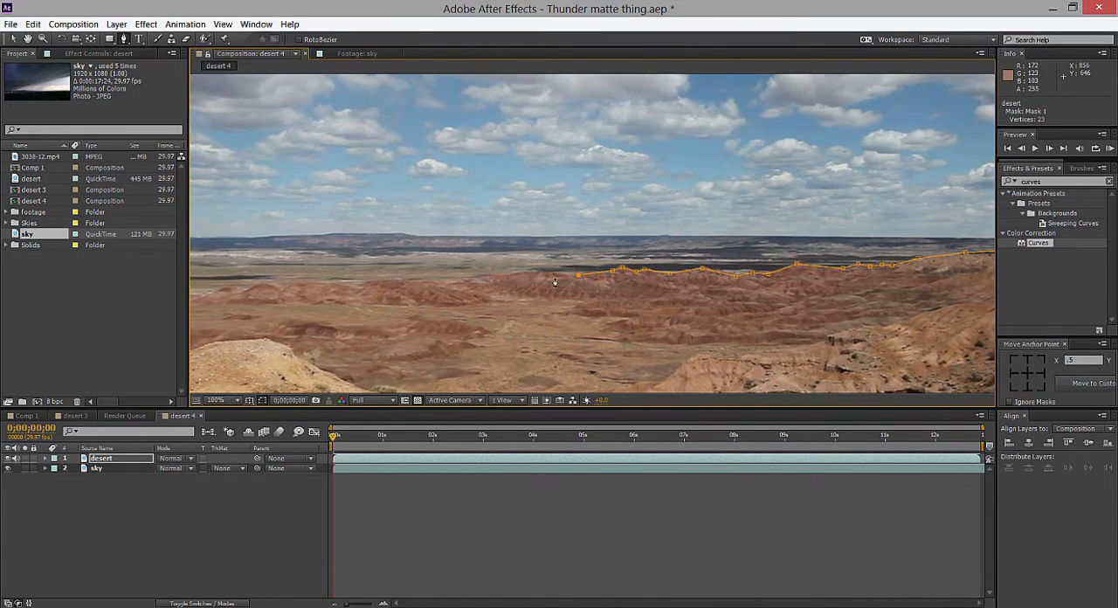
{"action": "key", "text": "ctrl+z"}
{"action": "left_click", "coordinate": [571, 278]}
{"action": "left_click", "coordinate": [554, 276]}
{"action": "left_click", "coordinate": [531, 273]}
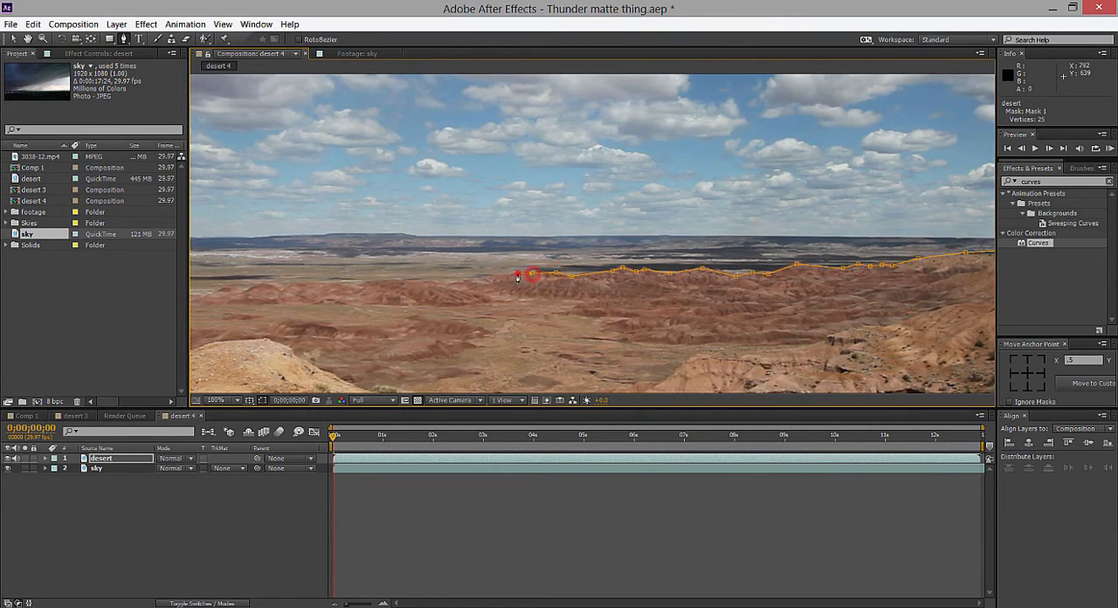
{"action": "left_click", "coordinate": [516, 273]}
{"action": "left_click", "coordinate": [480, 279]}
{"action": "left_click", "coordinate": [466, 283]}
{"action": "left_click", "coordinate": [438, 283]}
Trace the desert mask along the low red hills on the left half of the frame, down to where they flatten out.
{"action": "left_click_drag", "start_coordinate": [489, 292], "coordinate": [627, 294]}
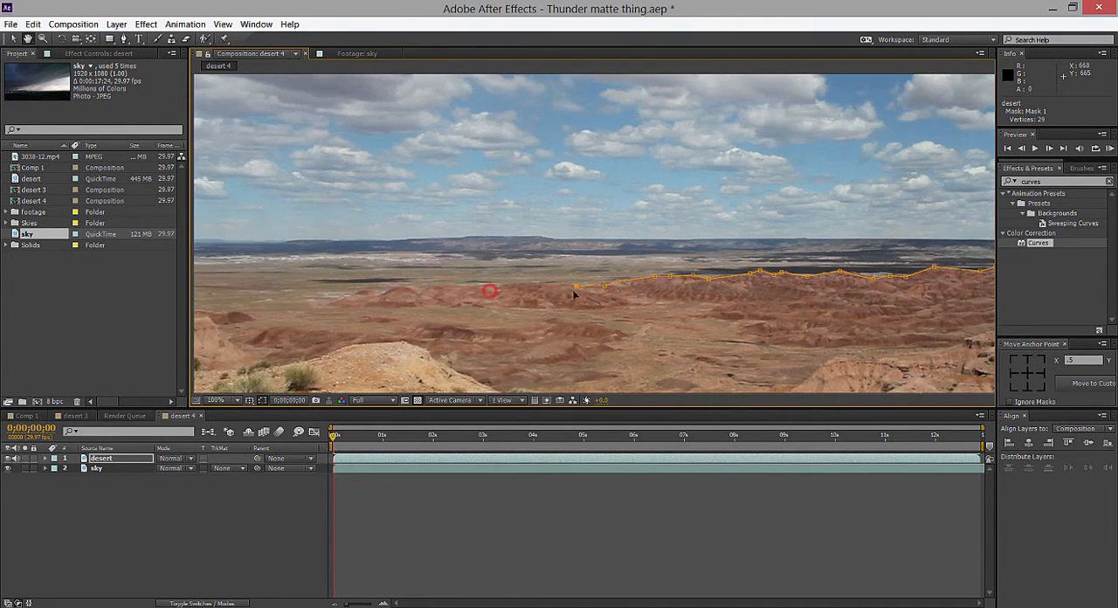
{"action": "left_click", "coordinate": [562, 285]}
{"action": "left_click", "coordinate": [544, 286]}
{"action": "left_click", "coordinate": [525, 286]}
{"action": "left_click_drag", "start_coordinate": [524, 287], "coordinate": [527, 284]}
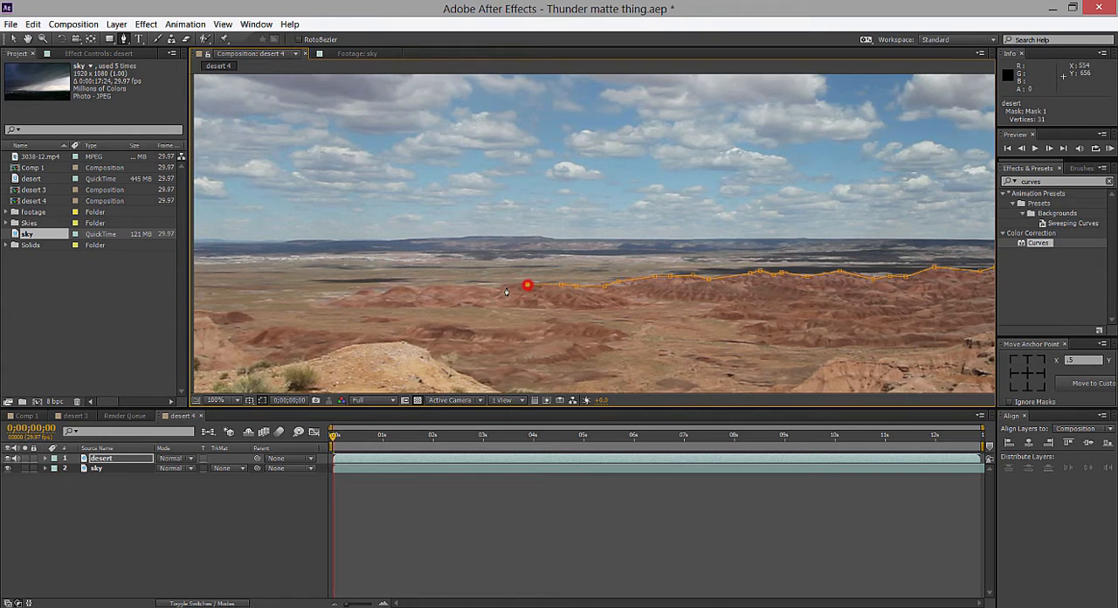
{"action": "left_click", "coordinate": [497, 288]}
{"action": "left_click", "coordinate": [480, 289]}
{"action": "left_click", "coordinate": [452, 290]}
{"action": "left_click", "coordinate": [421, 288]}
{"action": "left_click", "coordinate": [405, 287]}
{"action": "left_click", "coordinate": [368, 294]}
Finish the desert mask's ridge line across the small leftmost hill to a point just outside the frame's left edge.
{"action": "left_click_drag", "start_coordinate": [401, 301], "coordinate": [563, 302]}
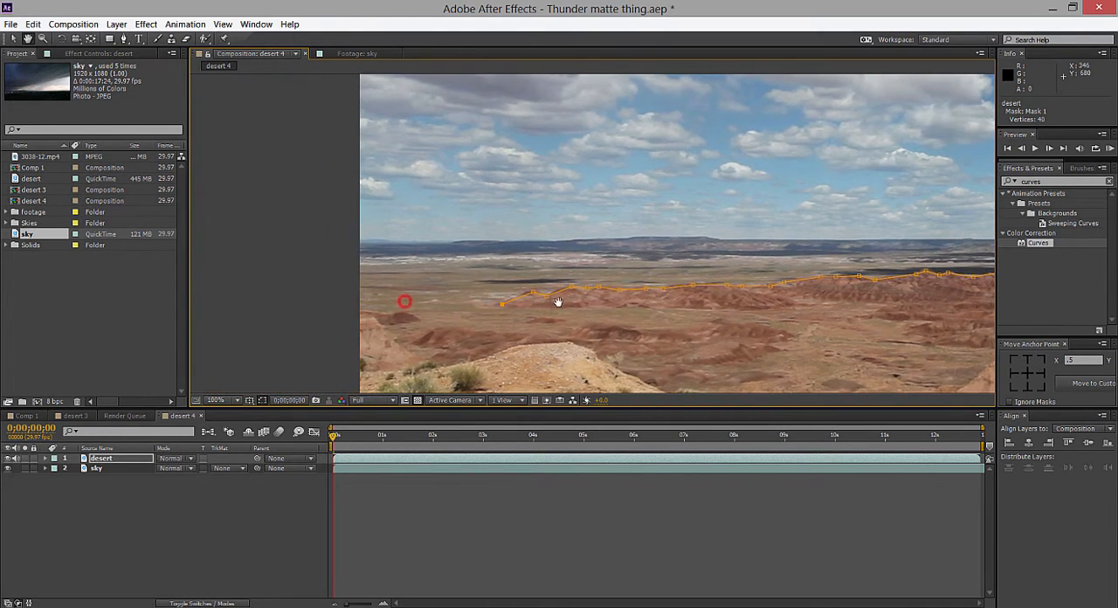
{"action": "left_click", "coordinate": [450, 310]}
{"action": "left_click", "coordinate": [419, 318]}
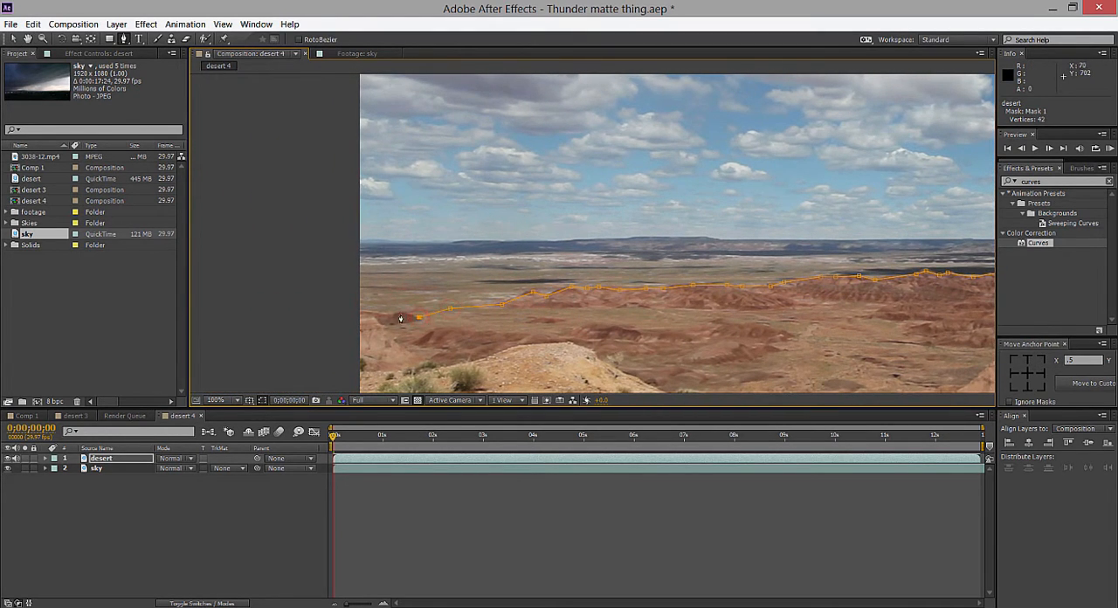
{"action": "left_click", "coordinate": [387, 313]}
{"action": "left_click", "coordinate": [346, 311]}
Run the mask outside and below the frame, close it at its starting point, and view the composite with the layer deselected.
{"action": "scroll", "coordinate": [454, 295], "scroll_direction": "down", "scroll_amount": 3}
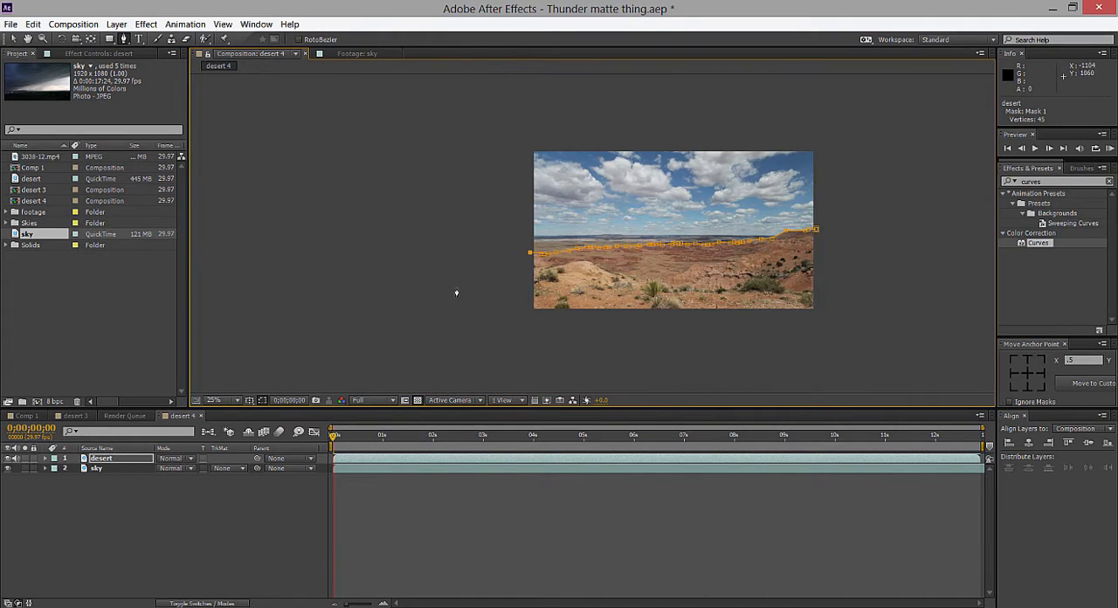
{"action": "left_click", "coordinate": [504, 329]}
{"action": "left_click", "coordinate": [891, 339]}
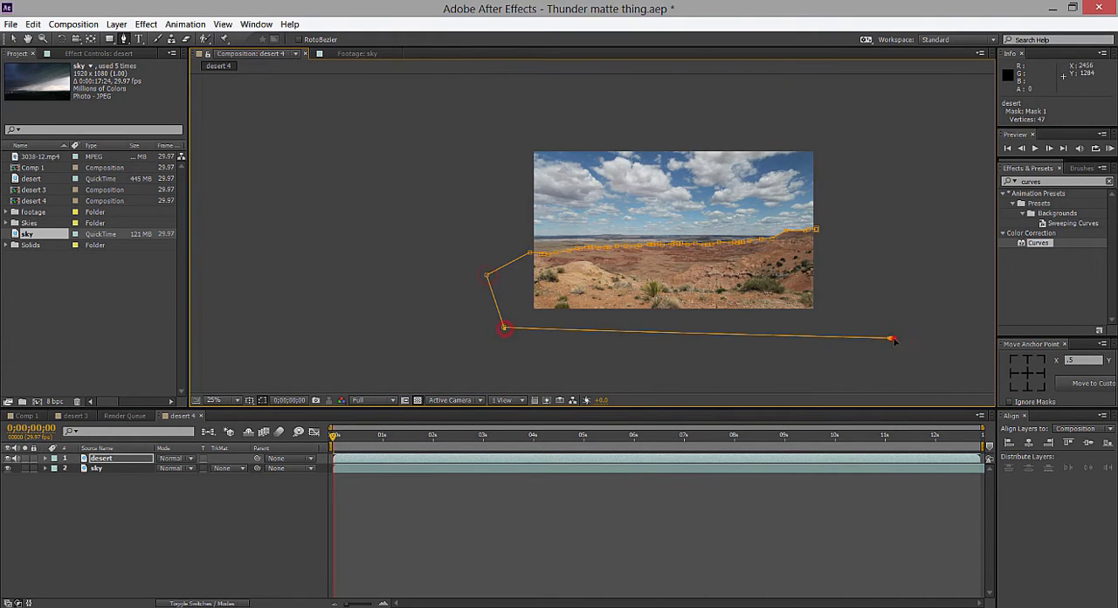
{"action": "left_click", "coordinate": [815, 233]}
{"action": "key", "text": "v"}
{"action": "left_click_drag", "start_coordinate": [885, 235], "coordinate": [832, 259]}
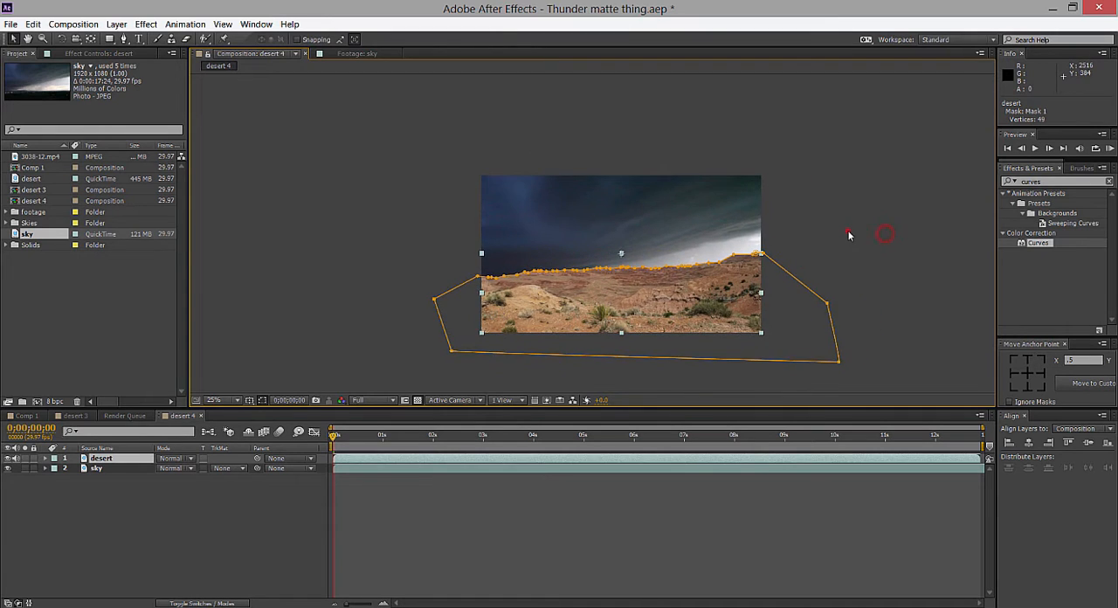
{"action": "left_click", "coordinate": [848, 234]}
{"action": "scroll", "coordinate": [845, 232], "scroll_direction": "up", "scroll_amount": 2}
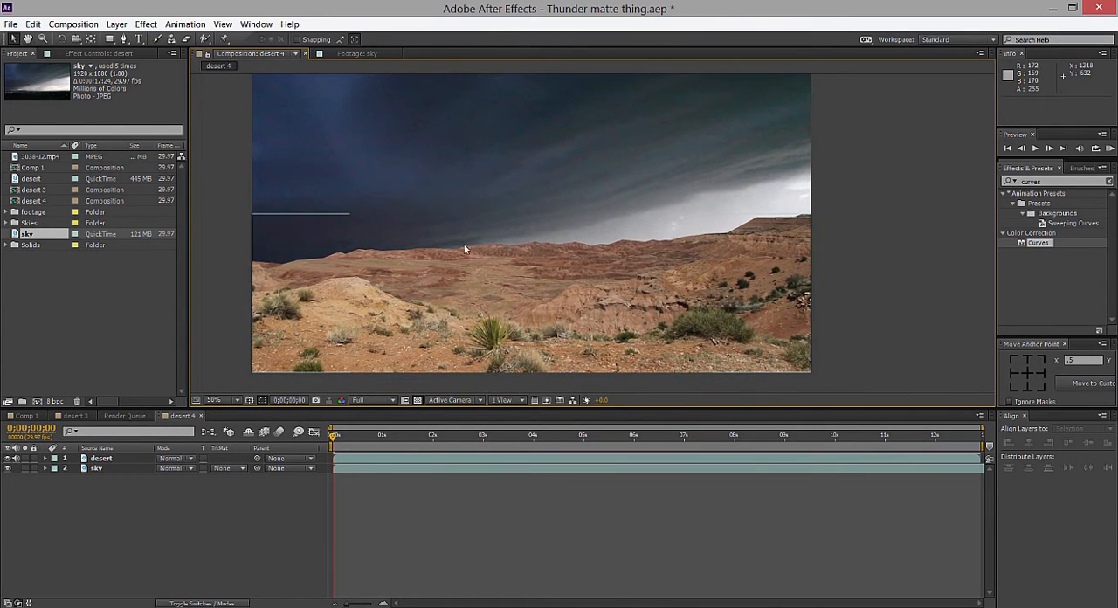
Reveal the desert layer's mask properties and set the Mask Feather to 2 pixels.
{"action": "left_click", "coordinate": [99, 458]}
{"action": "key", "text": "m"}
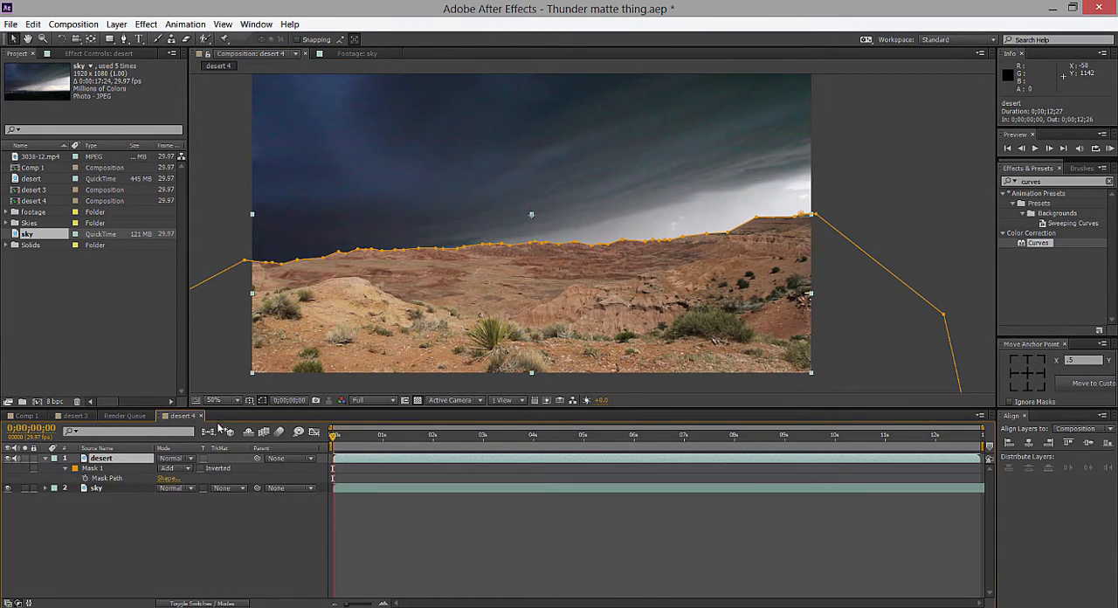
{"action": "key", "text": "m"}
{"action": "key", "text": "m"}
{"action": "key", "text": "m"}
{"action": "key", "text": "m"}
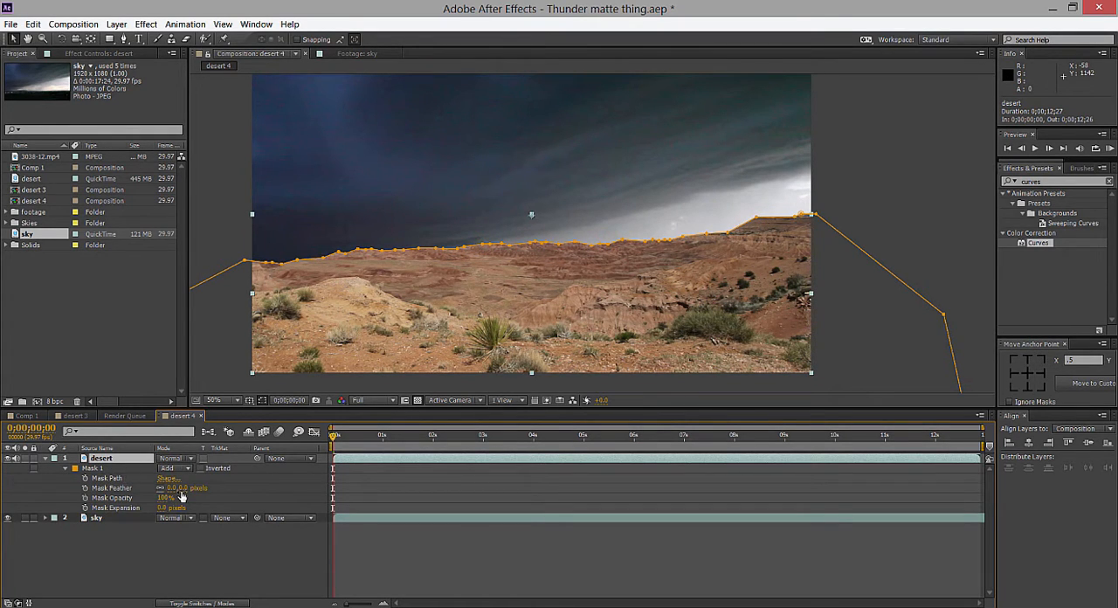
{"action": "type", "text": "2"}
{"action": "key", "text": "Return"}
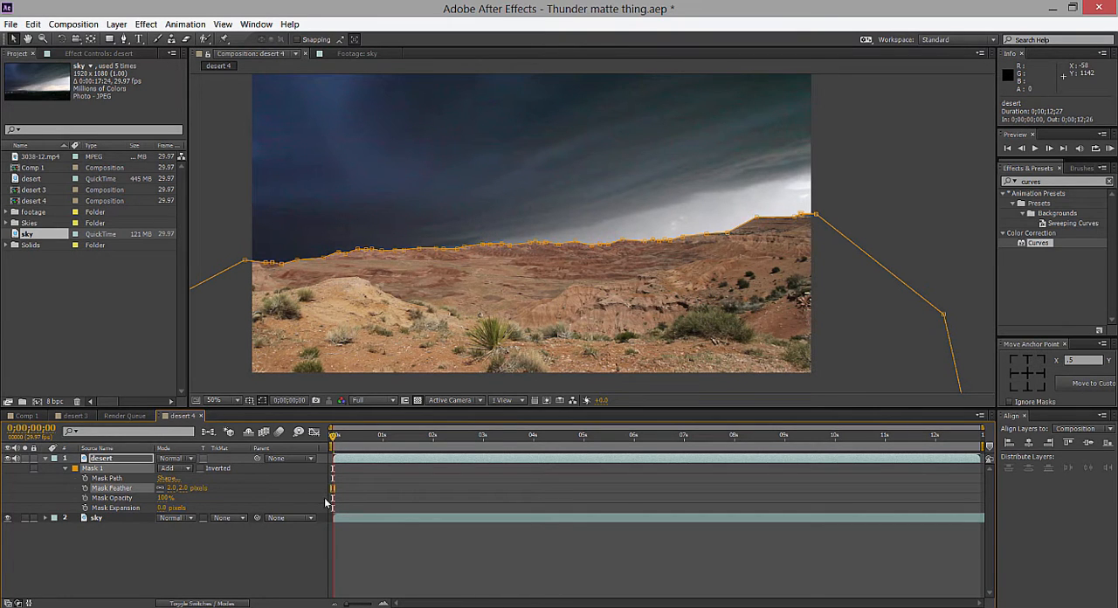
Deselect the layer and examine the feathered mask edge up close along the ridge line.
{"action": "left_click", "coordinate": [900, 208]}
{"action": "left_click", "coordinate": [897, 218]}
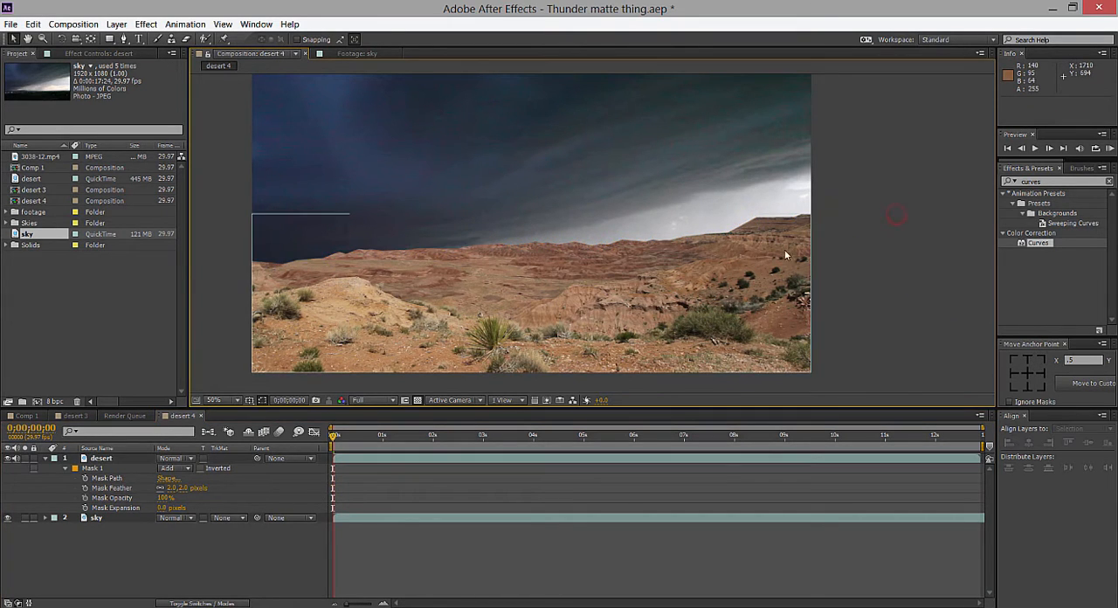
{"action": "scroll", "coordinate": [808, 247], "scroll_direction": "up", "scroll_amount": 1}
{"action": "mouse_move", "coordinate": [834, 236]}
{"action": "left_mouse_down"}
{"action": "mouse_move", "coordinate": [633, 286]}
{"action": "mouse_move", "coordinate": [816, 260]}
{"action": "mouse_move", "coordinate": [1030, 203]}
{"action": "left_mouse_up"}
{"action": "left_click_drag", "start_coordinate": [459, 310], "coordinate": [826, 299]}
{"action": "scroll", "coordinate": [616, 332], "scroll_direction": "up", "scroll_amount": 1}
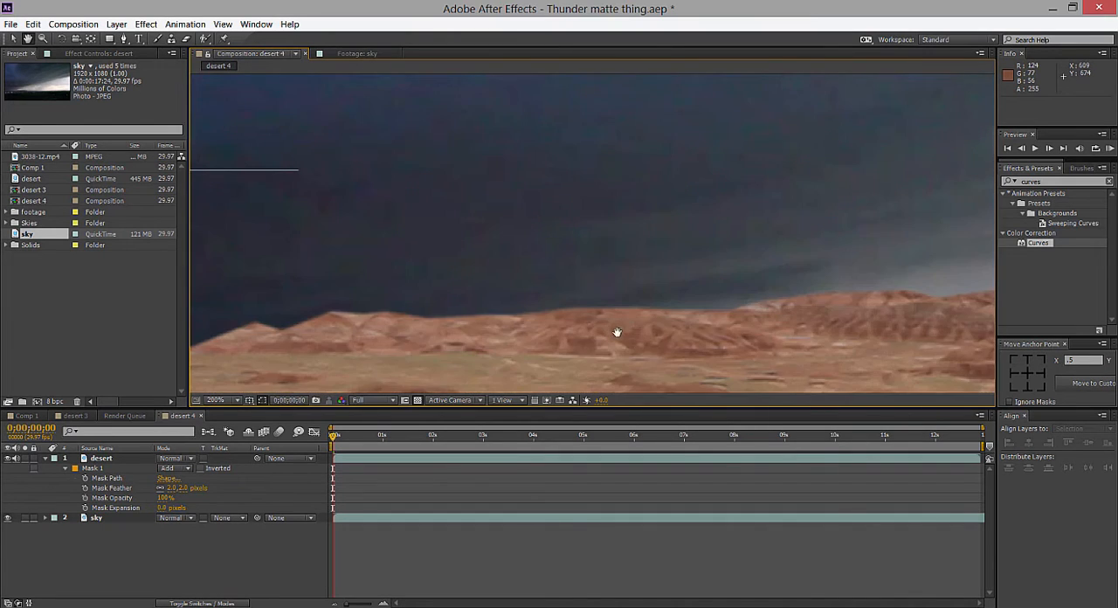
{"action": "left_click_drag", "start_coordinate": [590, 335], "coordinate": [601, 260]}
{"action": "scroll", "coordinate": [603, 298], "scroll_direction": "up", "scroll_amount": 2}
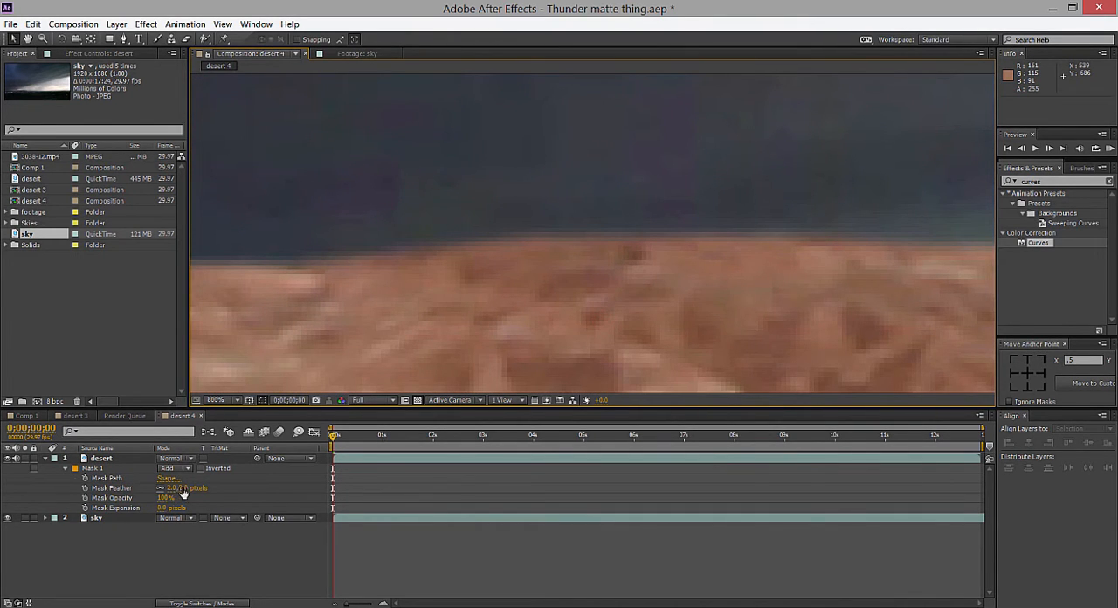
Set the desert mask's feather to 0 pixels and return to the composition view to compare the hard edge.
{"action": "left_click", "coordinate": [182, 490]}
{"action": "type", "text": "0"}
{"action": "key", "text": "Return"}
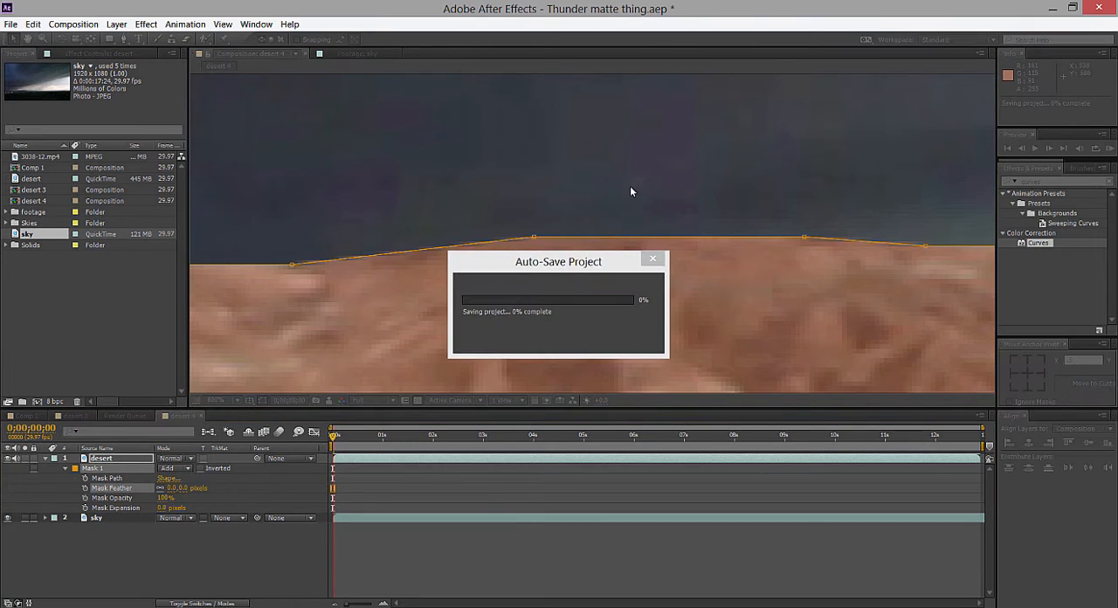
{"action": "double_click", "coordinate": [630, 186]}
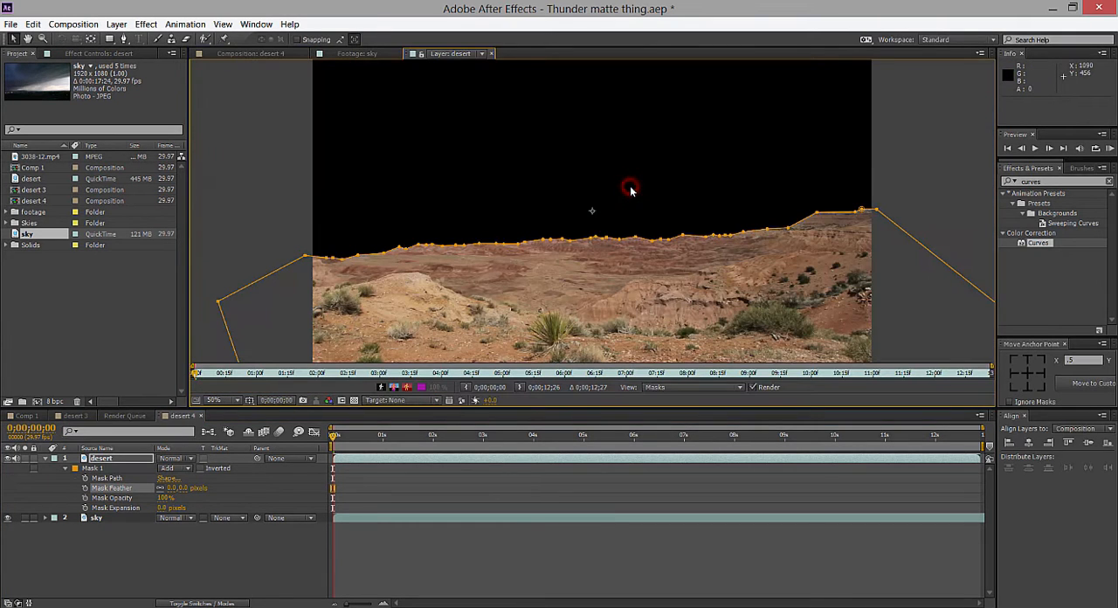
{"action": "left_click", "coordinate": [272, 55]}
Hide the mask outline in the composition view and set the desert mask's feather to 2 pixels.
{"action": "left_click", "coordinate": [249, 400]}
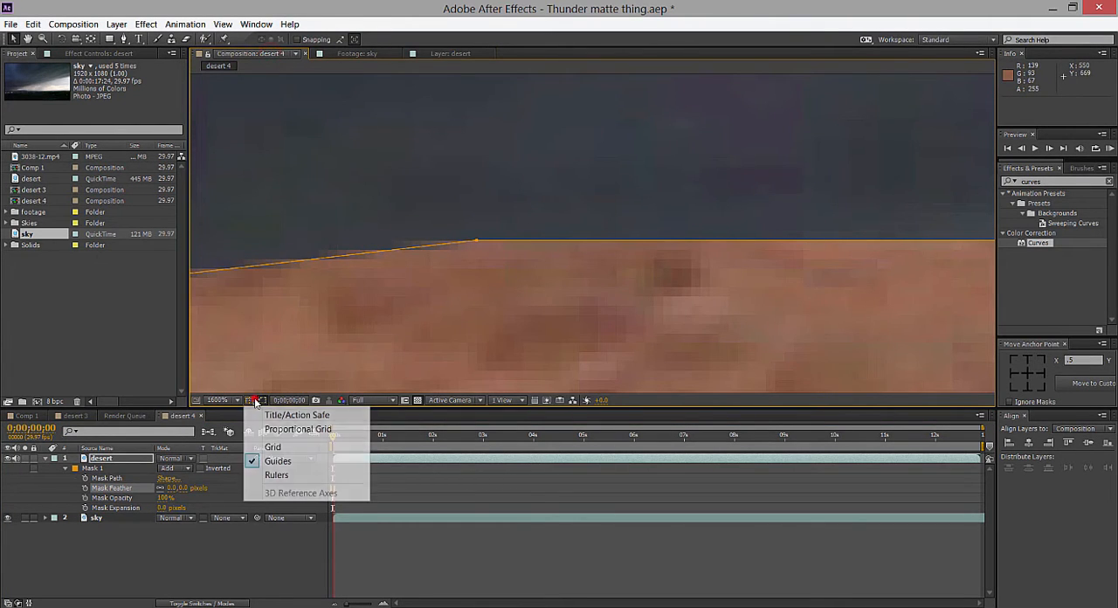
{"action": "left_click", "coordinate": [263, 400]}
{"action": "left_click", "coordinate": [181, 488]}
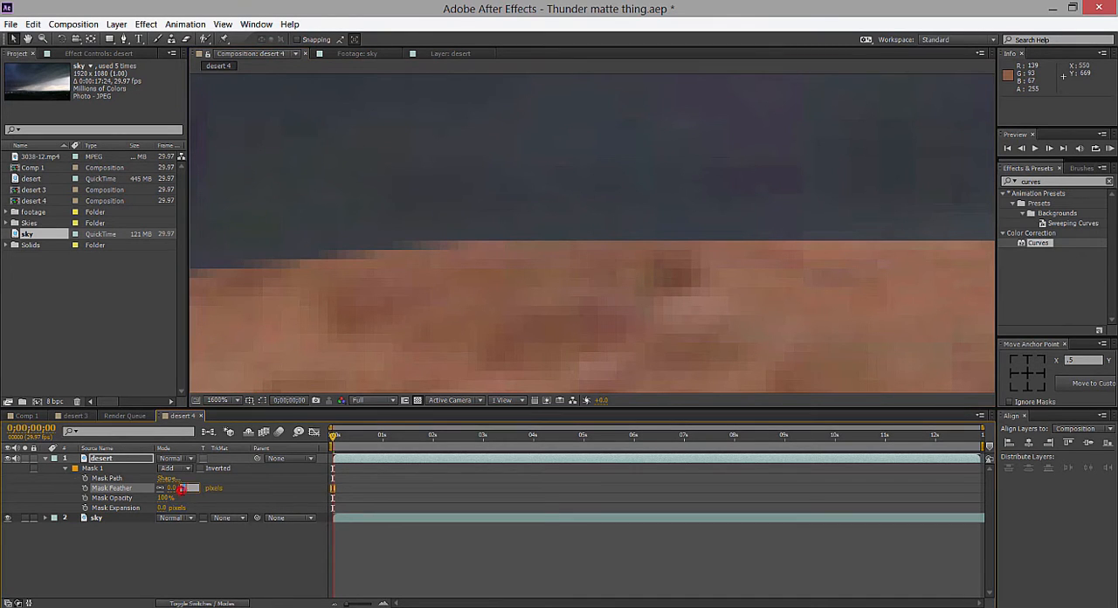
{"action": "type", "text": "2"}
{"action": "key", "text": "Return"}
{"action": "scroll", "coordinate": [629, 150], "scroll_direction": "down", "scroll_amount": 6}
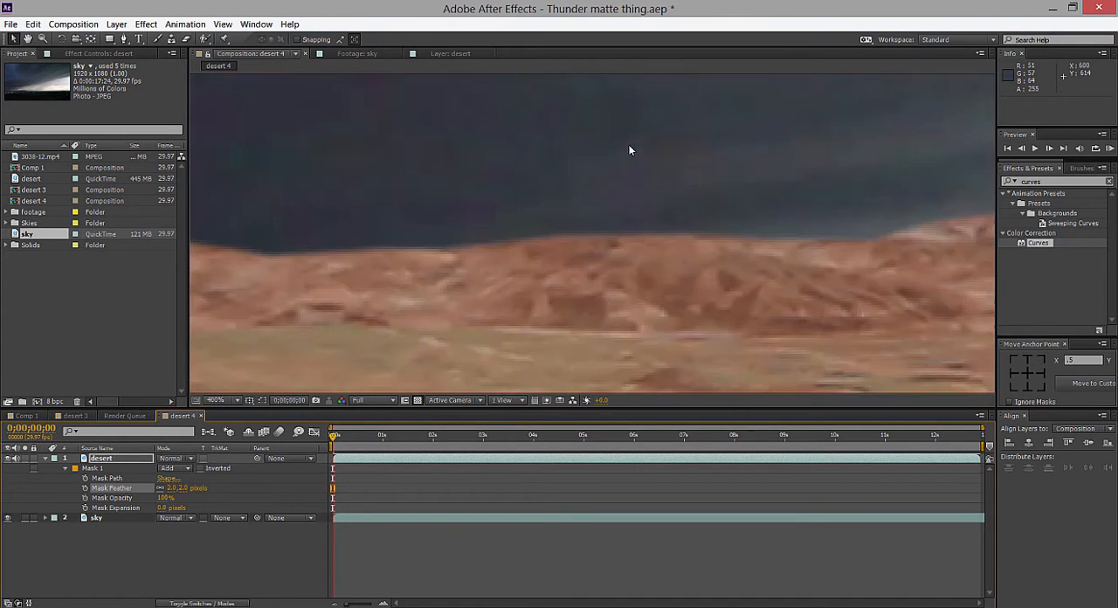
{"action": "left_click_drag", "start_coordinate": [598, 211], "coordinate": [632, 187]}
Move the sky layer straight up to about position 960, 332 so its horizon sits just above the desert ridge.
{"action": "left_click", "coordinate": [96, 518]}
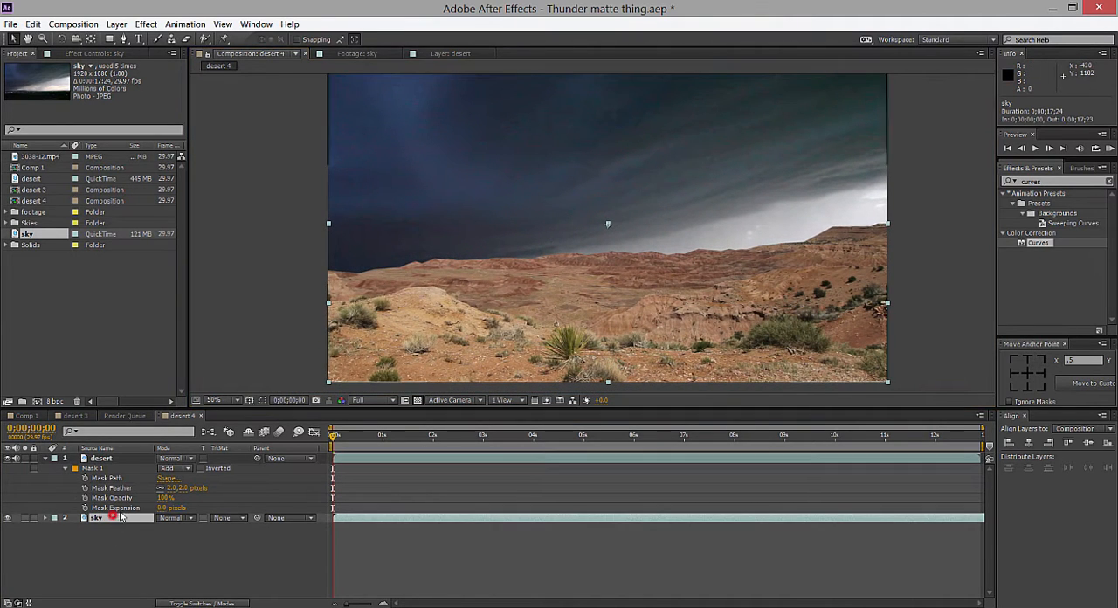
{"action": "scroll", "coordinate": [642, 216], "scroll_direction": "down", "scroll_amount": 1}
{"action": "scroll", "coordinate": [642, 216], "scroll_direction": "up", "scroll_amount": 1}
{"action": "scroll", "coordinate": [612, 218], "scroll_direction": "down", "scroll_amount": 1}
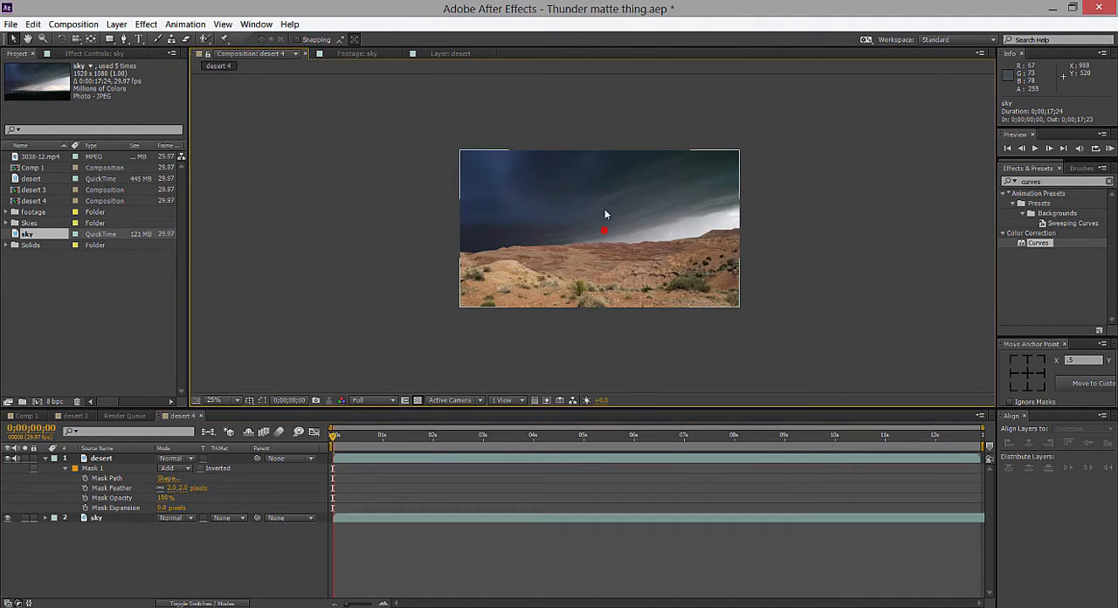
{"action": "left_click", "coordinate": [96, 518]}
{"action": "left_click_drag", "start_coordinate": [606, 220], "coordinate": [696, 242]}
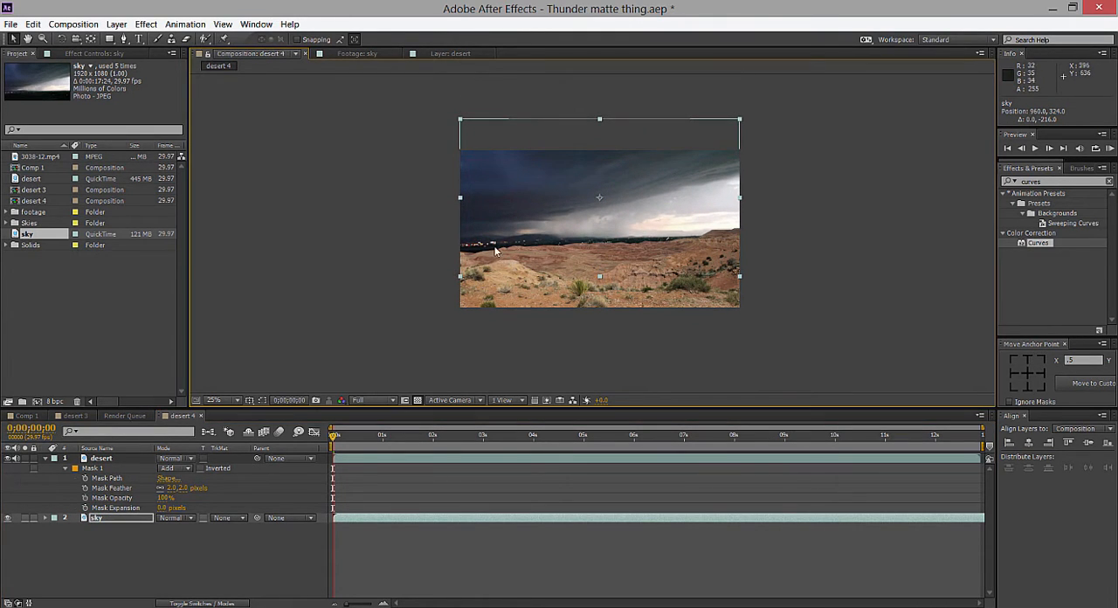
{"action": "left_click_drag", "start_coordinate": [598, 215], "coordinate": [598, 217]}
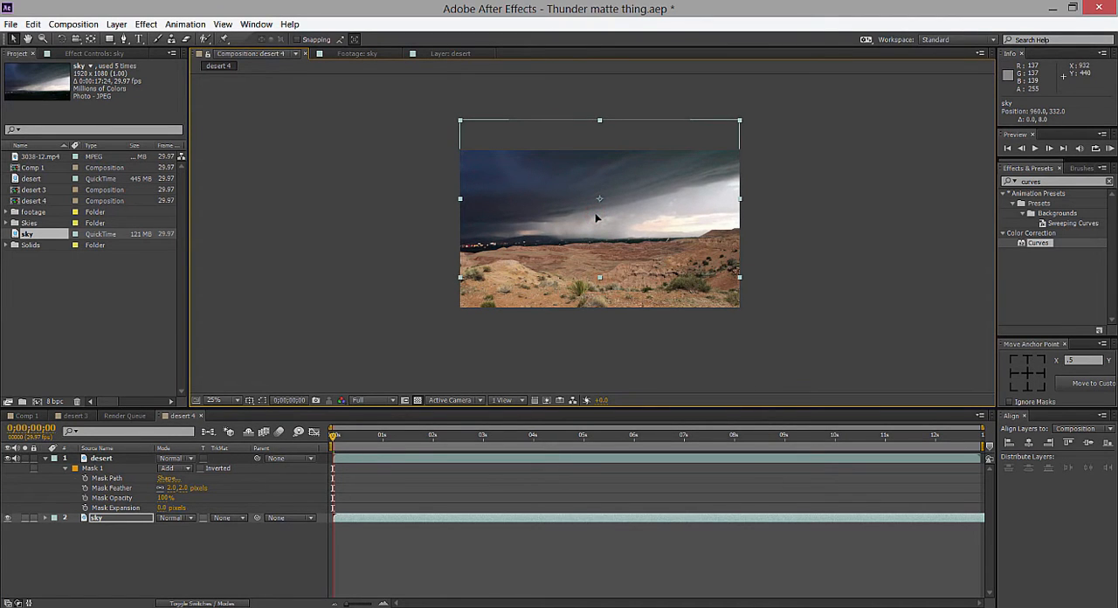
Deselect the sky layer, check the composite's horizon up close, and collapse the desert layer's properties in the timeline.
{"action": "left_click", "coordinate": [802, 200]}
{"action": "left_click_drag", "start_coordinate": [749, 225], "coordinate": [723, 223]}
{"action": "key", "text": "v"}
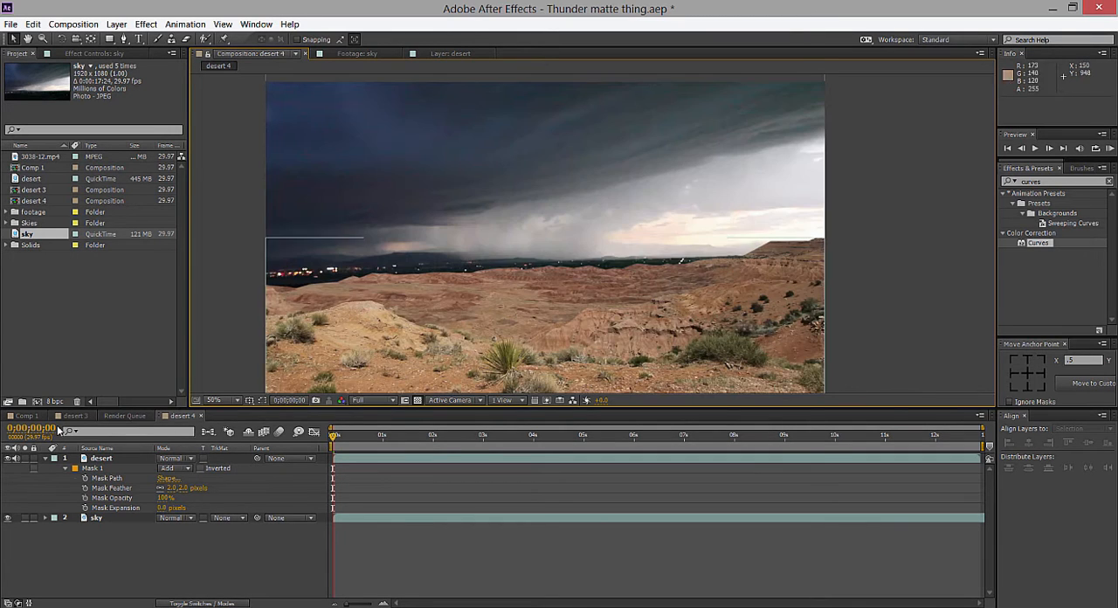
{"action": "key", "text": "period"}
{"action": "left_click", "coordinate": [46, 457]}
{"action": "key", "text": "comma"}
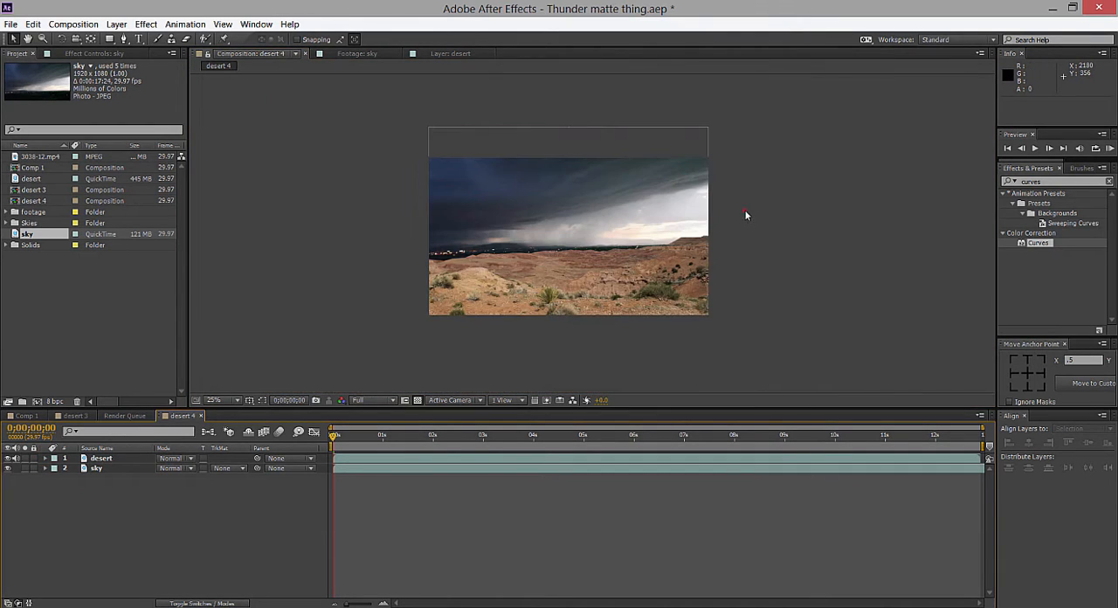
{"action": "left_click", "coordinate": [1051, 258]}
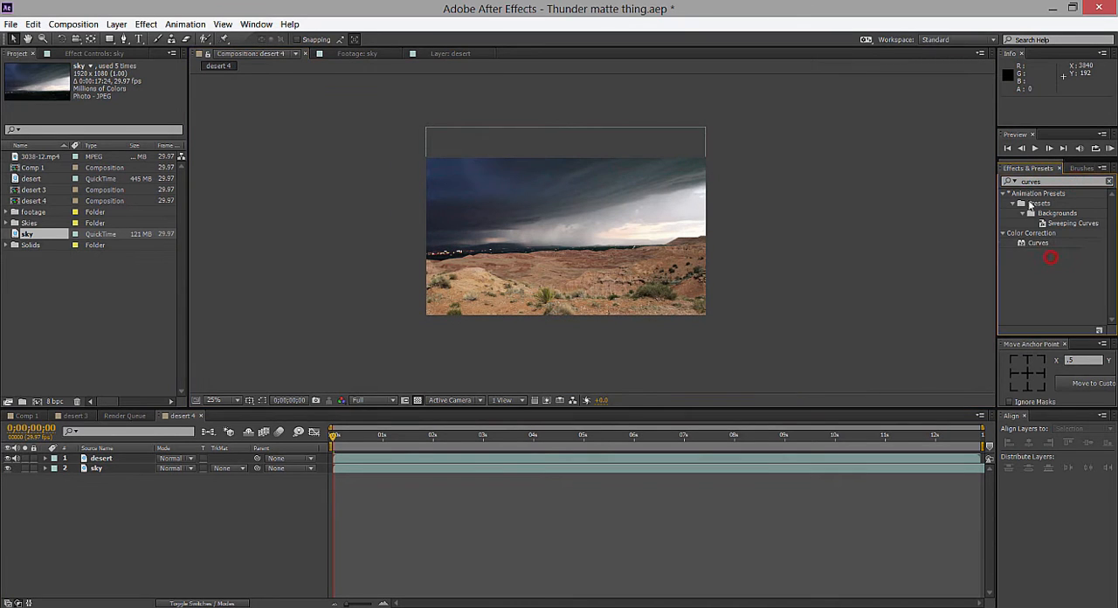
{"action": "left_click", "coordinate": [1039, 243]}
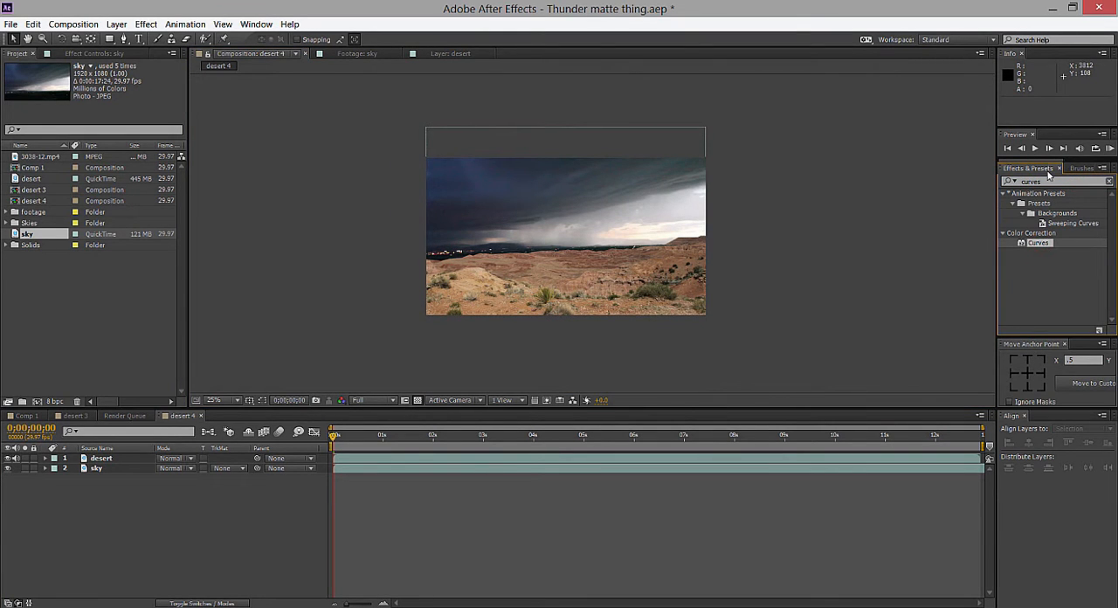
{"action": "left_click", "coordinate": [256, 23]}
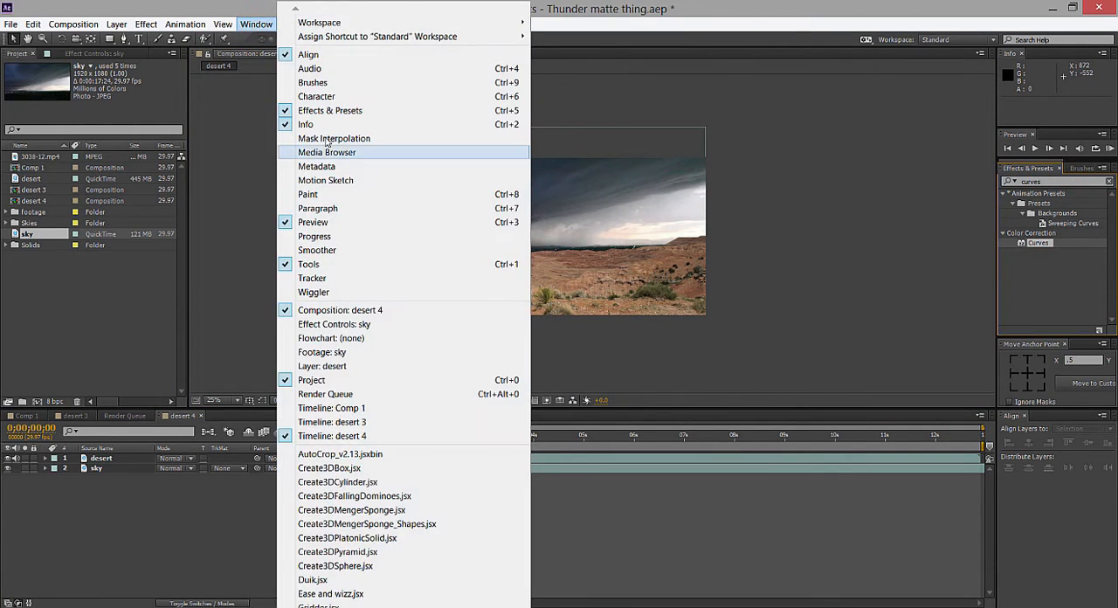
{"action": "left_click", "coordinate": [146, 33]}
{"action": "left_click", "coordinate": [138, 39]}
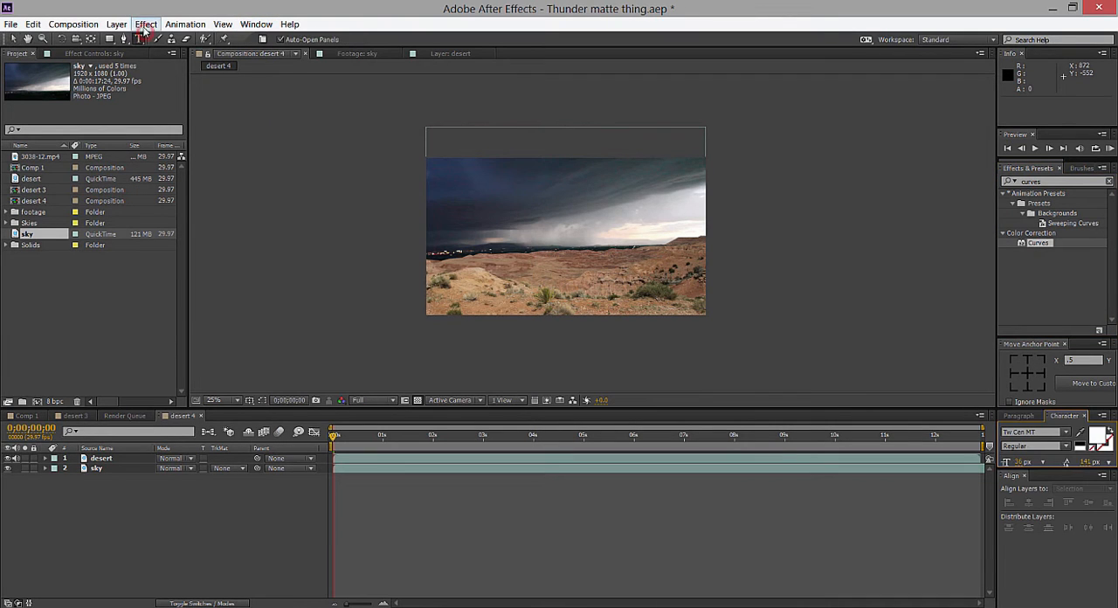
{"action": "left_click", "coordinate": [146, 24]}
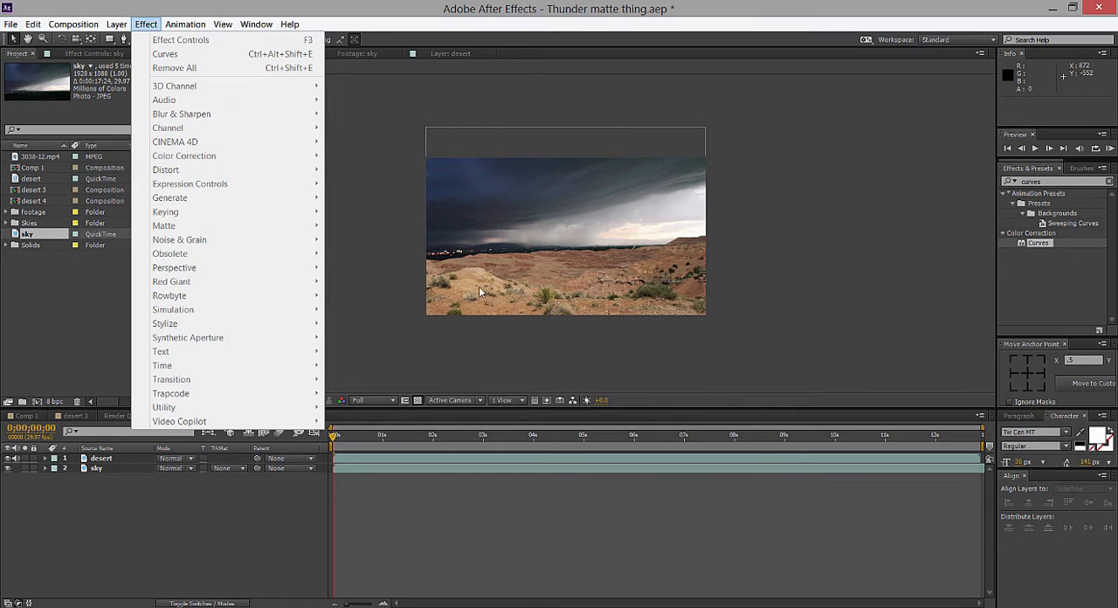
Apply the Curves color correction effect to the desert layer.
{"action": "left_click", "coordinate": [115, 466]}
{"action": "left_click", "coordinate": [116, 458]}
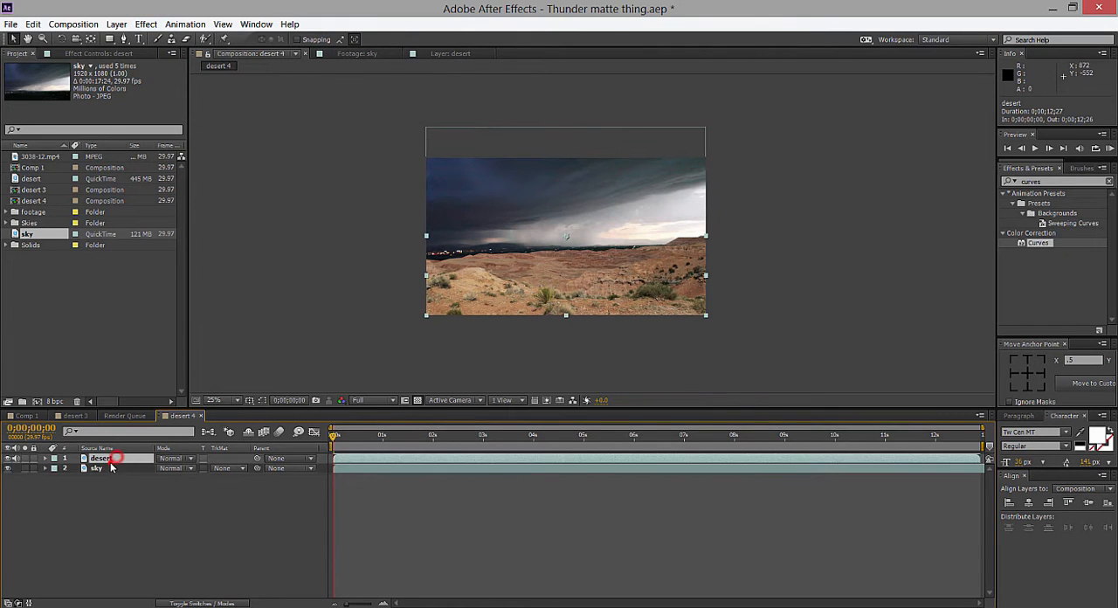
{"action": "left_click_drag", "start_coordinate": [1030, 236], "coordinate": [105, 458]}
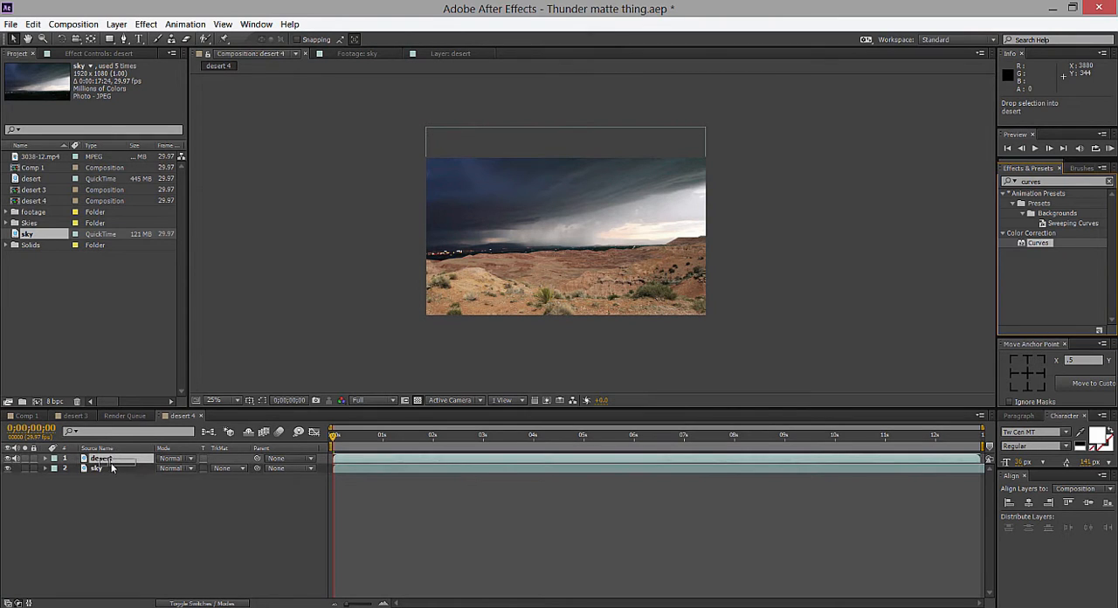
Darken the desert layer by pulling down the highlights, midtones and shadows of its RGB curve, keeping some contrast.
{"action": "scroll", "coordinate": [417, 210], "scroll_direction": "up", "scroll_amount": 2}
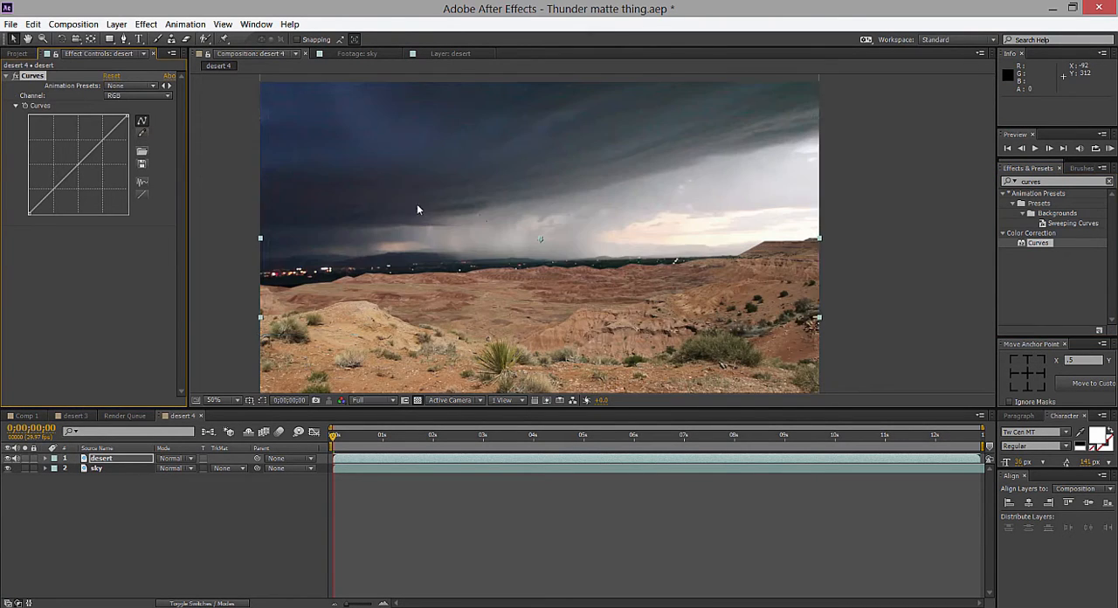
{"action": "left_click_drag", "start_coordinate": [482, 208], "coordinate": [512, 184]}
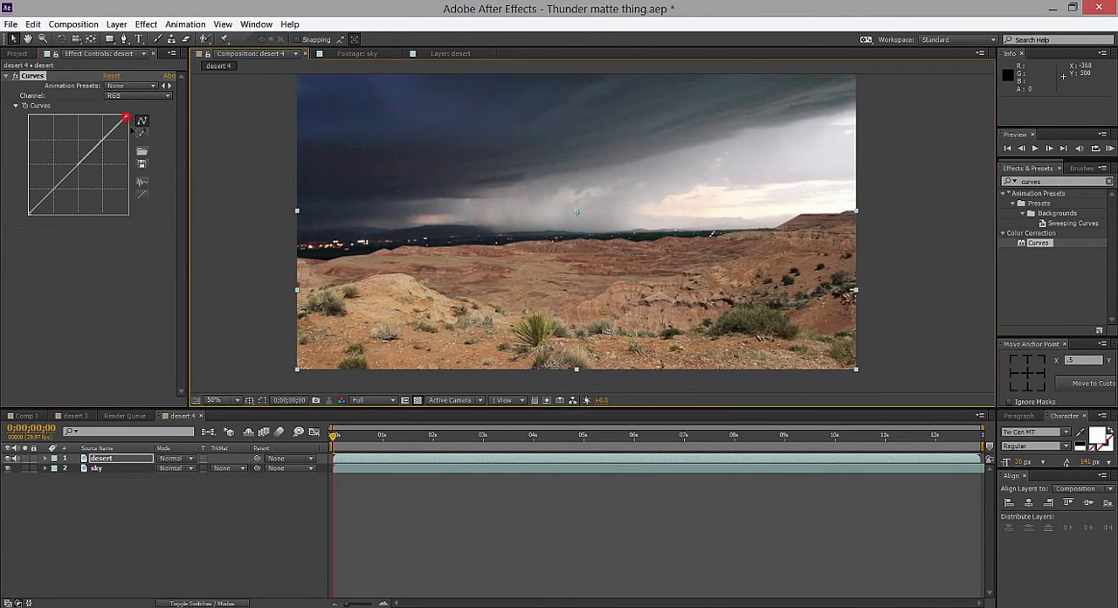
{"action": "left_click_drag", "start_coordinate": [127, 118], "coordinate": [128, 162]}
{"action": "left_click_drag", "start_coordinate": [76, 191], "coordinate": [61, 208]}
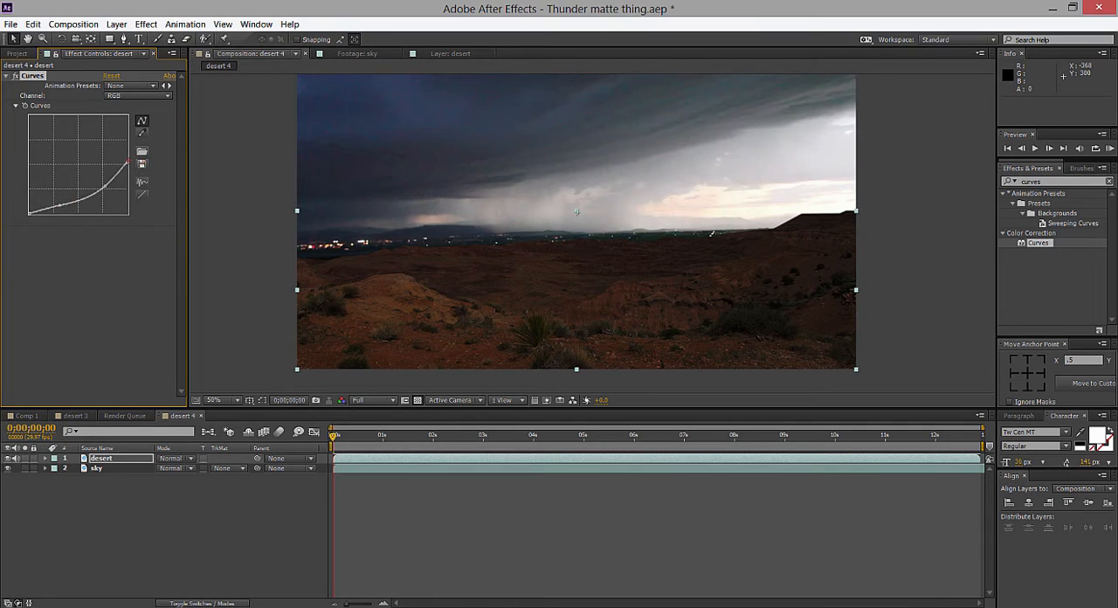
{"action": "left_click_drag", "start_coordinate": [132, 172], "coordinate": [104, 182]}
Switch the desert's Curves to the Blue channel and raise its upper portion slightly for a cooler tint.
{"action": "left_click", "coordinate": [143, 95]}
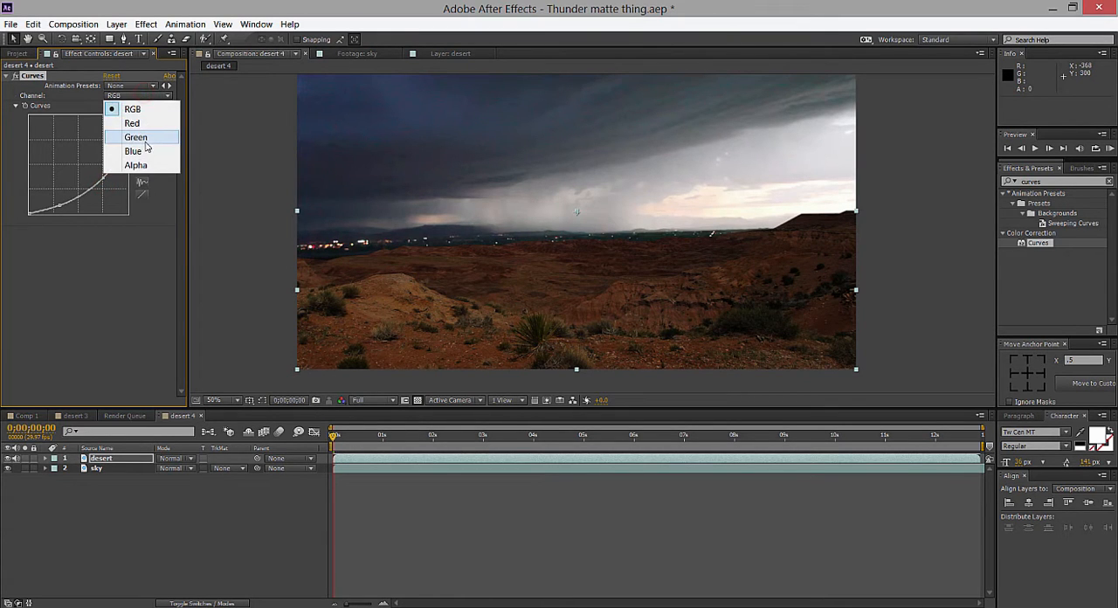
{"action": "left_click", "coordinate": [138, 137]}
{"action": "left_click", "coordinate": [140, 95]}
{"action": "left_click", "coordinate": [136, 152]}
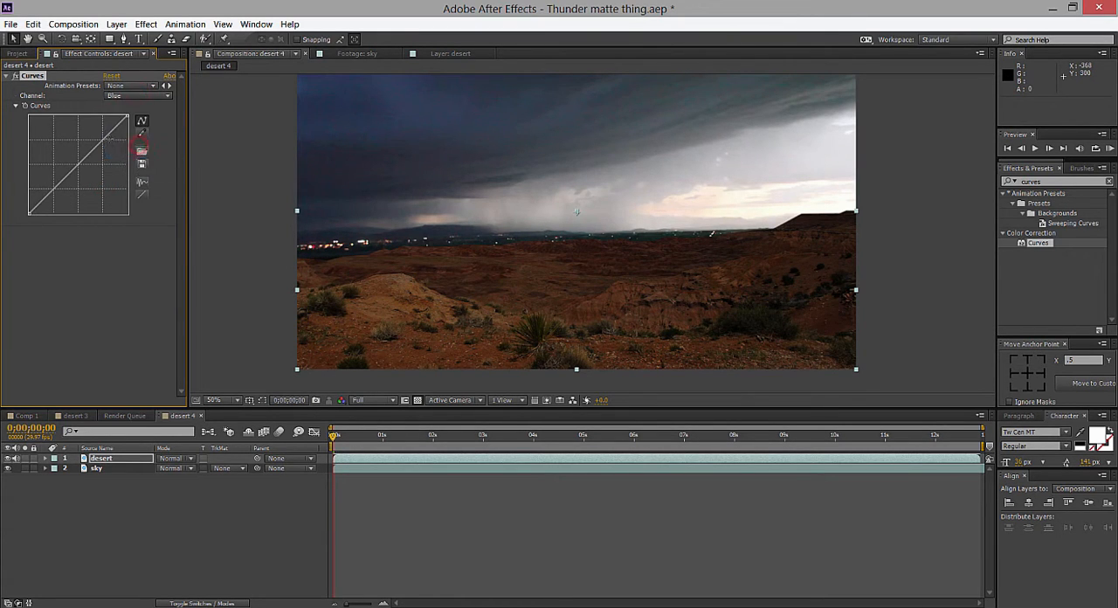
{"action": "left_click_drag", "start_coordinate": [106, 136], "coordinate": [107, 131]}
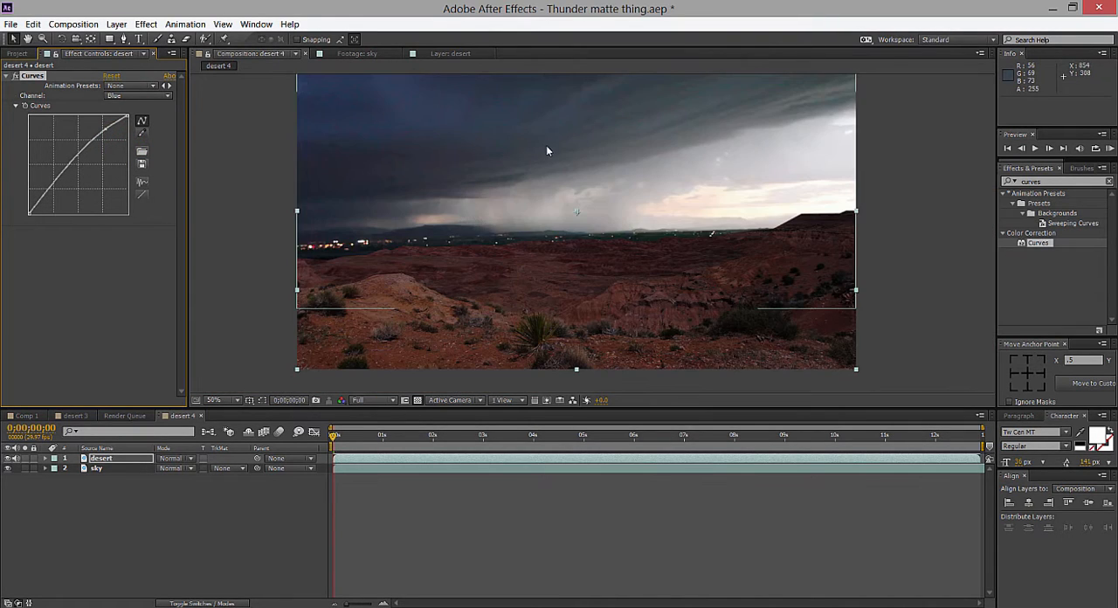
Examine how the desert blends with the storm sky, comparing it with the Curves effect off and on.
{"action": "key", "text": "space"}
{"action": "scroll", "coordinate": [553, 152], "scroll_direction": "down", "scroll_amount": 1}
{"action": "scroll", "coordinate": [566, 155], "scroll_direction": "up", "scroll_amount": 1}
{"action": "mouse_move", "coordinate": [571, 155]}
{"action": "left_mouse_down"}
{"action": "mouse_move", "coordinate": [544, 162]}
{"action": "mouse_move", "coordinate": [552, 156]}
{"action": "left_mouse_up"}
{"action": "scroll", "coordinate": [553, 156], "scroll_direction": "down", "scroll_amount": 1}
{"action": "scroll", "coordinate": [553, 156], "scroll_direction": "up", "scroll_amount": 1}
{"action": "scroll", "coordinate": [553, 155], "scroll_direction": "down", "scroll_amount": 1}
{"action": "scroll", "coordinate": [553, 155], "scroll_direction": "up", "scroll_amount": 1}
{"action": "key", "text": "space"}
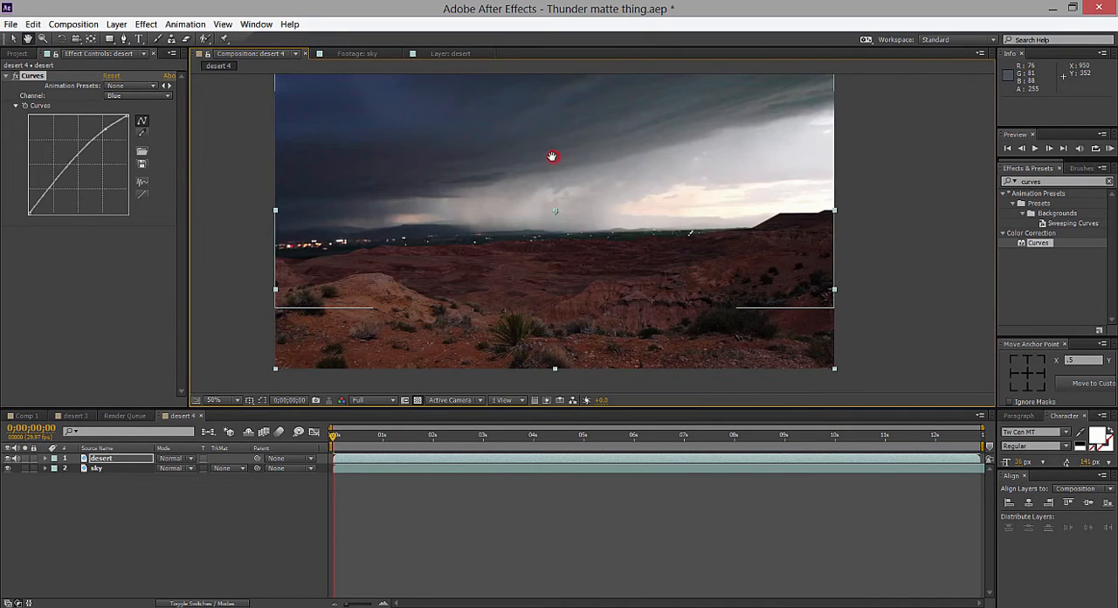
{"action": "scroll", "coordinate": [552, 157], "scroll_direction": "down", "scroll_amount": 1}
{"action": "scroll", "coordinate": [551, 159], "scroll_direction": "up", "scroll_amount": 1}
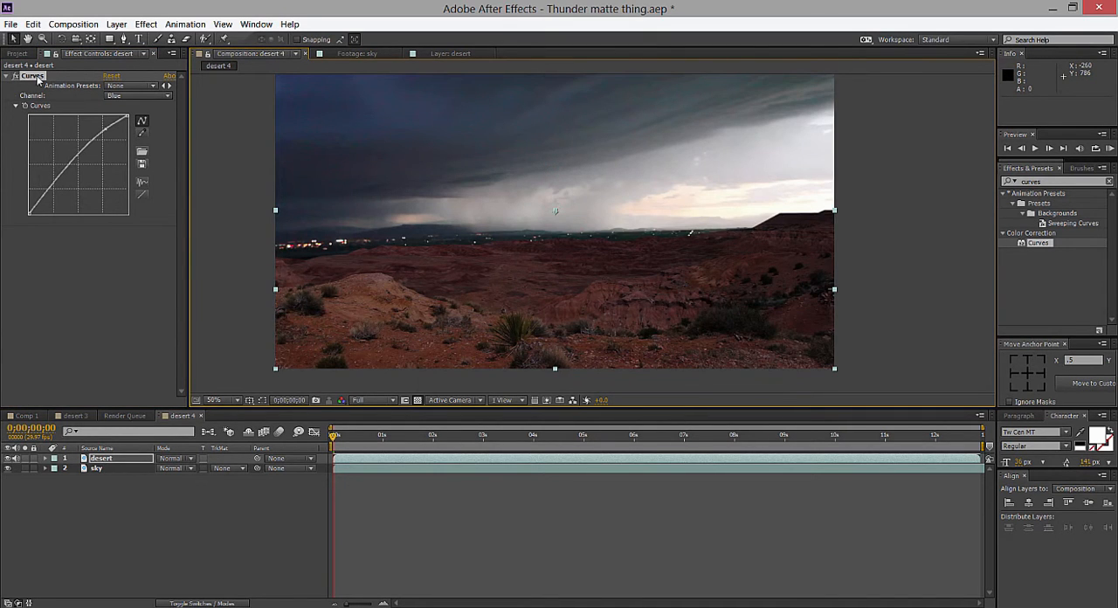
{"action": "left_click", "coordinate": [15, 76]}
{"action": "left_click", "coordinate": [15, 76]}
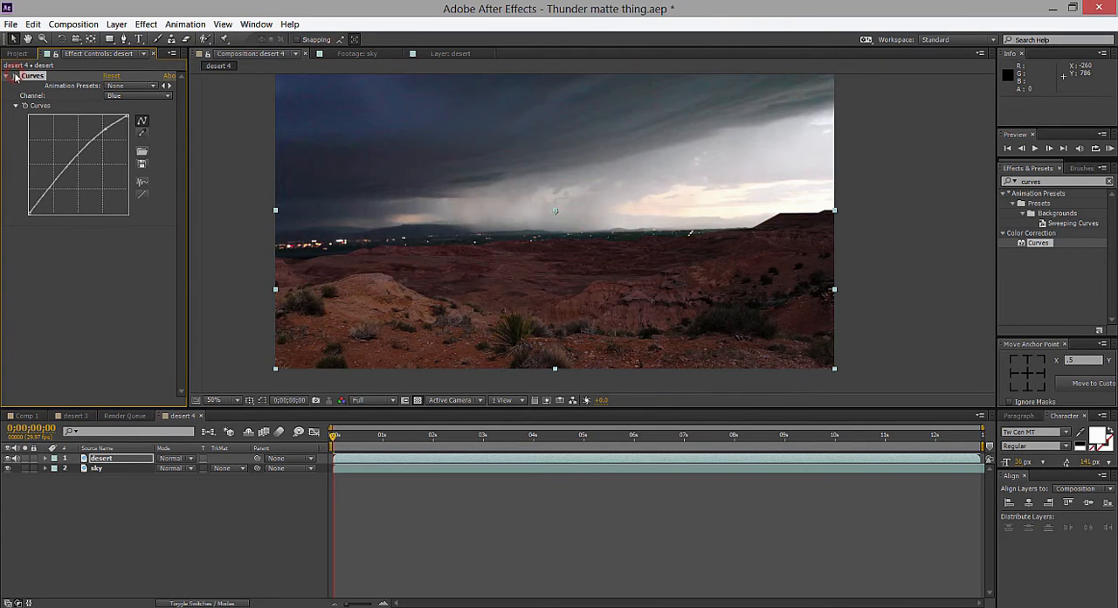
{"action": "scroll", "coordinate": [661, 183], "scroll_direction": "down", "scroll_amount": 1}
{"action": "scroll", "coordinate": [655, 177], "scroll_direction": "up", "scroll_amount": 1}
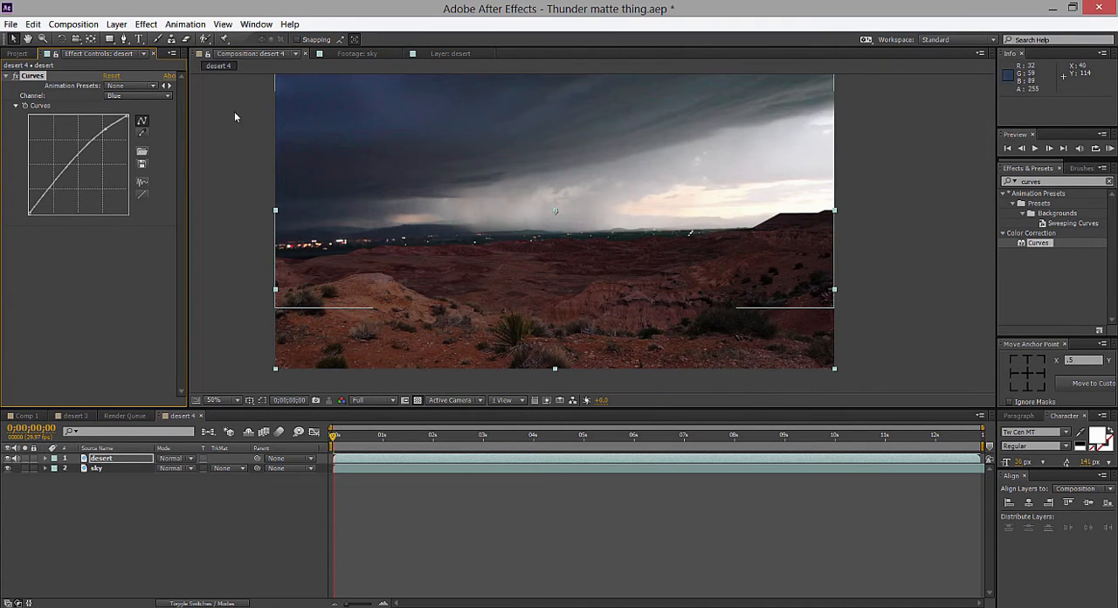
Apply Curves to the sky layer and shape its RGB curve into an S that darkens shadows and lifts highlights.
{"action": "left_click", "coordinate": [121, 469]}
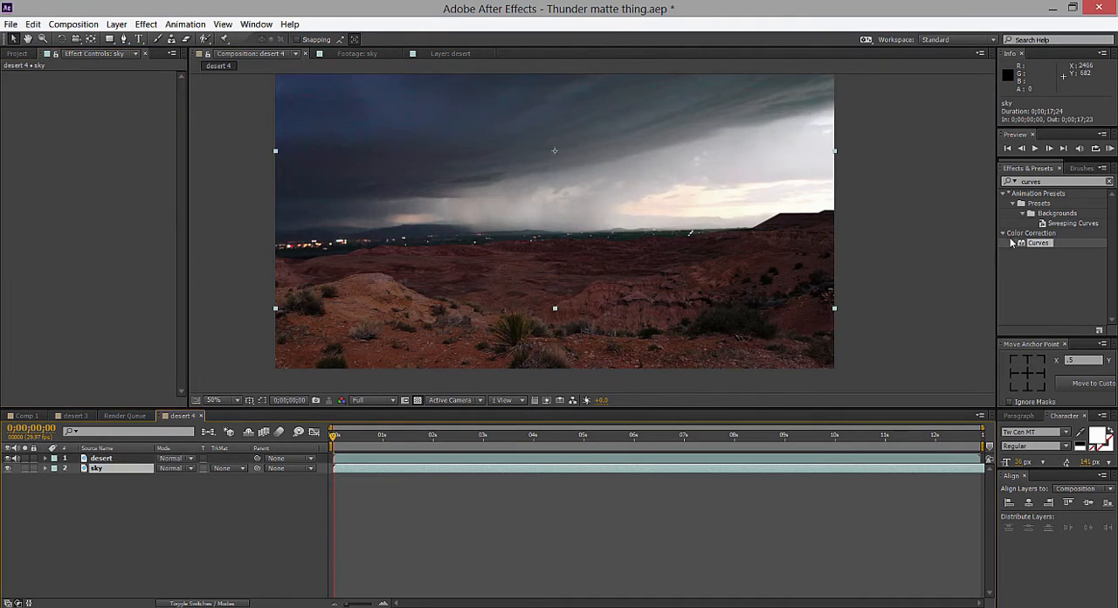
{"action": "left_click_drag", "start_coordinate": [1023, 245], "coordinate": [46, 269]}
{"action": "left_click_drag", "start_coordinate": [51, 205], "coordinate": [49, 206]}
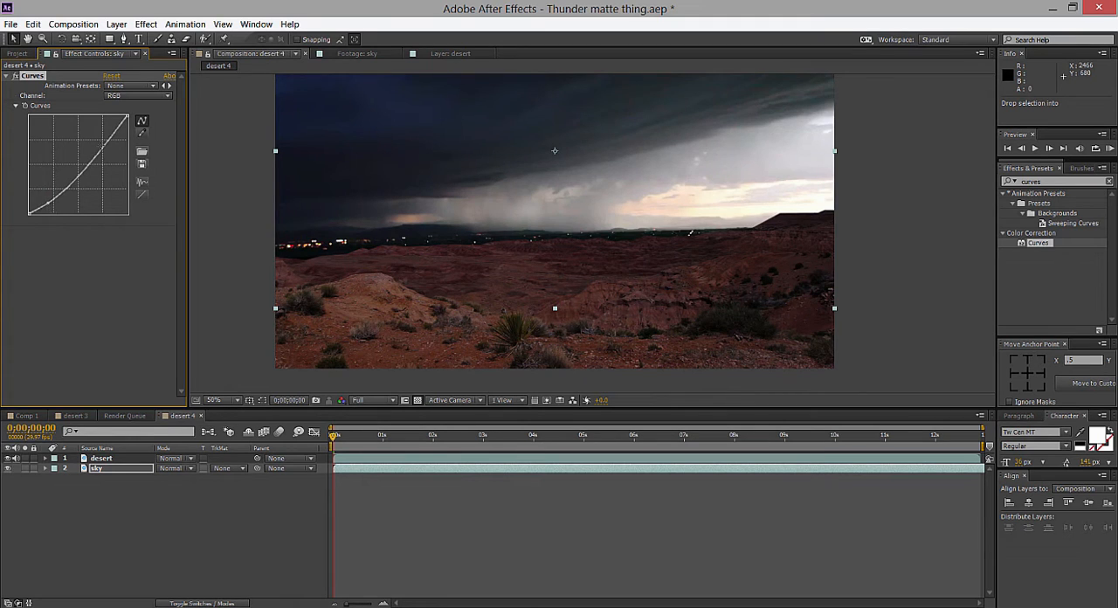
{"action": "left_click_drag", "start_coordinate": [105, 148], "coordinate": [103, 138]}
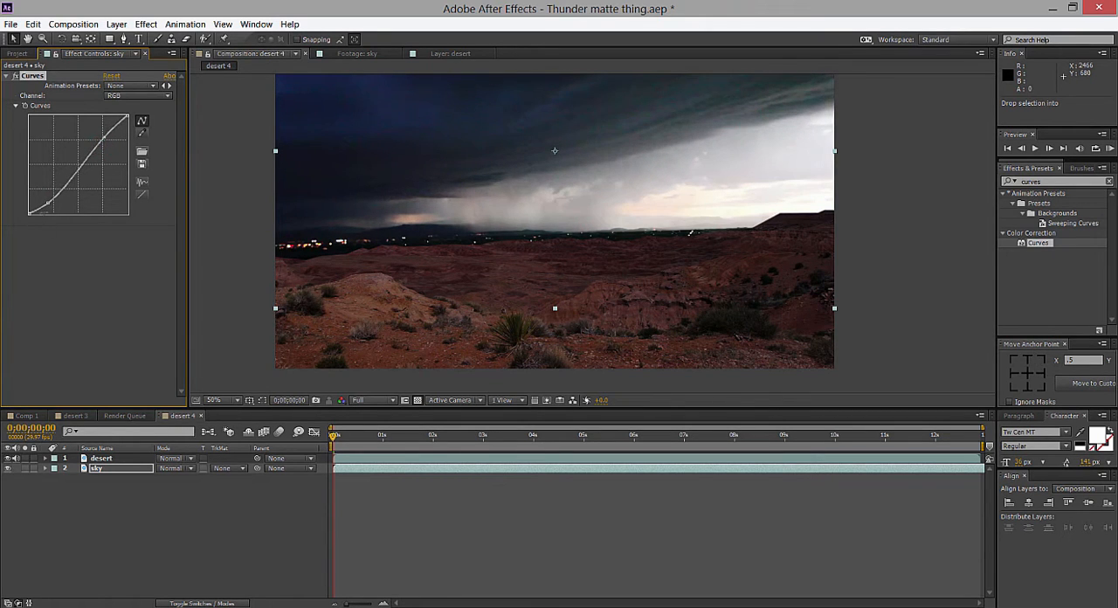
{"action": "left_click_drag", "start_coordinate": [51, 207], "coordinate": [51, 206]}
Lift the Blue channel's black point slightly in the desert's Curves and deepen the shadows on its RGB curve.
{"action": "left_click", "coordinate": [102, 458]}
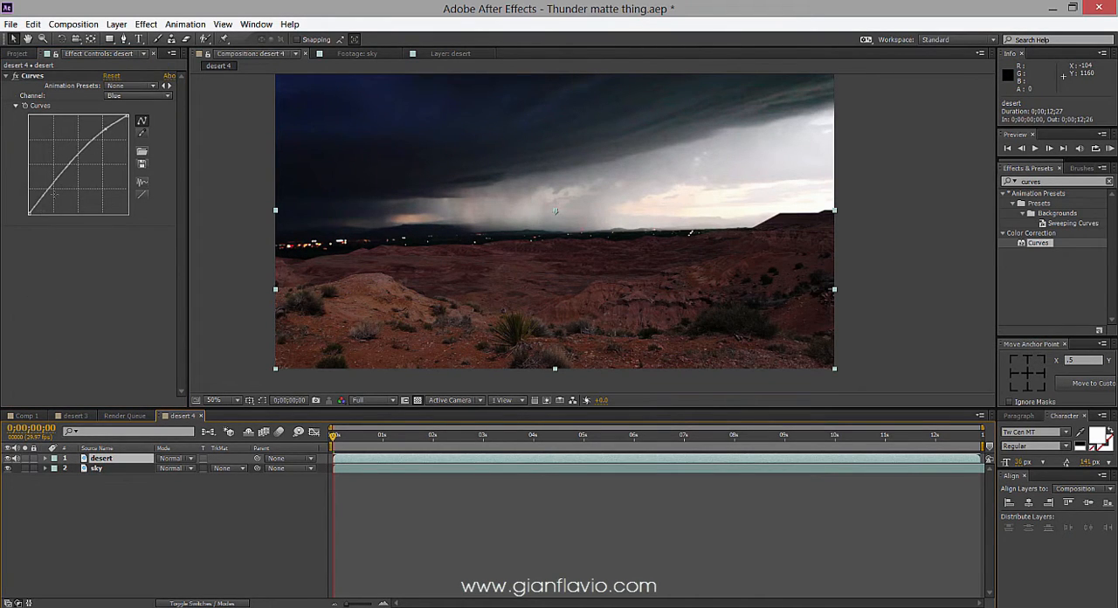
{"action": "mouse_move", "coordinate": [29, 213]}
{"action": "left_mouse_down"}
{"action": "mouse_move", "coordinate": [28, 201]}
{"action": "mouse_move", "coordinate": [28, 212]}
{"action": "left_mouse_up"}
{"action": "left_click", "coordinate": [137, 95]}
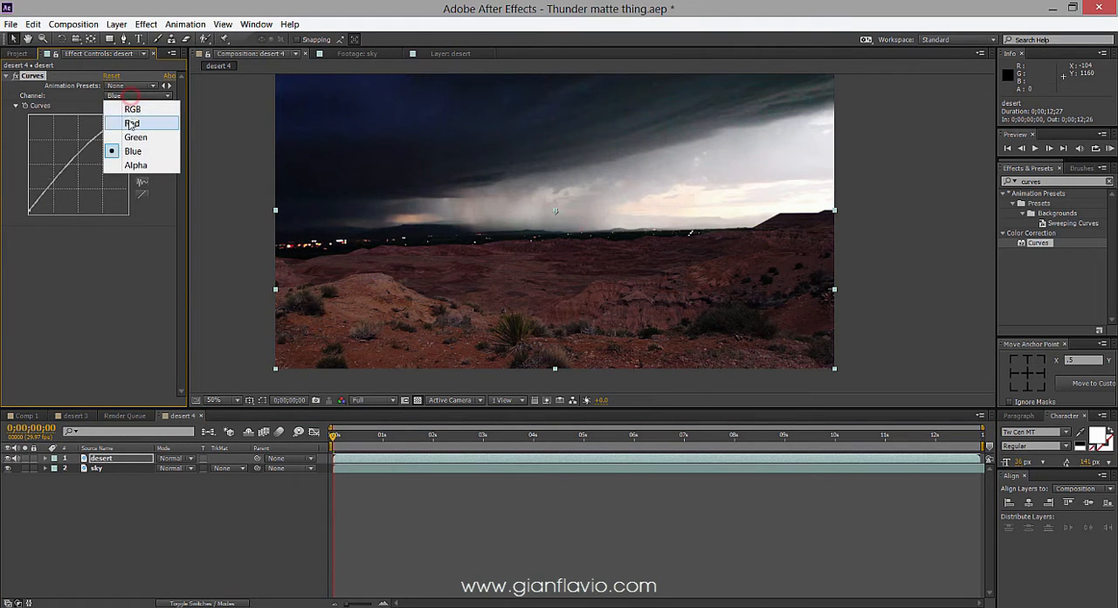
{"action": "left_click", "coordinate": [139, 105]}
{"action": "left_click_drag", "start_coordinate": [62, 208], "coordinate": [66, 213]}
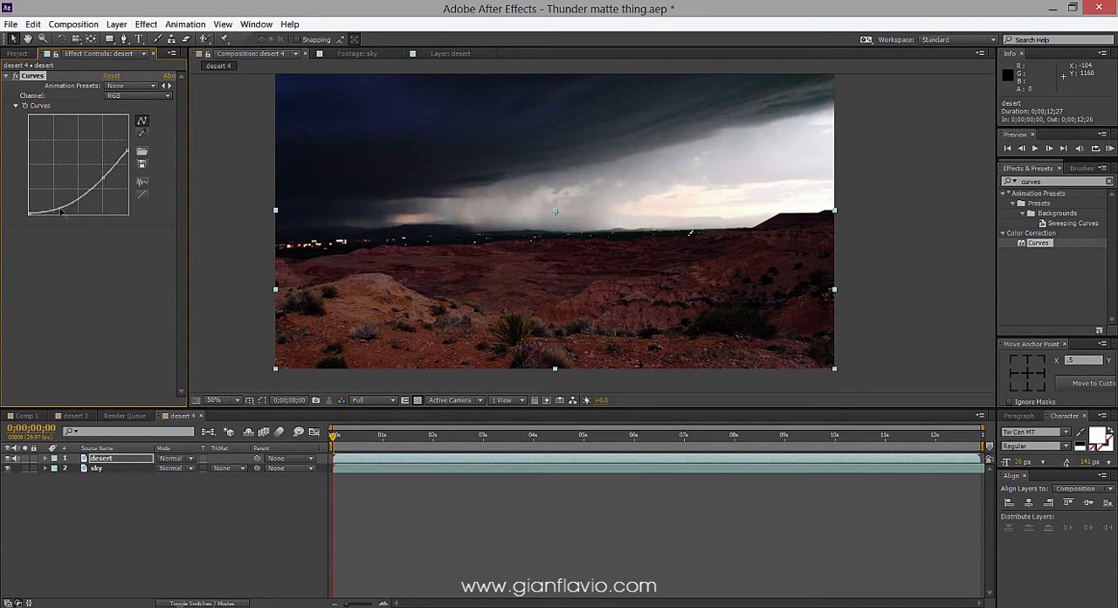
Raise the shadow portion of the Blue curve on the desert layer.
{"action": "left_click", "coordinate": [126, 98]}
{"action": "left_click", "coordinate": [128, 149]}
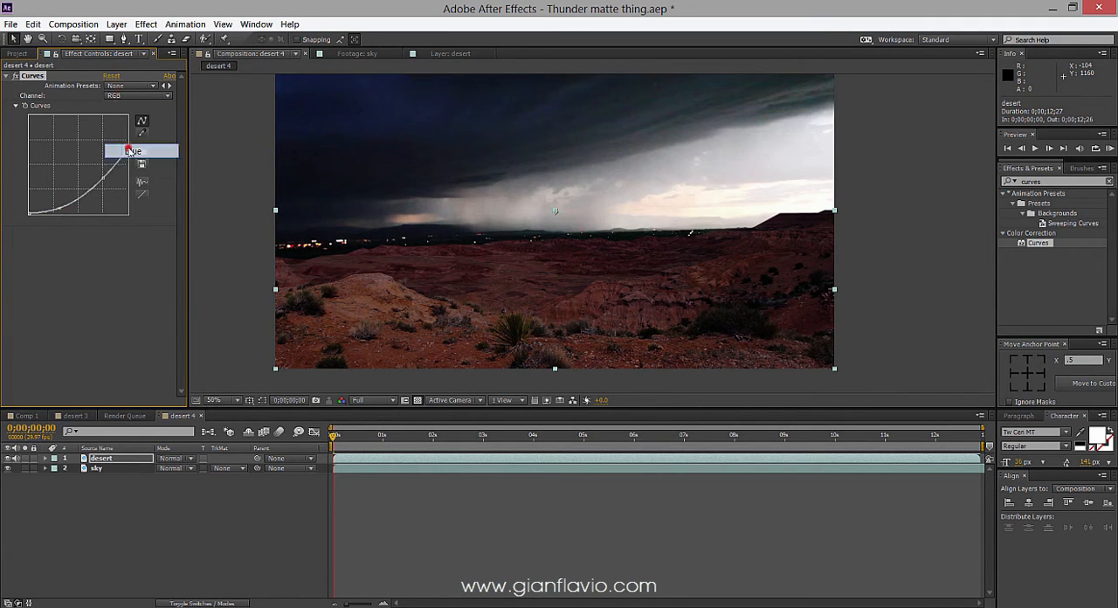
{"action": "left_click_drag", "start_coordinate": [52, 185], "coordinate": [49, 188]}
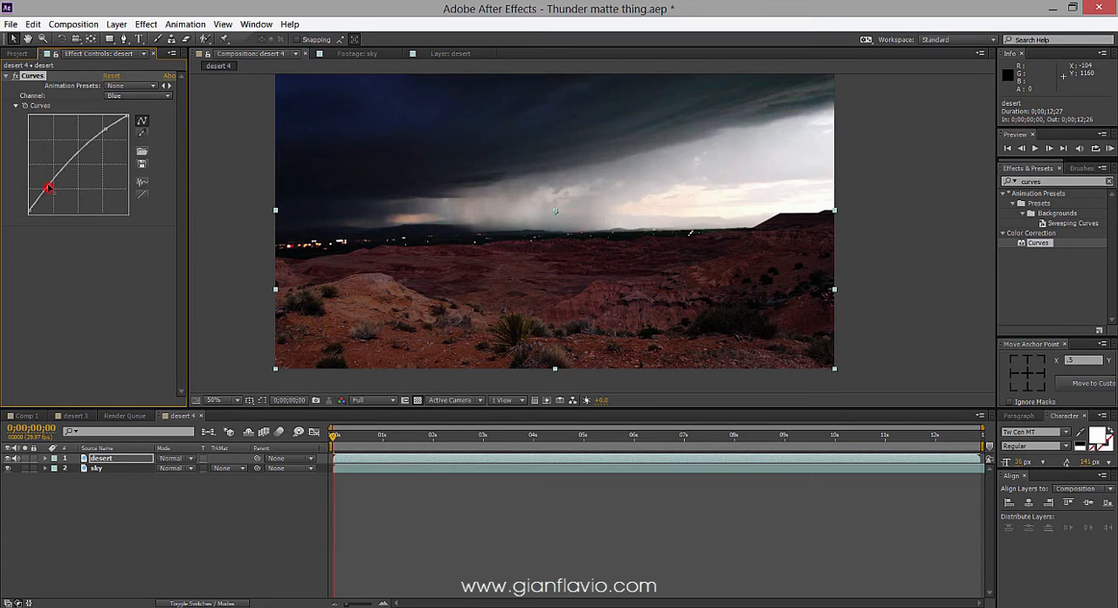
Deselect the desert layer and examine the color match and horizon blend at different magnifications.
{"action": "scroll", "coordinate": [516, 190], "scroll_direction": "down", "scroll_amount": 1}
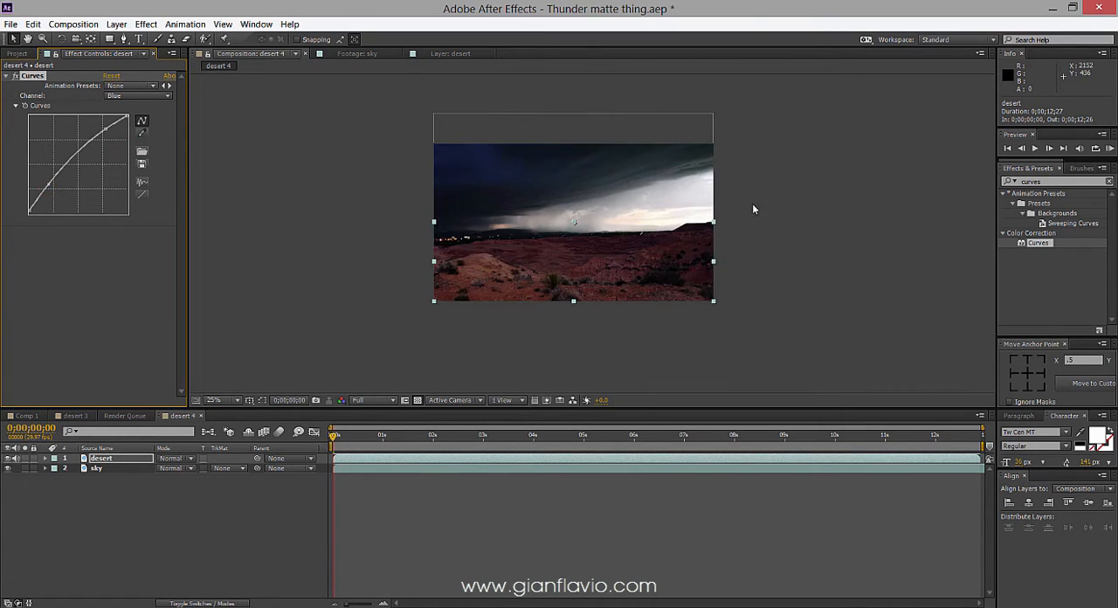
{"action": "mouse_move", "coordinate": [760, 200]}
{"action": "left_mouse_down"}
{"action": "mouse_move", "coordinate": [698, 218]}
{"action": "mouse_move", "coordinate": [752, 193]}
{"action": "left_mouse_up"}
{"action": "left_click", "coordinate": [710, 217]}
{"action": "scroll", "coordinate": [709, 223], "scroll_direction": "up", "scroll_amount": 1}
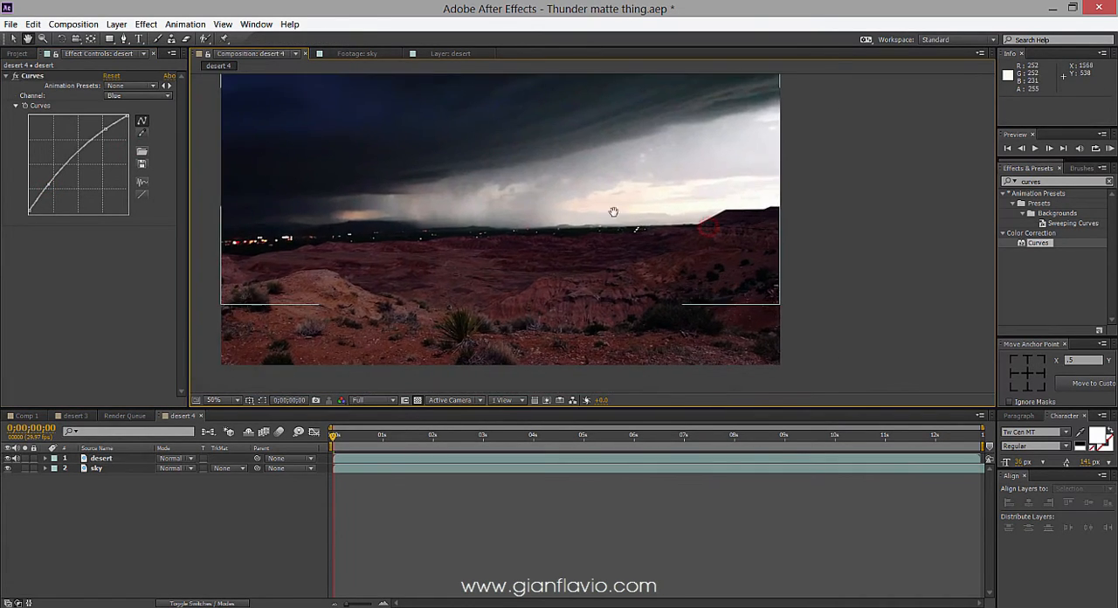
{"action": "scroll", "coordinate": [603, 216], "scroll_direction": "down", "scroll_amount": 1}
{"action": "left_click_drag", "start_coordinate": [567, 225], "coordinate": [599, 209]}
{"action": "scroll", "coordinate": [564, 232], "scroll_direction": "up", "scroll_amount": 1}
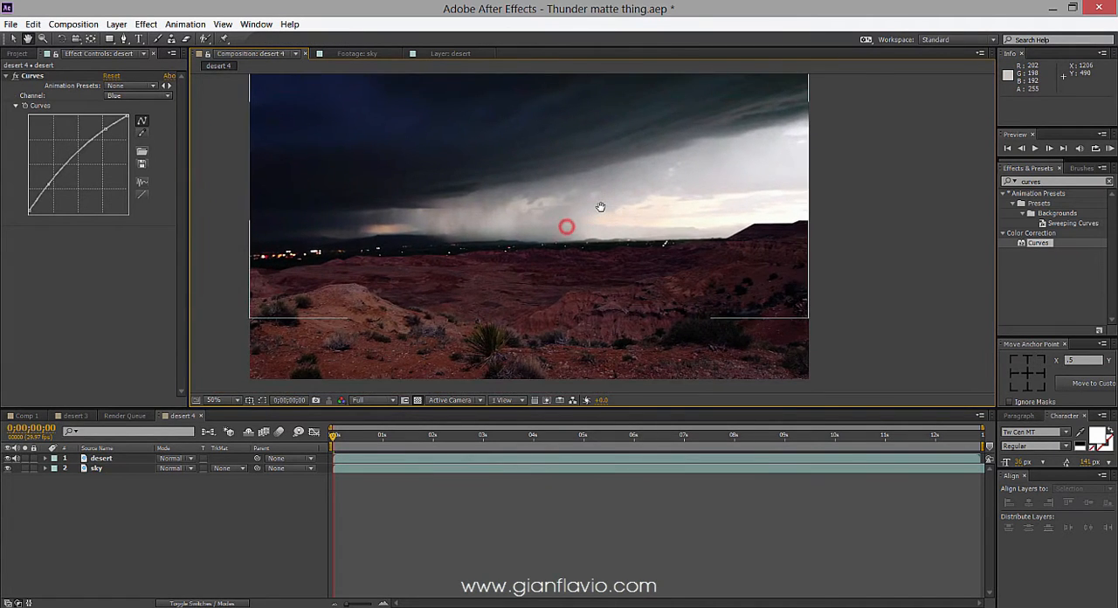
{"action": "scroll", "coordinate": [602, 214], "scroll_direction": "down", "scroll_amount": 1}
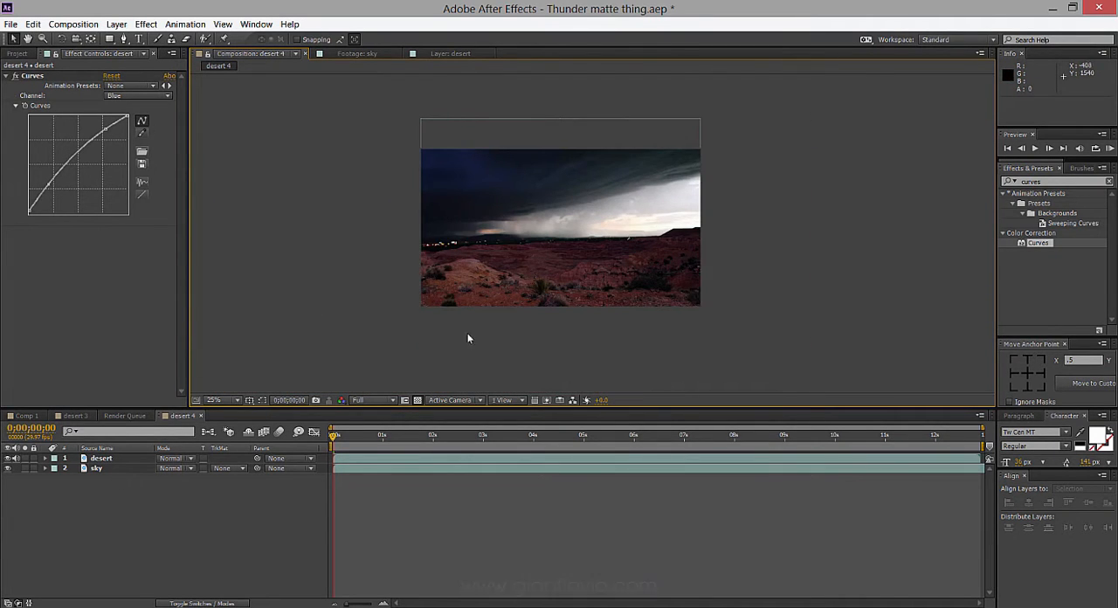
{"action": "scroll", "coordinate": [529, 270], "scroll_direction": "up", "scroll_amount": 1}
Add an adjustment layer above the footage and mask it with a rectangle about 2030 × 210 px across the horizon.
{"action": "left_click", "coordinate": [131, 491]}
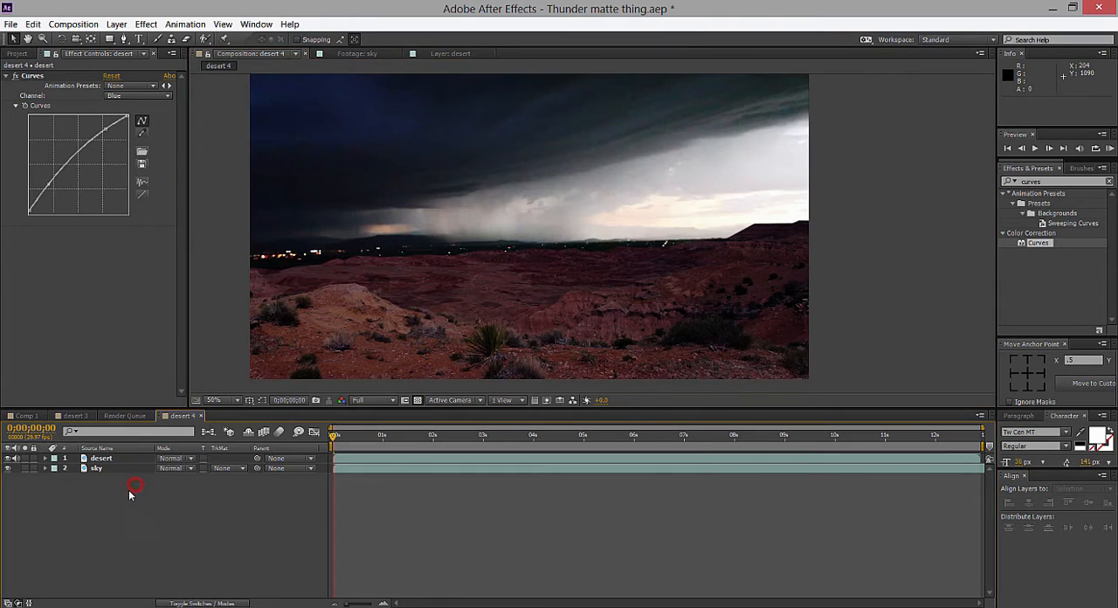
{"action": "left_click", "coordinate": [116, 24]}
{"action": "mouse_move", "coordinate": [127, 39]}
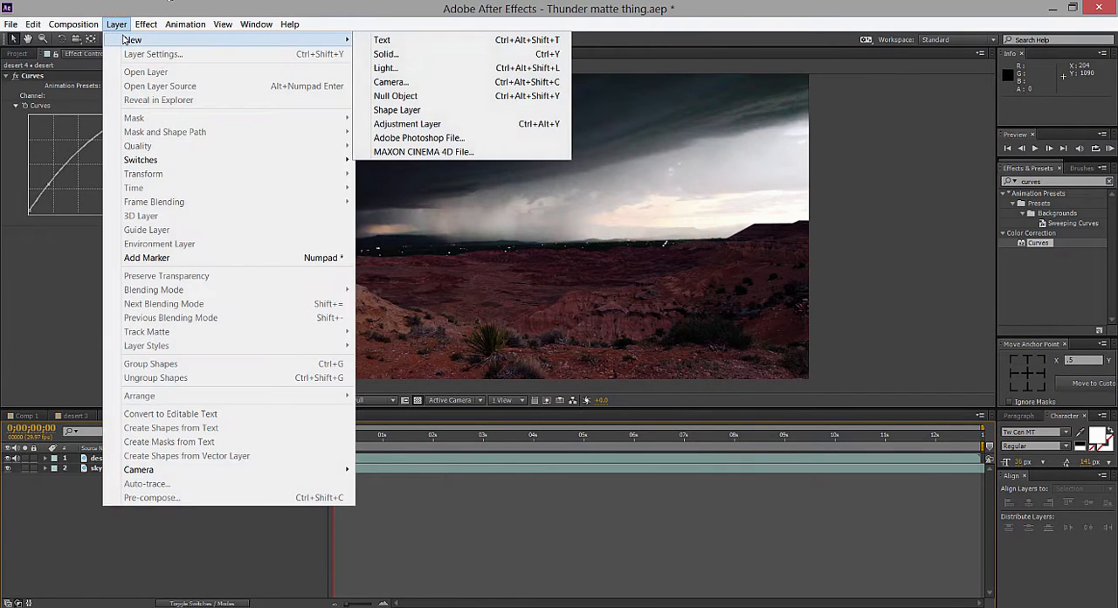
{"action": "left_click", "coordinate": [425, 122]}
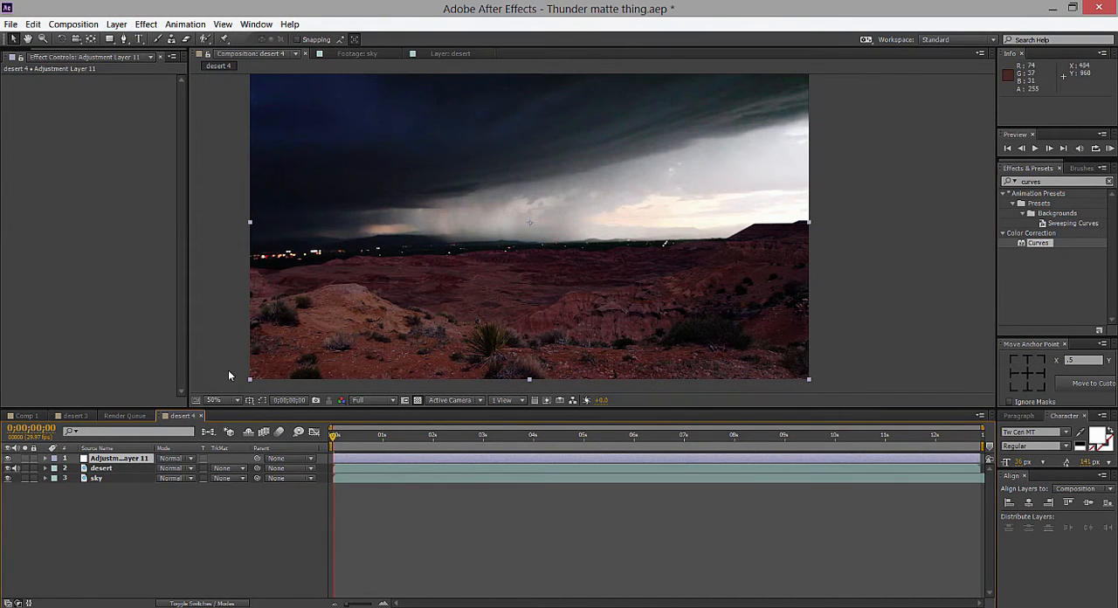
{"action": "left_click", "coordinate": [108, 39]}
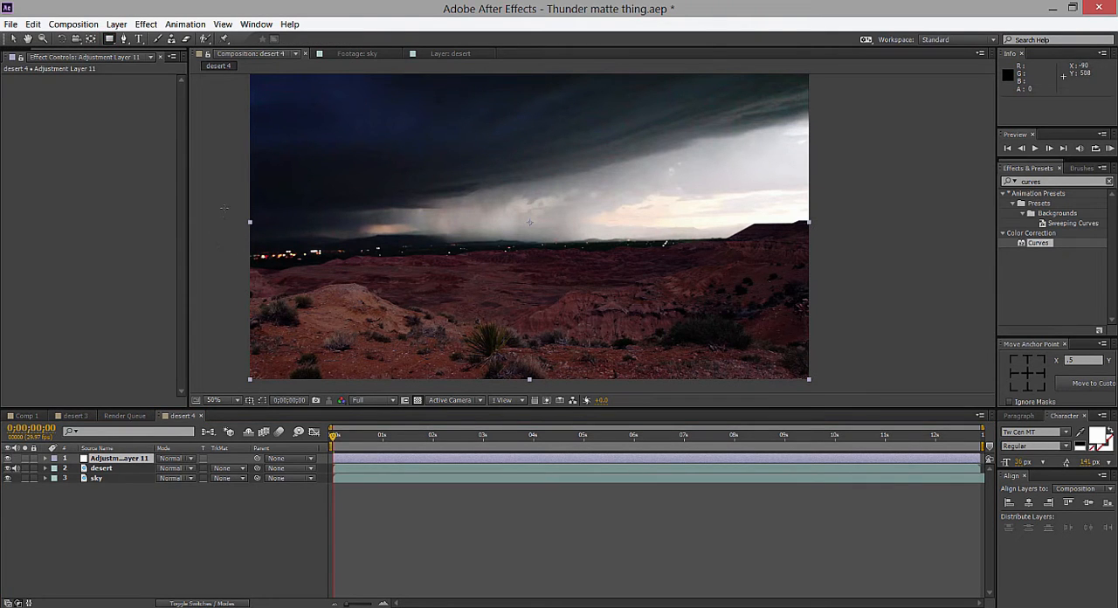
{"action": "left_click_drag", "start_coordinate": [233, 207], "coordinate": [824, 268]}
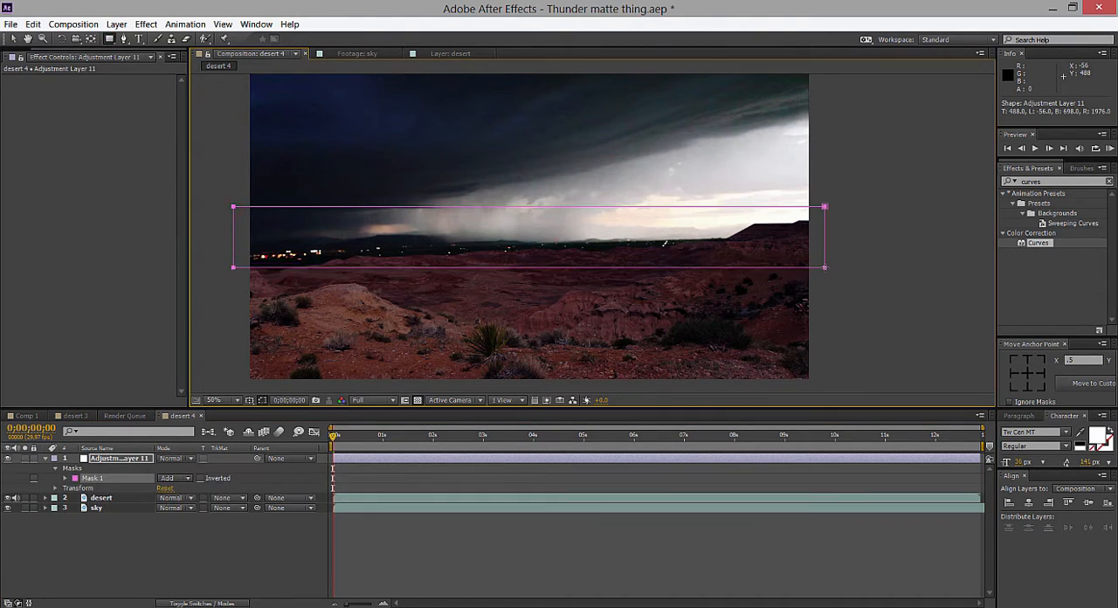
Rotate the masked adjustment layer to -4° and move it down to position 960, 568 along the ridge line.
{"action": "key", "text": "t"}
{"action": "key", "text": "v"}
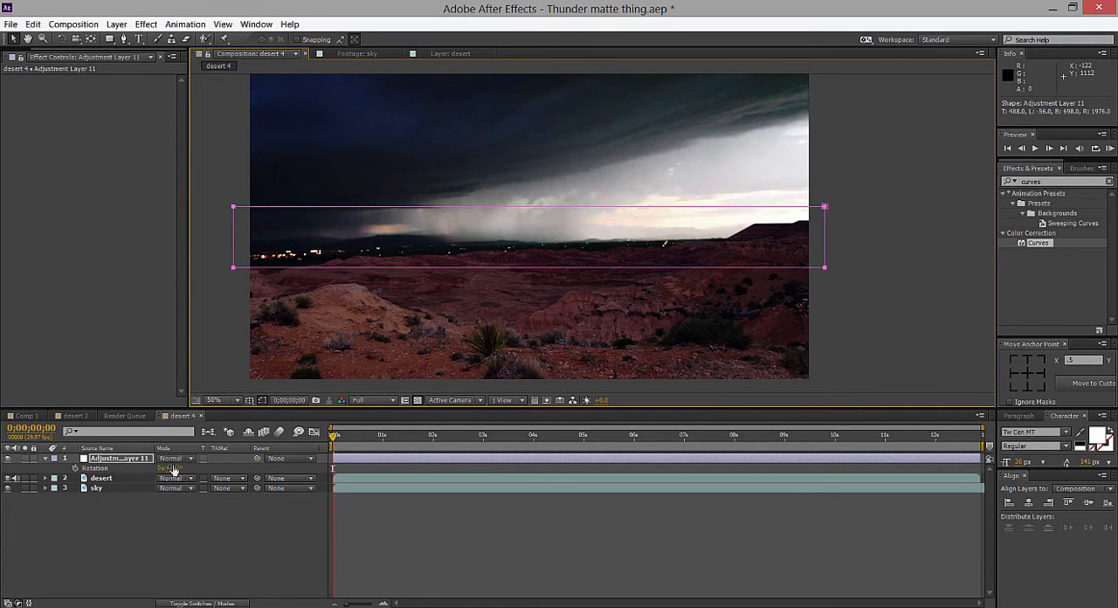
{"action": "left_click_drag", "start_coordinate": [174, 468], "coordinate": [170, 468]}
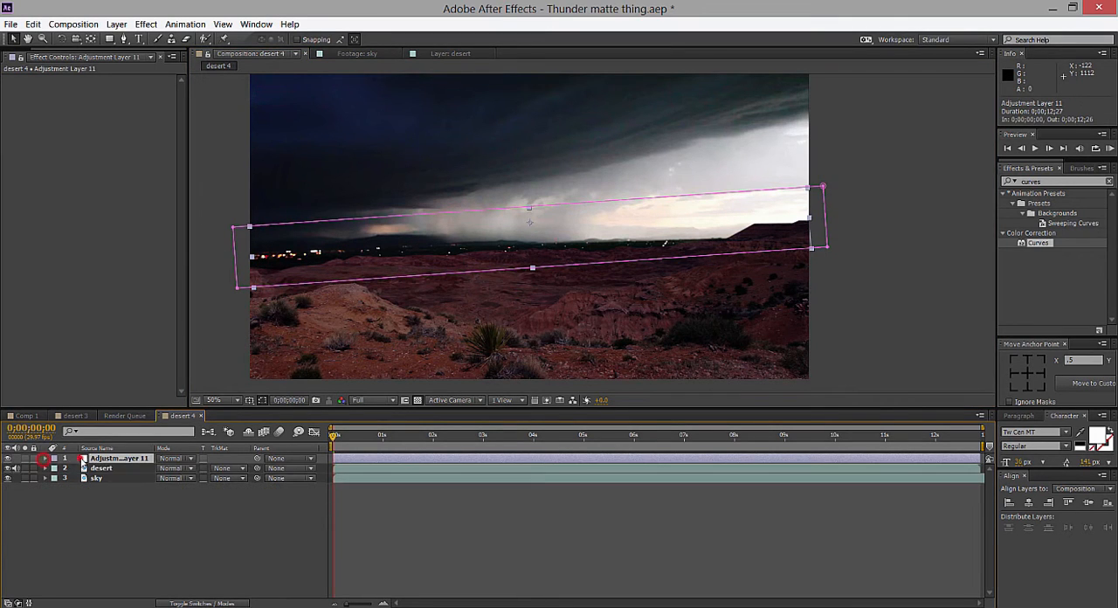
{"action": "left_click", "coordinate": [45, 459]}
{"action": "left_click", "coordinate": [45, 458]}
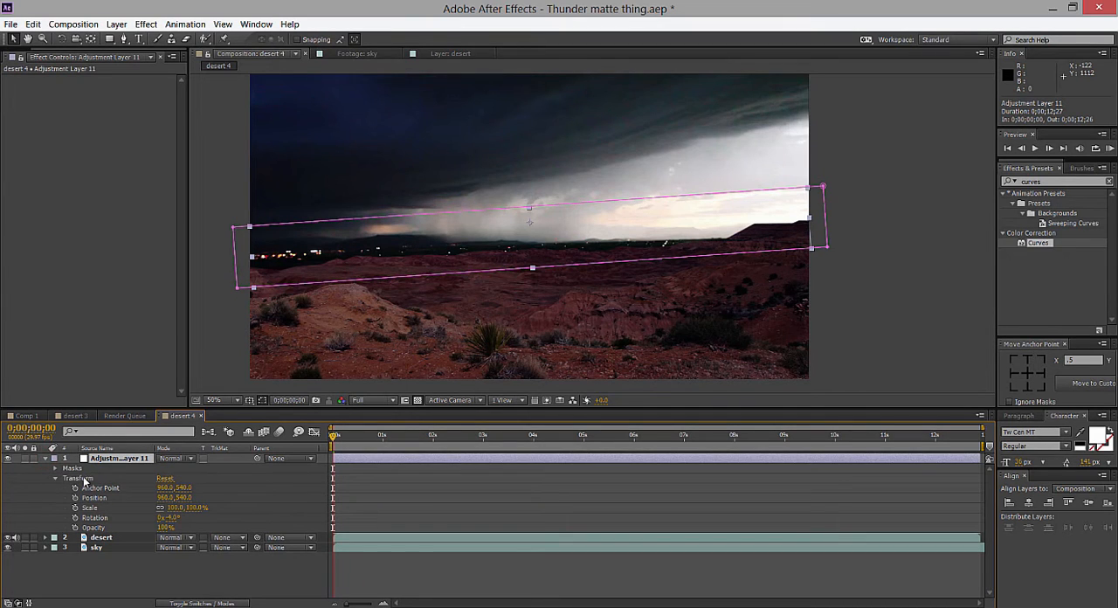
{"action": "mouse_move", "coordinate": [171, 517]}
{"action": "left_mouse_down"}
{"action": "mouse_move", "coordinate": [197, 517]}
{"action": "mouse_move", "coordinate": [177, 518]}
{"action": "left_mouse_up"}
{"action": "key", "text": "ctrl+z"}
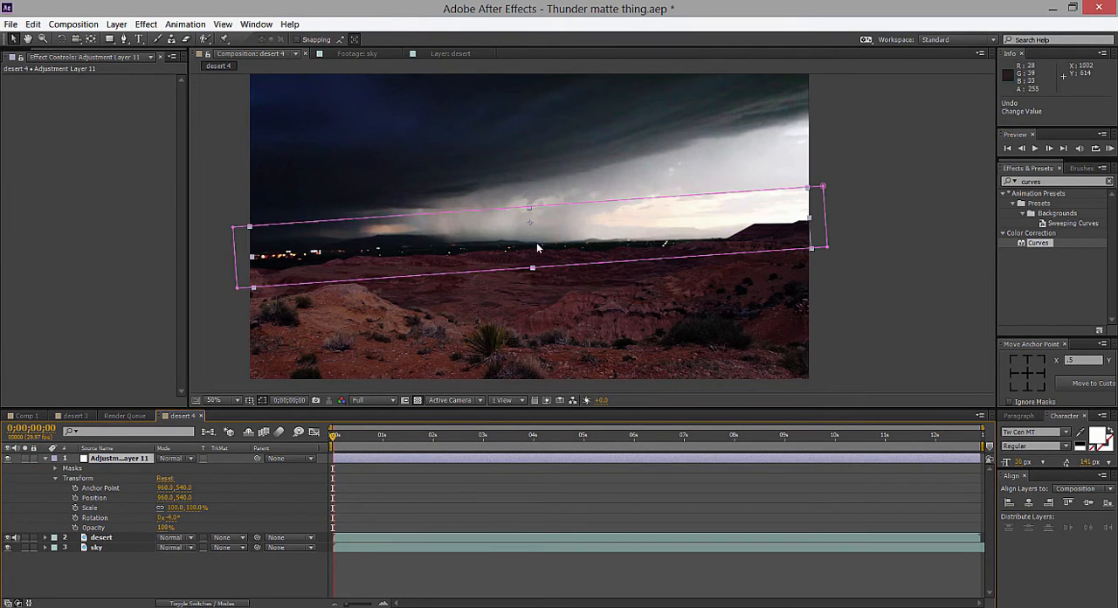
{"action": "left_click_drag", "start_coordinate": [531, 246], "coordinate": [529, 258]}
Expand the adjustment layer's Mask 1 properties, apply a Curves effect to the layer and lower the highlight end of its RGB curve.
{"action": "left_click", "coordinate": [105, 457]}
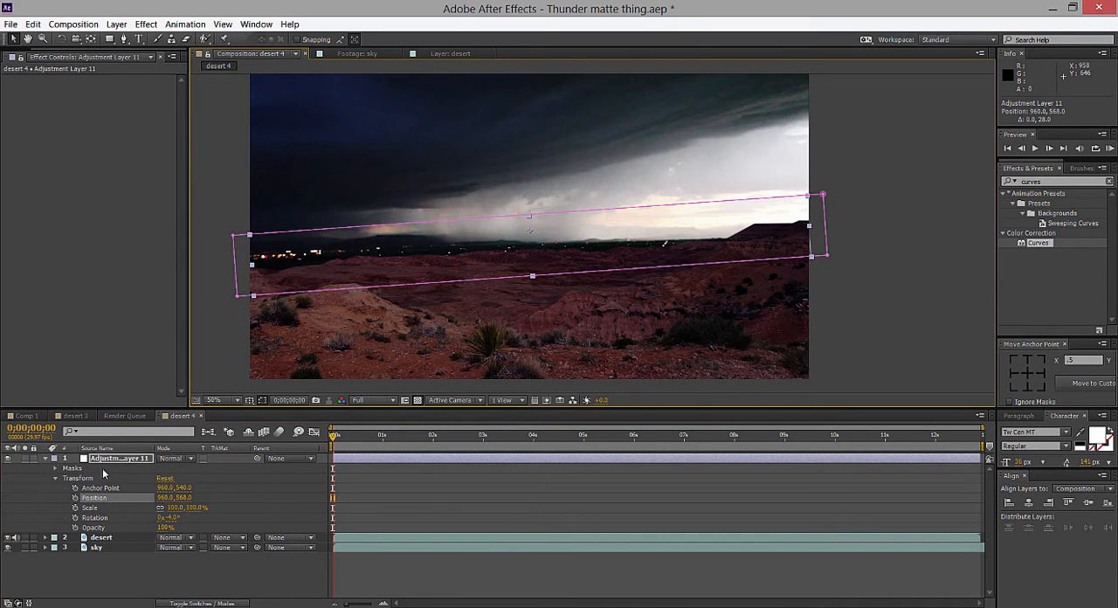
{"action": "left_click", "coordinate": [54, 478]}
{"action": "left_click", "coordinate": [55, 468]}
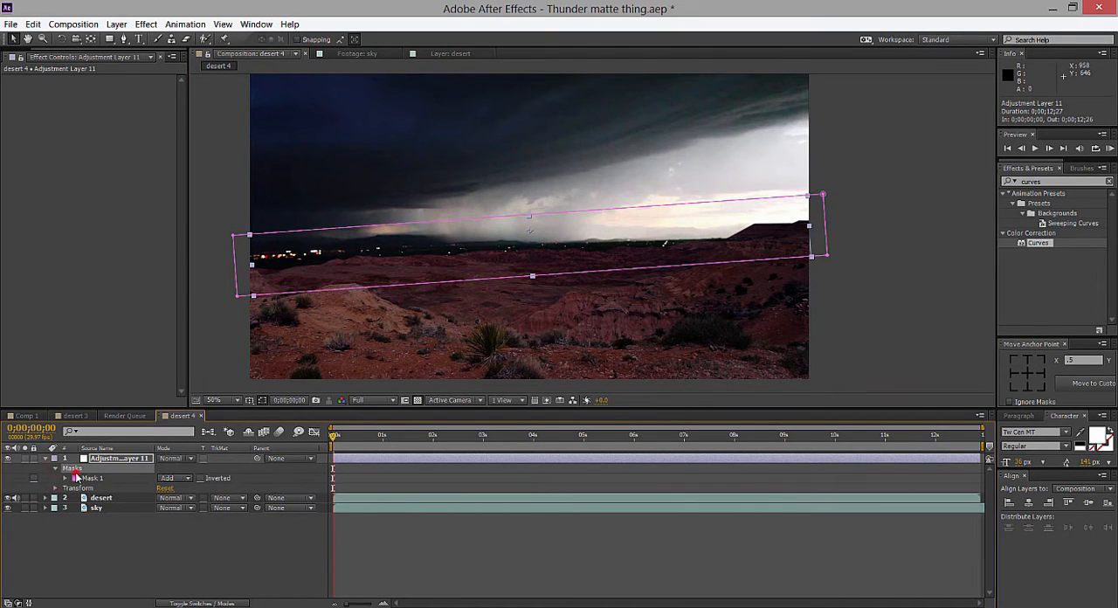
{"action": "left_click", "coordinate": [67, 478]}
{"action": "left_click", "coordinate": [103, 479]}
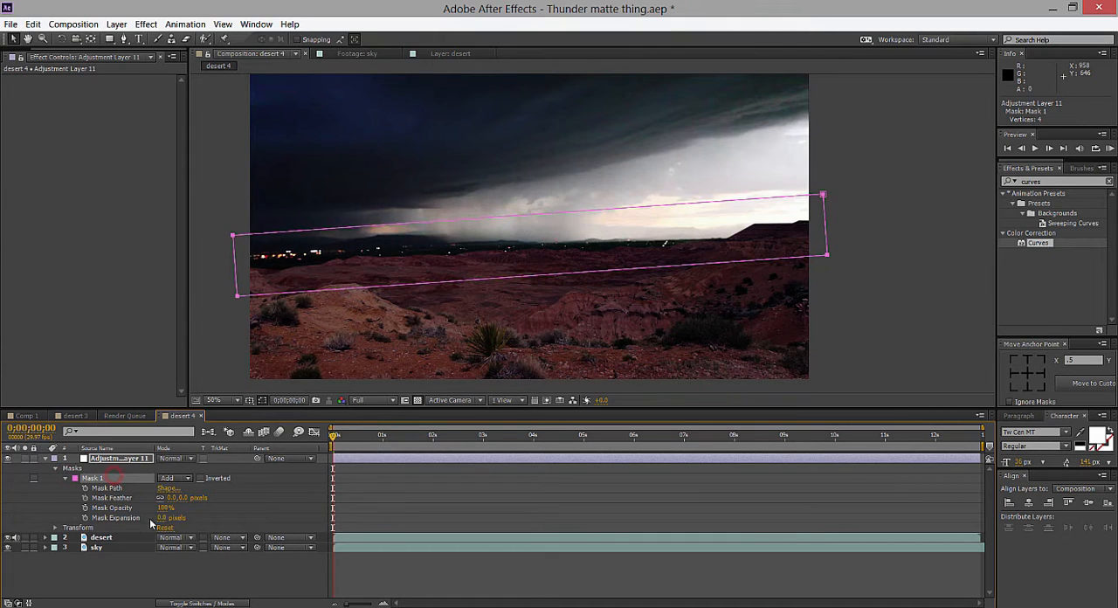
{"action": "left_click_drag", "start_coordinate": [1039, 243], "coordinate": [599, 250]}
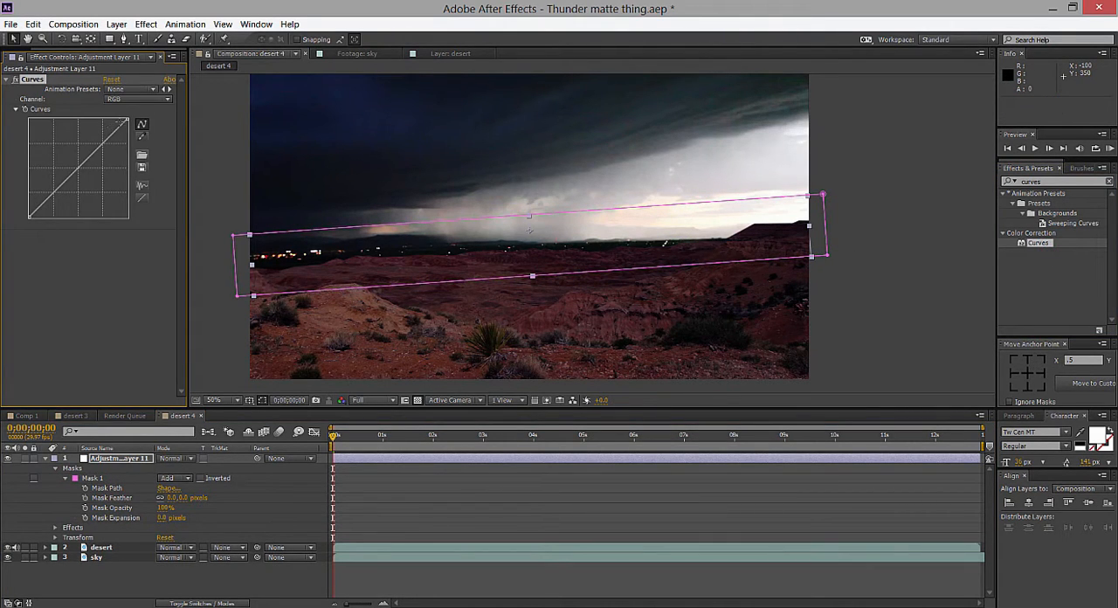
{"action": "left_click_drag", "start_coordinate": [120, 121], "coordinate": [158, 157]}
{"action": "left_click_drag", "start_coordinate": [128, 122], "coordinate": [144, 188]}
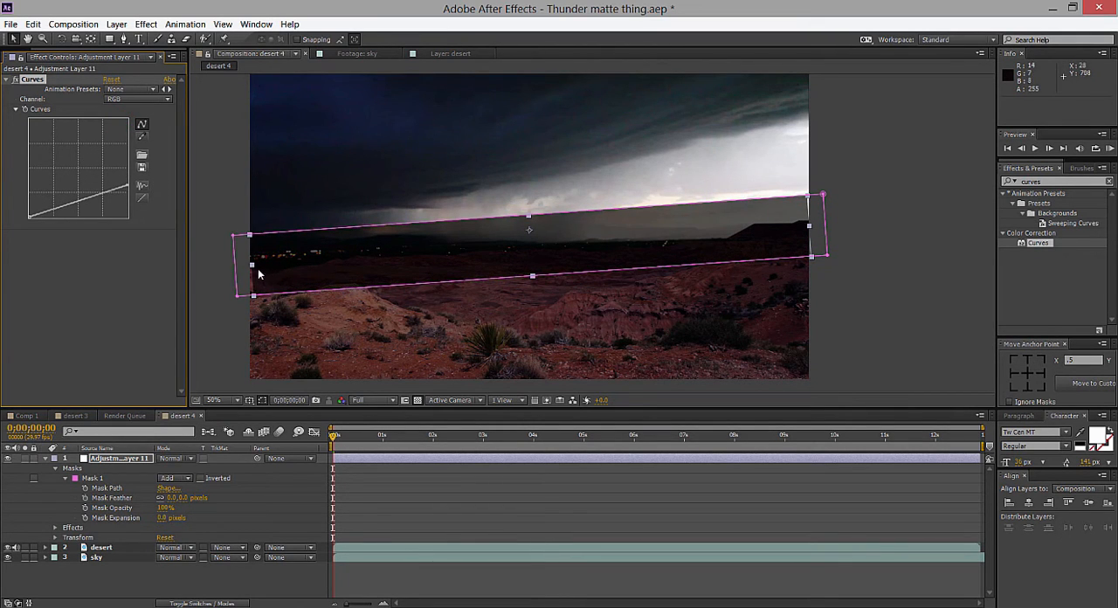
Scale the adjustment layer to 109% and reduce the mask's height to a narrow band along the horizon.
{"action": "left_click_drag", "start_coordinate": [250, 267], "coordinate": [227, 268]}
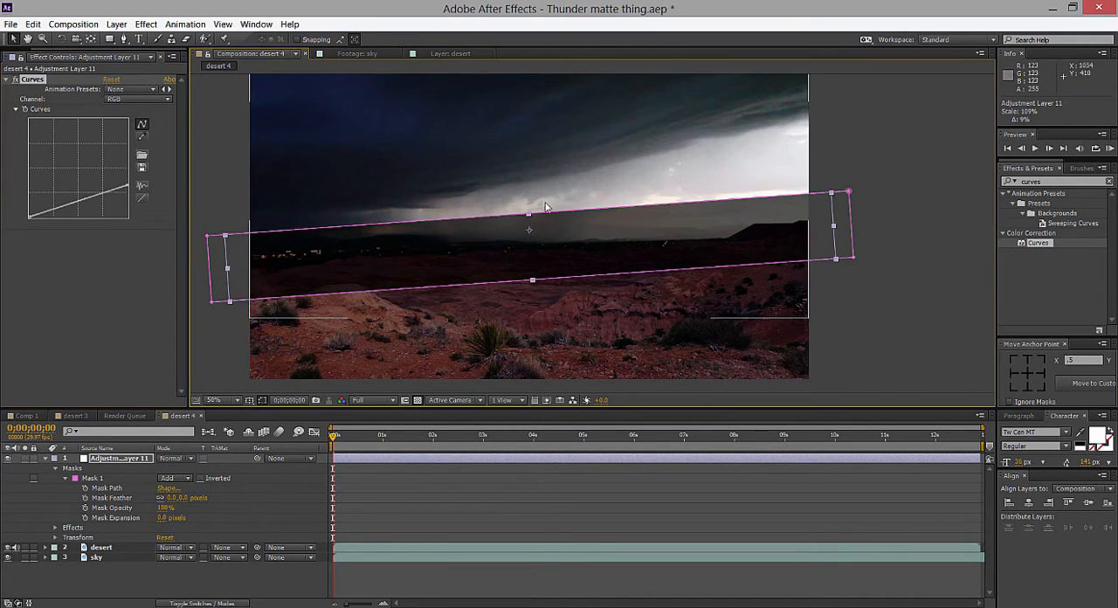
{"action": "left_click_drag", "start_coordinate": [529, 215], "coordinate": [529, 227]}
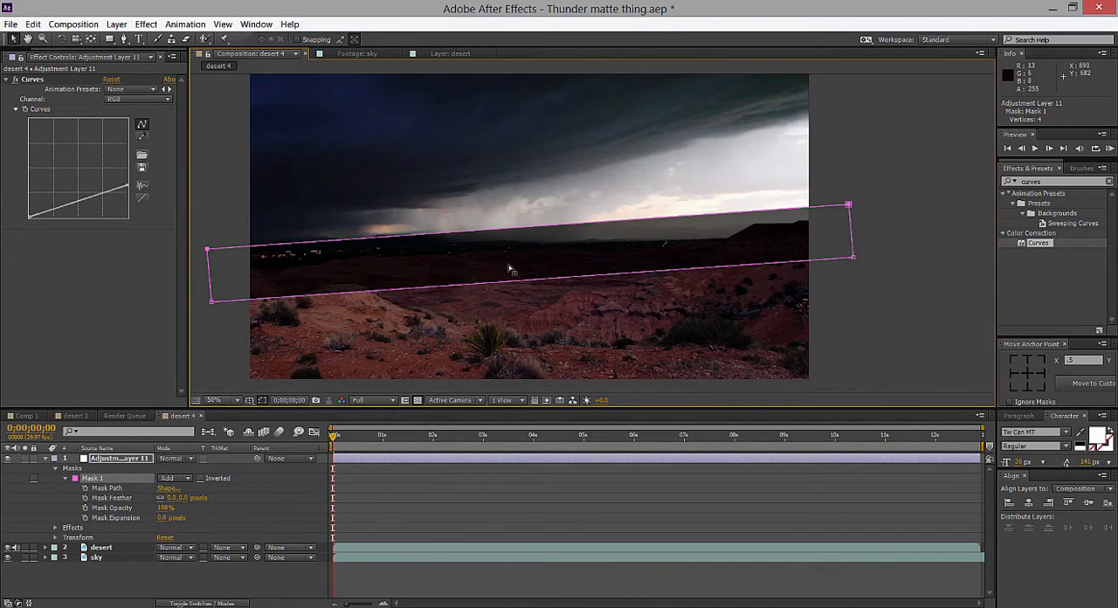
{"action": "left_click_drag", "start_coordinate": [503, 271], "coordinate": [507, 257]}
{"action": "left_click_drag", "start_coordinate": [528, 218], "coordinate": [529, 231]}
{"action": "left_click", "coordinate": [845, 284]}
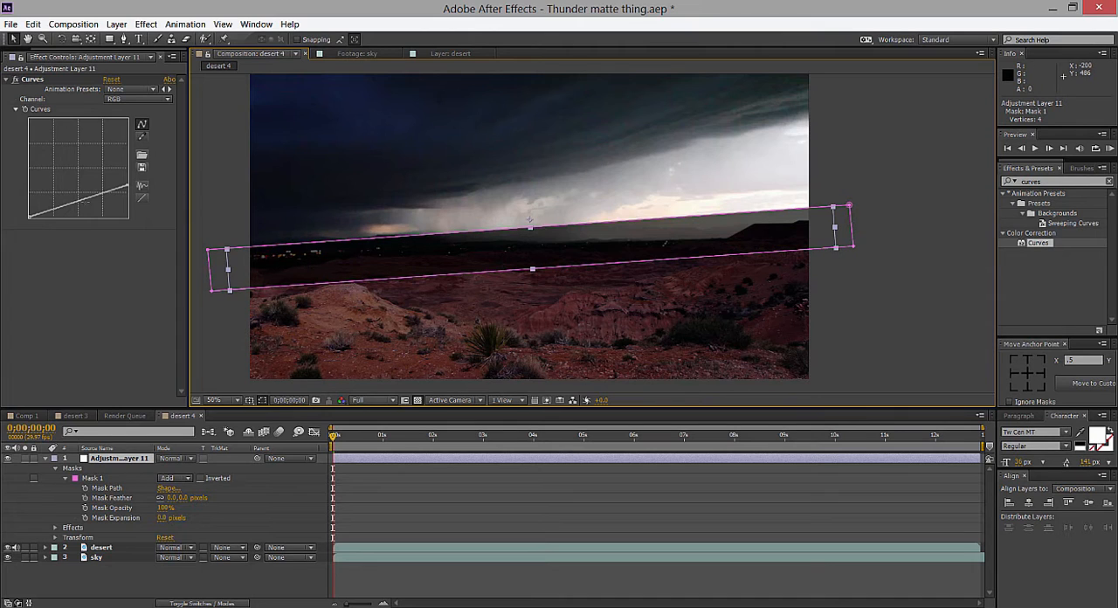
Add a point in the darker part of the adjustment layer's RGB curve and pull it slightly down.
{"action": "left_click", "coordinate": [59, 211]}
{"action": "left_click_drag", "start_coordinate": [59, 210], "coordinate": [60, 209]}
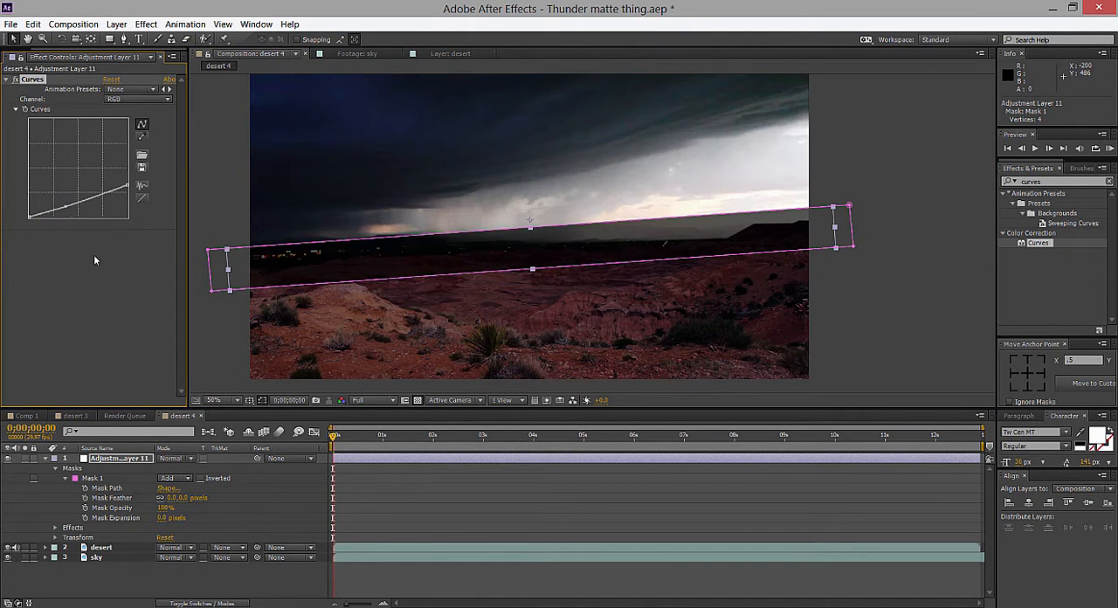
{"action": "left_click", "coordinate": [889, 229]}
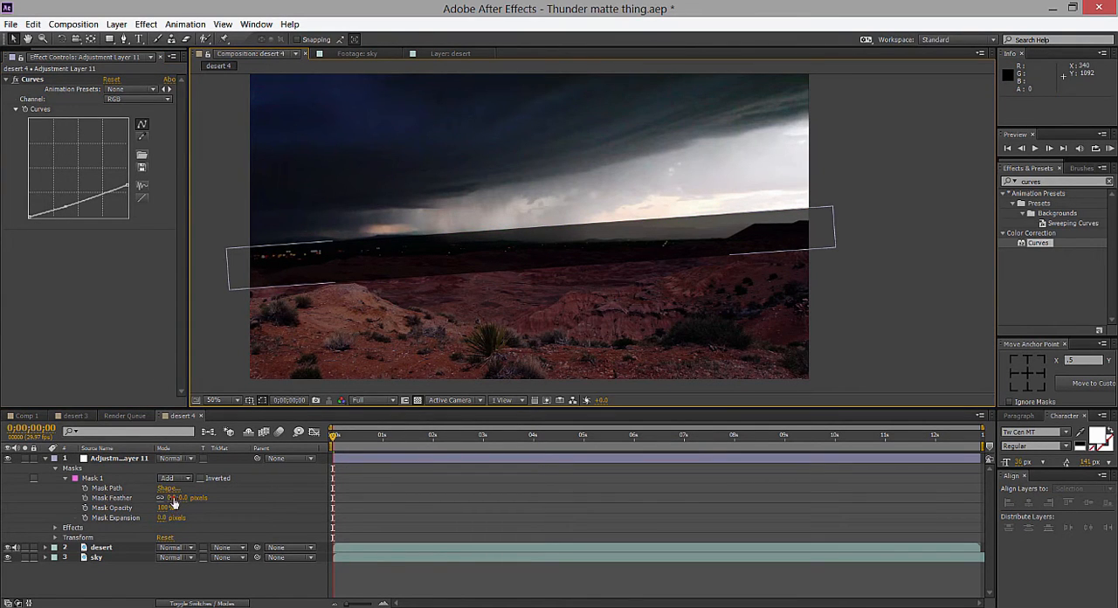
Set the horizon mask's feather to 125 pixels.
{"action": "left_click_drag", "start_coordinate": [174, 503], "coordinate": [240, 490]}
{"action": "left_click", "coordinate": [901, 307]}
{"action": "left_click", "coordinate": [900, 307]}
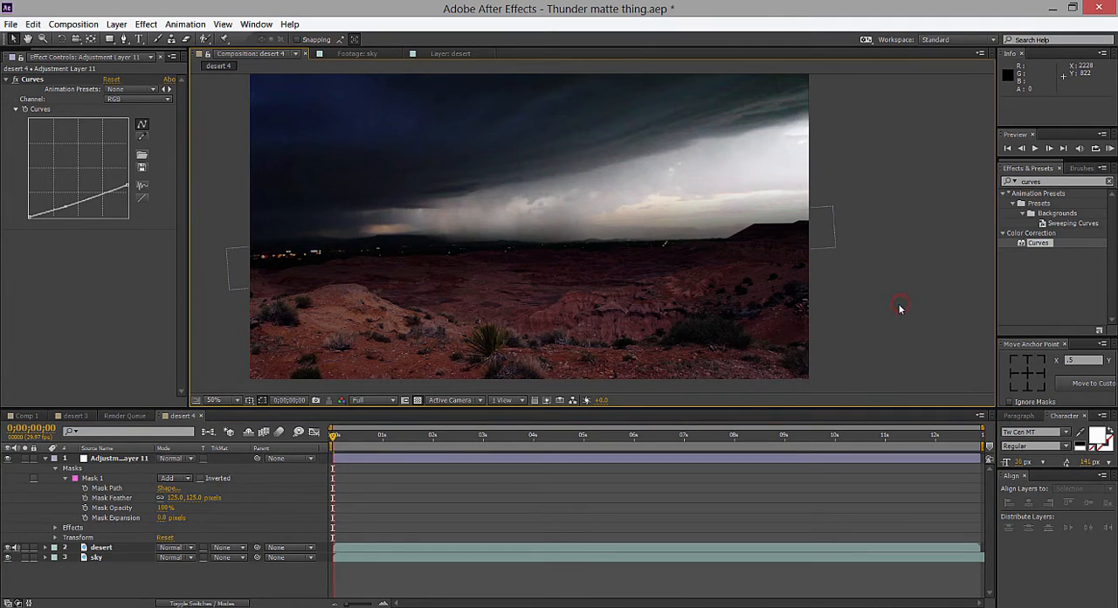
Compare the horizon with the adjustment layer hidden and shown, and examine the blend at different magnifications.
{"action": "left_click", "coordinate": [7, 458]}
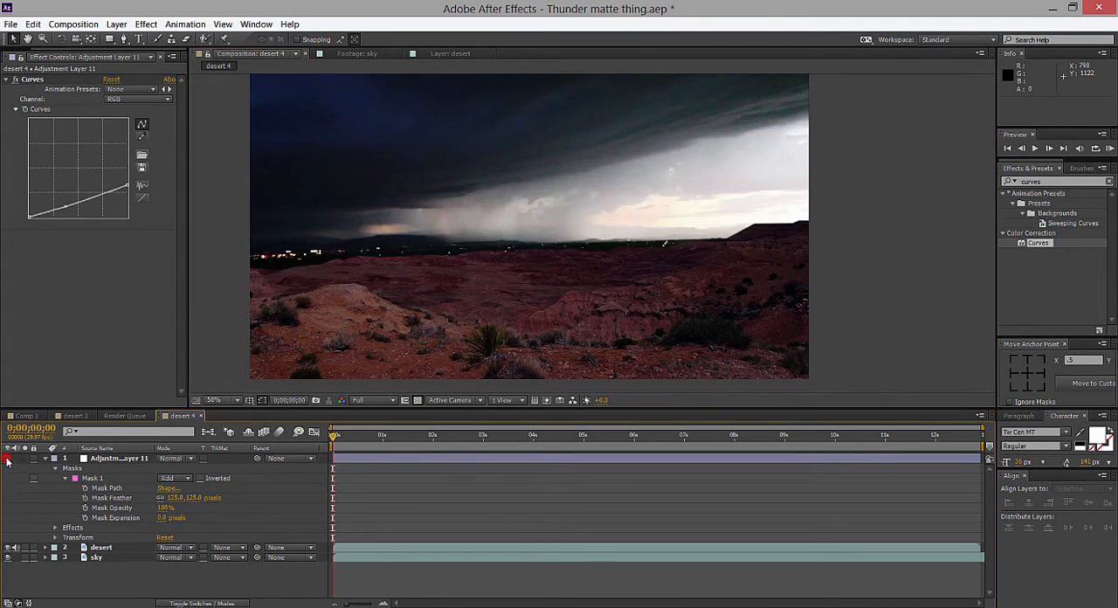
{"action": "left_click", "coordinate": [7, 458]}
{"action": "left_click", "coordinate": [7, 459]}
{"action": "left_click", "coordinate": [7, 458]}
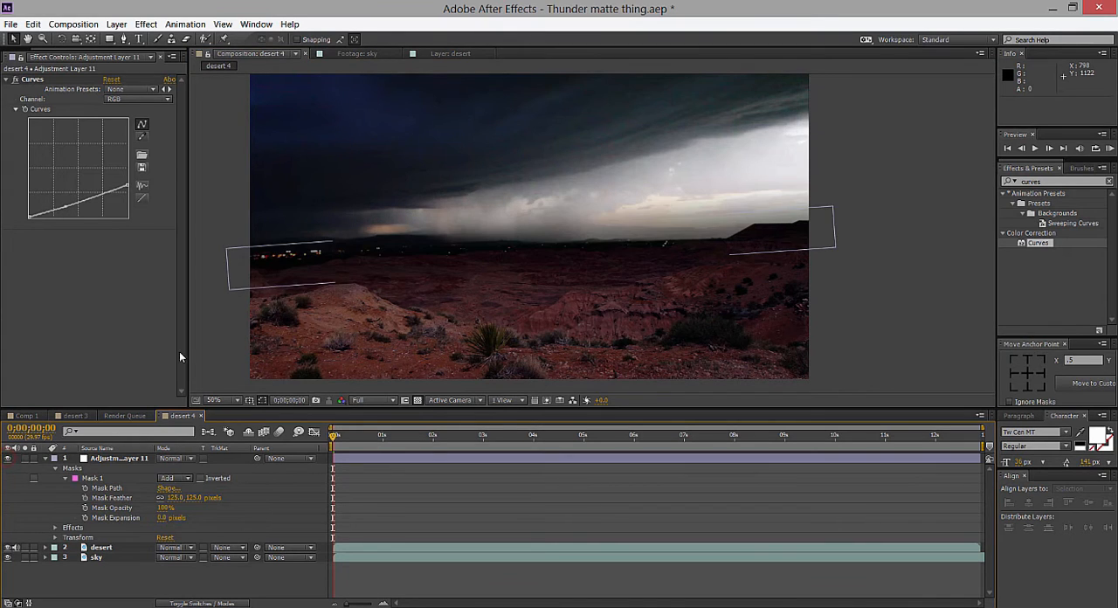
{"action": "left_click", "coordinate": [229, 287]}
{"action": "left_click", "coordinate": [214, 347]}
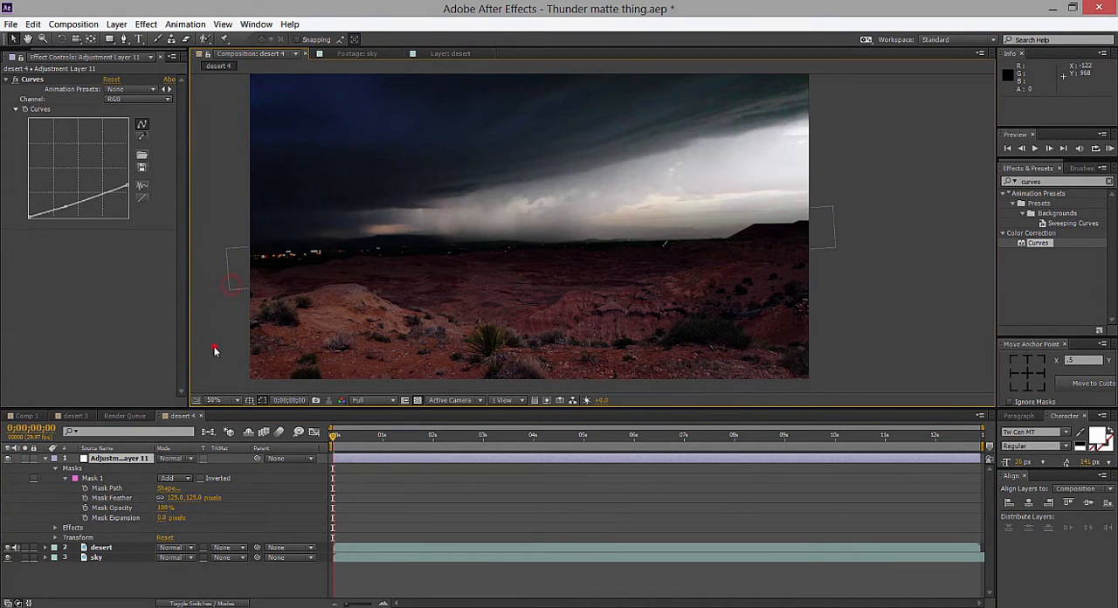
{"action": "left_click", "coordinate": [7, 459]}
{"action": "left_click", "coordinate": [7, 458]}
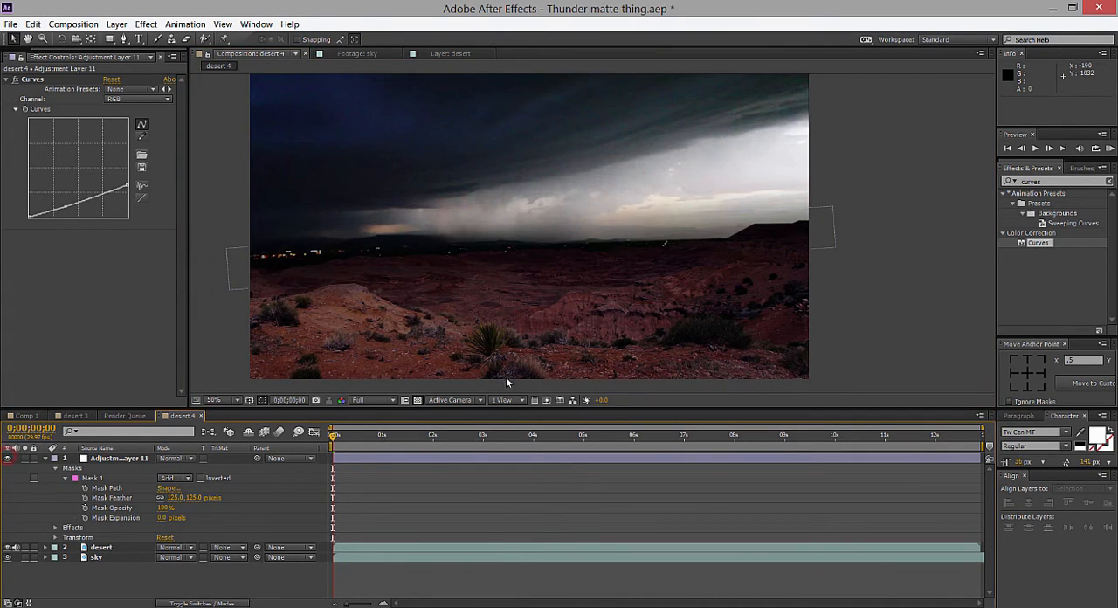
{"action": "left_click", "coordinate": [960, 267]}
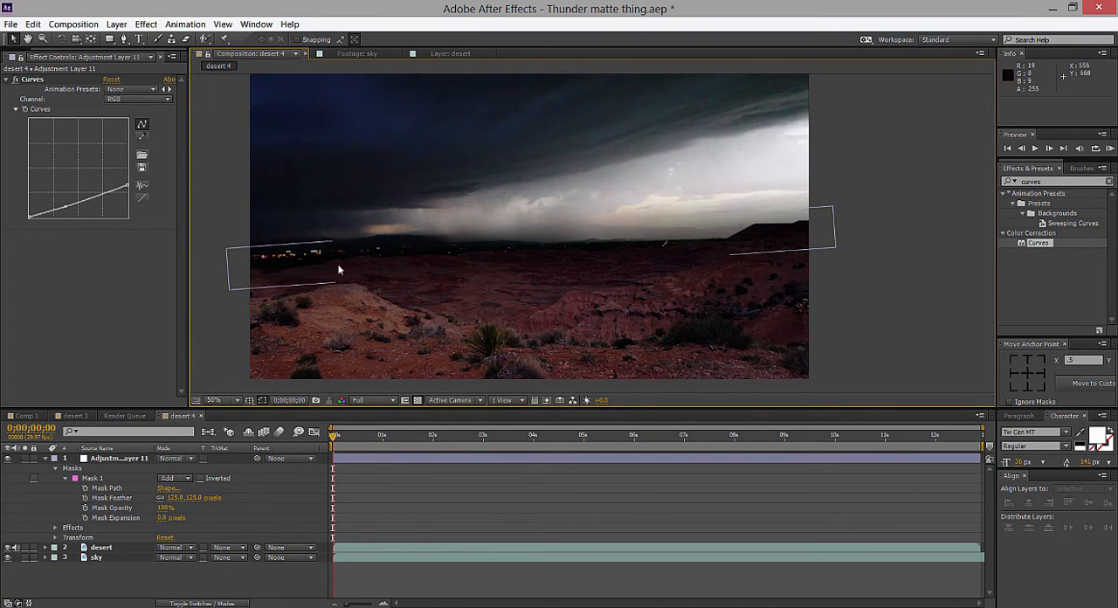
{"action": "left_click", "coordinate": [892, 275]}
{"action": "scroll", "coordinate": [891, 274], "scroll_direction": "down", "scroll_amount": 1}
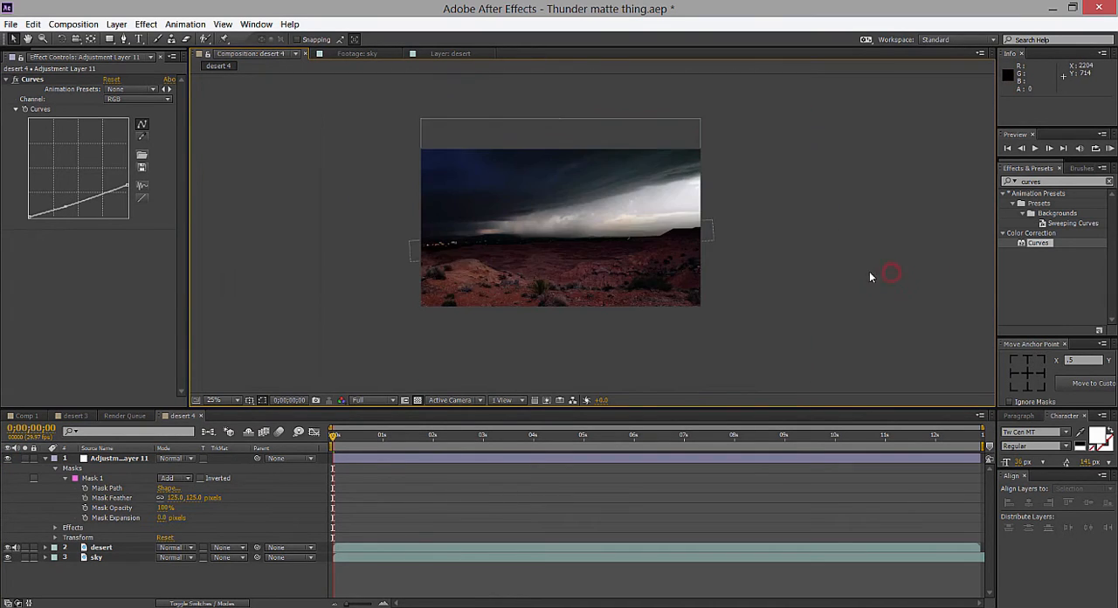
{"action": "scroll", "coordinate": [869, 272], "scroll_direction": "up", "scroll_amount": 1}
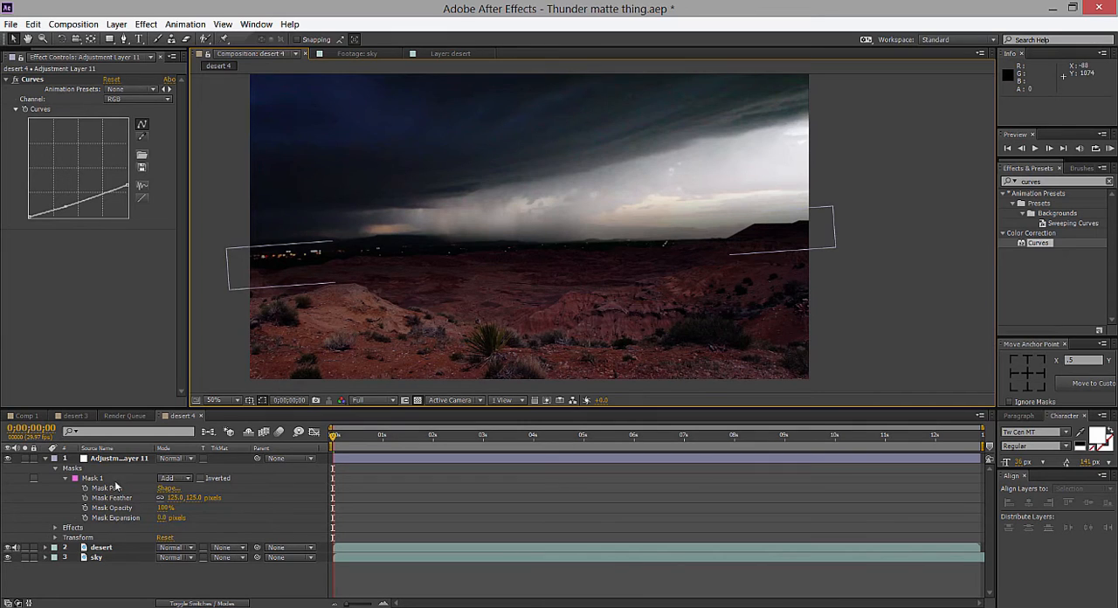
Switch the adjustment layer's Curves to the Blue channel and lower its highlight end.
{"action": "left_click", "coordinate": [140, 97]}
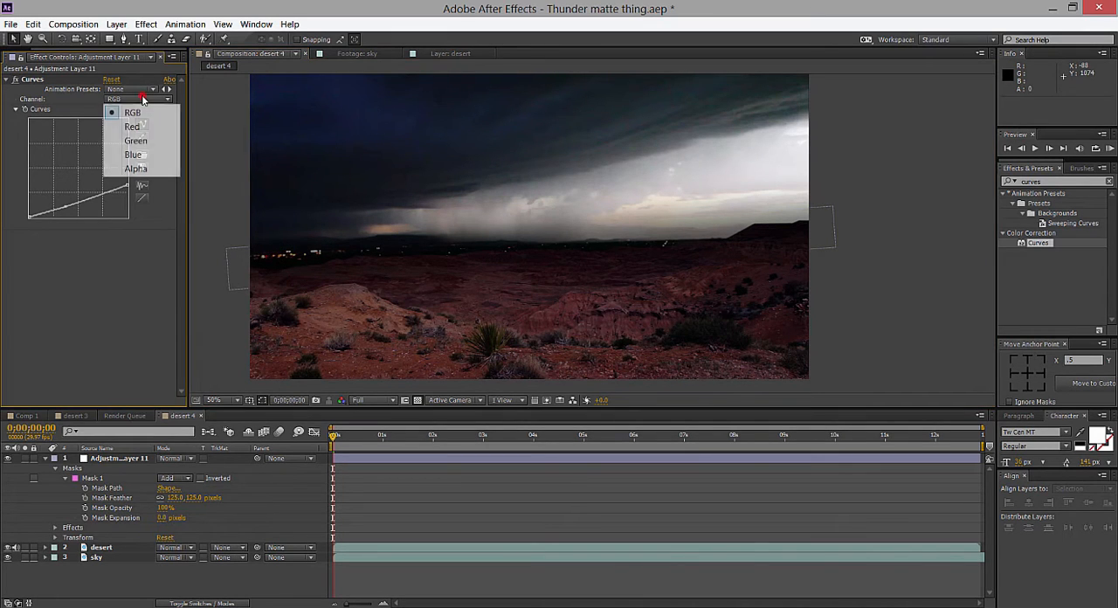
{"action": "left_click", "coordinate": [133, 154]}
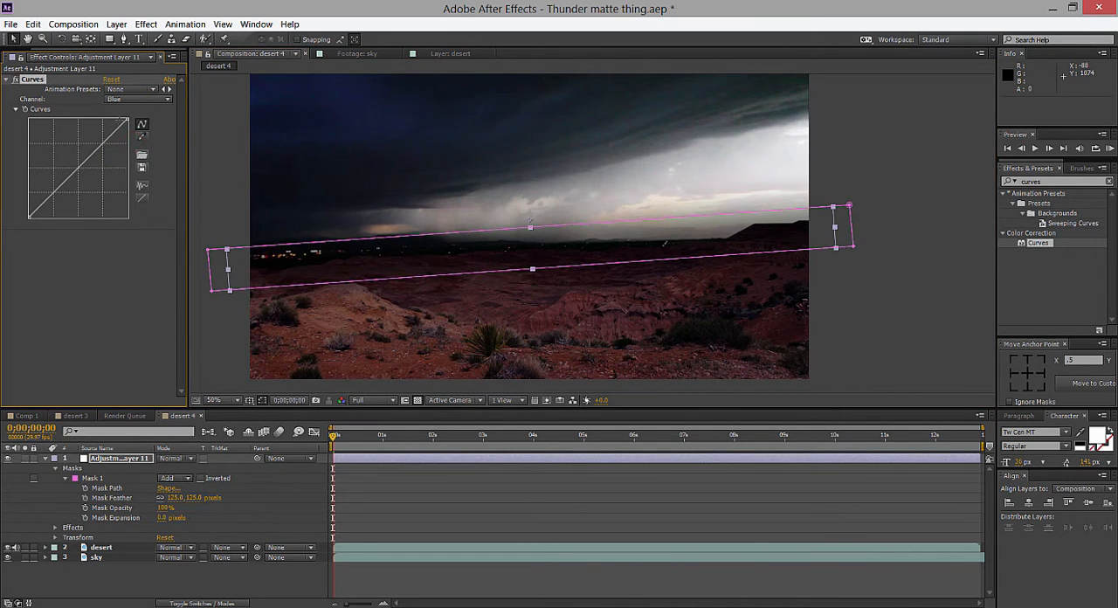
{"action": "left_click_drag", "start_coordinate": [128, 123], "coordinate": [128, 149]}
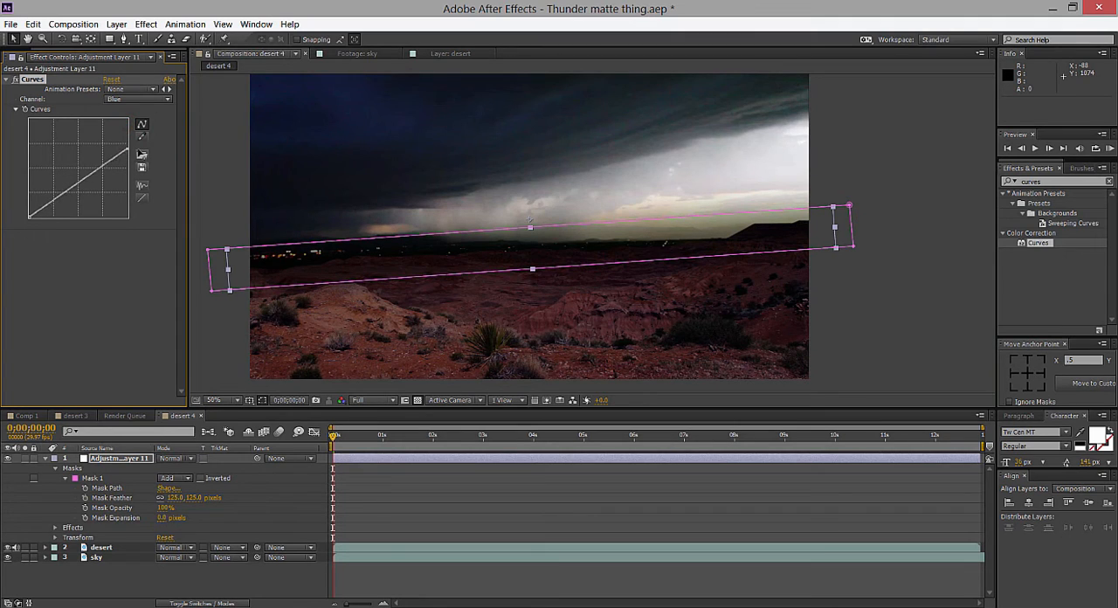
Try an S-shaped Blue curve with raised midtones and highlights and lowered shadows, and check the horizon.
{"action": "left_click_drag", "start_coordinate": [80, 185], "coordinate": [105, 155]}
{"action": "left_click", "coordinate": [52, 199]}
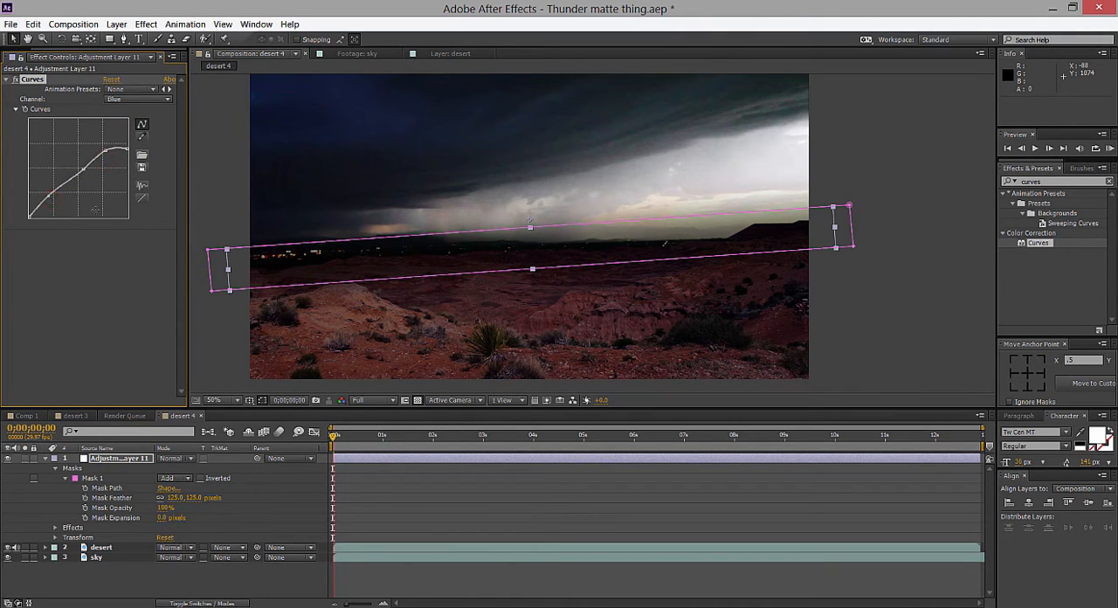
{"action": "left_click_drag", "start_coordinate": [49, 194], "coordinate": [52, 203]}
{"action": "left_click", "coordinate": [152, 242]}
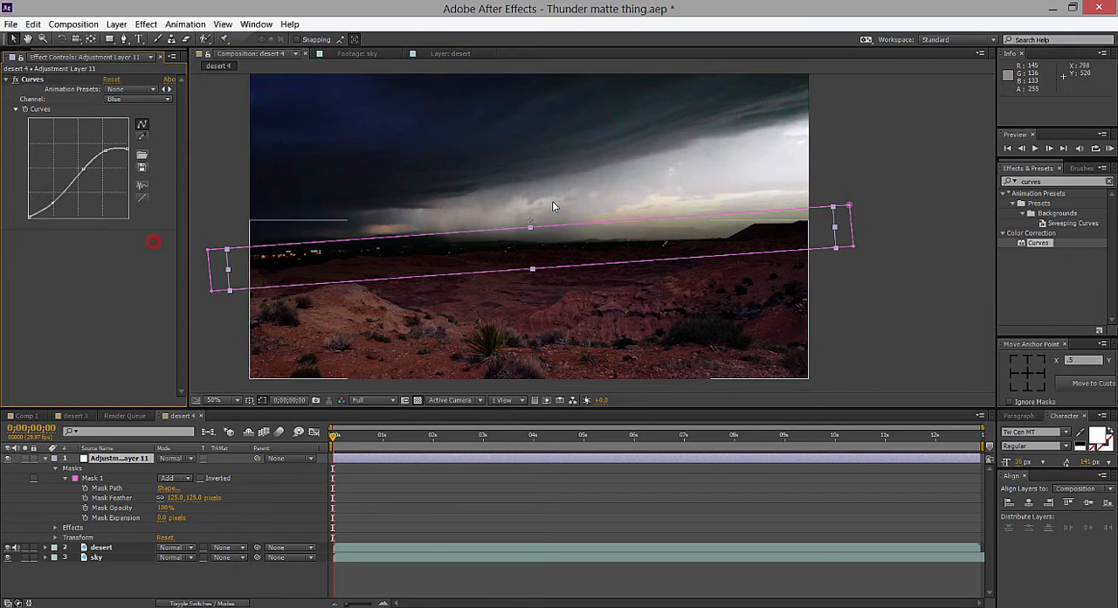
{"action": "left_click", "coordinate": [915, 180]}
{"action": "key", "text": "comma"}
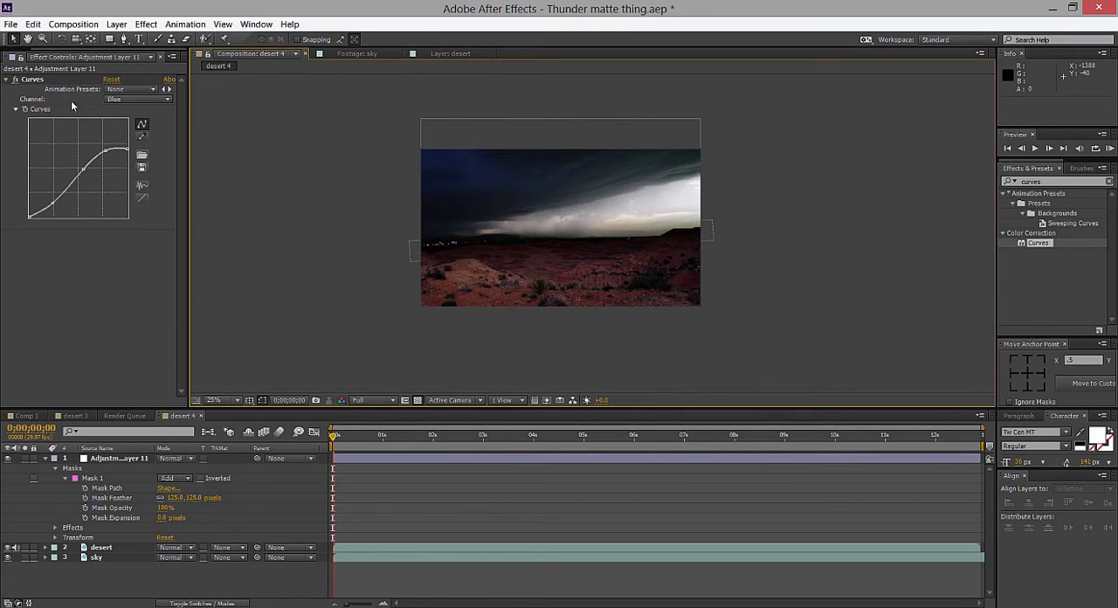
Undo the points added to the adjustment layer's Blue curve.
{"action": "key", "text": "ctrl+z"}
{"action": "key", "text": "ctrl+z"}
{"action": "key", "text": "ctrl+z"}
{"action": "key", "text": "ctrl+z"}
{"action": "key", "text": "ctrl+z"}
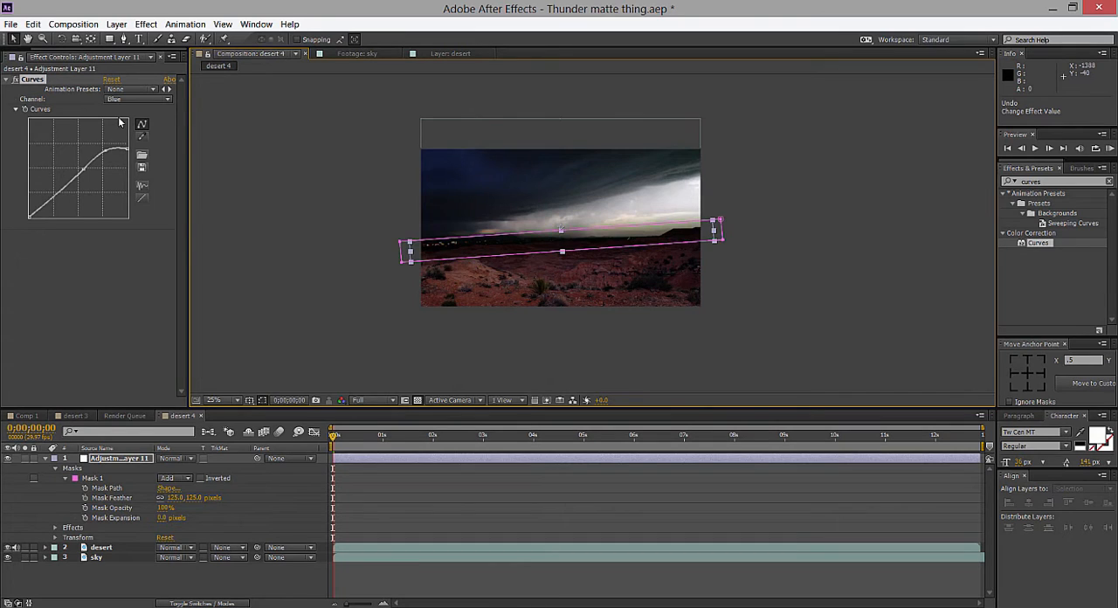
{"action": "left_click", "coordinate": [308, 170]}
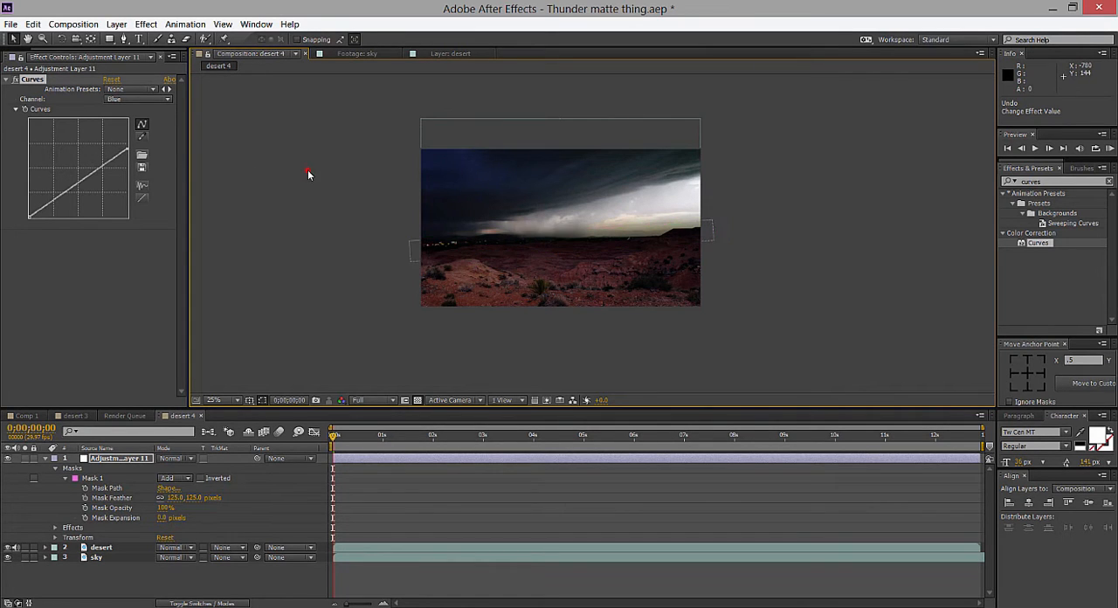
Return the Blue curve's highlight end to maximum and slightly raise its upper midtones.
{"action": "left_click_drag", "start_coordinate": [127, 149], "coordinate": [134, 112]}
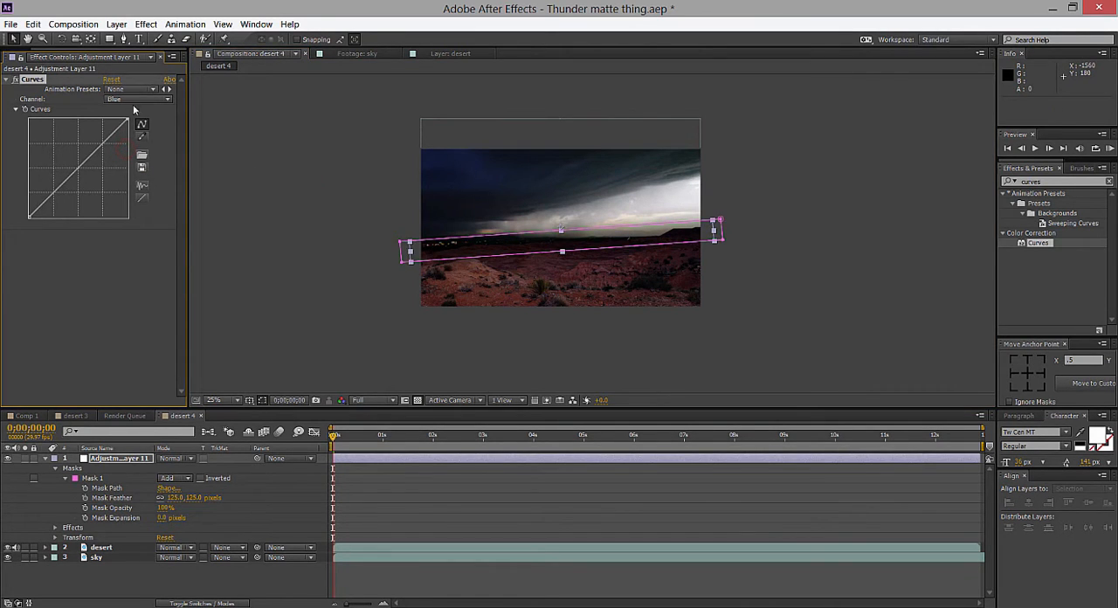
{"action": "left_click_drag", "start_coordinate": [100, 146], "coordinate": [101, 145]}
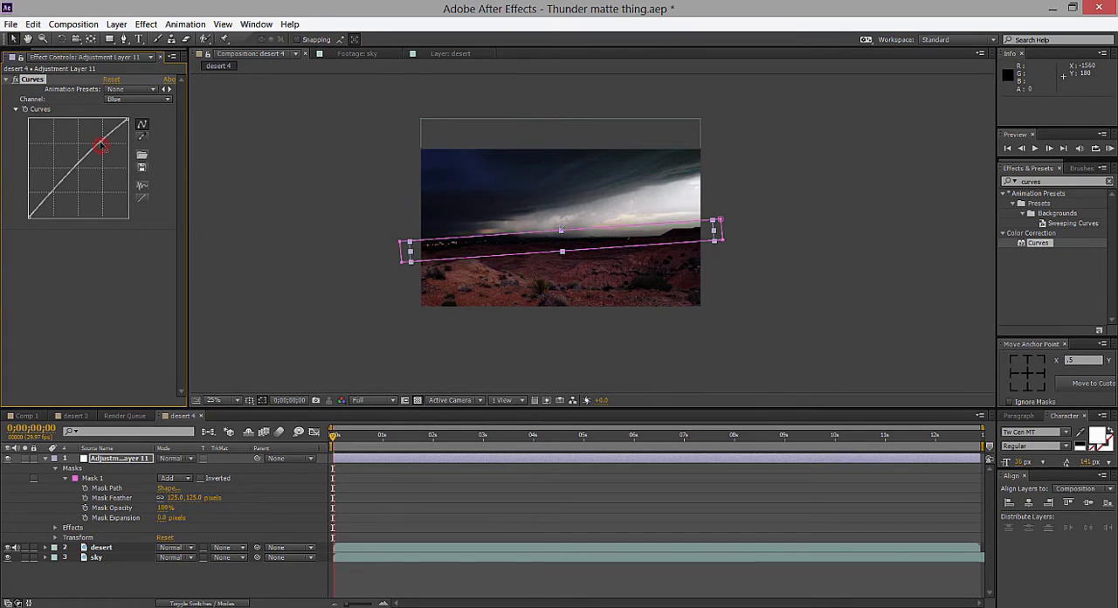
{"action": "left_click", "coordinate": [377, 142]}
{"action": "key", "text": "period"}
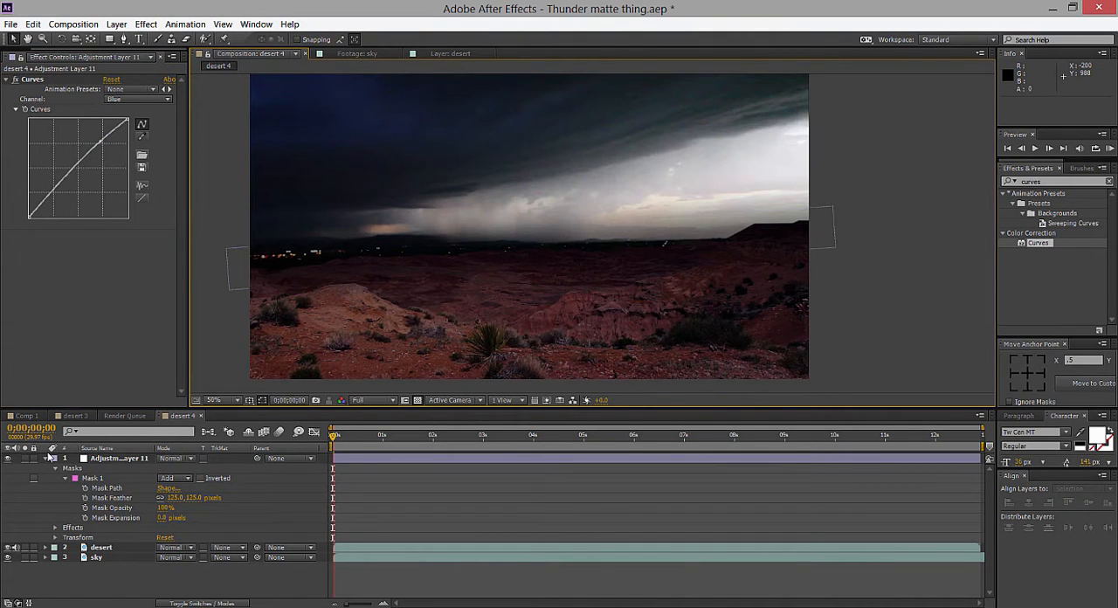
Collapse the adjustment layer's properties and examine the blended horizon at a reduced magnification.
{"action": "left_click", "coordinate": [47, 458]}
{"action": "left_click", "coordinate": [904, 245]}
{"action": "key", "text": "comma"}
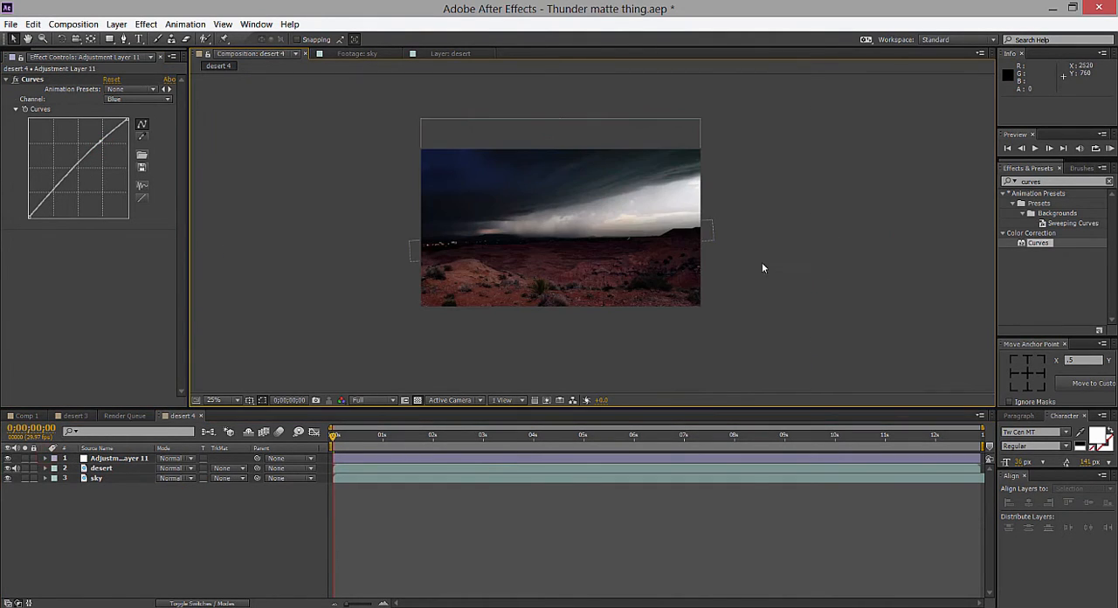
{"action": "left_click", "coordinate": [596, 275]}
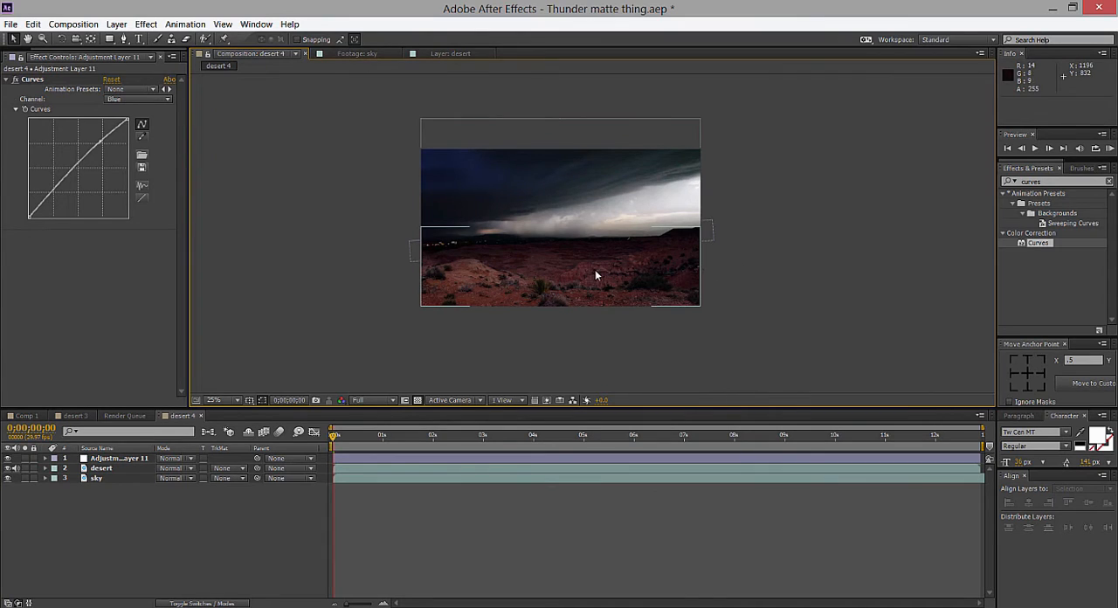
{"action": "left_click", "coordinate": [272, 224]}
{"action": "left_click", "coordinate": [63, 50]}
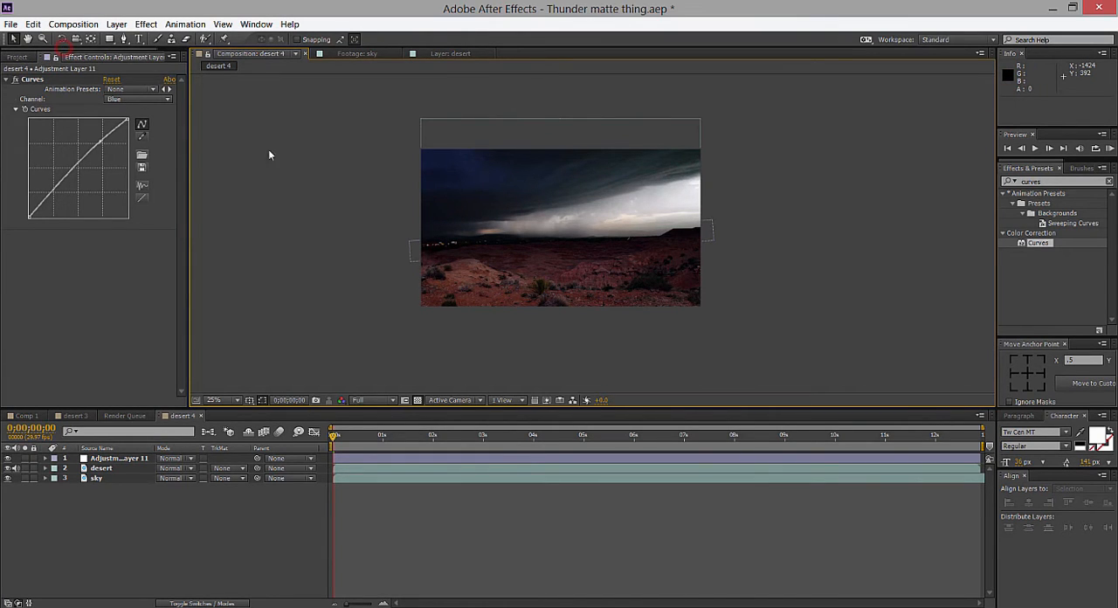
{"action": "left_click", "coordinate": [17, 56]}
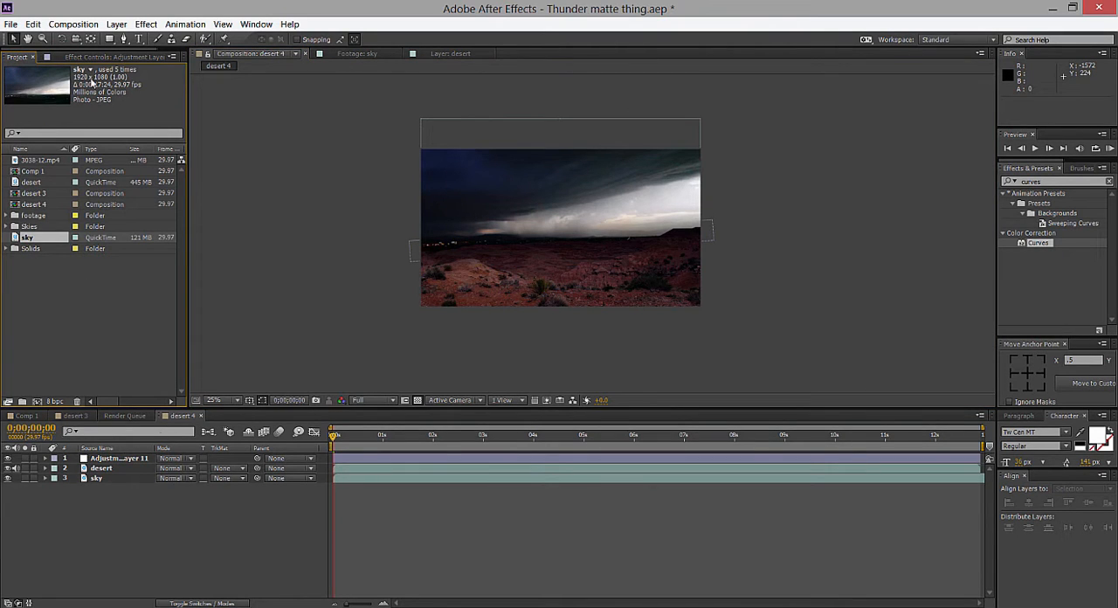
{"action": "left_click", "coordinate": [103, 57]}
Open the Comp 1 composition and select its second adjustment layer to examine the horizon mask and Curves settings.
{"action": "left_click", "coordinate": [57, 418]}
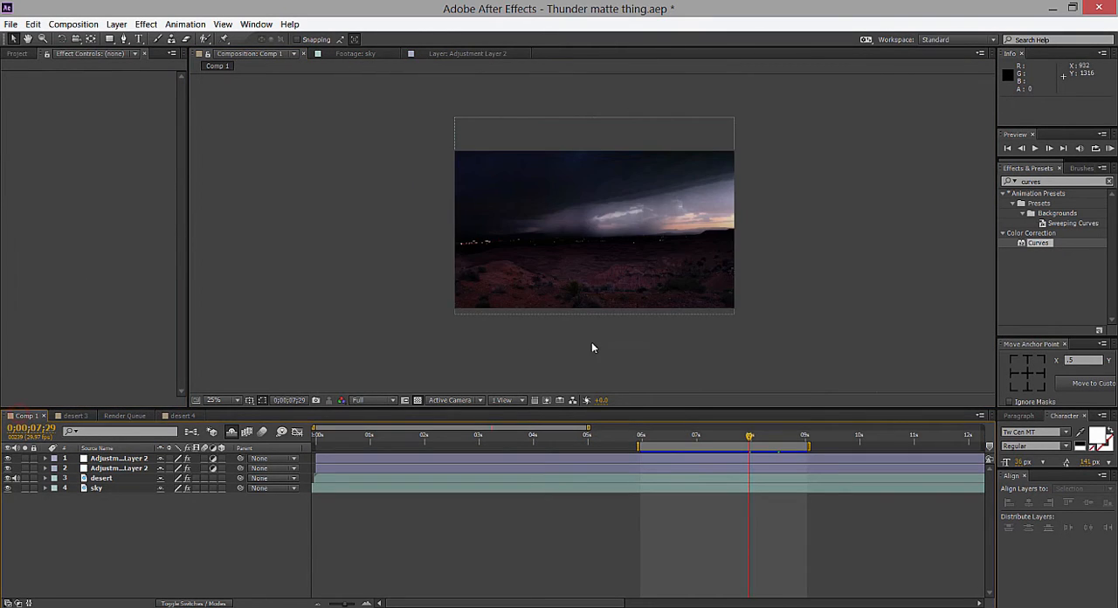
{"action": "scroll", "coordinate": [591, 342], "scroll_direction": "up", "scroll_amount": 2}
{"action": "left_click_drag", "start_coordinate": [654, 319], "coordinate": [650, 322]}
{"action": "left_click", "coordinate": [100, 469]}
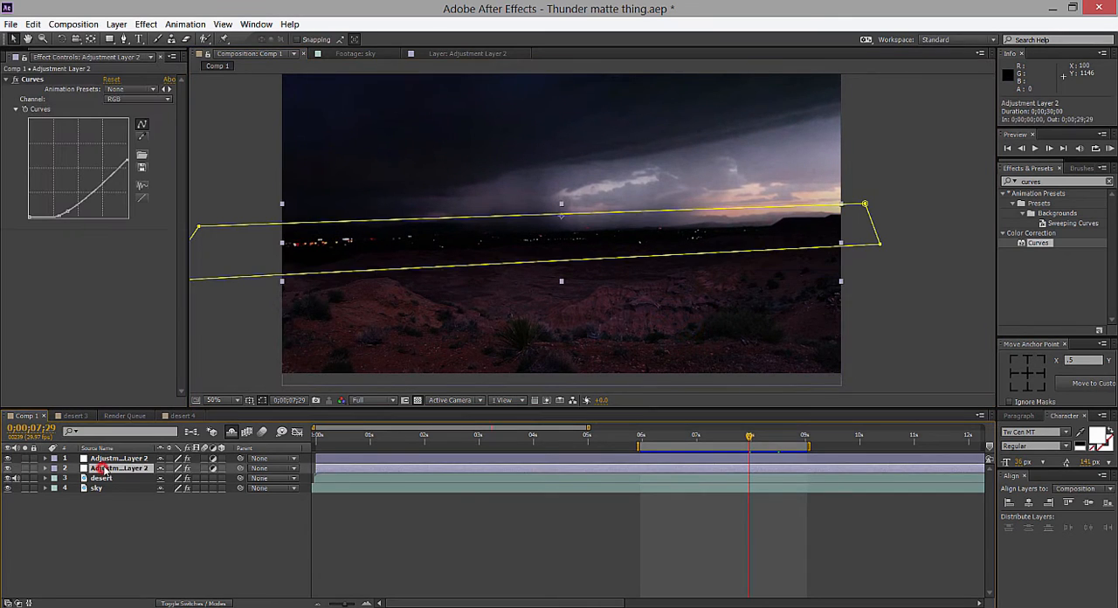
Examine the foreground mask and Curves on Comp 1's topmost adjustment layer, and view the desert 3 composition alongside it.
{"action": "left_click", "coordinate": [110, 459]}
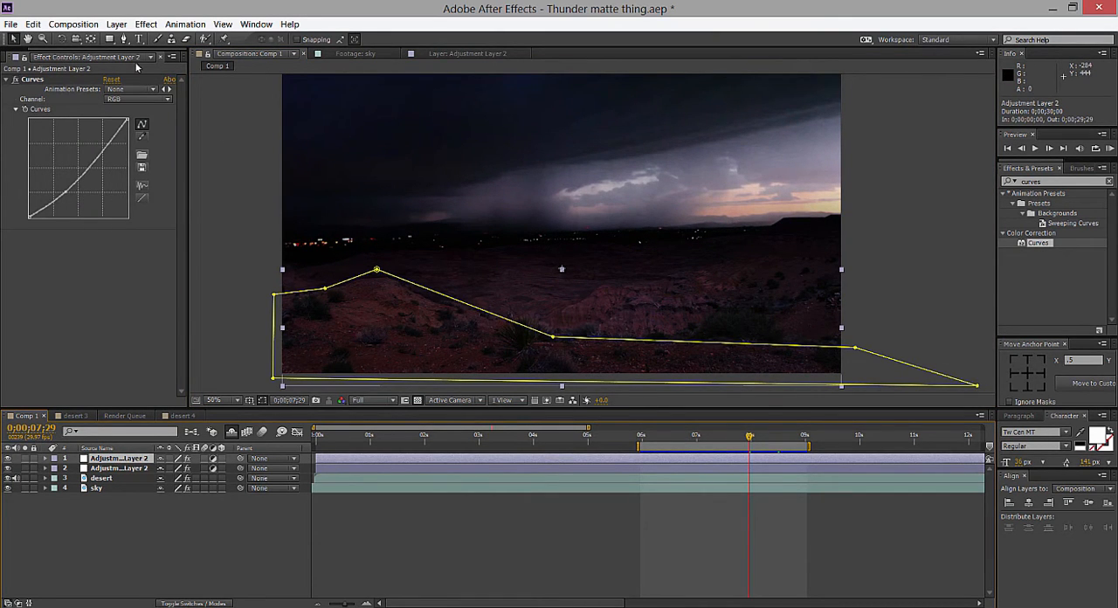
{"action": "left_click_drag", "start_coordinate": [109, 50], "coordinate": [24, 50]}
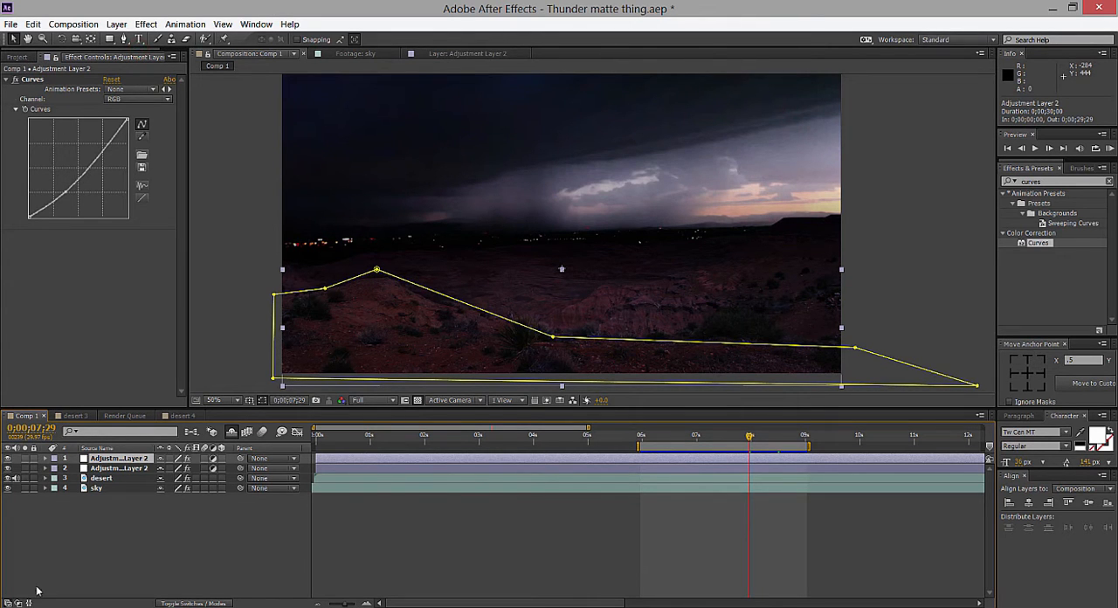
{"action": "left_click", "coordinate": [74, 416]}
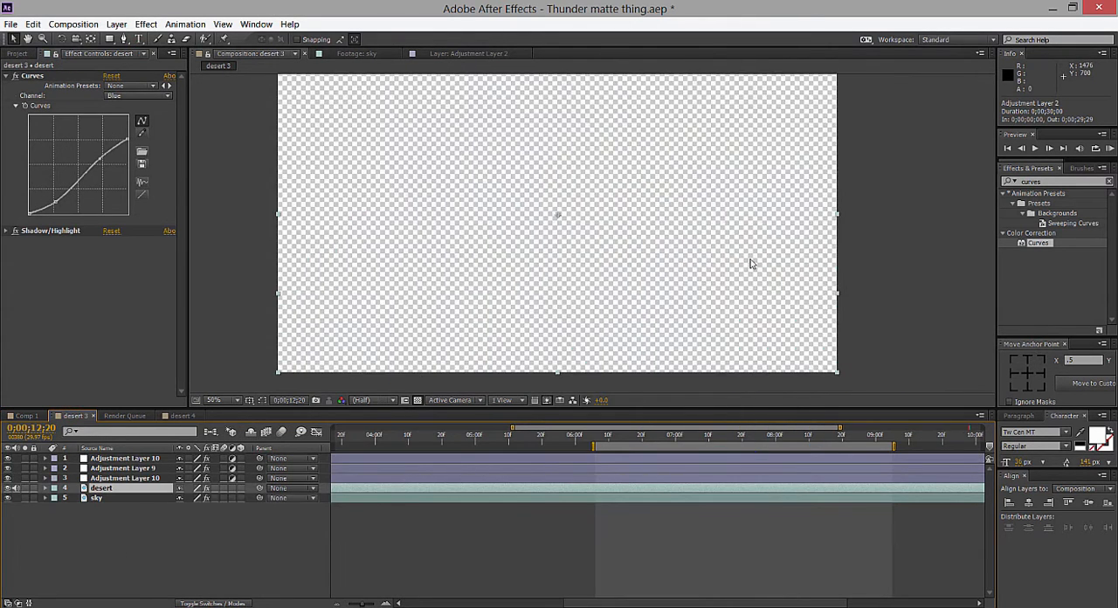
{"action": "scroll", "coordinate": [742, 258], "scroll_direction": "down", "scroll_amount": 1}
{"action": "scroll", "coordinate": [729, 252], "scroll_direction": "up", "scroll_amount": 1}
{"action": "scroll", "coordinate": [724, 256], "scroll_direction": "down", "scroll_amount": 1}
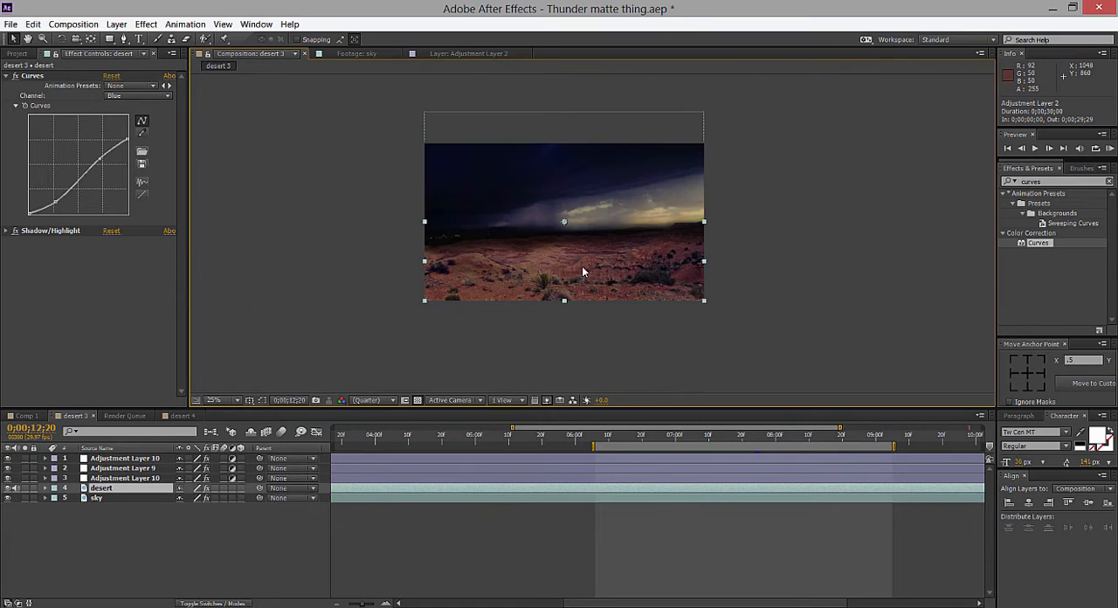
{"action": "left_click", "coordinate": [21, 418]}
{"action": "scroll", "coordinate": [569, 272], "scroll_direction": "down", "scroll_amount": 1}
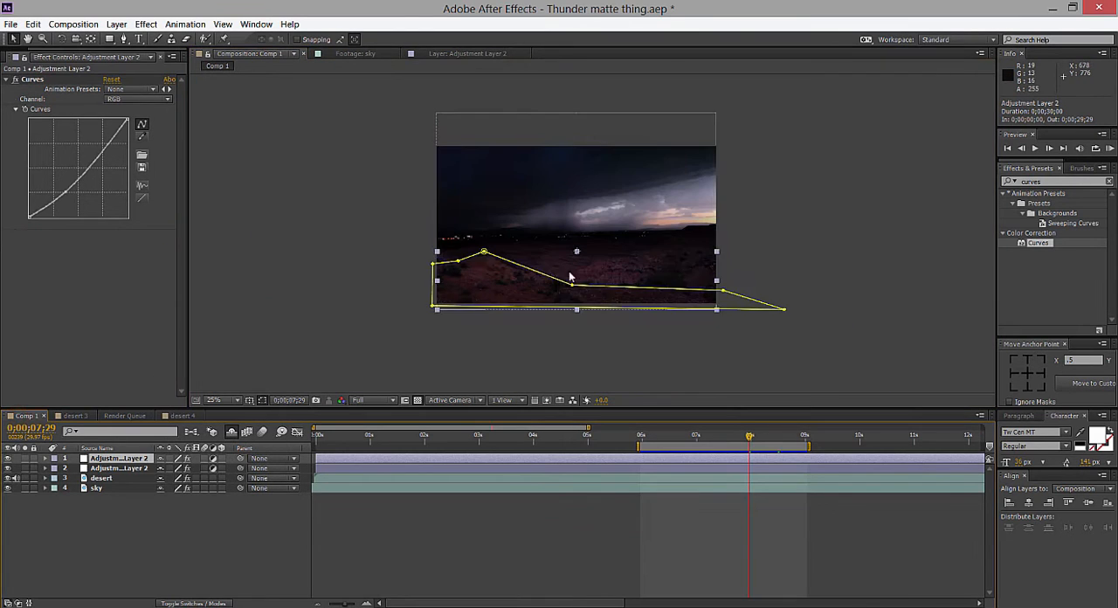
{"action": "left_click", "coordinate": [765, 220]}
Alternate between the desert 3 and Comp 1 compositions to compare how their foregrounds and skies are graded.
{"action": "left_click", "coordinate": [75, 415]}
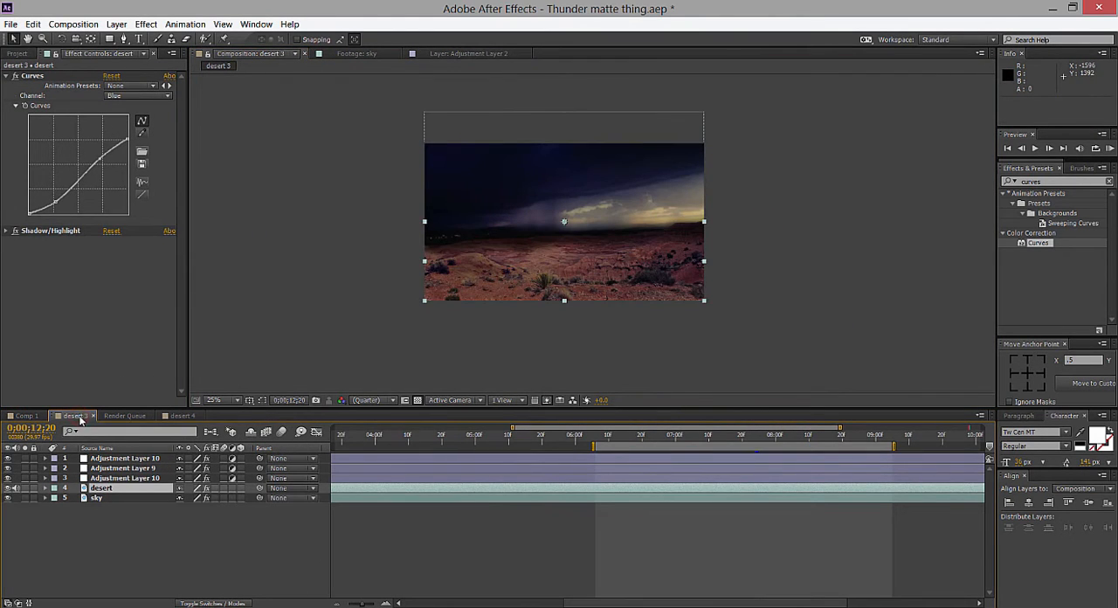
{"action": "scroll", "coordinate": [593, 233], "scroll_direction": "up", "scroll_amount": 1}
{"action": "scroll", "coordinate": [668, 210], "scroll_direction": "down", "scroll_amount": 1}
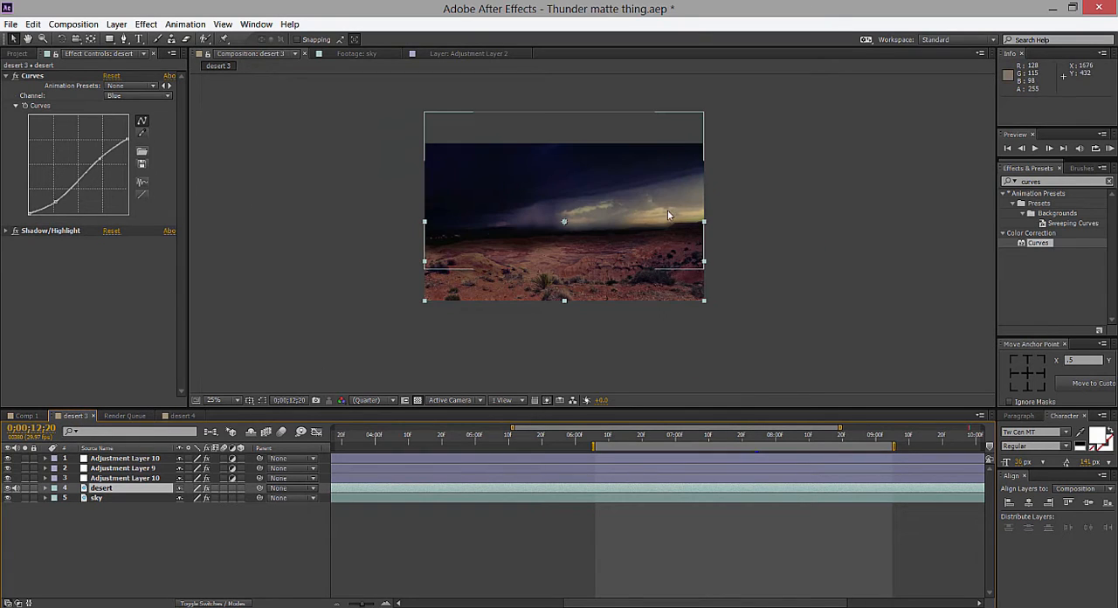
{"action": "left_click", "coordinate": [12, 418]}
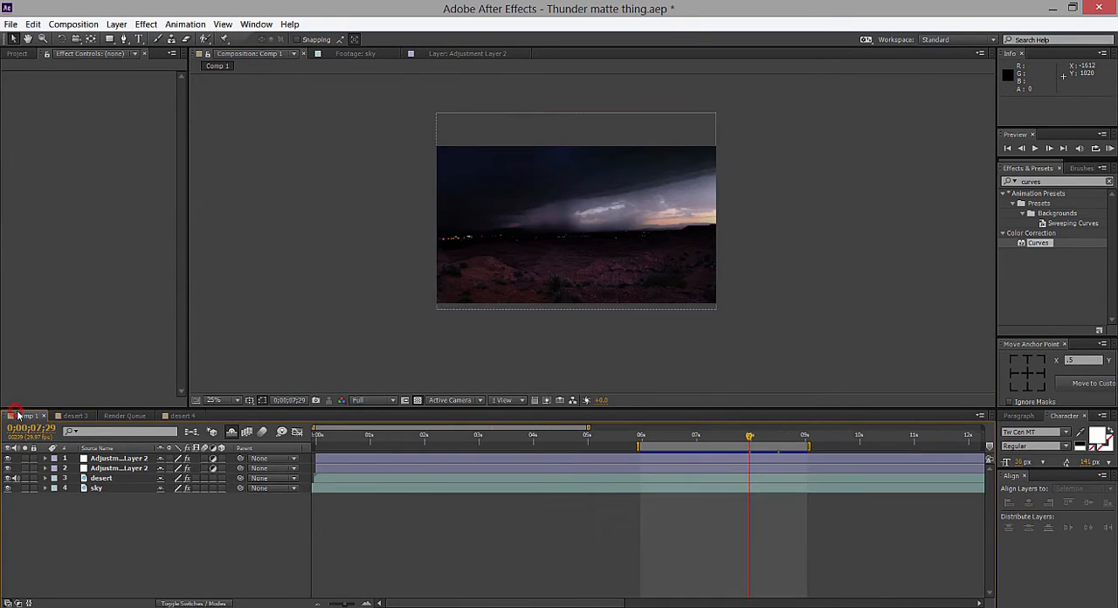
{"action": "left_click", "coordinate": [72, 415]}
{"action": "left_click", "coordinate": [24, 416]}
{"action": "left_click", "coordinate": [73, 416]}
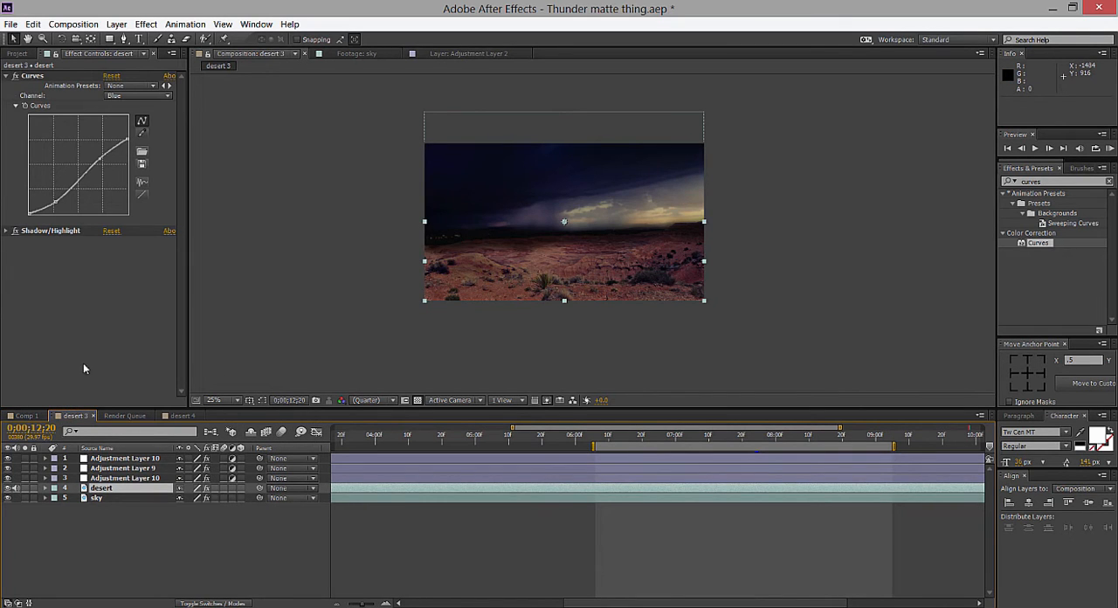
Try lowering the Blue curve's midtones and highlights on desert 3's topmost adjustment layer, and undo the changes.
{"action": "left_click", "coordinate": [118, 468]}
{"action": "left_click", "coordinate": [112, 459]}
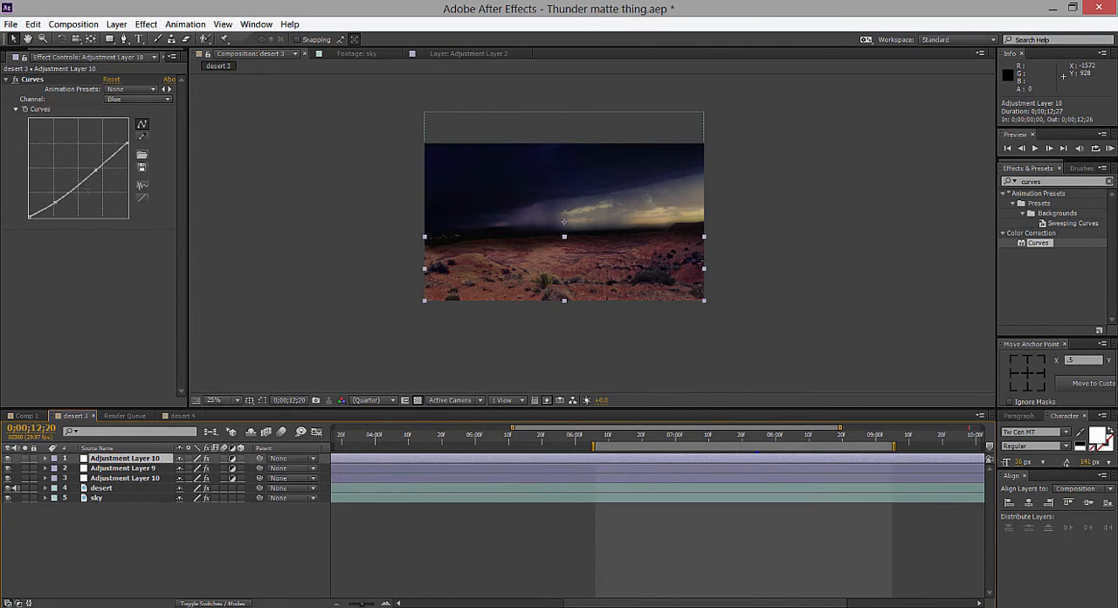
{"action": "left_click_drag", "start_coordinate": [127, 144], "coordinate": [96, 196]}
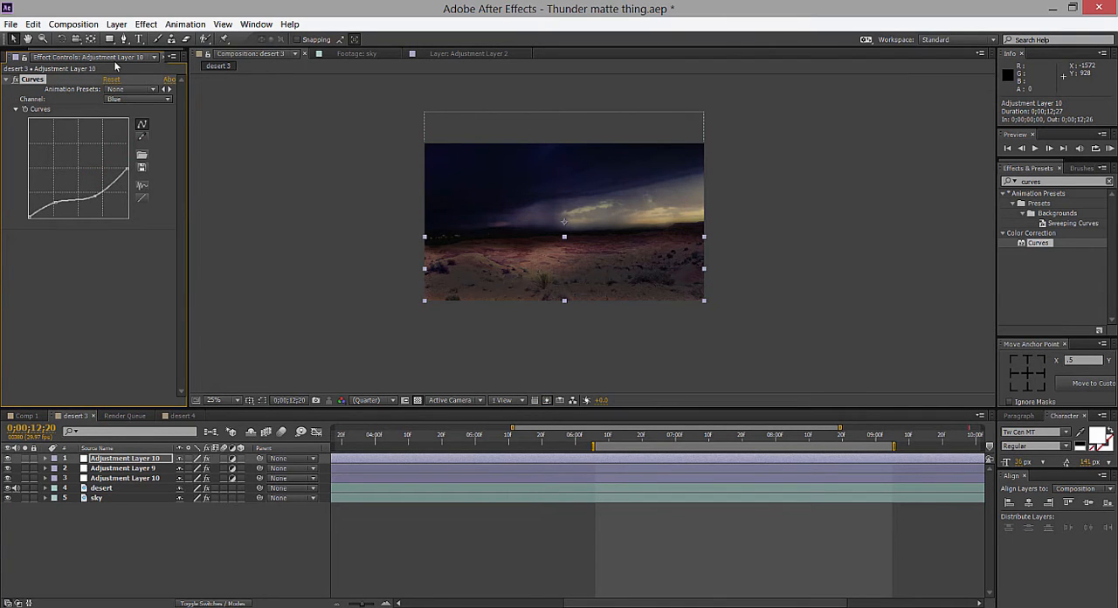
{"action": "key", "text": "ctrl+z"}
{"action": "key", "text": "ctrl+z"}
Open the desert 4 composition and select its adjustment layer to examine the horizon mask and Blue curve.
{"action": "left_click_drag", "start_coordinate": [181, 417], "coordinate": [173, 418]}
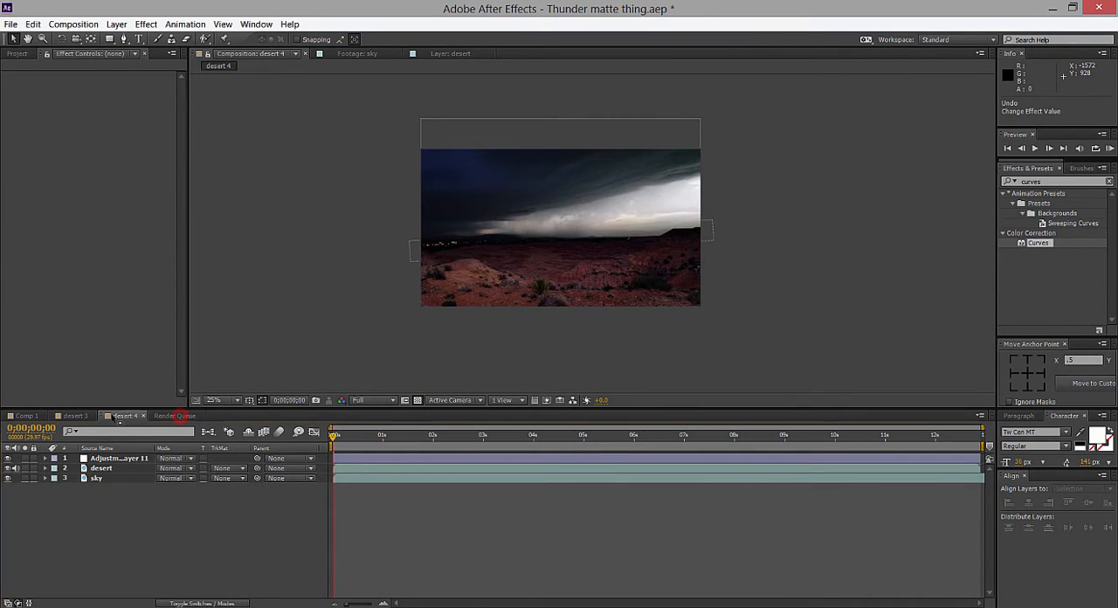
{"action": "scroll", "coordinate": [670, 339], "scroll_direction": "up", "scroll_amount": 2}
{"action": "key", "text": "Page_Down"}
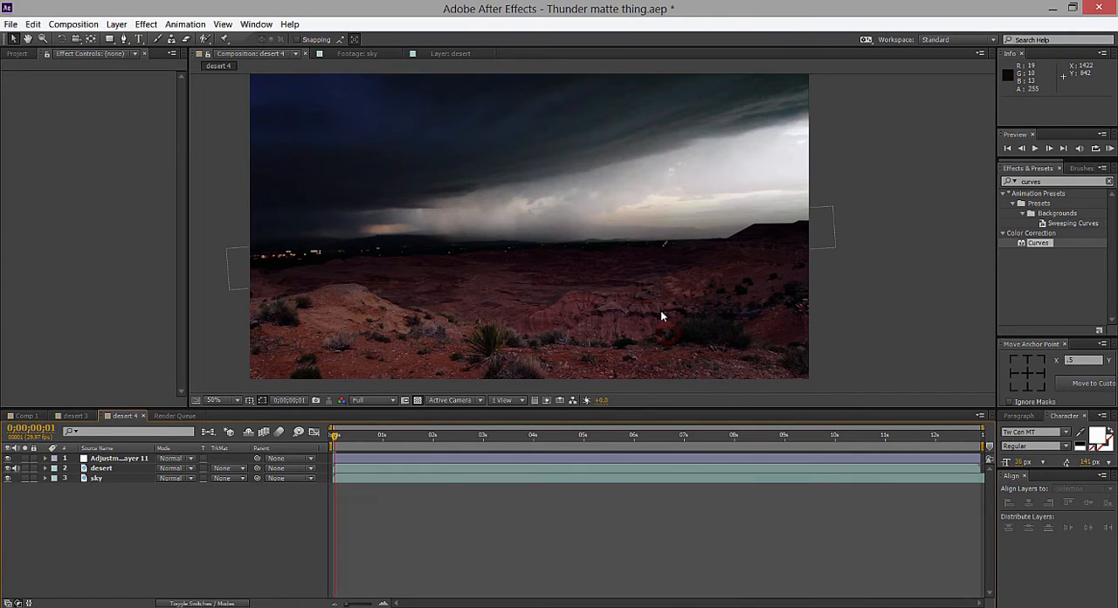
{"action": "left_click", "coordinate": [123, 458]}
{"action": "right_click", "coordinate": [146, 480]}
{"action": "left_click", "coordinate": [122, 457]}
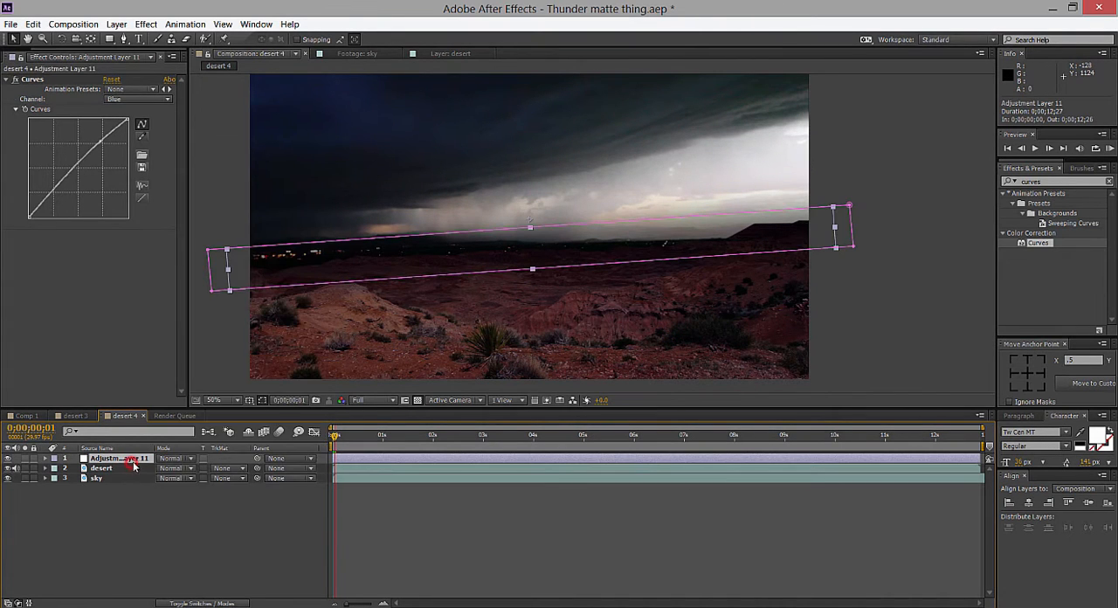
Add a new adjustment layer above the other layers in the desert 4 composition.
{"action": "right_click", "coordinate": [155, 524]}
{"action": "mouse_move", "coordinate": [276, 400]}
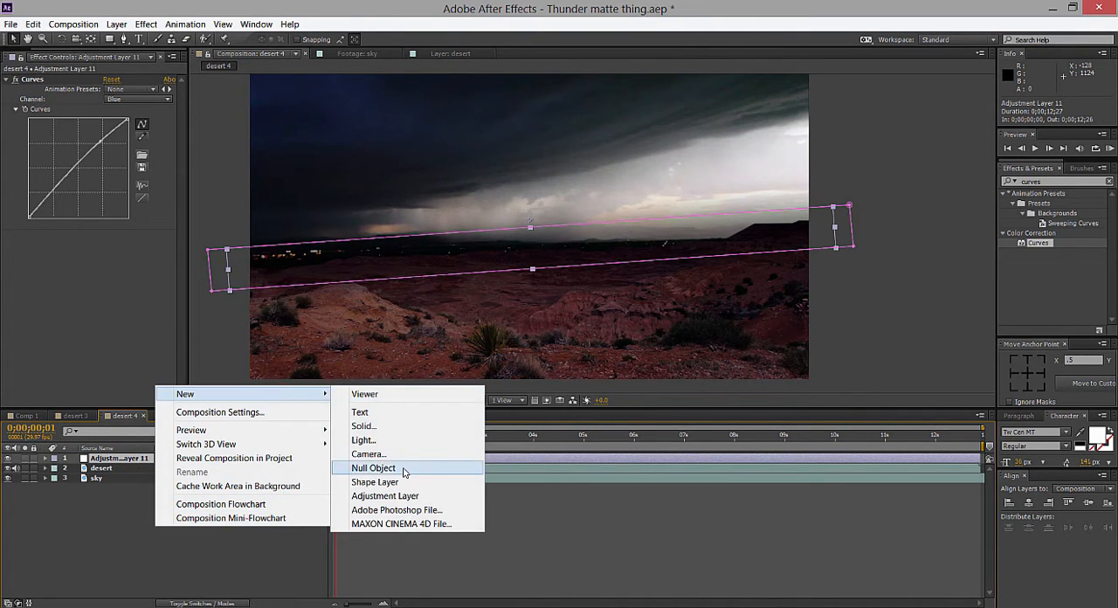
{"action": "left_click", "coordinate": [400, 494]}
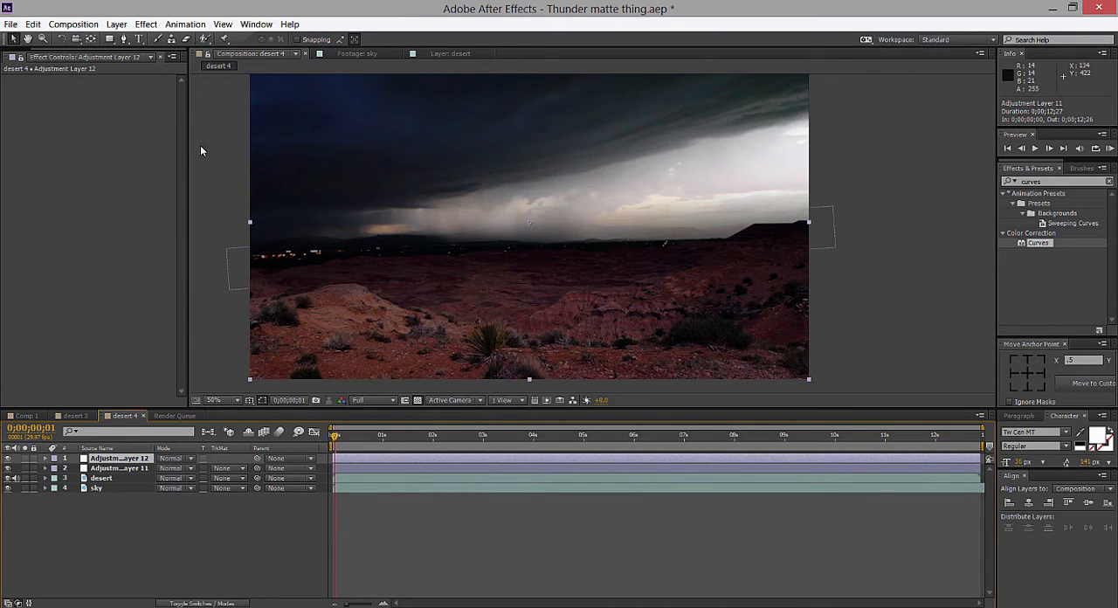
Start a Pen mask on the new adjustment layer, tracing the foreground ridge from the frame's left edge to the dark bush.
{"action": "left_click", "coordinate": [123, 39]}
{"action": "left_click", "coordinate": [242, 306]}
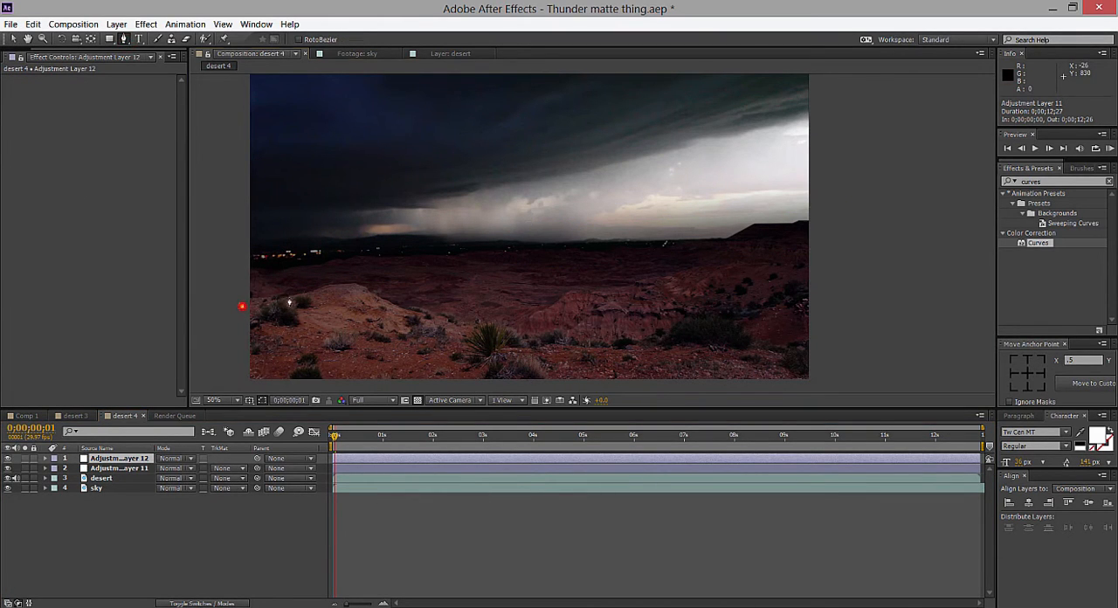
{"action": "left_click", "coordinate": [328, 285]}
{"action": "left_click", "coordinate": [357, 284]}
{"action": "left_click", "coordinate": [385, 297]}
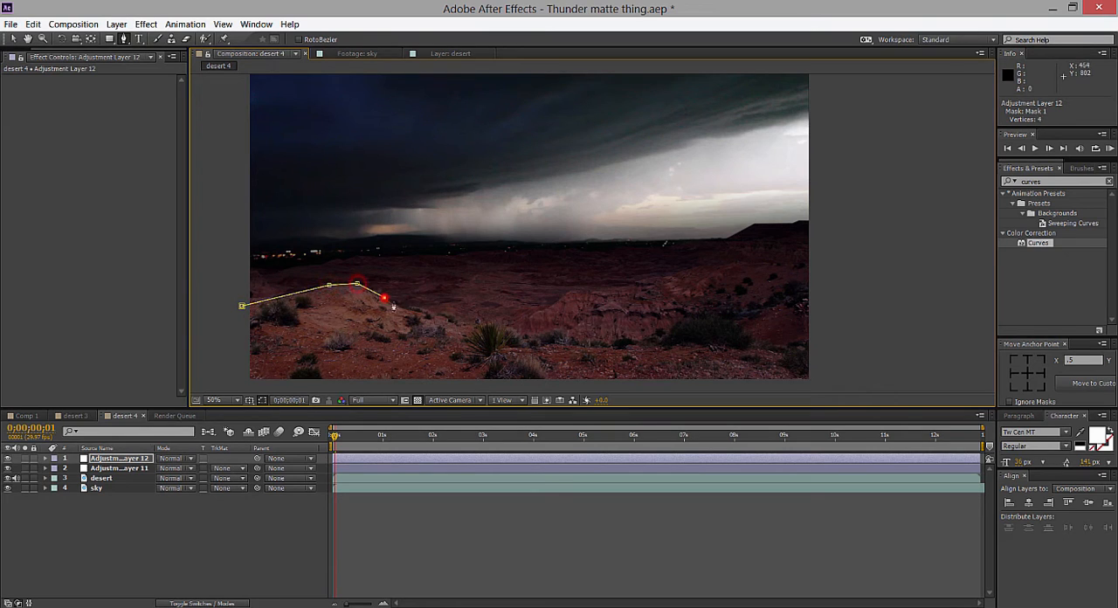
{"action": "left_click", "coordinate": [495, 325]}
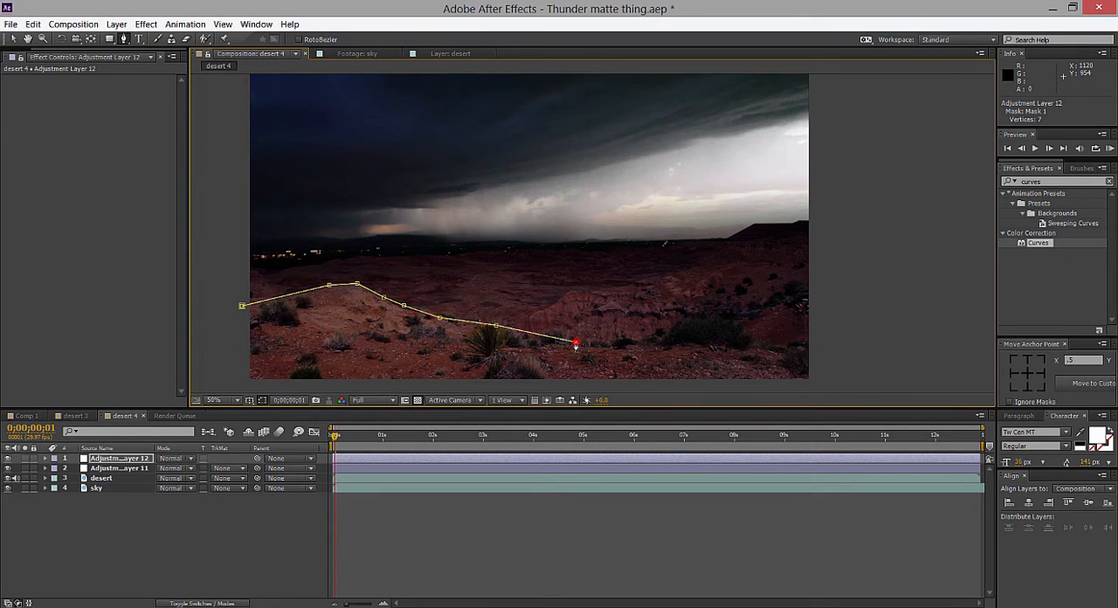
{"action": "left_click", "coordinate": [642, 337]}
{"action": "left_click", "coordinate": [694, 338]}
{"action": "left_click", "coordinate": [746, 342]}
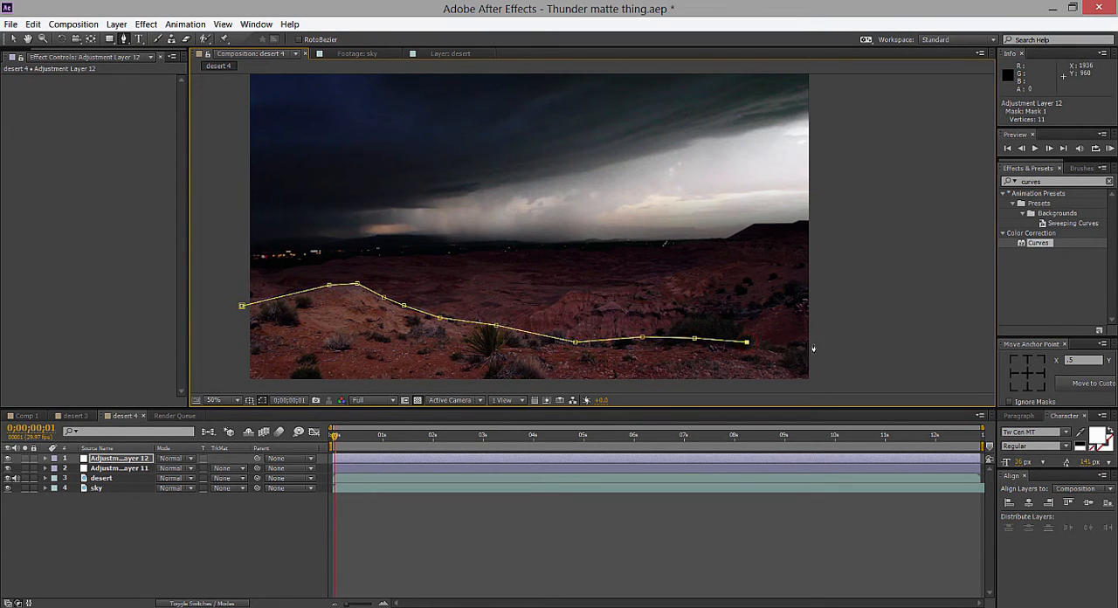
{"action": "key", "text": "ctrl+z"}
{"action": "key", "text": "ctrl+z"}
Continue the mask outline over the dark bush, down its far side and past the frame's right edge.
{"action": "left_click", "coordinate": [666, 334]}
{"action": "left_click", "coordinate": [677, 326]}
{"action": "left_click", "coordinate": [693, 315]}
{"action": "left_click", "coordinate": [706, 316]}
{"action": "left_click", "coordinate": [719, 320]}
{"action": "left_click", "coordinate": [747, 333]}
{"action": "left_click", "coordinate": [751, 343]}
{"action": "left_click", "coordinate": [773, 350]}
{"action": "left_click", "coordinate": [808, 351]}
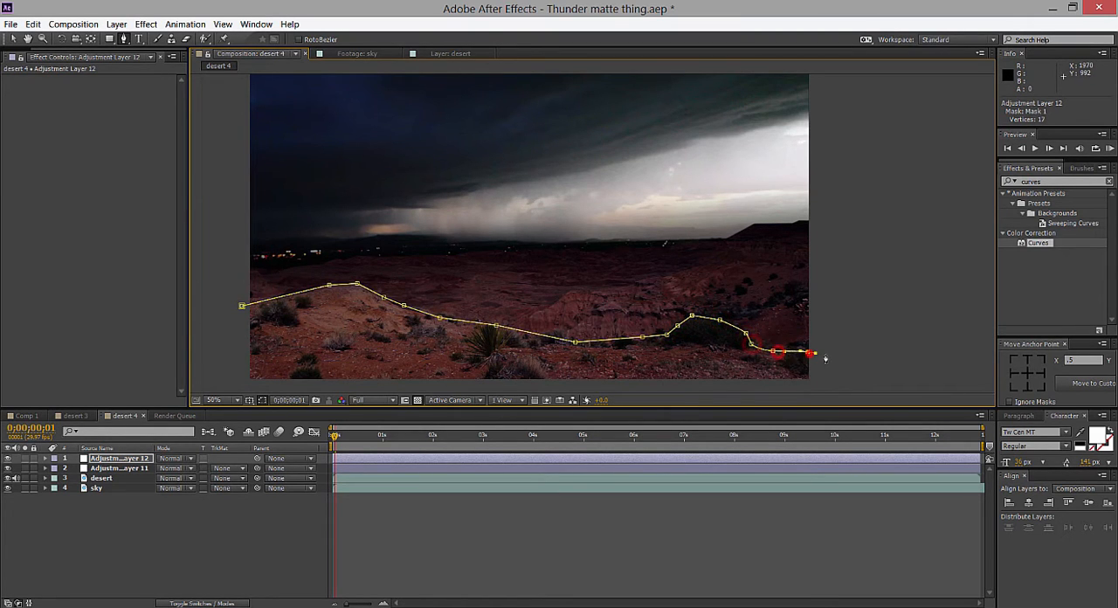
{"action": "left_click", "coordinate": [824, 353]}
{"action": "left_click", "coordinate": [834, 368]}
Route the mask path below the frame and close it at its starting point to enclose the foreground.
{"action": "key", "text": "comma"}
{"action": "key", "text": "comma"}
{"action": "left_click", "coordinate": [671, 267]}
{"action": "left_click", "coordinate": [659, 286]}
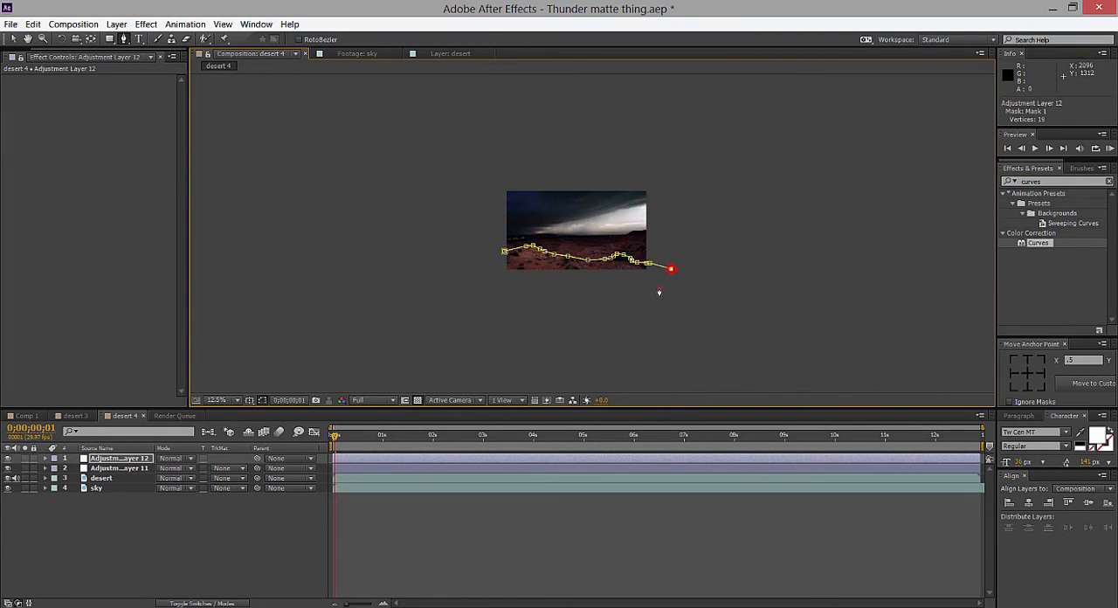
{"action": "left_click", "coordinate": [541, 295]}
{"action": "left_click", "coordinate": [506, 254]}
{"action": "key", "text": "period"}
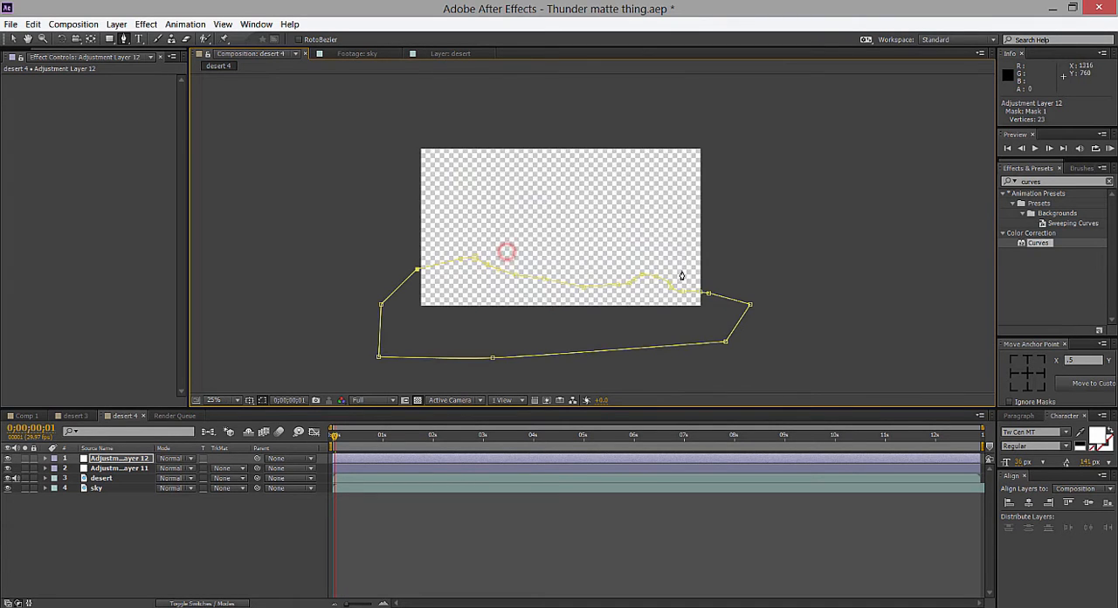
Inspect the new adjustment layer's foreground mask against the desert at several magnifications.
{"action": "key", "text": "v"}
{"action": "left_click", "coordinate": [713, 236]}
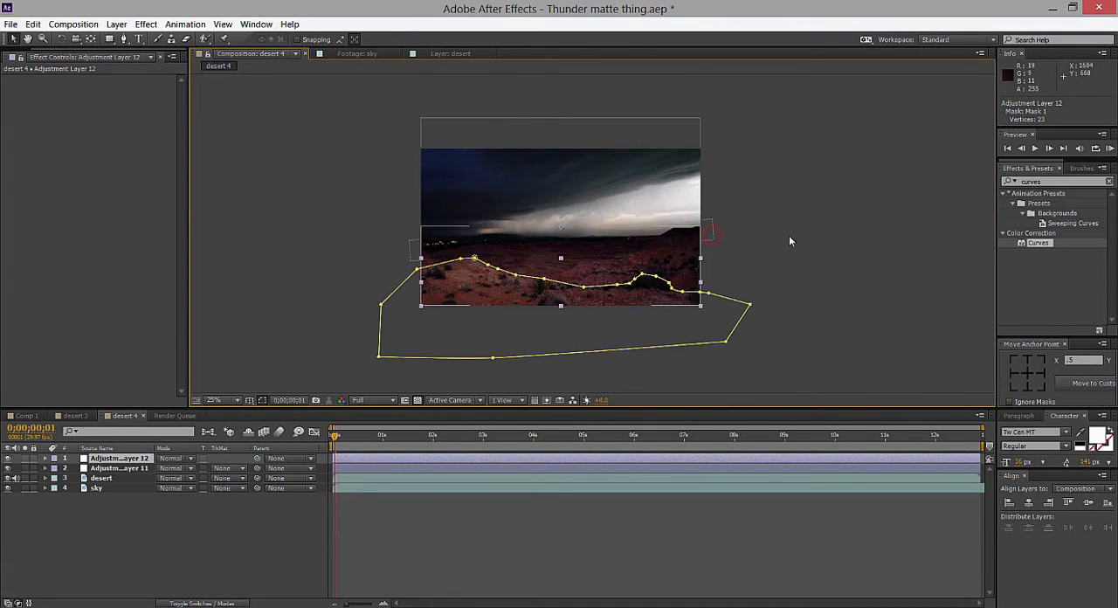
{"action": "left_click", "coordinate": [824, 245]}
{"action": "left_click", "coordinate": [447, 327]}
{"action": "left_click", "coordinate": [150, 458]}
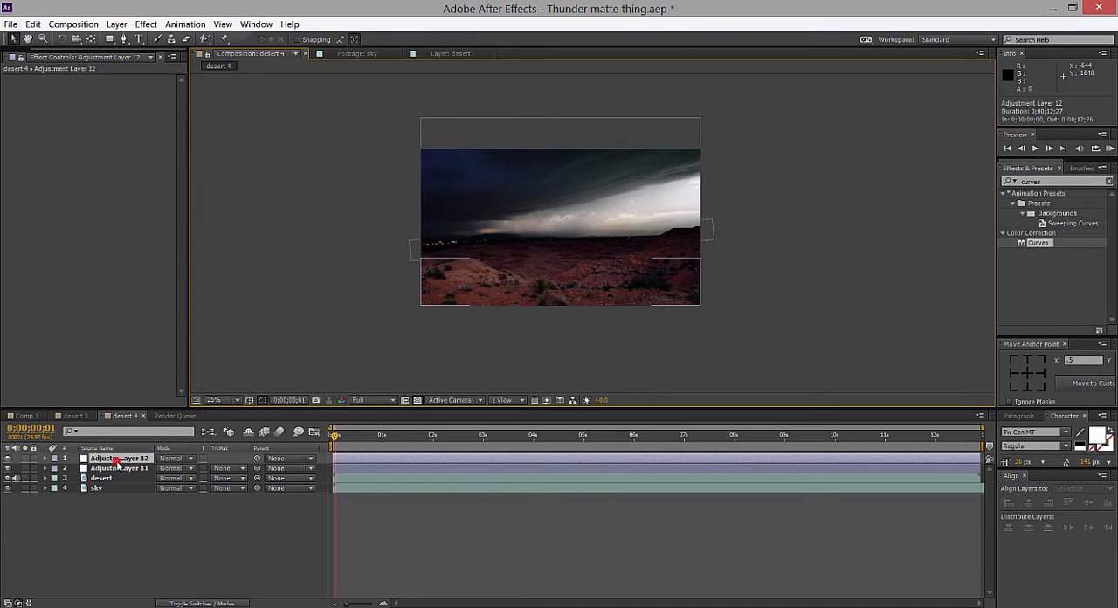
{"action": "key", "text": "period"}
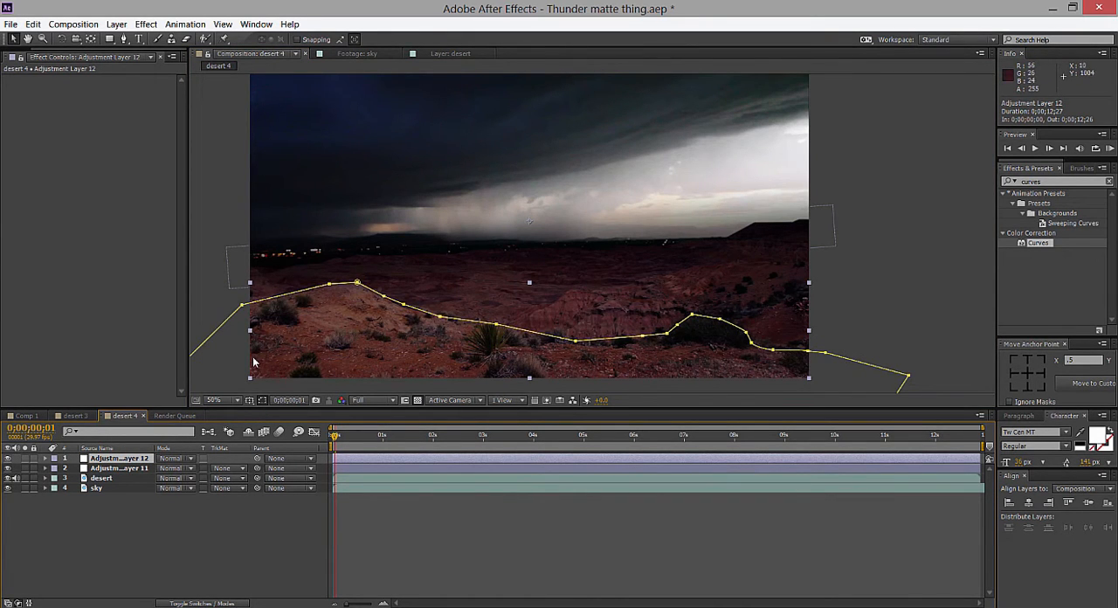
{"action": "key", "text": "comma"}
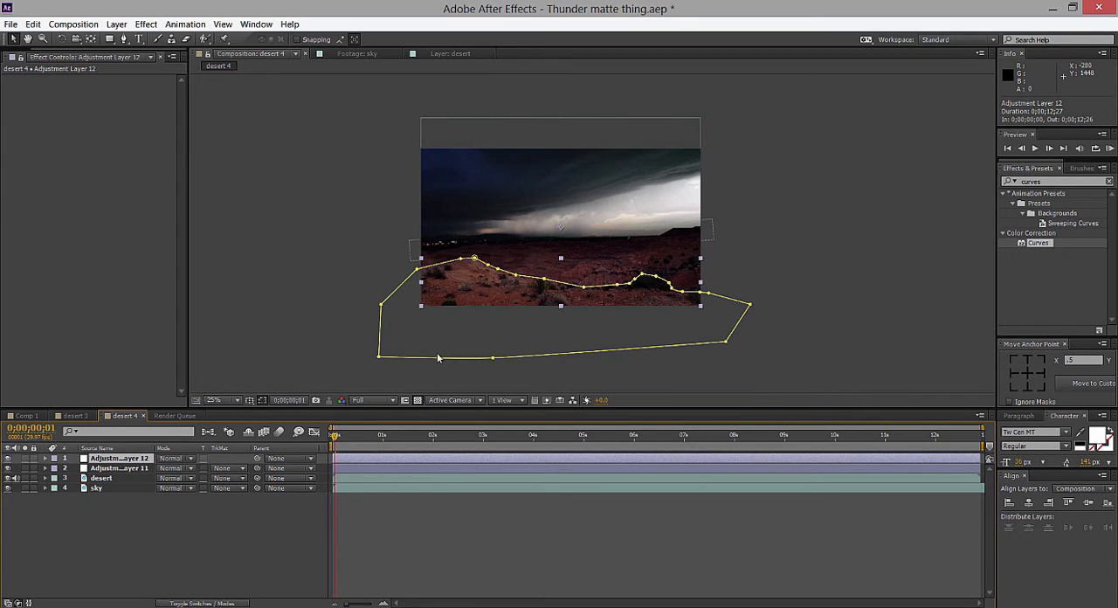
{"action": "key", "text": "period"}
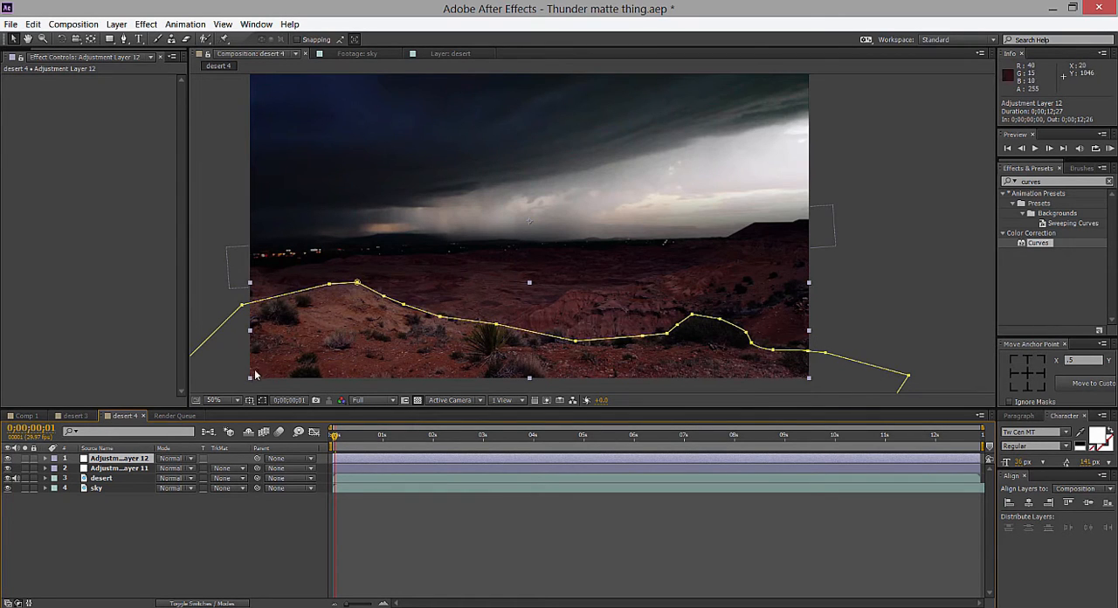
{"action": "left_click_drag", "start_coordinate": [517, 339], "coordinate": [542, 228]}
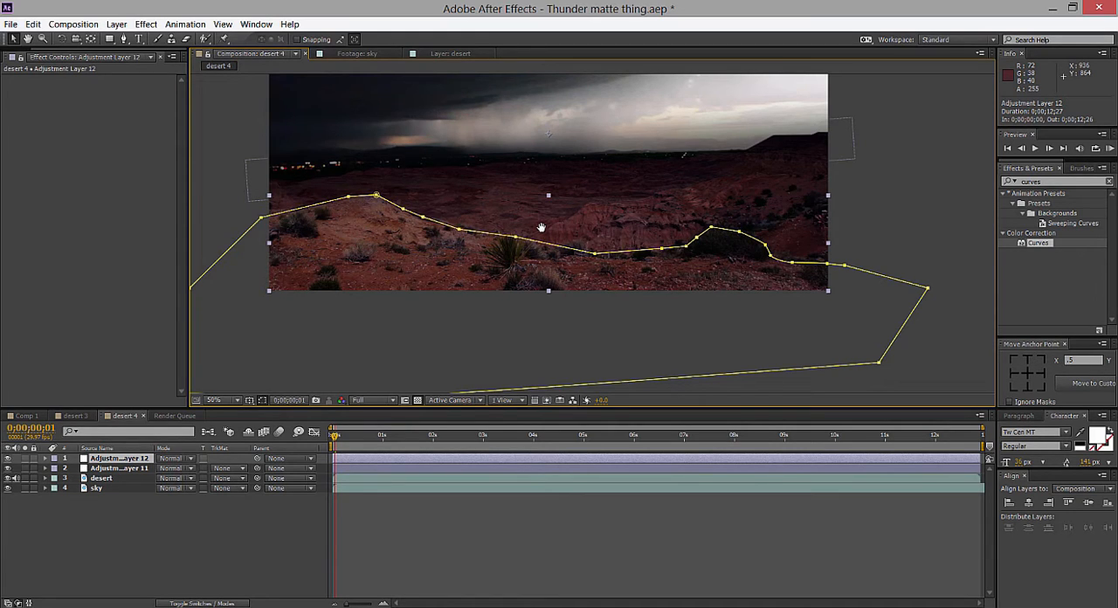
Apply the Curves effect to desert 4's new foreground-masked adjustment layer.
{"action": "scroll", "coordinate": [541, 228], "scroll_direction": "down", "scroll_amount": 2}
{"action": "left_click", "coordinate": [856, 249]}
{"action": "left_click", "coordinate": [139, 460]}
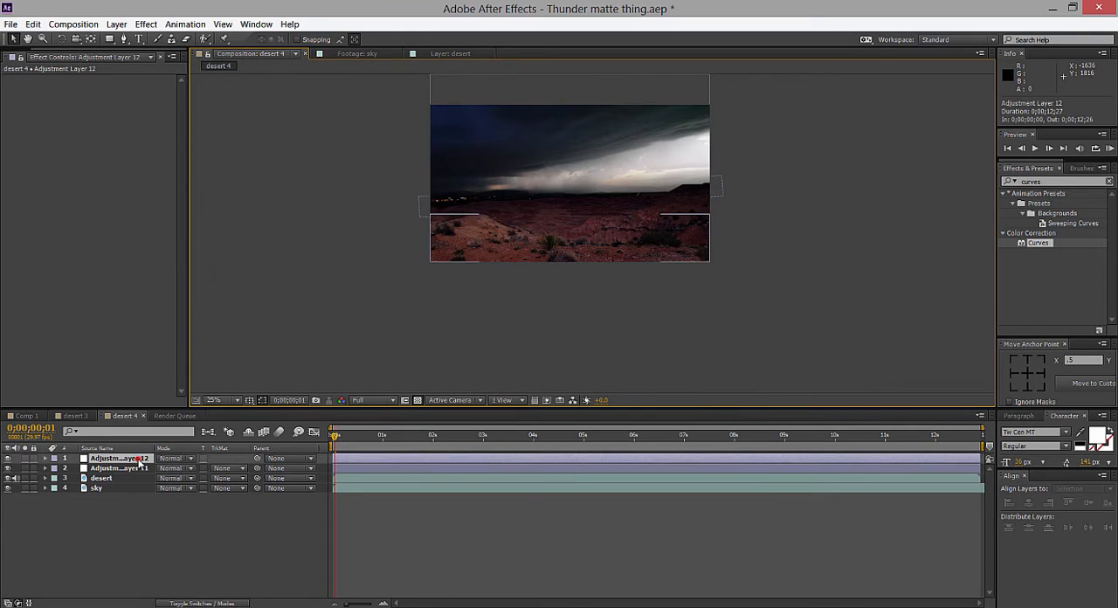
{"action": "key", "text": "ctrl+v"}
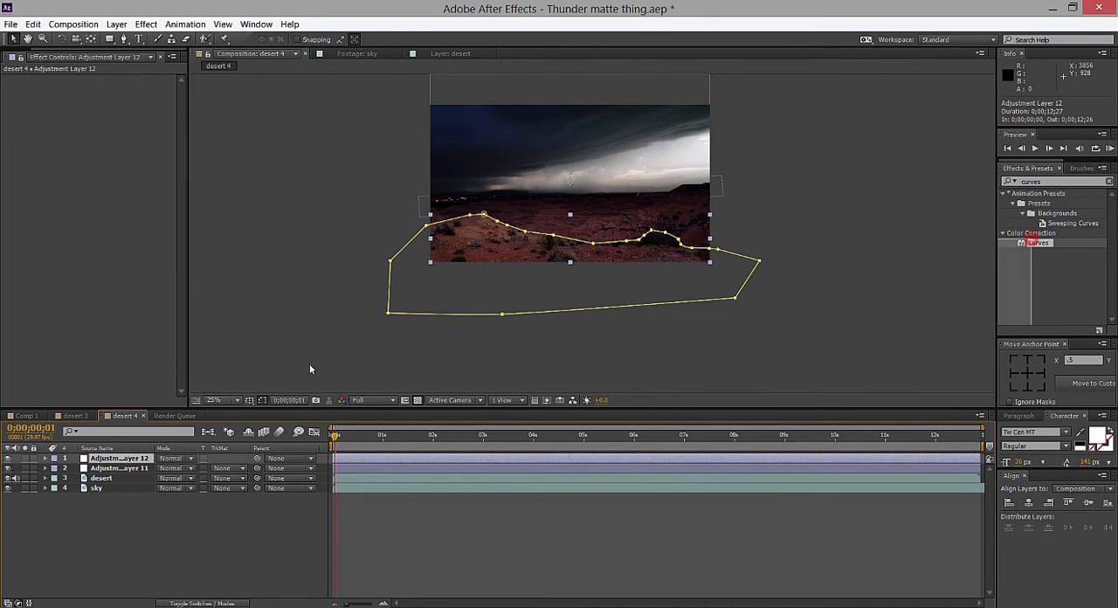
{"action": "left_click_drag", "start_coordinate": [1035, 248], "coordinate": [149, 462]}
{"action": "scroll", "coordinate": [693, 276], "scroll_direction": "up", "scroll_amount": 2}
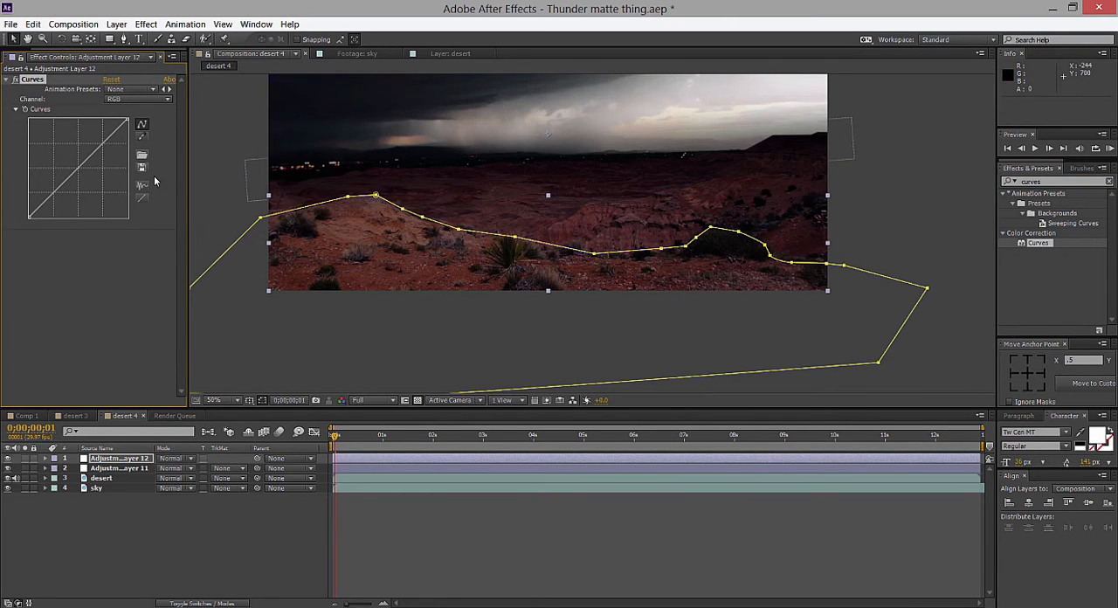
Darken the masked foreground by lowering the RGB curve's highlight end and shaping its shadows and upper midtones.
{"action": "left_click_drag", "start_coordinate": [52, 200], "coordinate": [53, 204]}
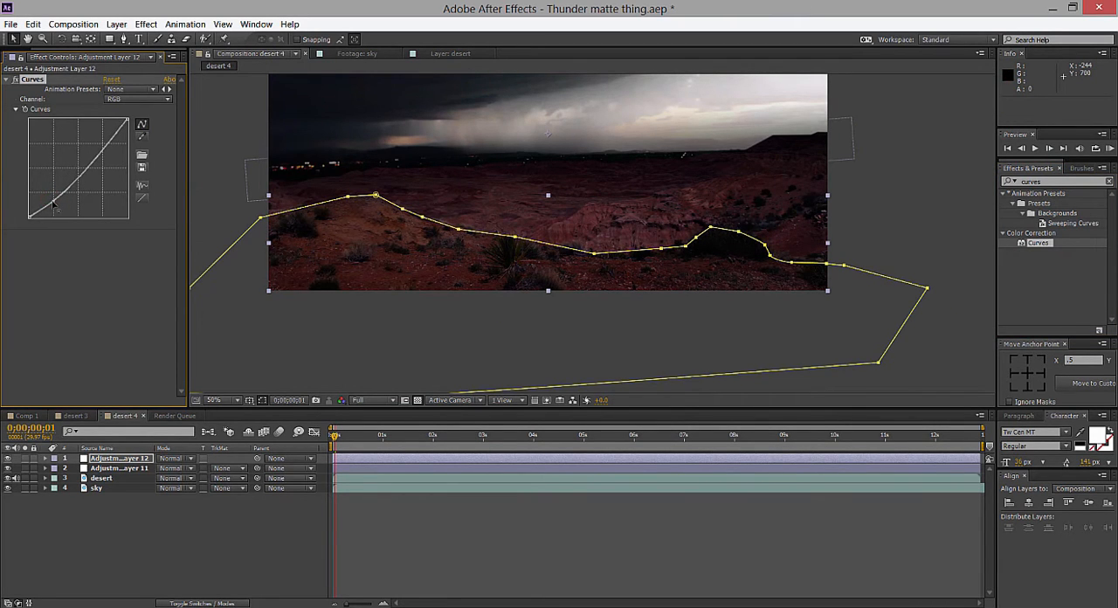
{"action": "left_click_drag", "start_coordinate": [128, 119], "coordinate": [105, 168]}
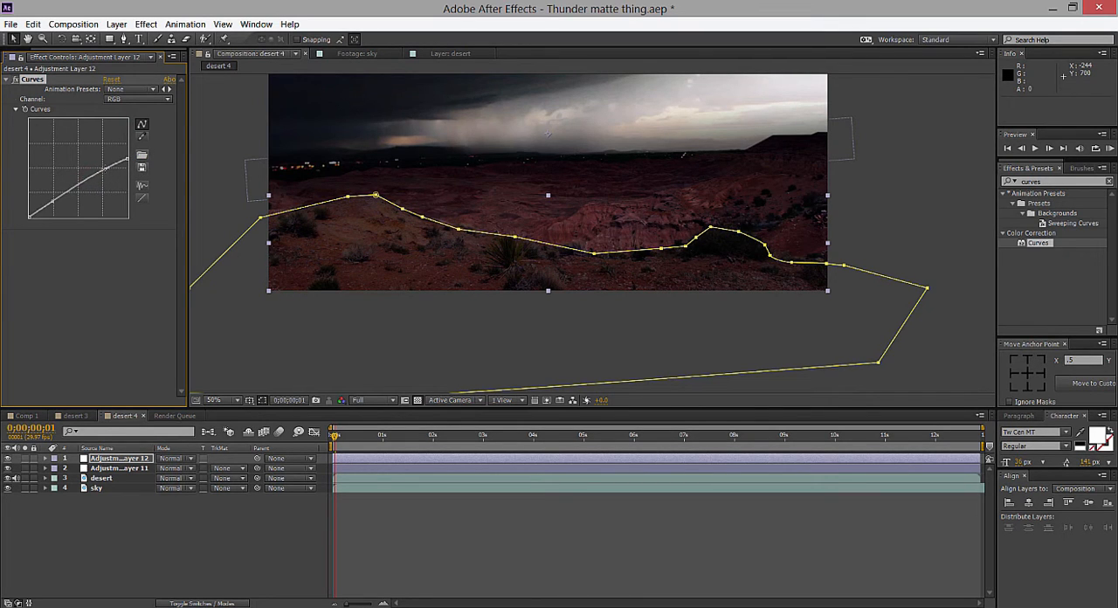
Lower the highlight end of the red curve on the foreground adjustment layer.
{"action": "left_click", "coordinate": [138, 100]}
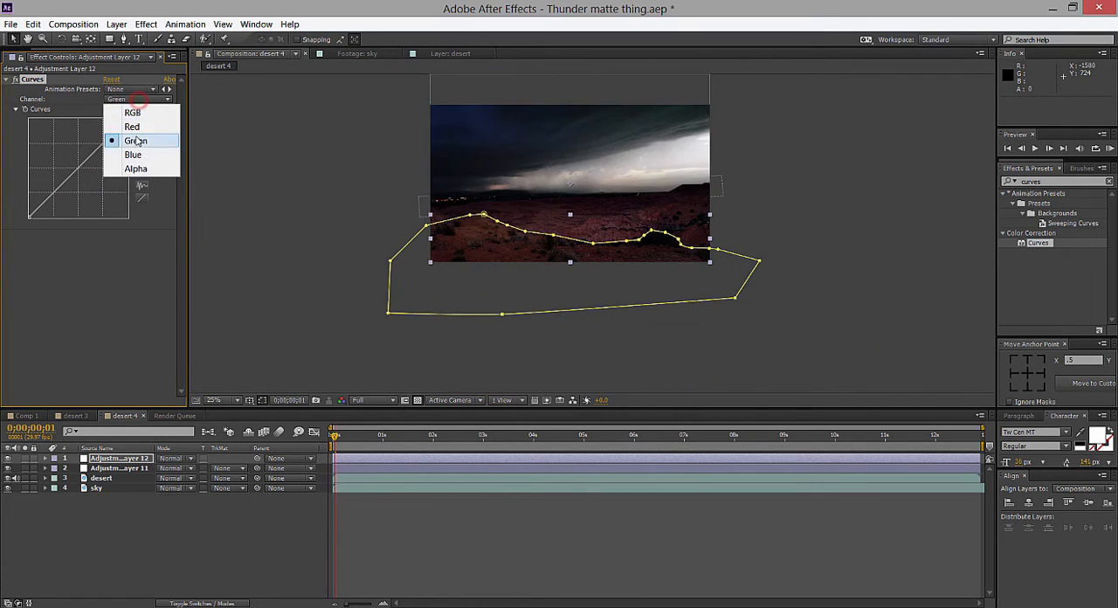
{"action": "left_click", "coordinate": [134, 127]}
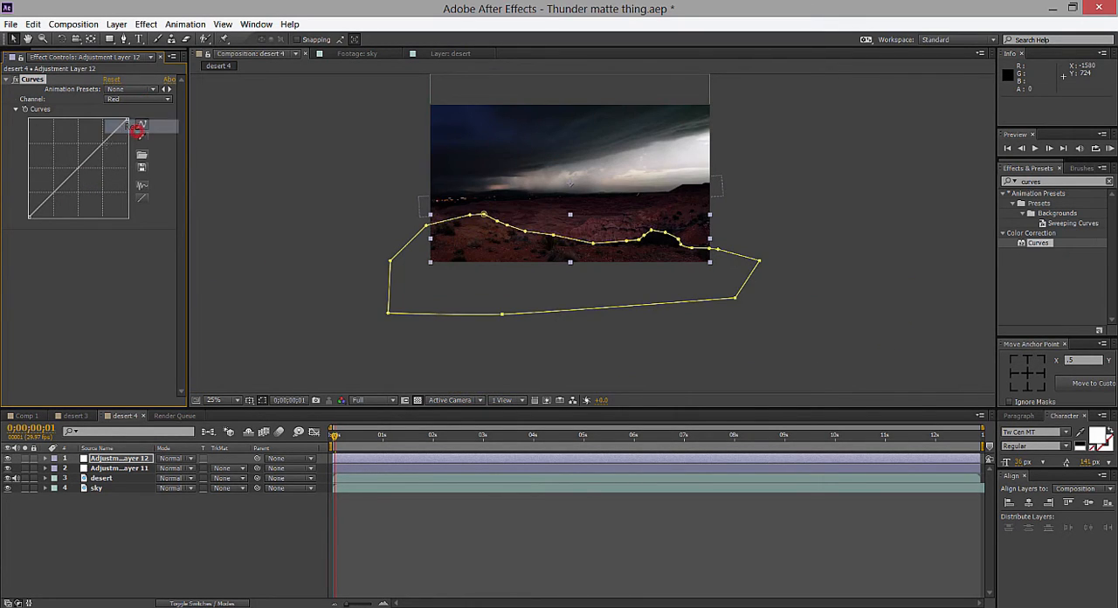
{"action": "left_click_drag", "start_coordinate": [128, 121], "coordinate": [130, 132]}
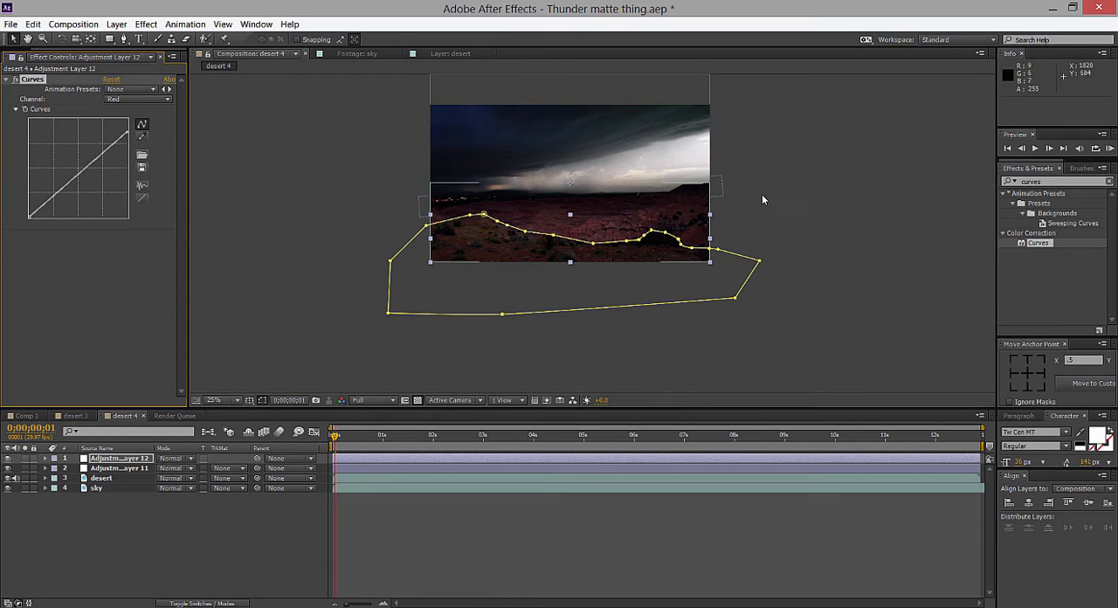
{"action": "left_click", "coordinate": [782, 191]}
{"action": "scroll", "coordinate": [784, 191], "scroll_direction": "up", "scroll_amount": 2}
Reveal the mask settings of the foreground adjustment layer and set Mask Feather to 5 pixels.
{"action": "left_click", "coordinate": [116, 459]}
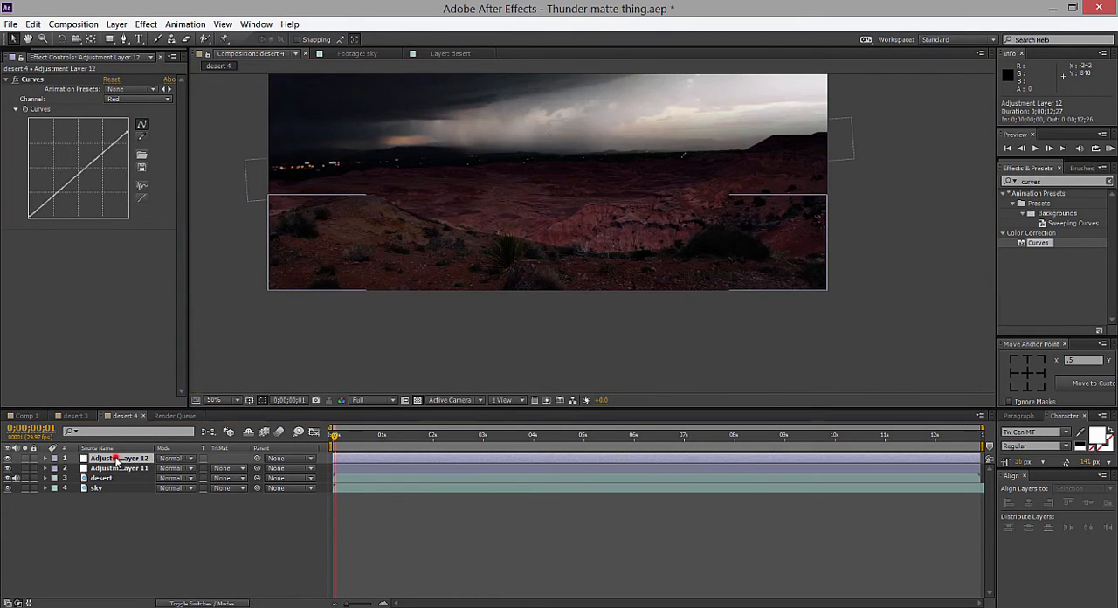
{"action": "key", "text": "m"}
{"action": "key", "text": "m"}
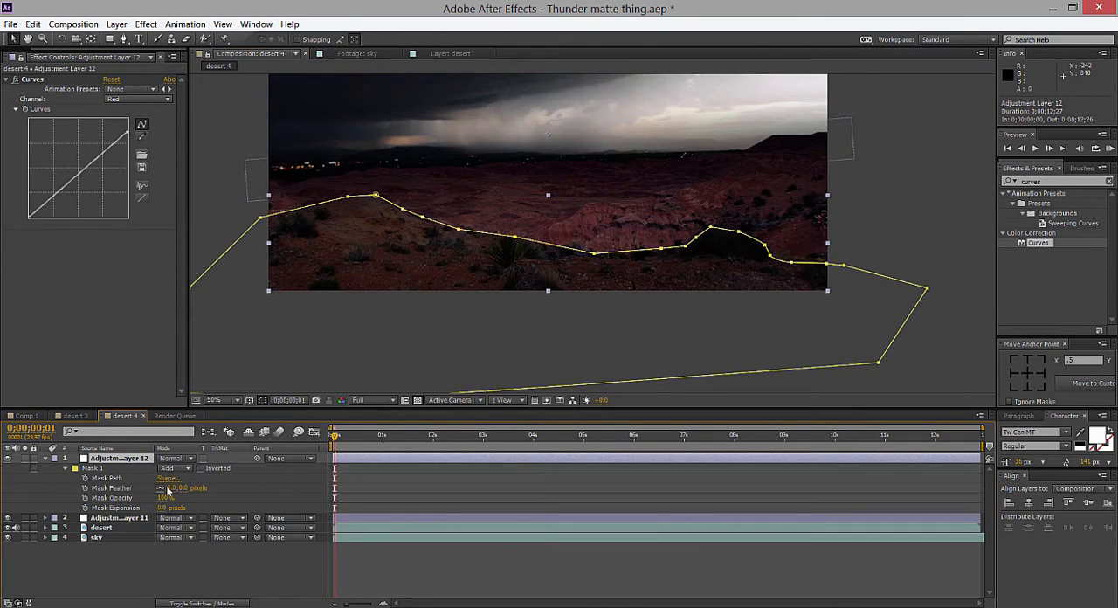
{"action": "left_click", "coordinate": [173, 487]}
{"action": "type", "text": "5"}
{"action": "key", "text": "Return"}
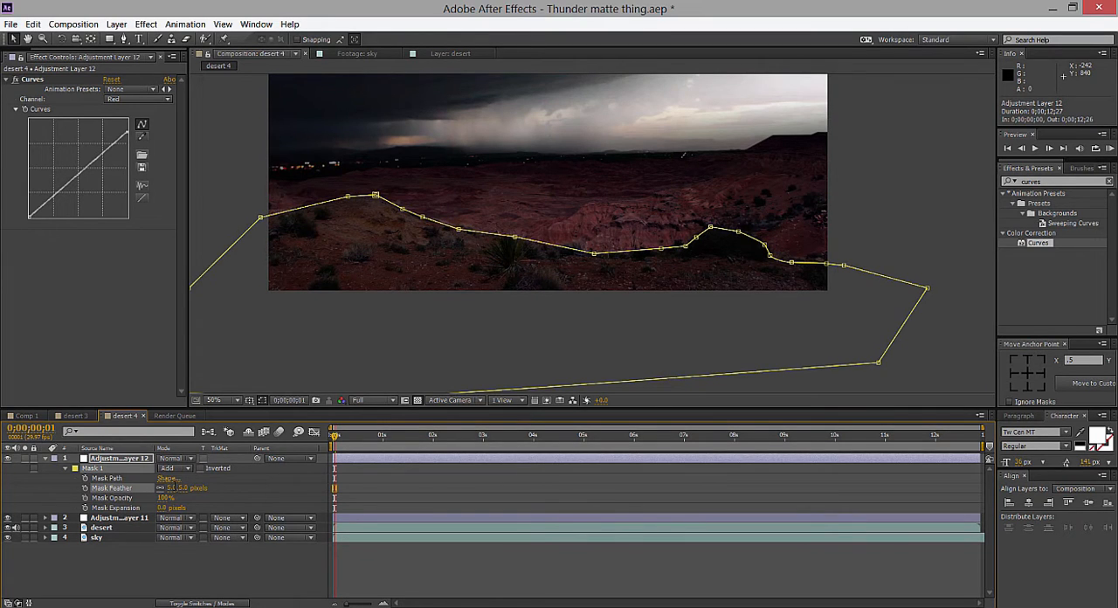
{"action": "left_click", "coordinate": [848, 224]}
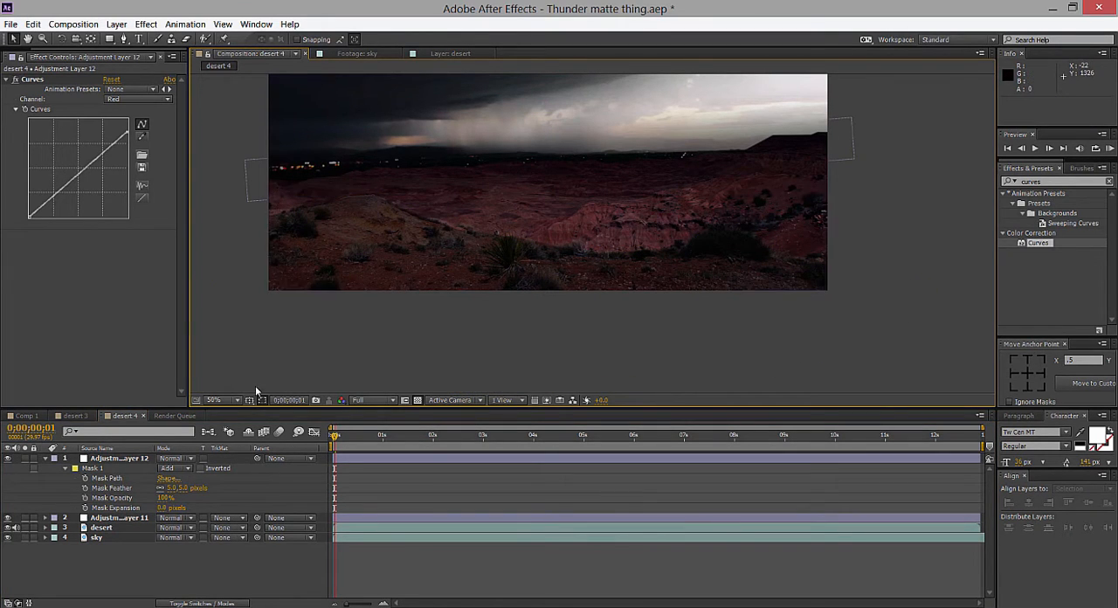
Raise the foreground mask's feather to 58 pixels and hide the mask outline to judge the edge.
{"action": "left_click", "coordinate": [178, 479]}
{"action": "left_click", "coordinate": [176, 487]}
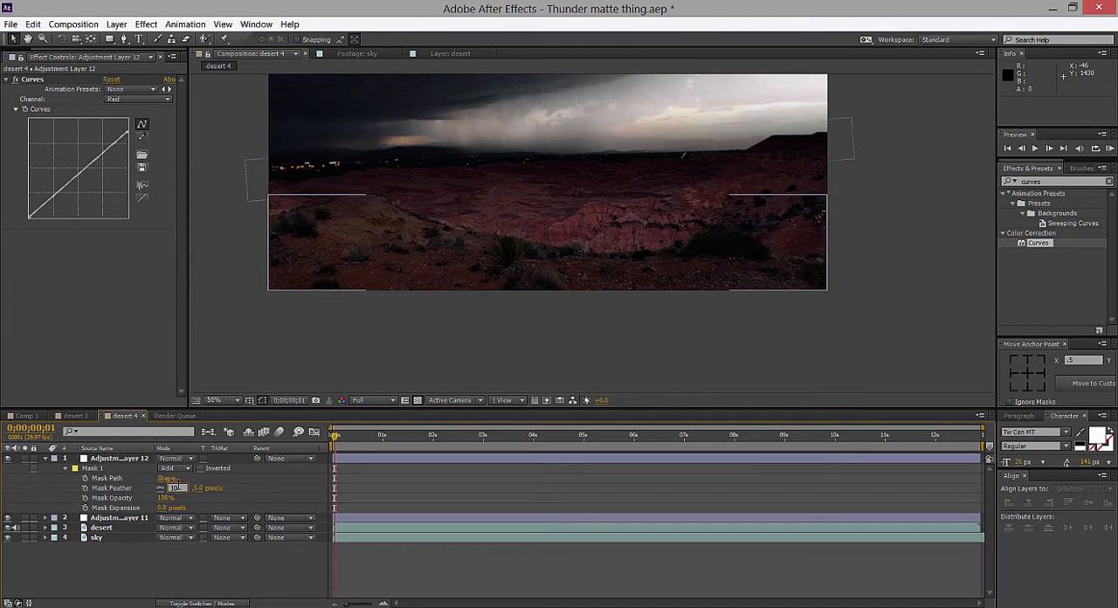
{"action": "key", "text": "Return"}
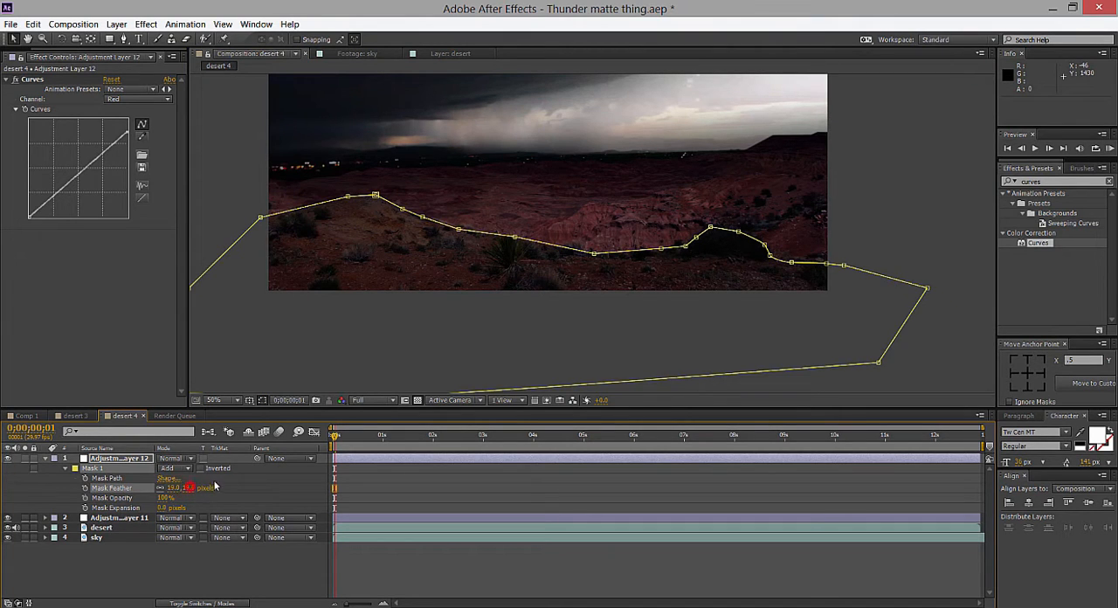
{"action": "left_click", "coordinate": [900, 209]}
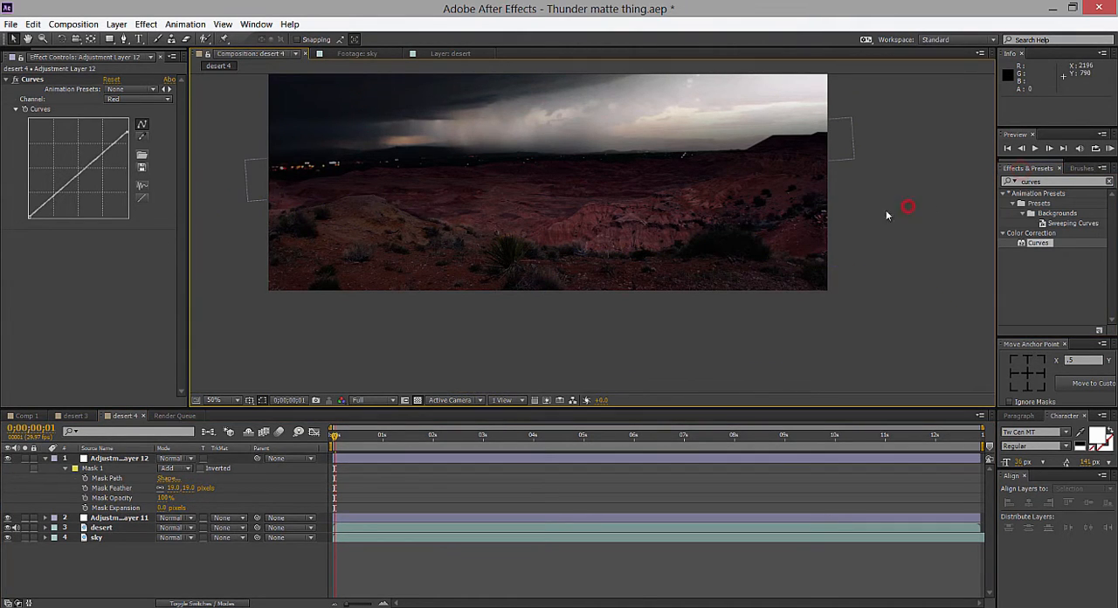
{"action": "left_click", "coordinate": [189, 489]}
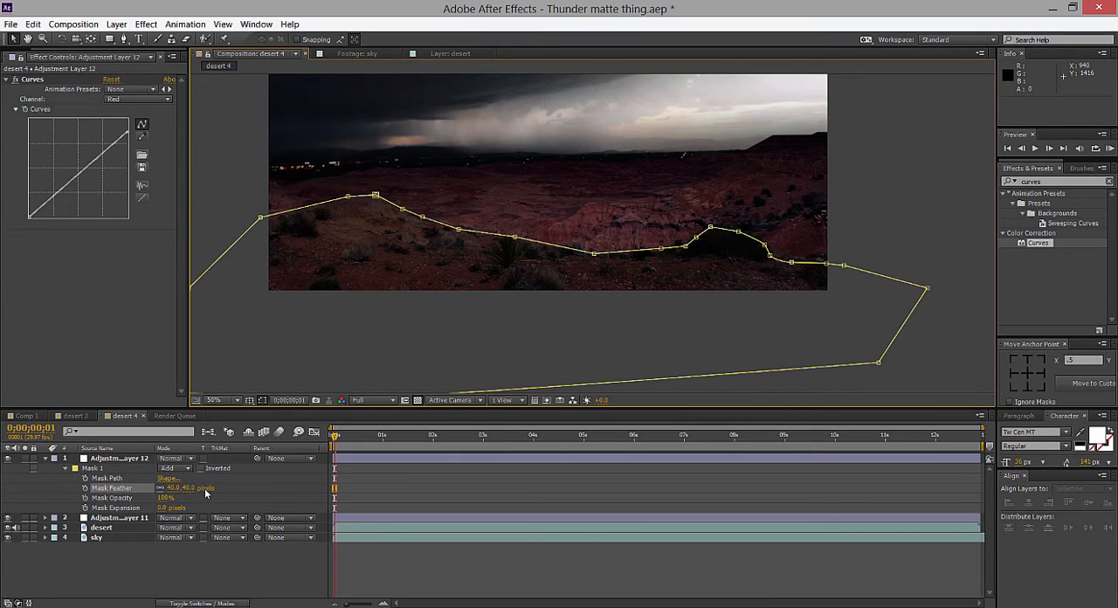
{"action": "left_click", "coordinate": [261, 399]}
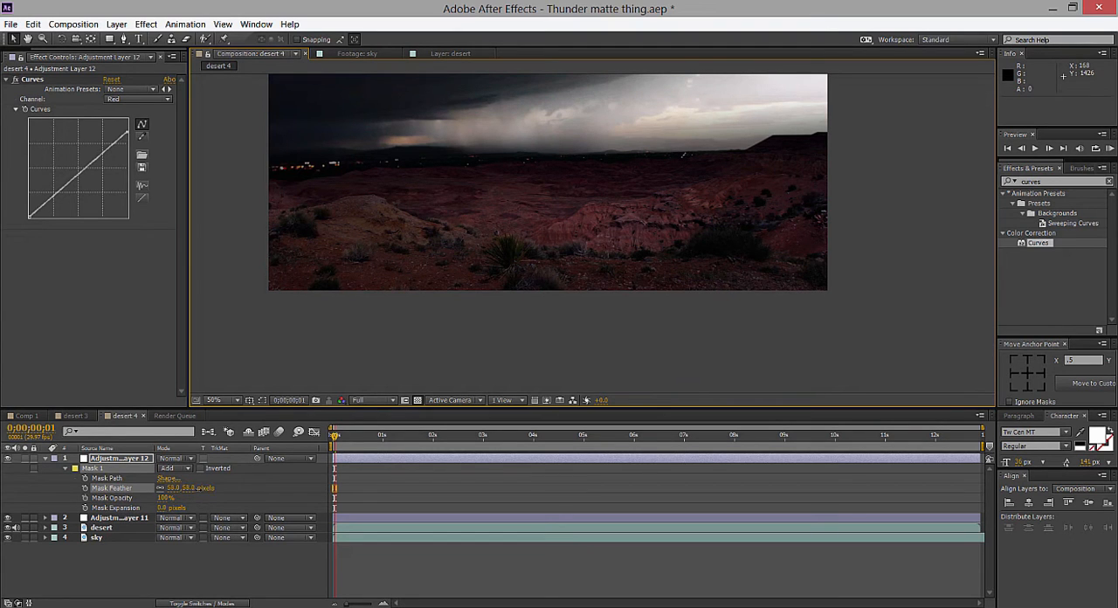
{"action": "left_click_drag", "start_coordinate": [200, 488], "coordinate": [201, 488]}
{"action": "scroll", "coordinate": [729, 271], "scroll_direction": "down", "scroll_amount": 1}
{"action": "scroll", "coordinate": [738, 271], "scroll_direction": "up", "scroll_amount": 1}
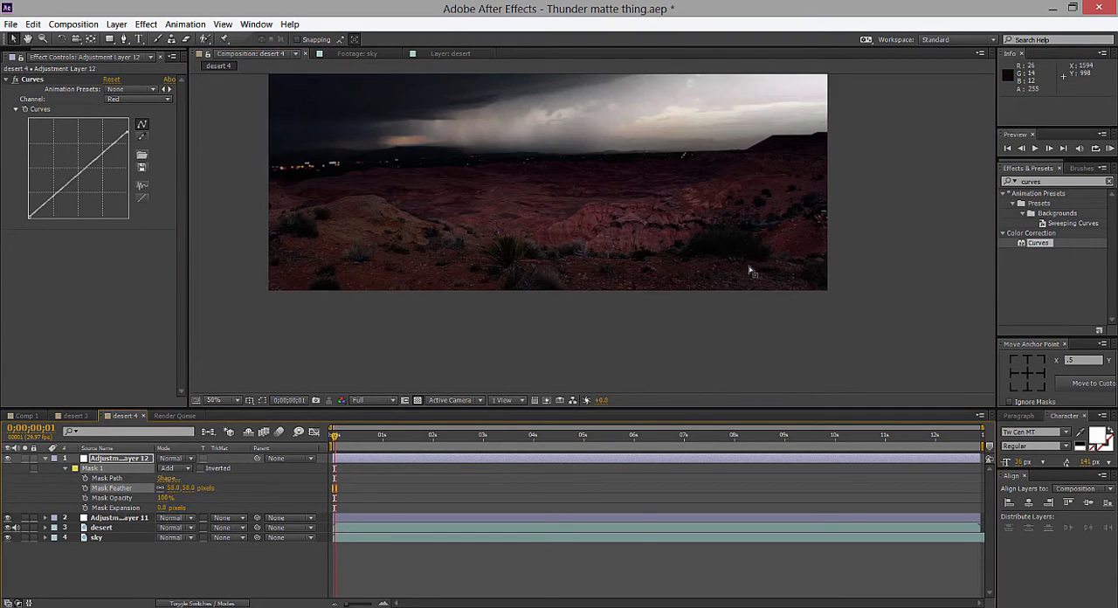
{"action": "scroll", "coordinate": [750, 270], "scroll_direction": "down", "scroll_amount": 1}
{"action": "scroll", "coordinate": [750, 254], "scroll_direction": "up", "scroll_amount": 1}
Raise the upper midtones of the blue curve on the foreground adjustment layer.
{"action": "left_click", "coordinate": [120, 461]}
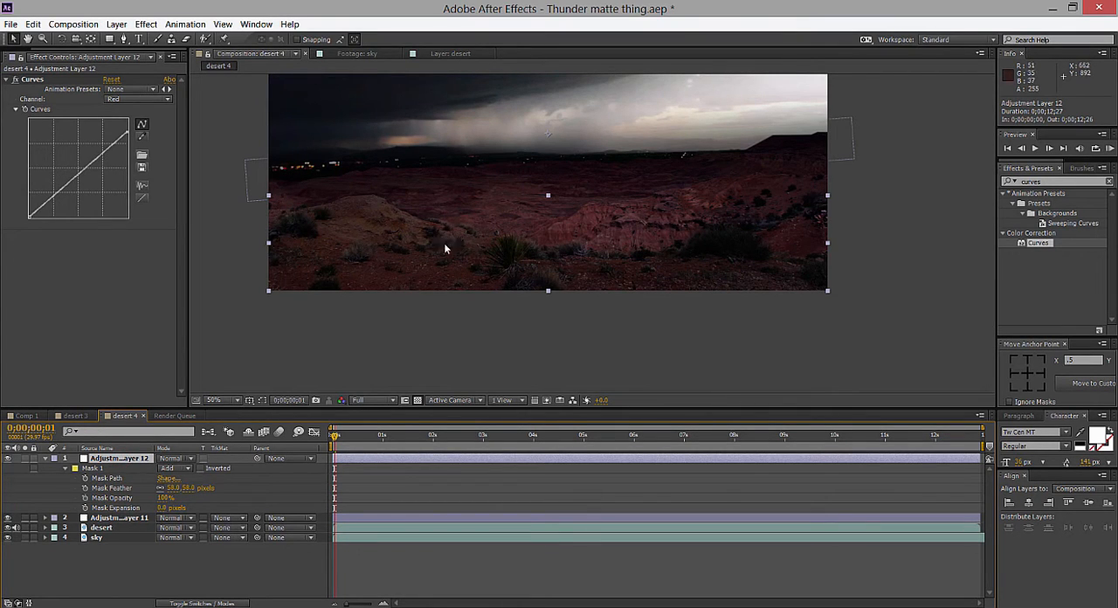
{"action": "left_click", "coordinate": [135, 98]}
{"action": "left_click", "coordinate": [133, 154]}
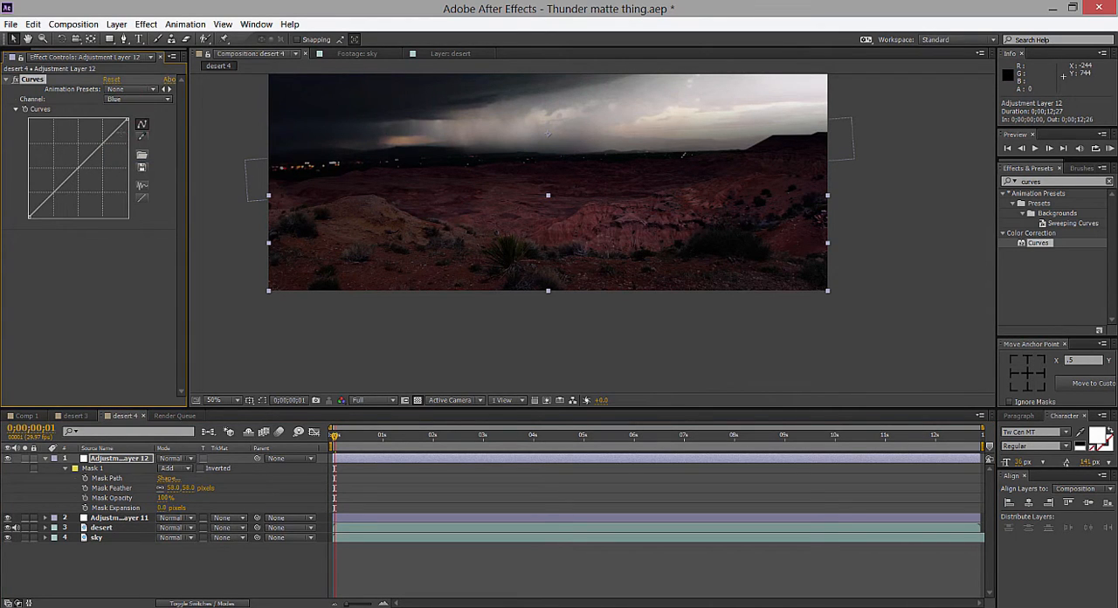
{"action": "mouse_move", "coordinate": [103, 142]}
{"action": "left_mouse_down"}
{"action": "mouse_move", "coordinate": [97, 131]}
{"action": "mouse_move", "coordinate": [105, 140]}
{"action": "left_mouse_up"}
Lower the green curve's highlight end on the foreground adjustment layer, try a shadow adjustment and undo it.
{"action": "left_click", "coordinate": [133, 102]}
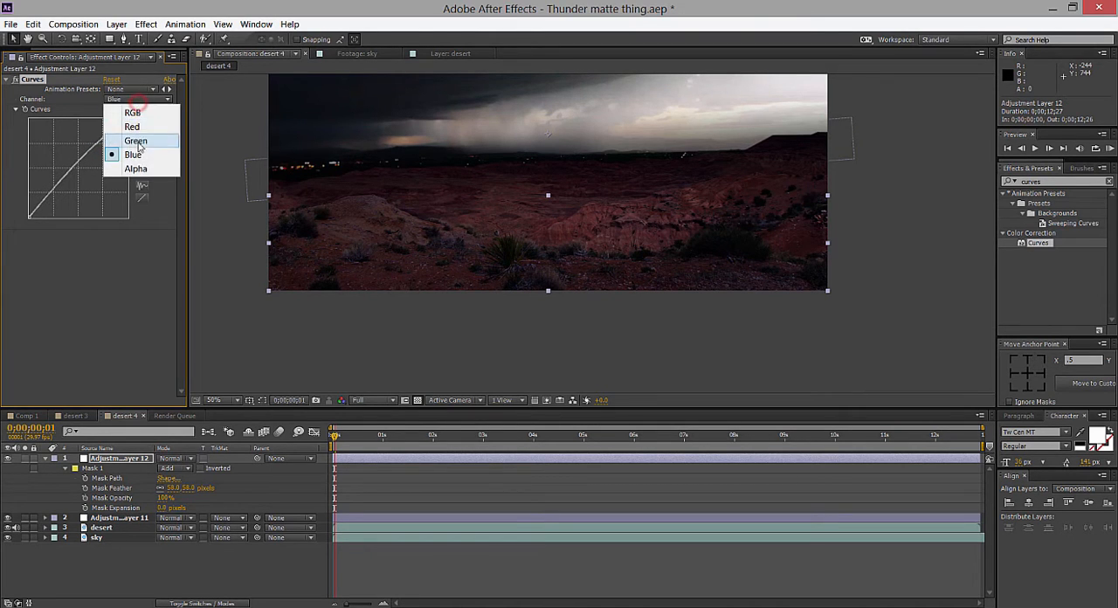
{"action": "left_click", "coordinate": [131, 143]}
{"action": "left_click_drag", "start_coordinate": [125, 123], "coordinate": [131, 135]}
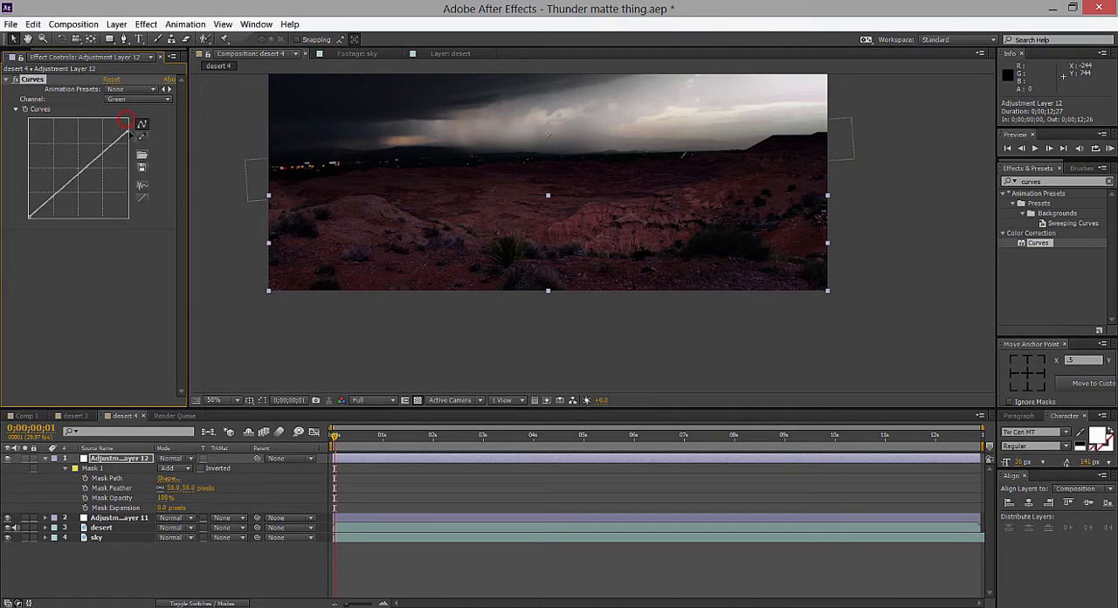
{"action": "left_click_drag", "start_coordinate": [56, 202], "coordinate": [52, 191]}
{"action": "key", "text": "ctrl+z"}
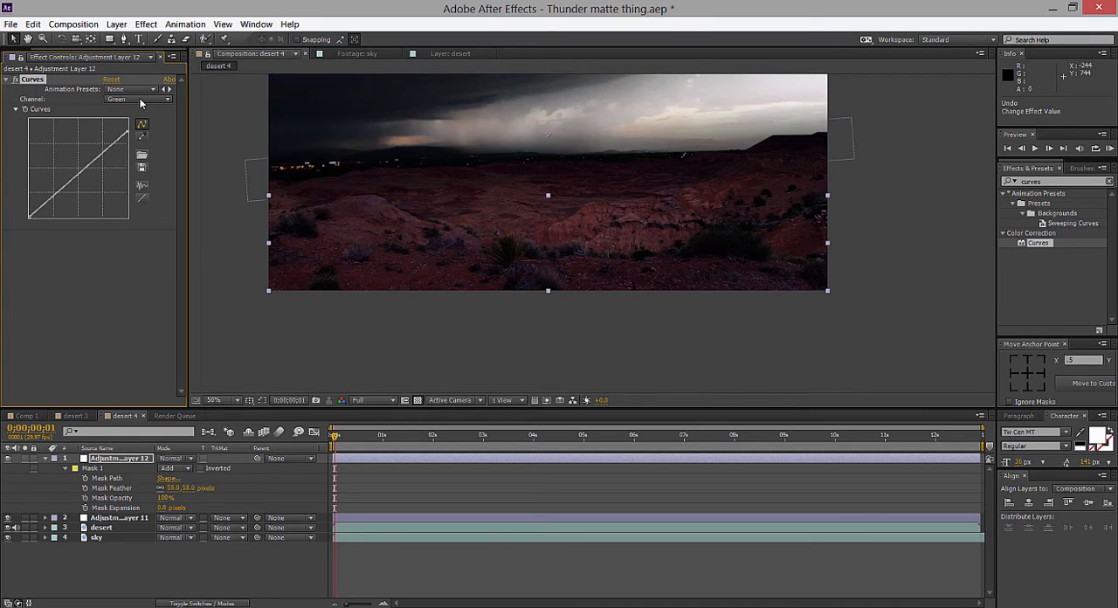
Restore the red curve's highlight end to full and slightly lower its shadows on the foreground adjustment layer.
{"action": "left_click", "coordinate": [139, 103]}
{"action": "left_click", "coordinate": [118, 108]}
{"action": "left_click_drag", "start_coordinate": [128, 120], "coordinate": [126, 129]}
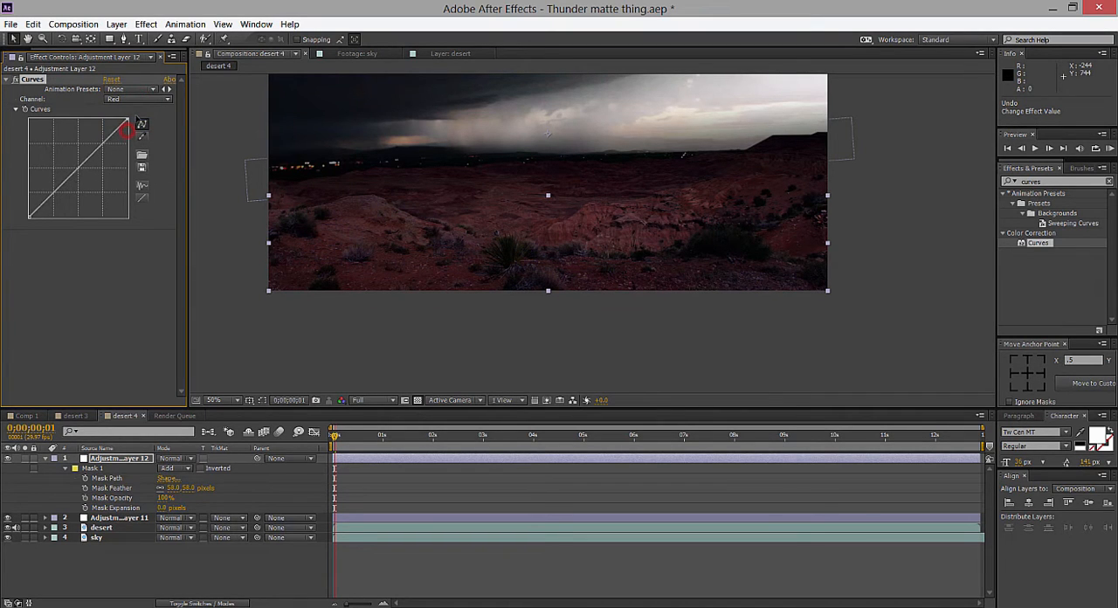
{"action": "left_click_drag", "start_coordinate": [43, 208], "coordinate": [44, 208]}
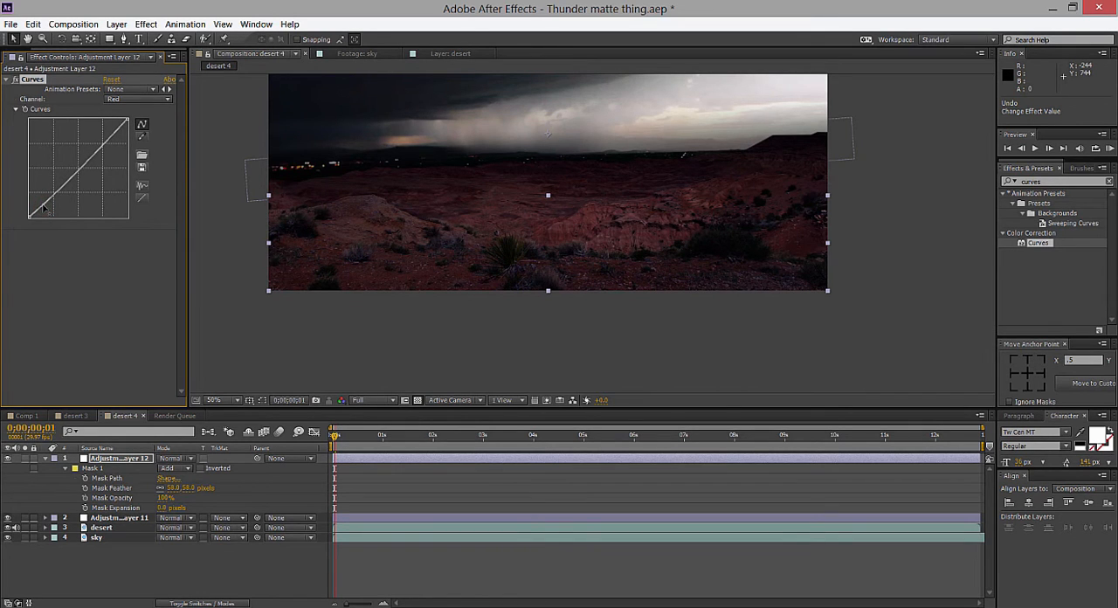
Inspect the graded foreground against the storm sky at several magnifications with no layer selected.
{"action": "scroll", "coordinate": [807, 176], "scroll_direction": "down", "scroll_amount": 1}
{"action": "left_click", "coordinate": [809, 176]}
{"action": "scroll", "coordinate": [793, 191], "scroll_direction": "up", "scroll_amount": 1}
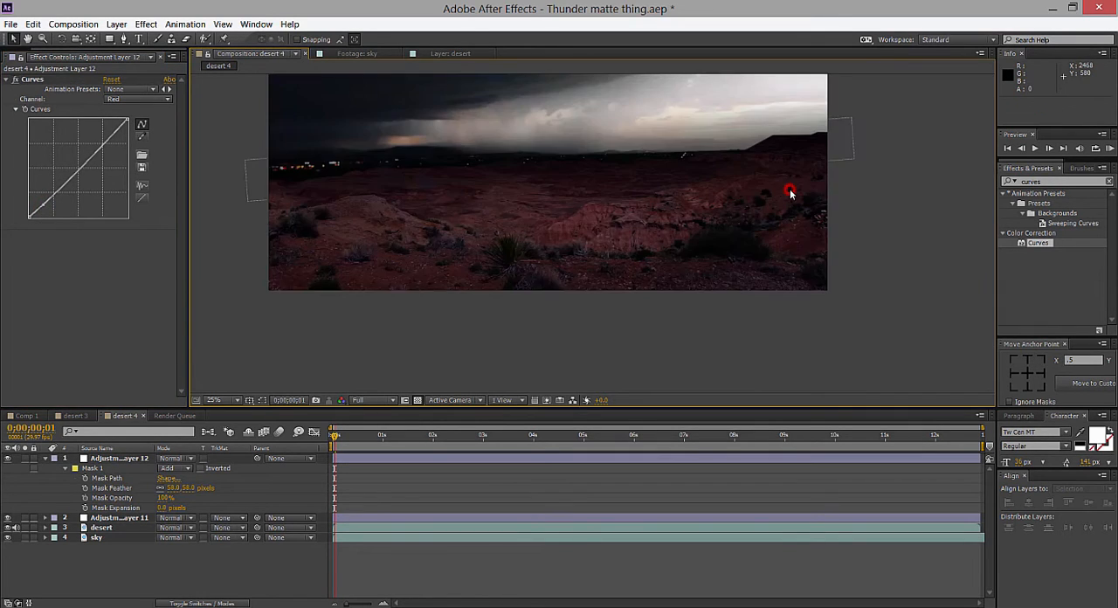
{"action": "left_click_drag", "start_coordinate": [790, 190], "coordinate": [765, 228]}
{"action": "scroll", "coordinate": [766, 253], "scroll_direction": "down", "scroll_amount": 1}
{"action": "left_click", "coordinate": [779, 225]}
{"action": "scroll", "coordinate": [670, 206], "scroll_direction": "up", "scroll_amount": 1}
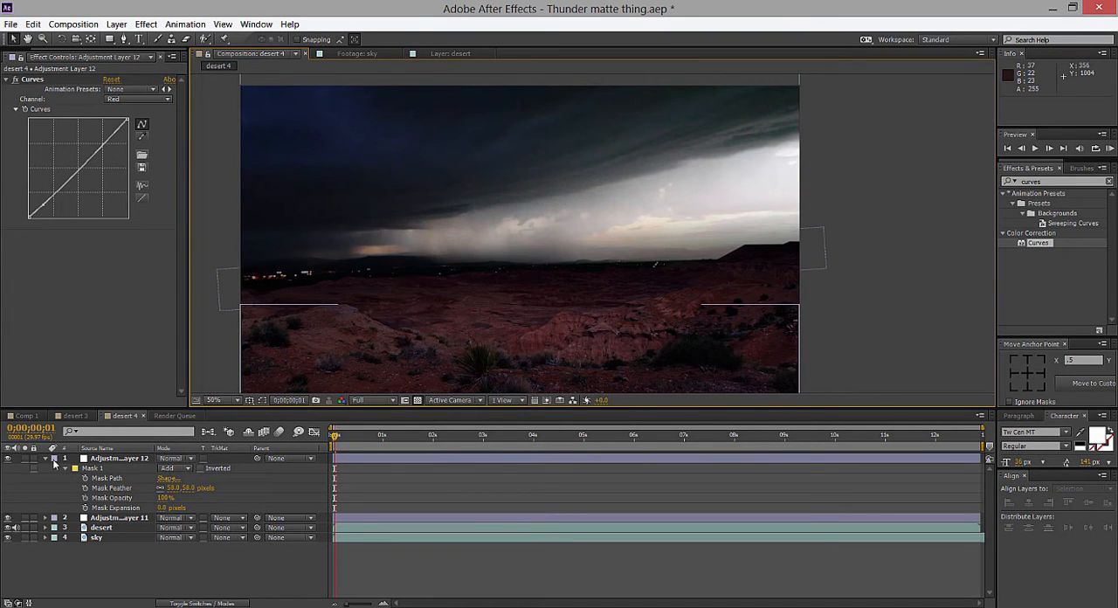
Darken the sky layer's shadows by lowering the shadow point of its RGB curve.
{"action": "left_click", "coordinate": [96, 488]}
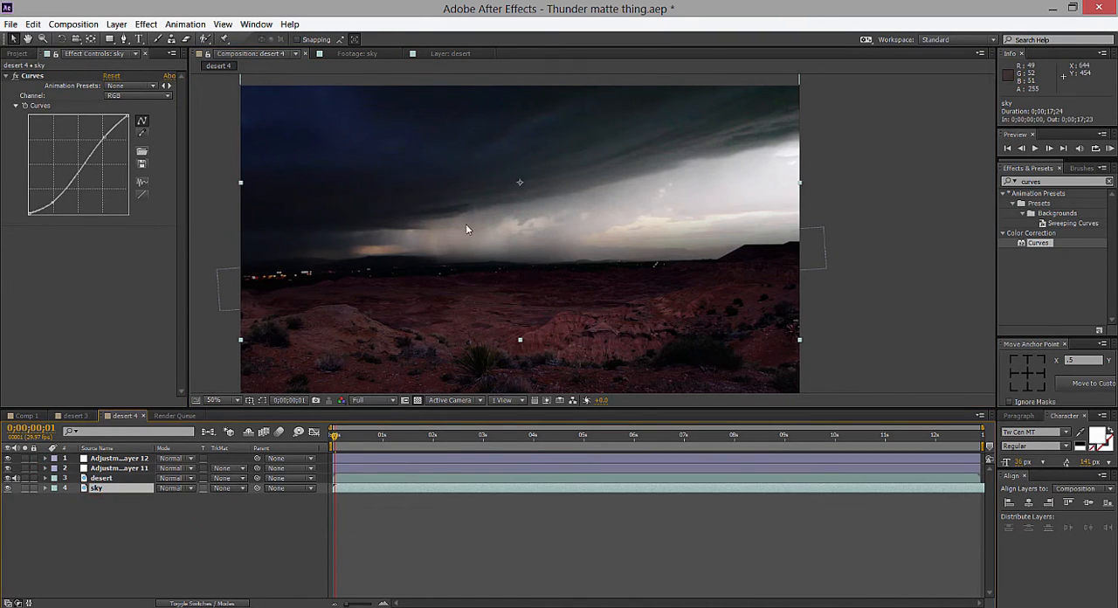
{"action": "scroll", "coordinate": [589, 229], "scroll_direction": "down", "scroll_amount": 1}
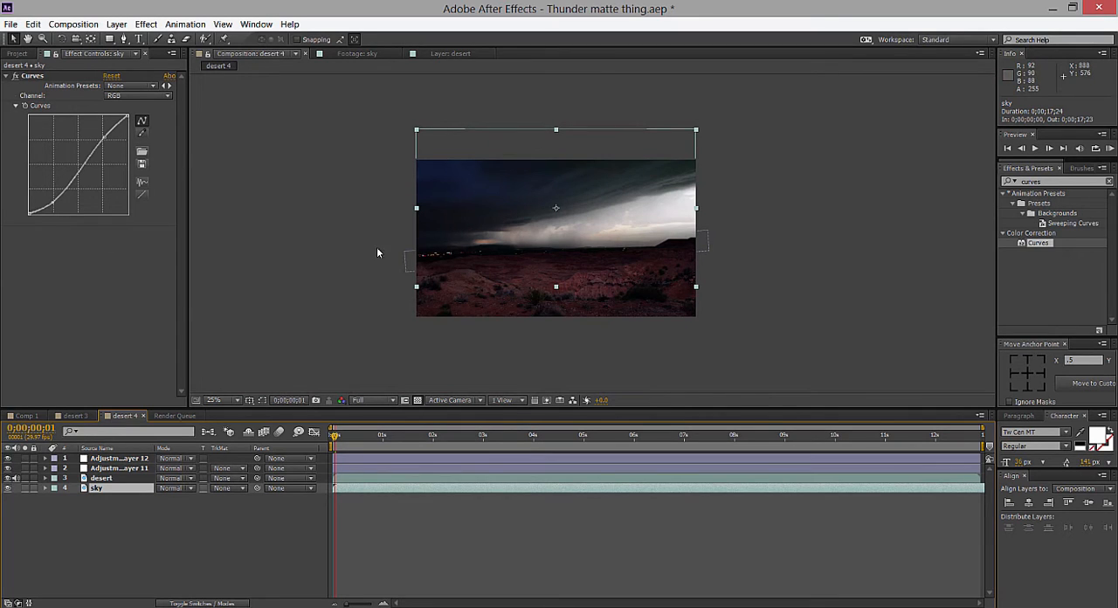
{"action": "left_click_drag", "start_coordinate": [52, 203], "coordinate": [59, 205]}
Adjust the sky layer's red curve with a point near its highlight end.
{"action": "left_click", "coordinate": [119, 99]}
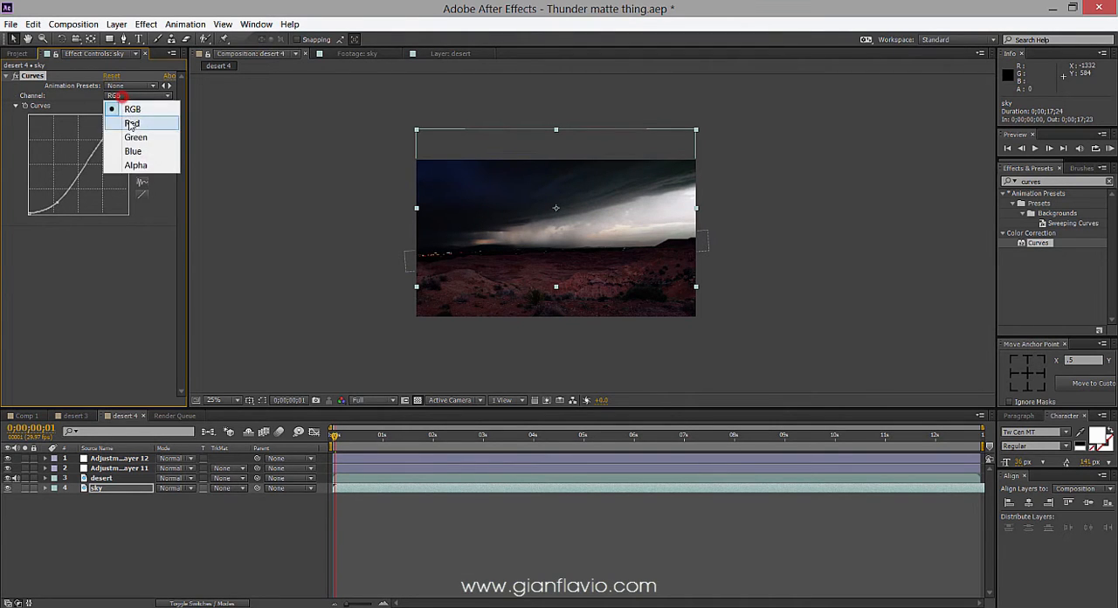
{"action": "left_click", "coordinate": [118, 117]}
{"action": "left_click_drag", "start_coordinate": [125, 119], "coordinate": [121, 125]}
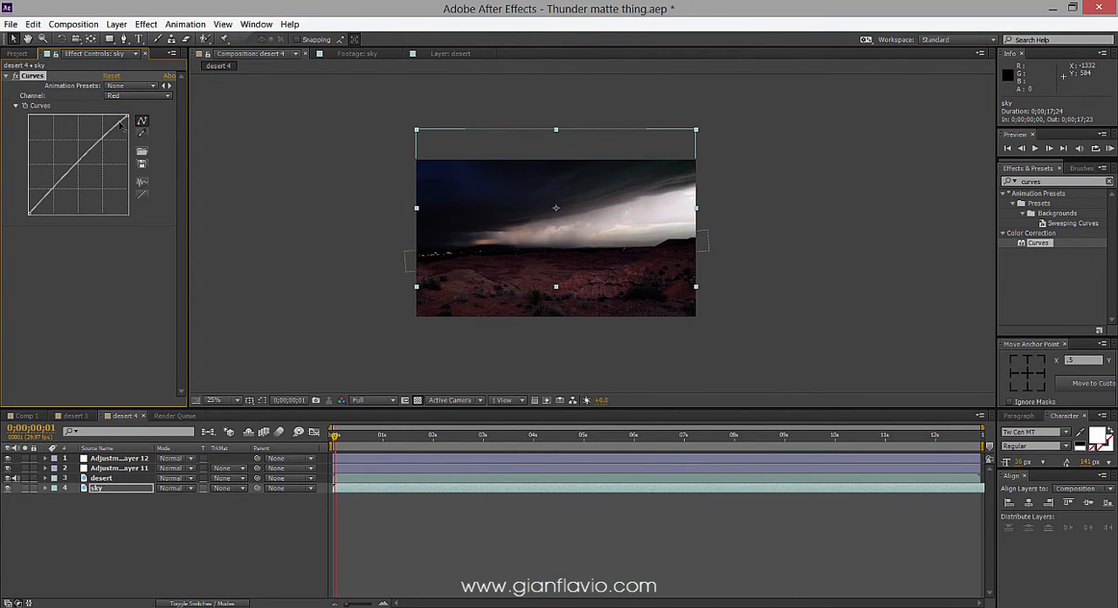
{"action": "left_click", "coordinate": [848, 132]}
{"action": "scroll", "coordinate": [839, 133], "scroll_direction": "up", "scroll_amount": 2}
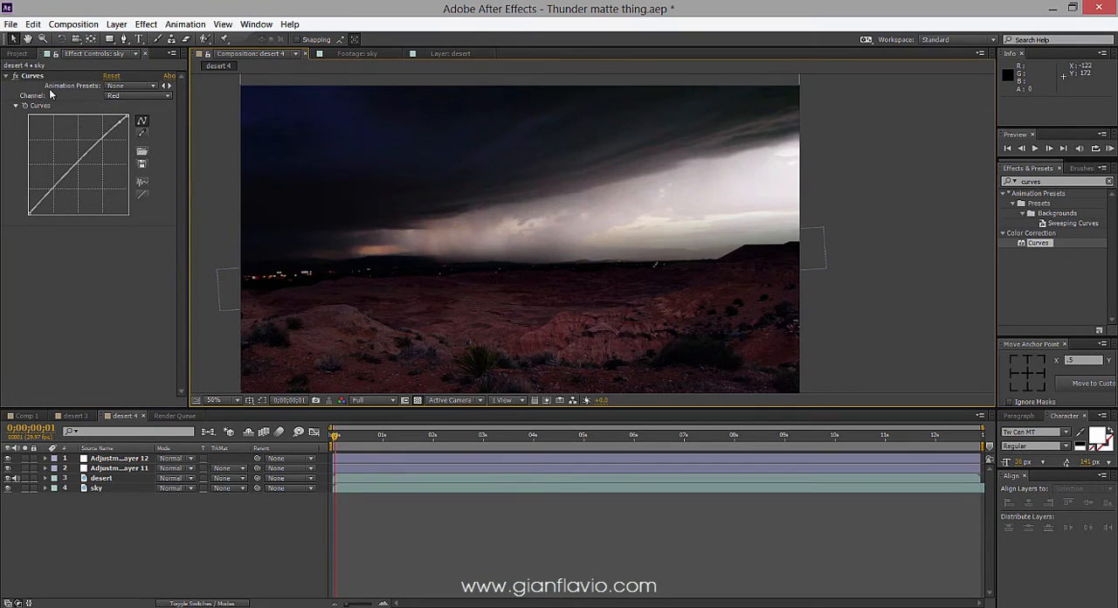
Compare the sky with its Curves effect off and on, and examine the composite at different magnifications.
{"action": "left_click", "coordinate": [15, 76]}
{"action": "left_click", "coordinate": [15, 76]}
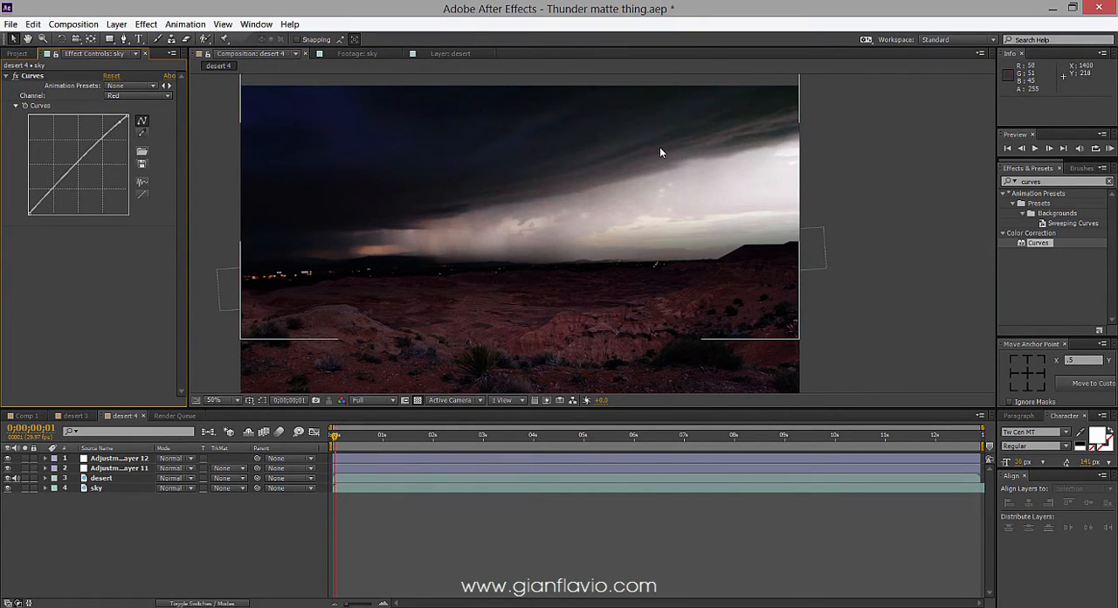
{"action": "scroll", "coordinate": [663, 158], "scroll_direction": "up", "scroll_amount": 1}
{"action": "left_click_drag", "start_coordinate": [674, 145], "coordinate": [643, 215]}
{"action": "scroll", "coordinate": [628, 273], "scroll_direction": "down", "scroll_amount": 3}
{"action": "scroll", "coordinate": [639, 235], "scroll_direction": "up", "scroll_amount": 2}
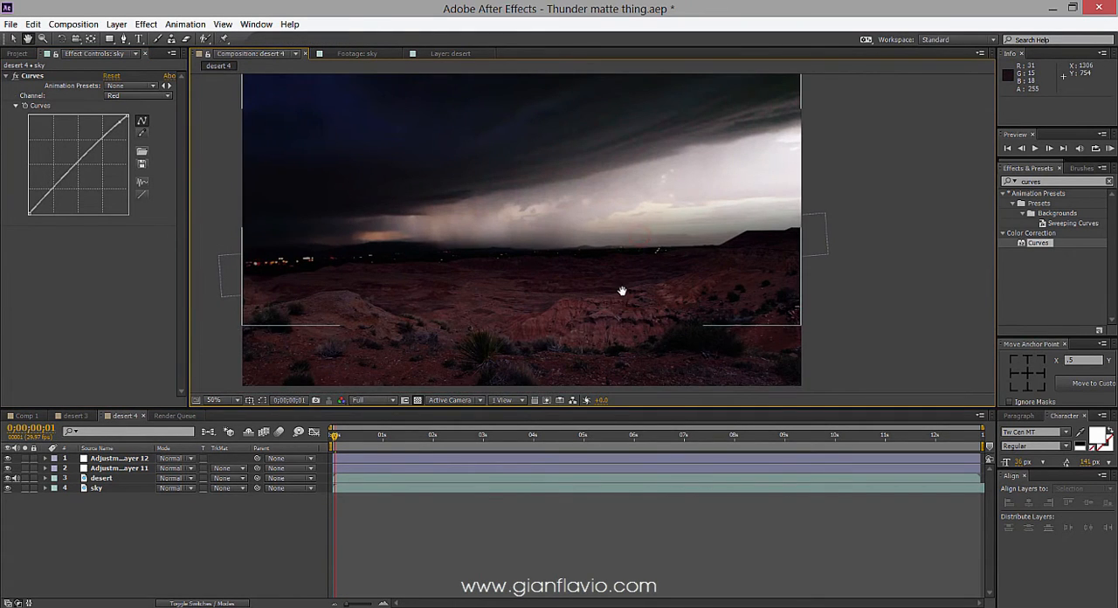
{"action": "left_click_drag", "start_coordinate": [625, 286], "coordinate": [618, 295]}
{"action": "scroll", "coordinate": [620, 293], "scroll_direction": "down", "scroll_amount": 2}
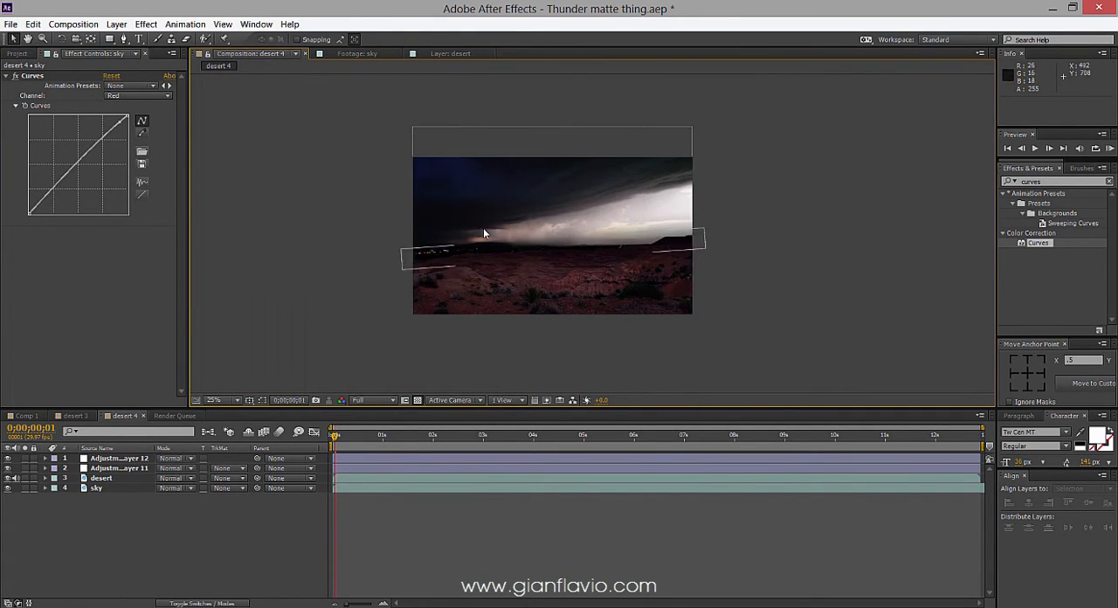
{"action": "left_click", "coordinate": [119, 522]}
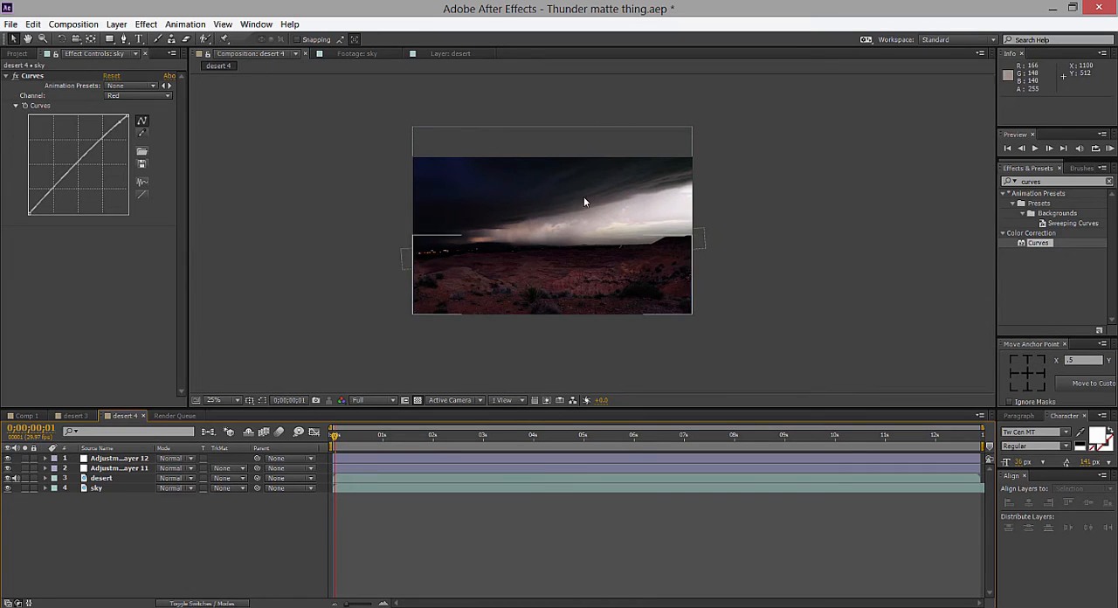
Open Comp 1 and reveal the desert layer's keyframed Shadow/Highlight property.
{"action": "left_click", "coordinate": [40, 416]}
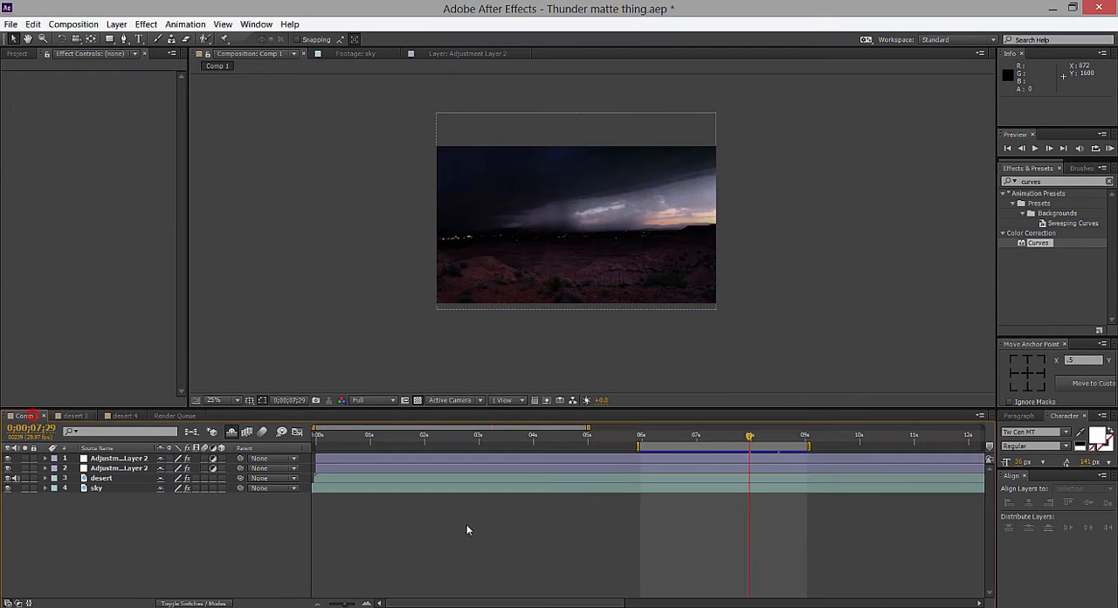
{"action": "left_click", "coordinate": [101, 477]}
{"action": "key", "text": "u"}
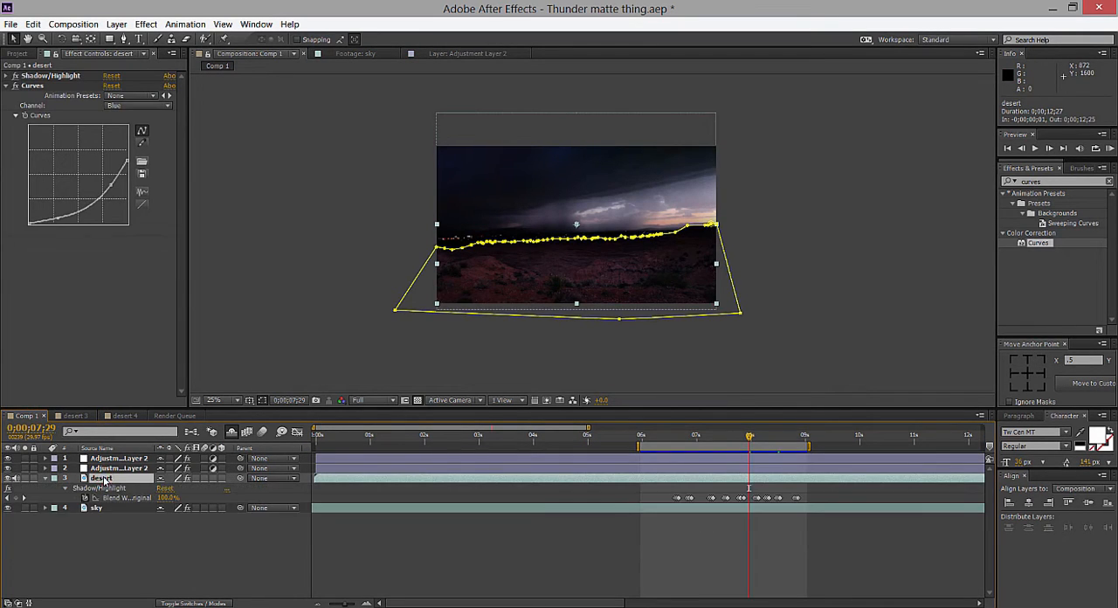
{"action": "left_click", "coordinate": [853, 371]}
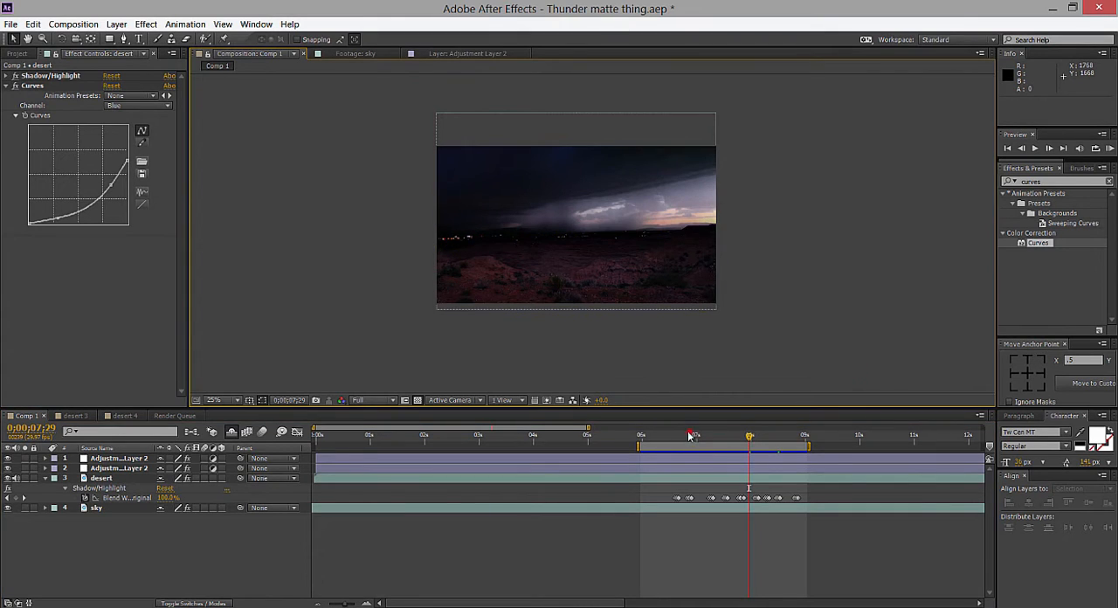
Move the current time to 0;00;06;19 and magnify the timeline around the desert layer's first Blend With Original keyframes.
{"action": "left_click_drag", "start_coordinate": [690, 435], "coordinate": [670, 438]}
{"action": "left_click_drag", "start_coordinate": [674, 439], "coordinate": [676, 438]}
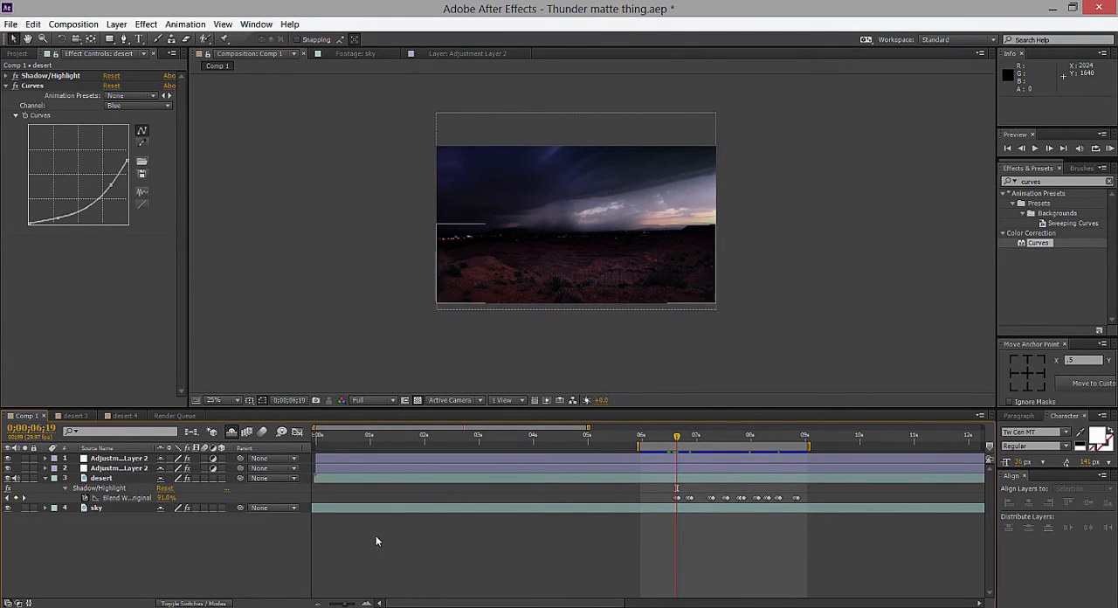
{"action": "left_click", "coordinate": [358, 602]}
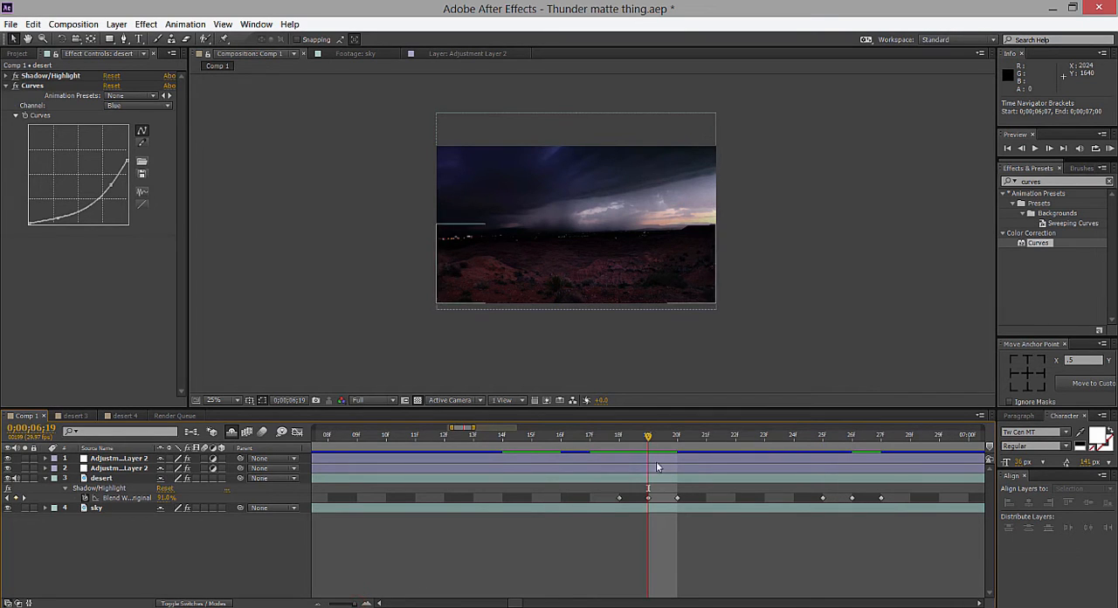
Search the effects for "shadow" and select the Shadow/Highlight color correction effect.
{"action": "left_click", "coordinate": [320, 602]}
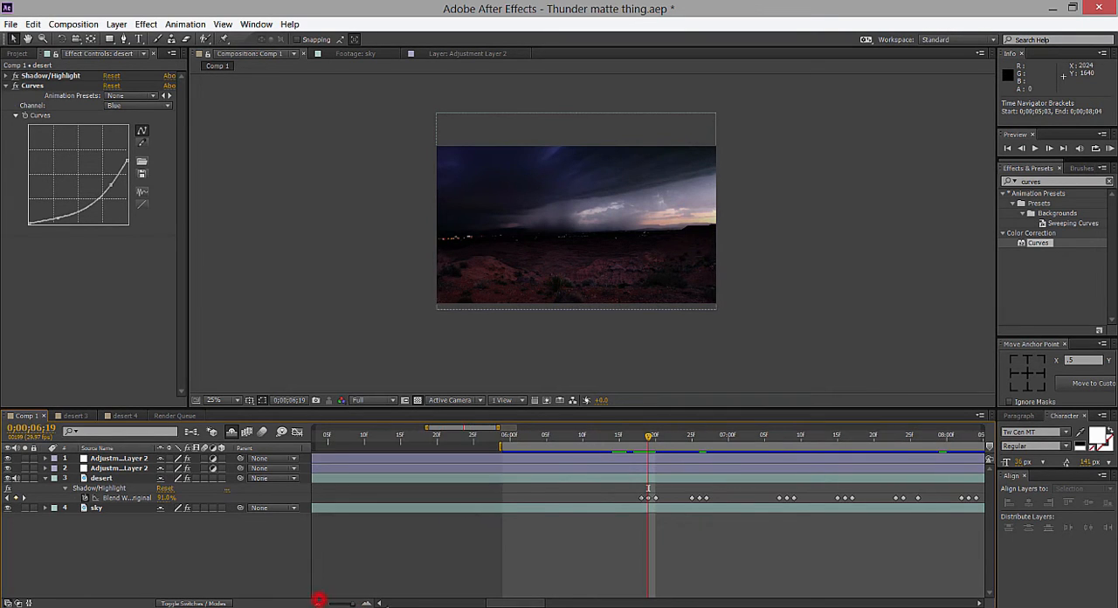
{"action": "left_click", "coordinate": [51, 76]}
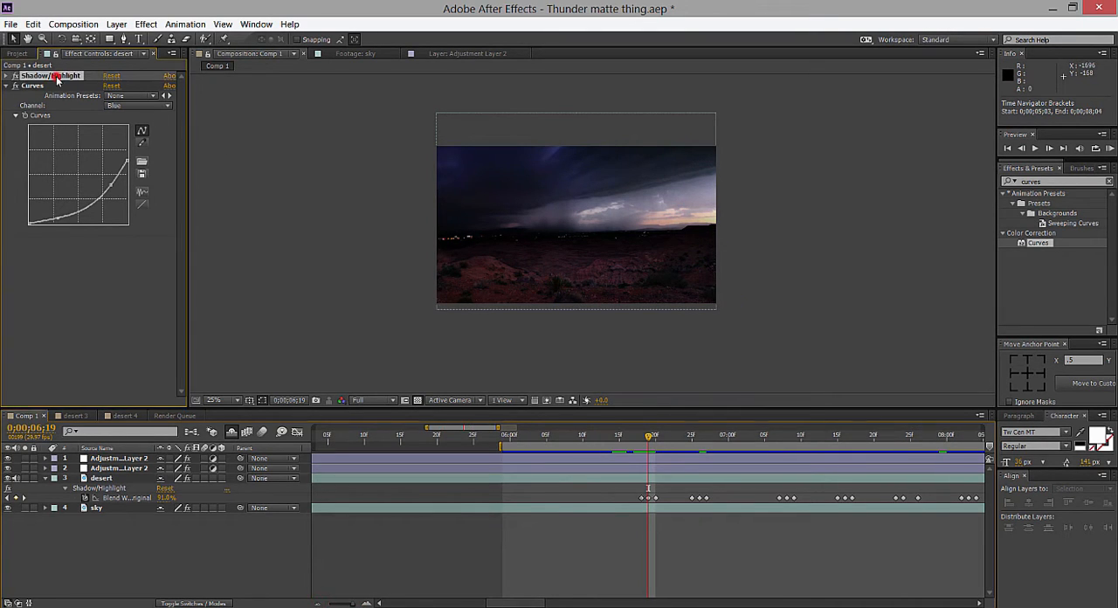
{"action": "double_click", "coordinate": [1071, 185]}
{"action": "type", "text": "shadows"}
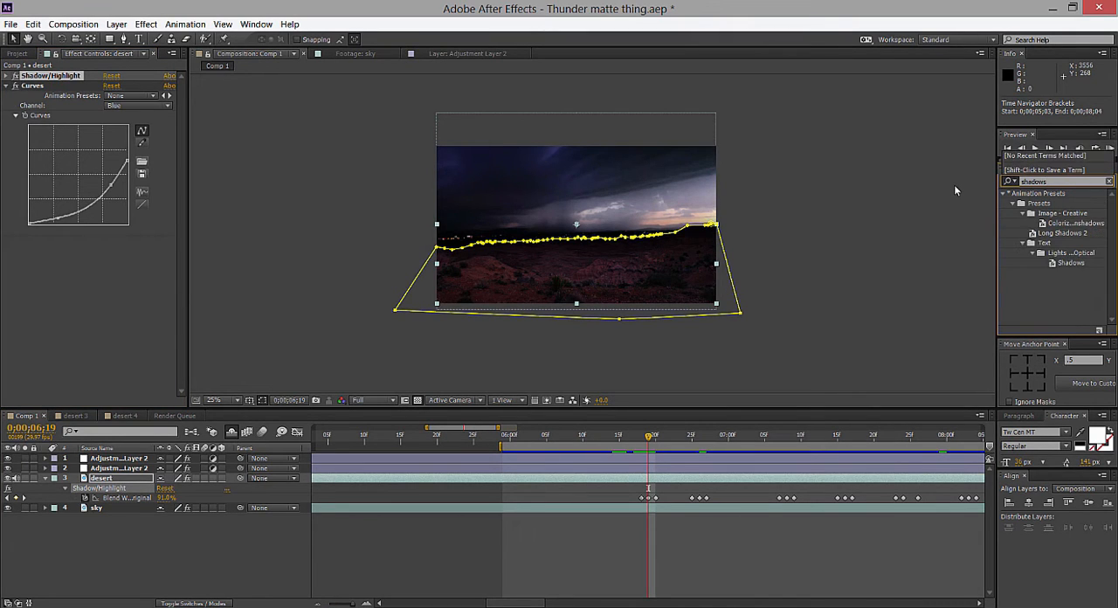
{"action": "key", "text": "BackSpace"}
{"action": "left_click", "coordinate": [1042, 297]}
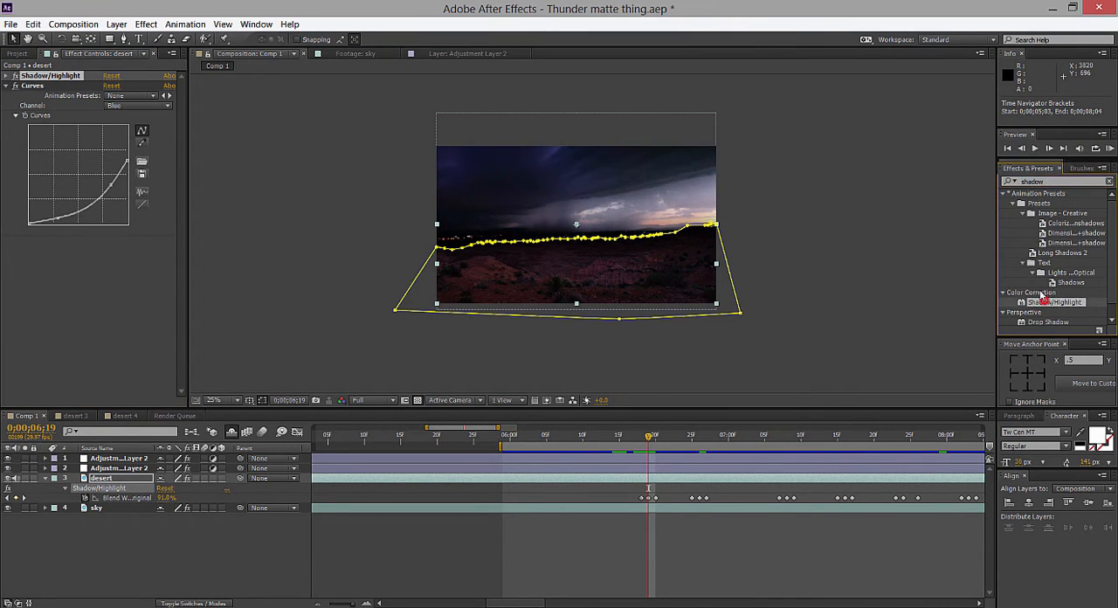
{"action": "left_click", "coordinate": [146, 23]}
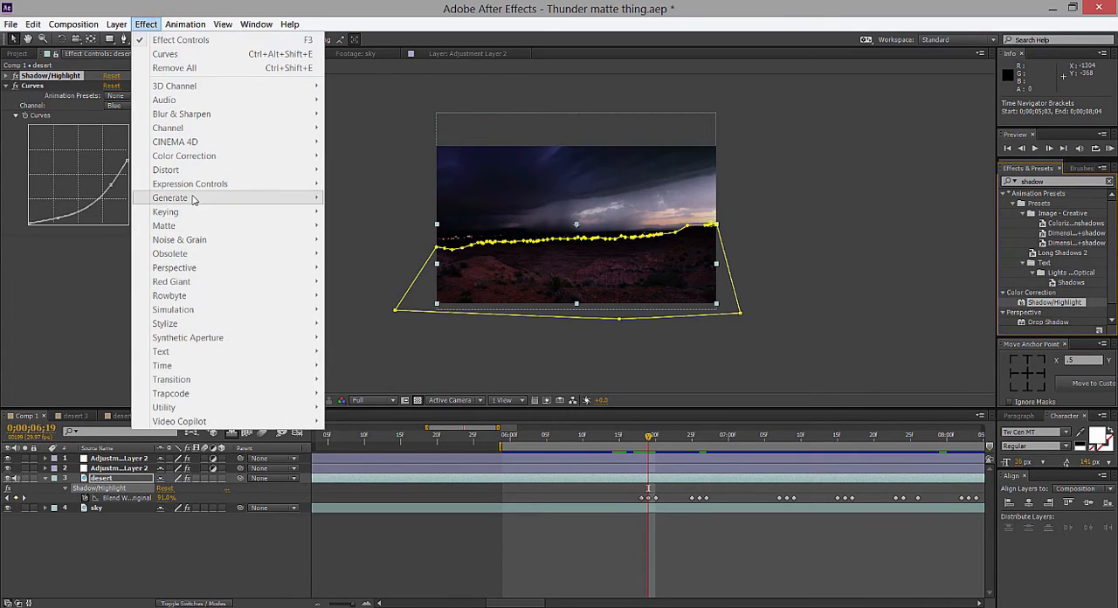
{"action": "left_click", "coordinate": [501, 381]}
Step through the desert layer's Blend With Original keyframes from 0;00;06;19 to 0;00;07;13 and compare the foreground lighting with the sky flashes.
{"action": "scroll", "coordinate": [545, 368], "scroll_direction": "up", "scroll_amount": 1}
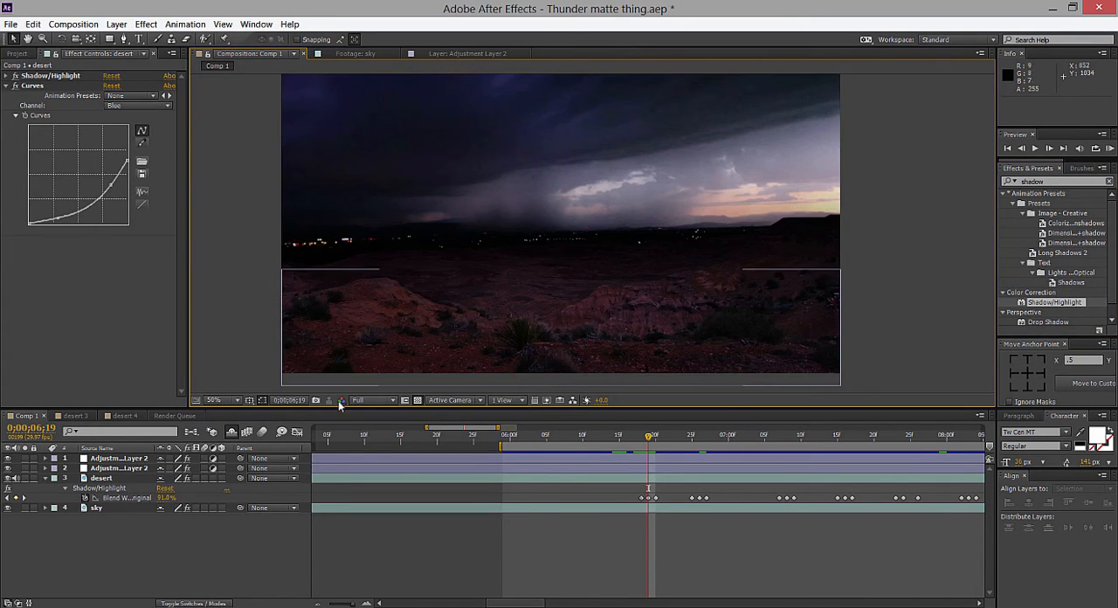
{"action": "mouse_move", "coordinate": [648, 436]}
{"action": "left_mouse_down"}
{"action": "mouse_move", "coordinate": [527, 443]}
{"action": "mouse_move", "coordinate": [657, 444]}
{"action": "mouse_move", "coordinate": [644, 442]}
{"action": "left_mouse_up"}
{"action": "scroll", "coordinate": [644, 388], "scroll_direction": "down", "scroll_amount": 1}
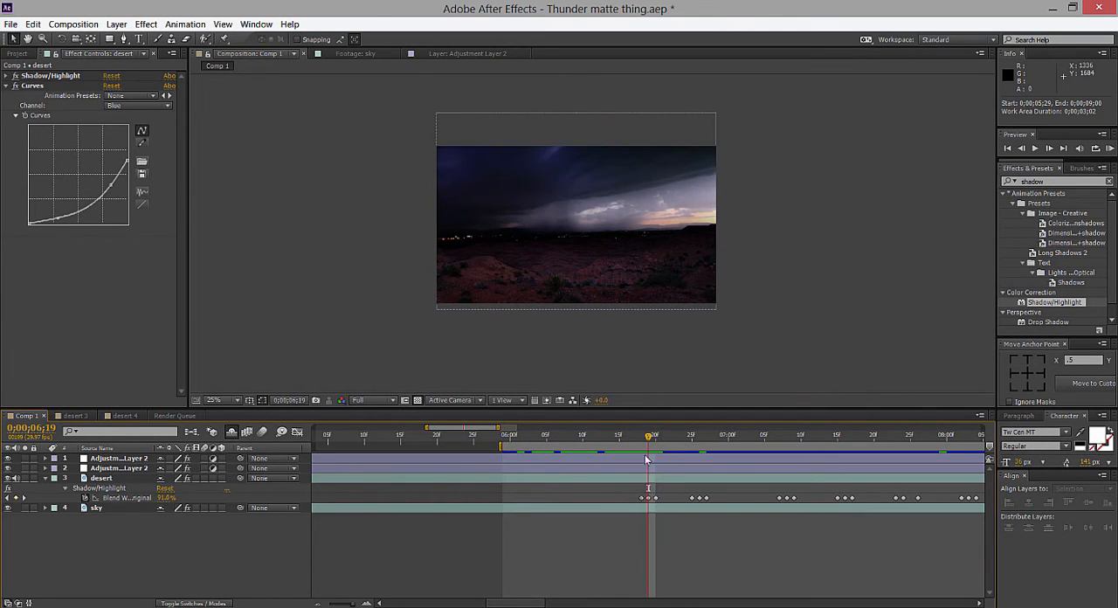
{"action": "left_click", "coordinate": [649, 498]}
{"action": "scroll", "coordinate": [681, 392], "scroll_direction": "up", "scroll_amount": 1}
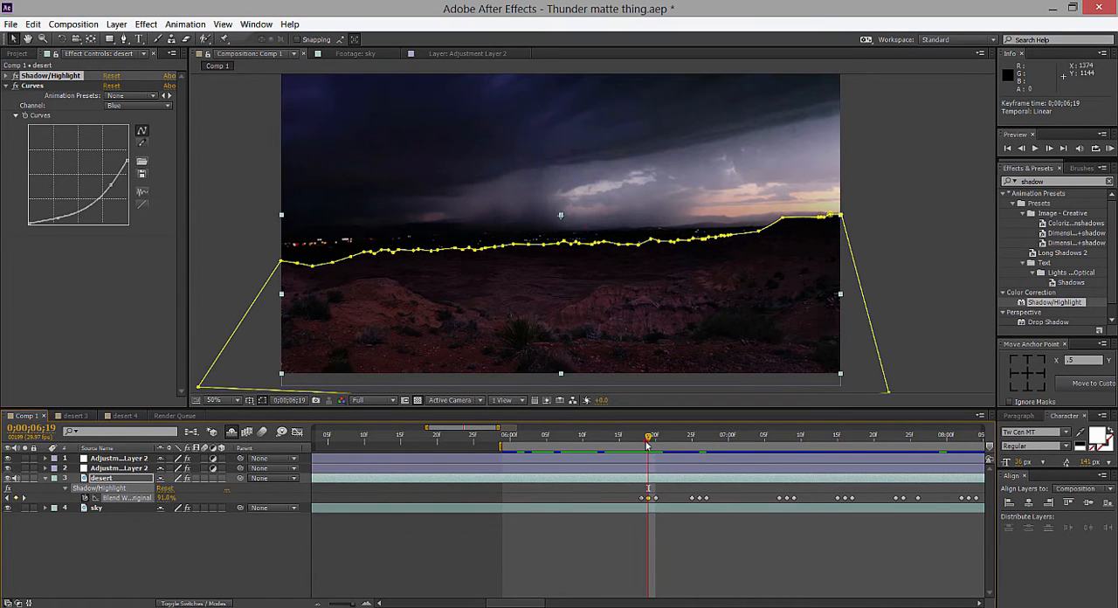
{"action": "left_click_drag", "start_coordinate": [647, 445], "coordinate": [699, 445]}
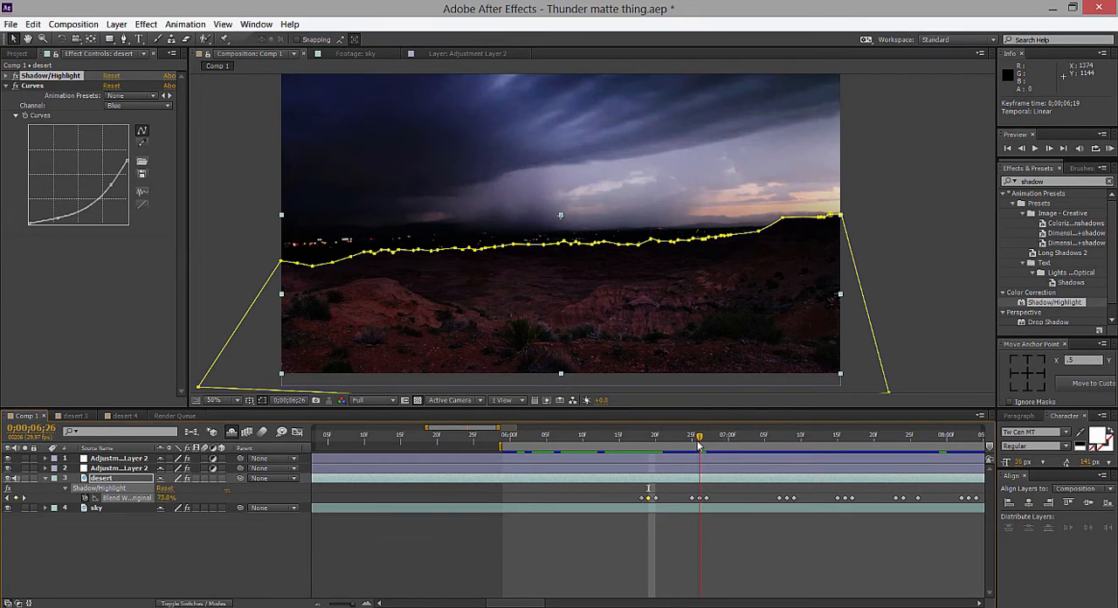
{"action": "left_click", "coordinate": [647, 440]}
{"action": "left_click_drag", "start_coordinate": [647, 439], "coordinate": [823, 440]}
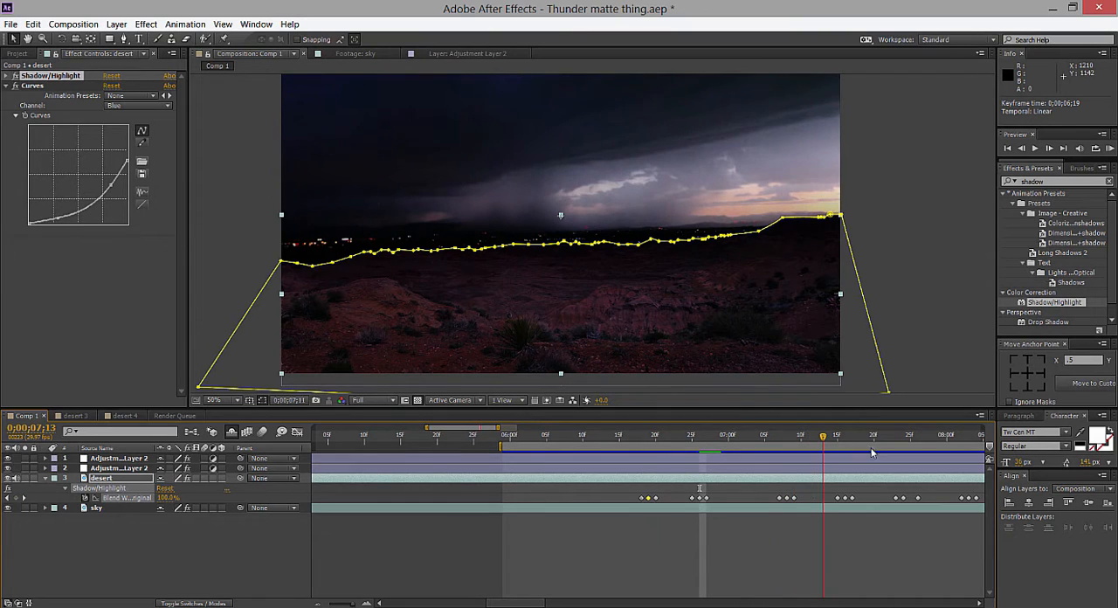
Set the work area to 0;00;06;28 through 0;00;10;18 and review the composite up to 0;00;10;15.
{"action": "left_click_drag", "start_coordinate": [536, 602], "coordinate": [572, 597]}
{"action": "left_click_drag", "start_coordinate": [803, 447], "coordinate": [982, 448]}
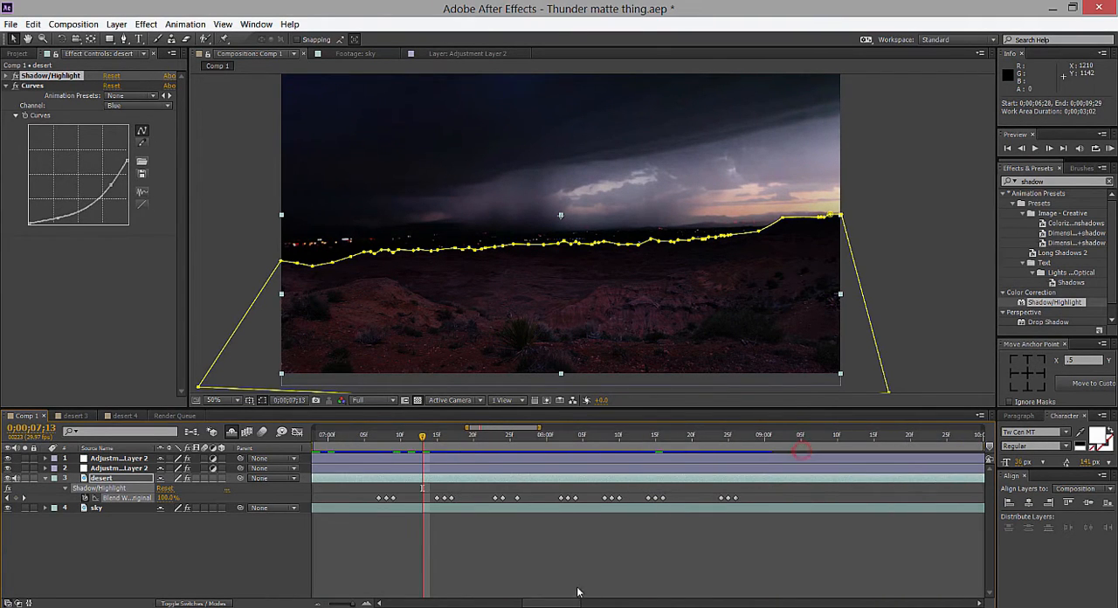
{"action": "left_click_drag", "start_coordinate": [545, 602], "coordinate": [564, 528]}
{"action": "key", "text": "KP_0"}
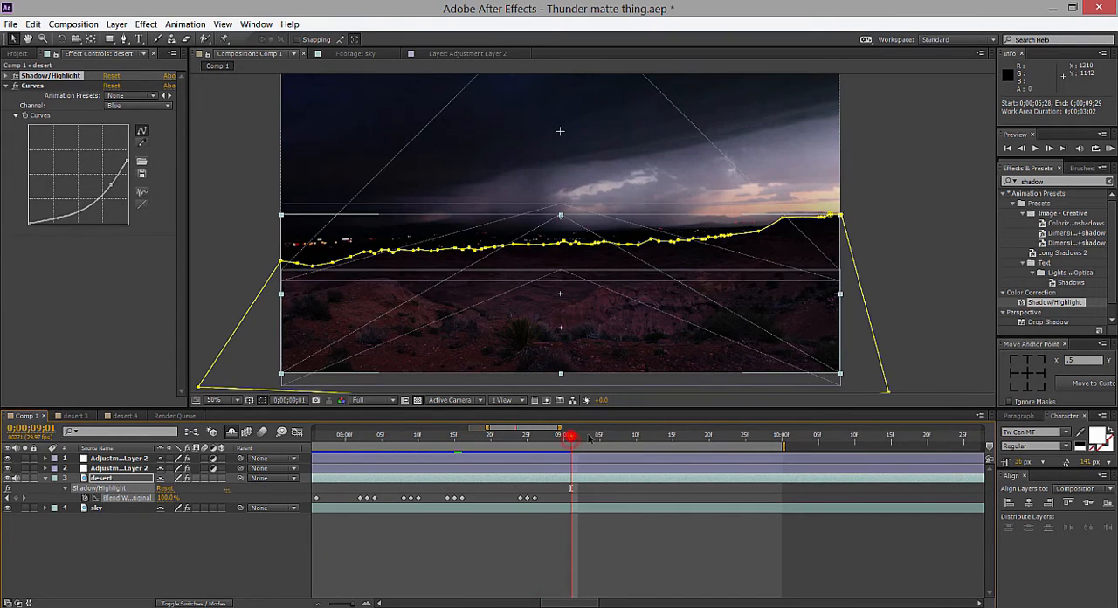
{"action": "left_click", "coordinate": [900, 333]}
{"action": "left_click_drag", "start_coordinate": [644, 444], "coordinate": [921, 445]}
{"action": "left_click_drag", "start_coordinate": [797, 440], "coordinate": [890, 441]}
{"action": "scroll", "coordinate": [758, 311], "scroll_direction": "down", "scroll_amount": 1}
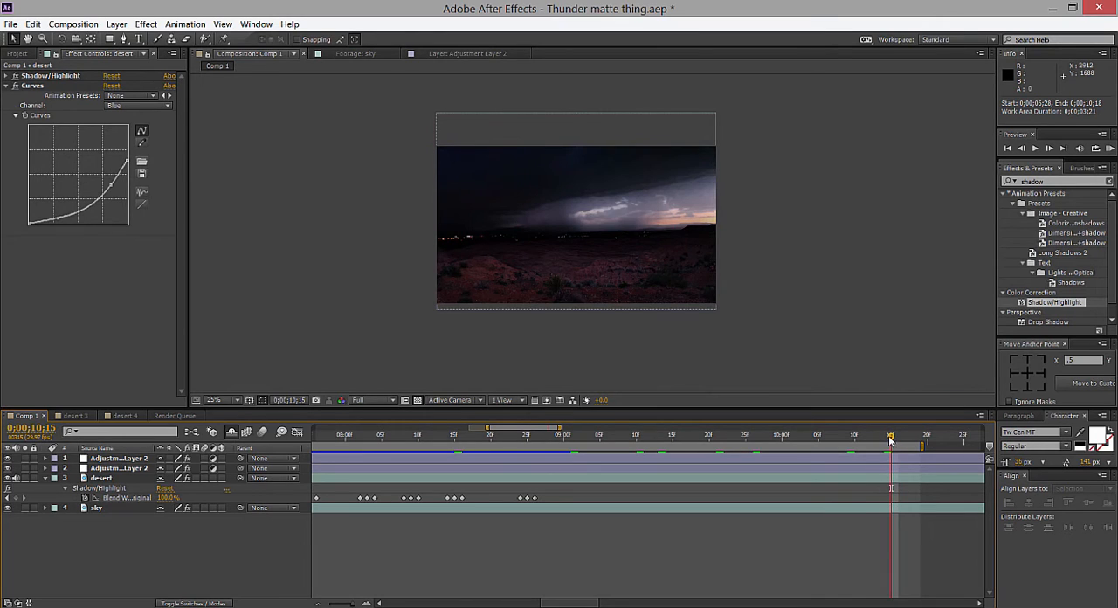
Move the current time to 0;00;08;25 and delete the desert layer's Blend With Original keyframes around it.
{"action": "left_click_drag", "start_coordinate": [514, 440], "coordinate": [528, 441]}
{"action": "left_click_drag", "start_coordinate": [549, 486], "coordinate": [504, 505]}
{"action": "key", "text": "Delete"}
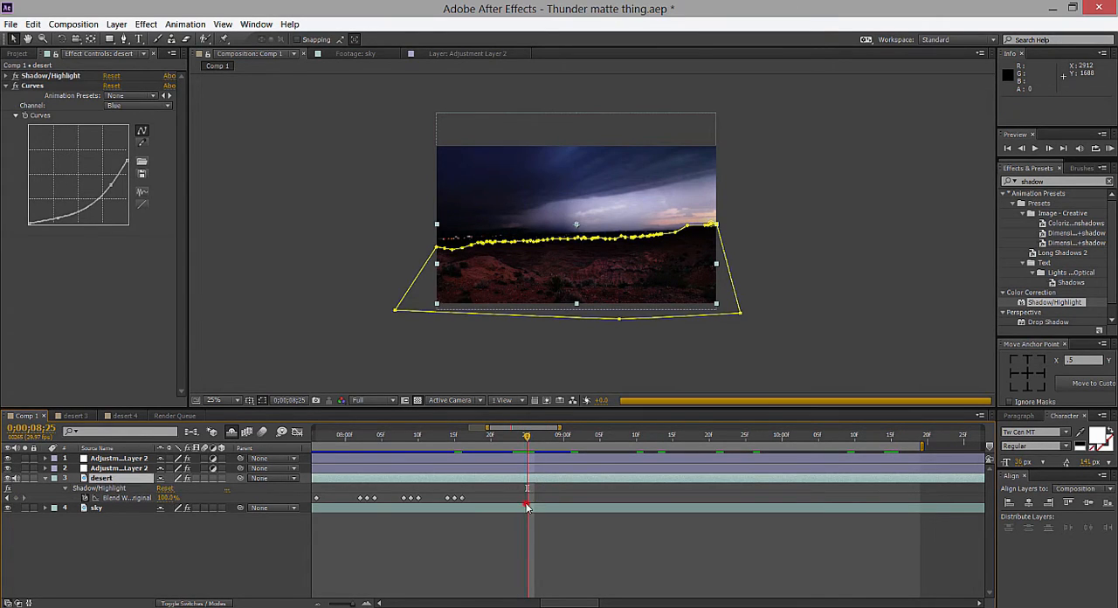
Try applying the Shadow/Highlight effect to the sky layer, and undo it.
{"action": "left_click", "coordinate": [526, 506]}
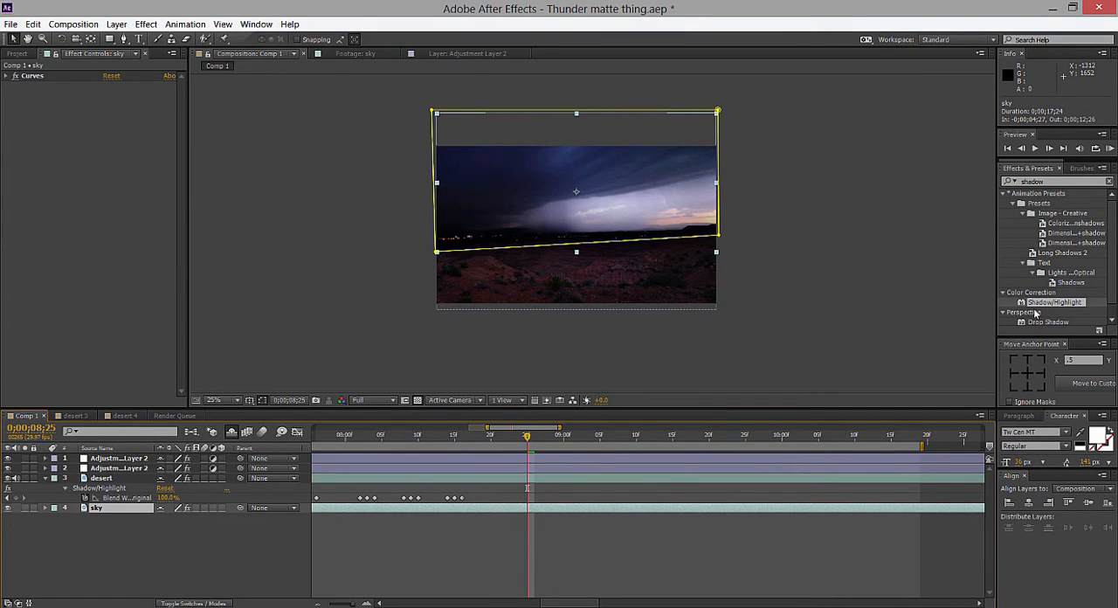
{"action": "mouse_move", "coordinate": [1037, 302]}
{"action": "left_mouse_down"}
{"action": "mouse_move", "coordinate": [821, 332]}
{"action": "mouse_move", "coordinate": [218, 467]}
{"action": "mouse_move", "coordinate": [135, 510]}
{"action": "left_mouse_up"}
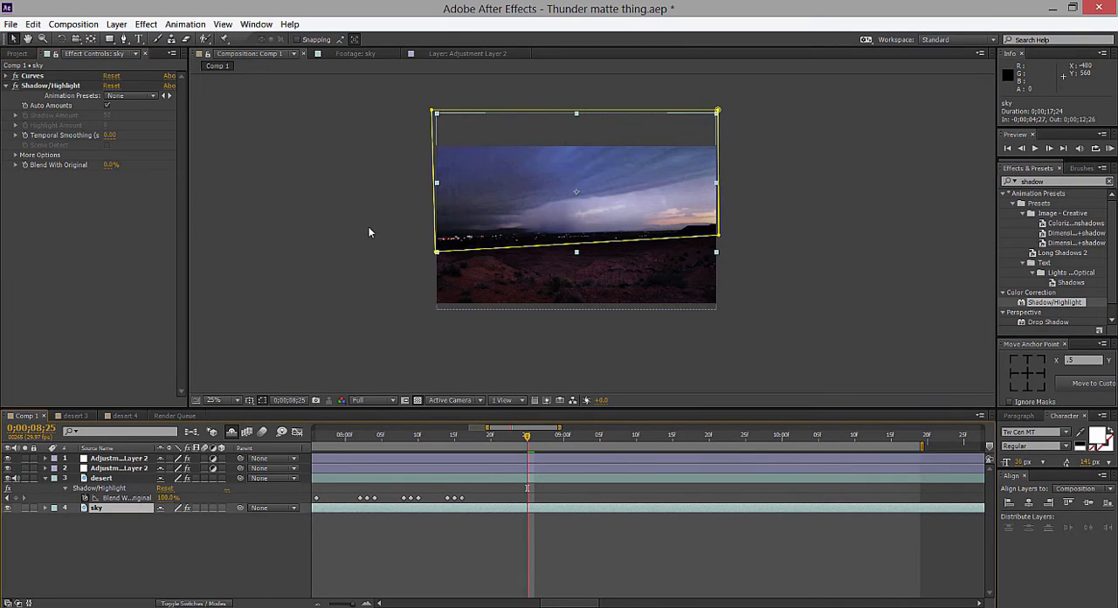
{"action": "key", "text": "ctrl+z"}
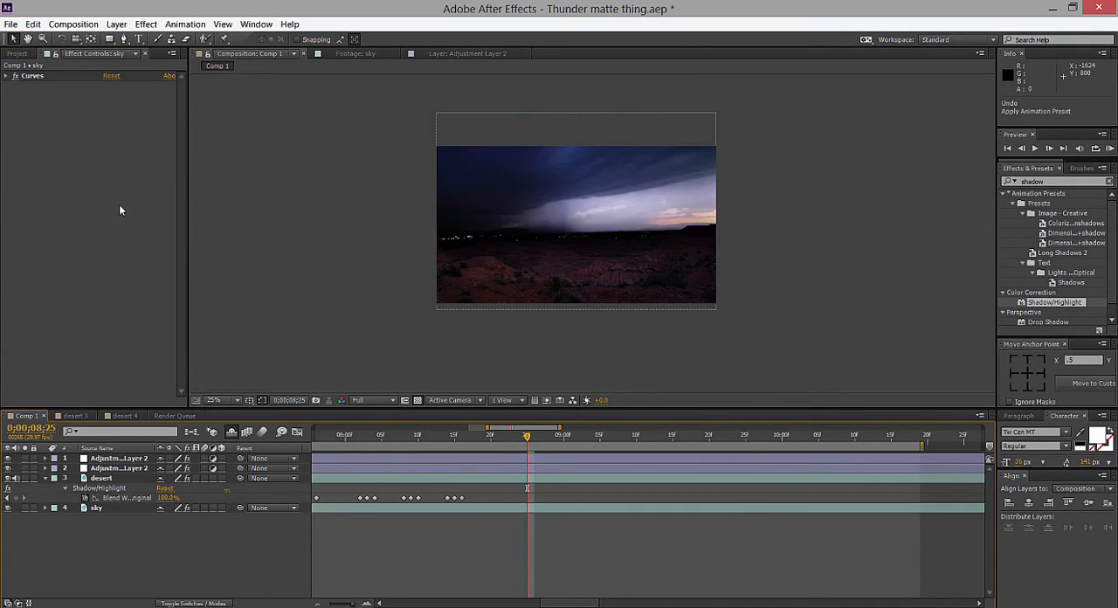
Select the desert layer, collapse its Curves effect and expand its Shadow/Highlight settings.
{"action": "left_click", "coordinate": [109, 479]}
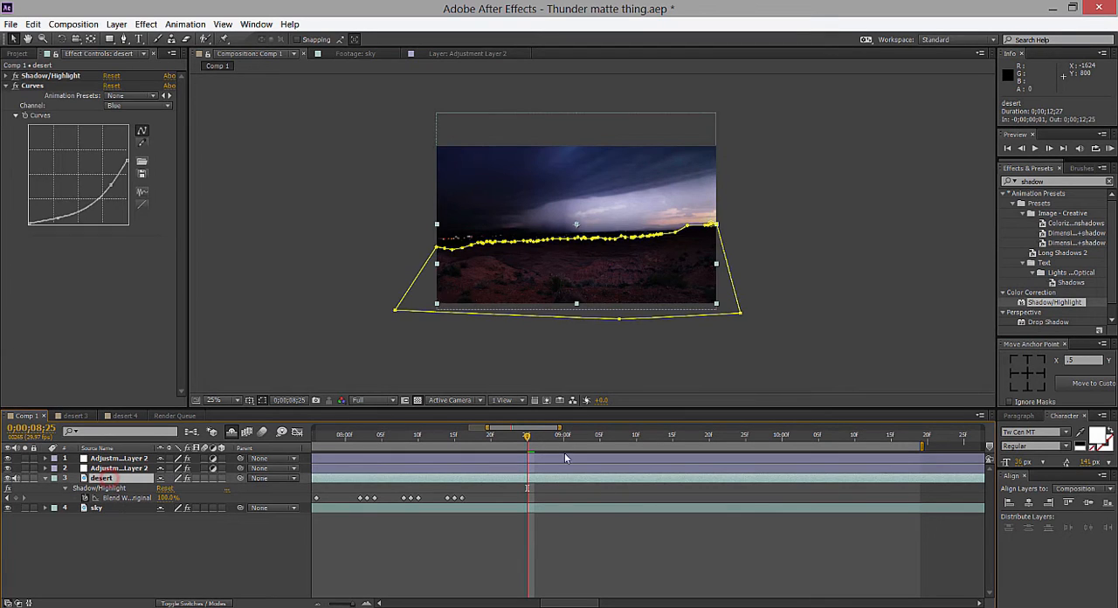
{"action": "key", "text": "period"}
{"action": "left_click_drag", "start_coordinate": [675, 302], "coordinate": [665, 271]}
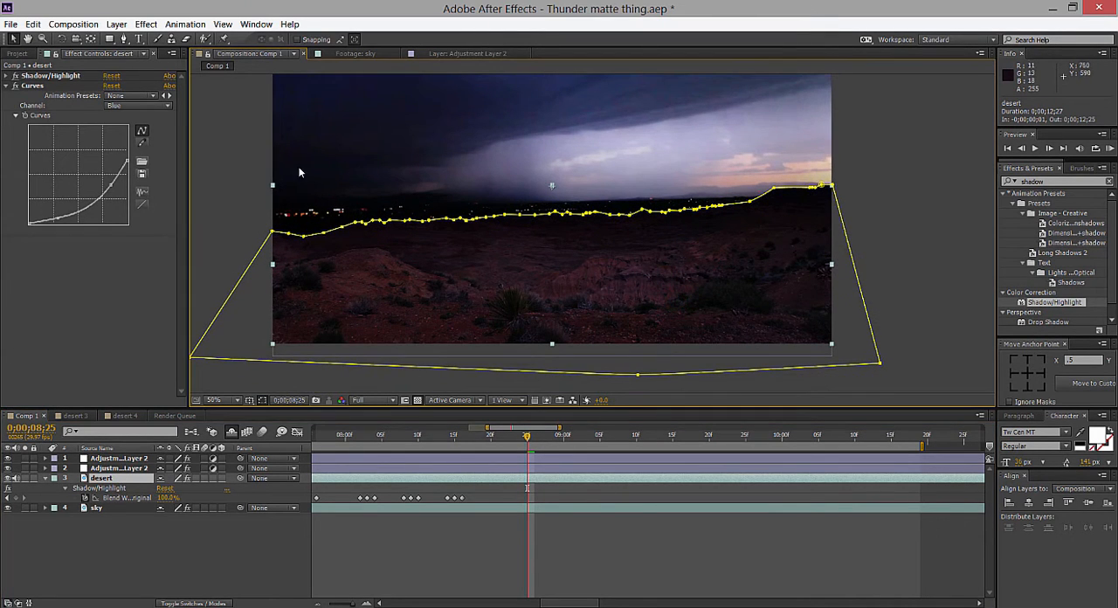
{"action": "left_click", "coordinate": [8, 86]}
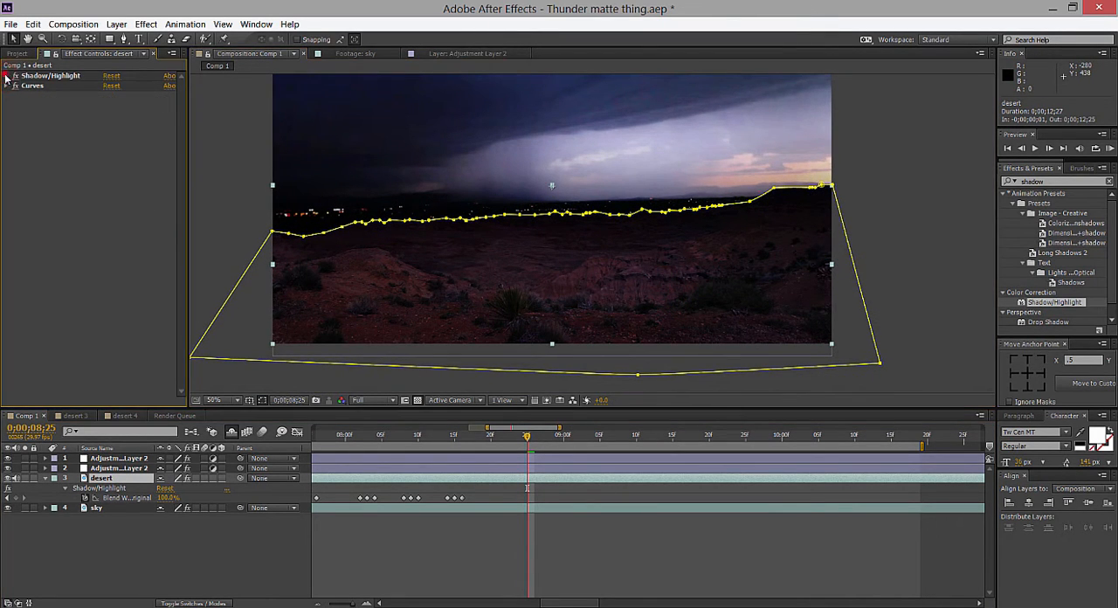
{"action": "left_click", "coordinate": [9, 75]}
Try both orders of the desert layer's effects, then place Shadow/Highlight after Curves with the current time at 0;00;08;15.
{"action": "left_click_drag", "start_coordinate": [73, 76], "coordinate": [45, 255]}
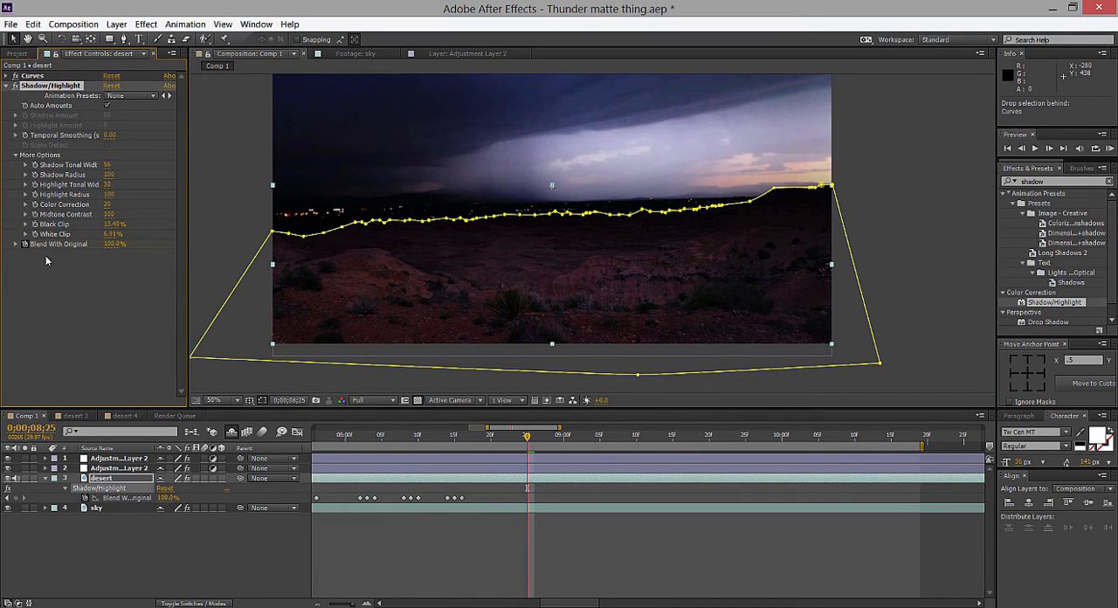
{"action": "left_click_drag", "start_coordinate": [53, 76], "coordinate": [58, 285]}
{"action": "left_click_drag", "start_coordinate": [526, 436], "coordinate": [454, 436]}
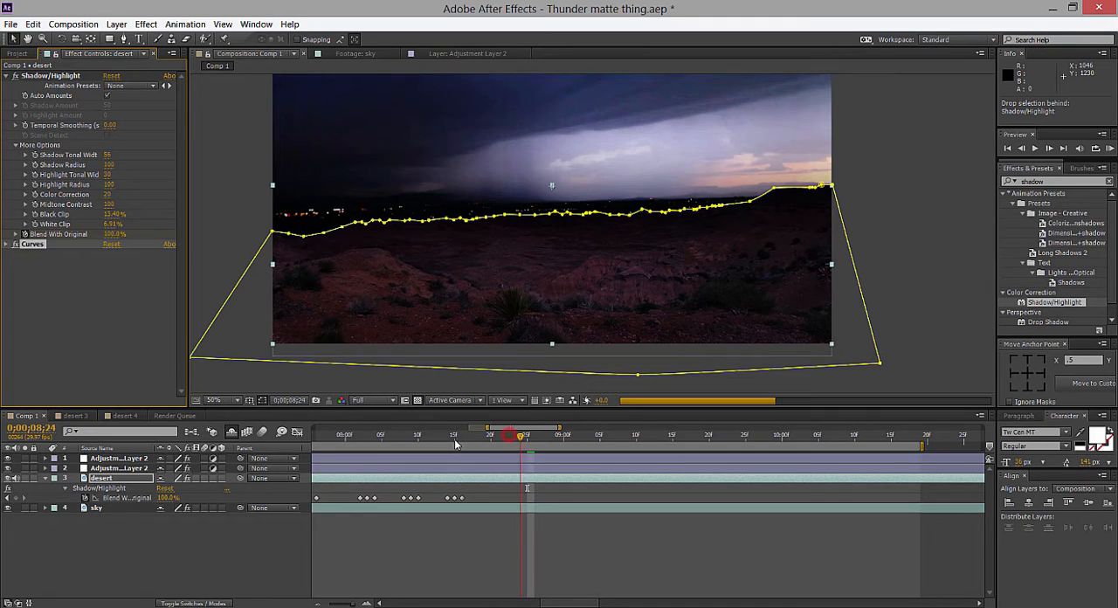
{"action": "left_click", "coordinate": [54, 77]}
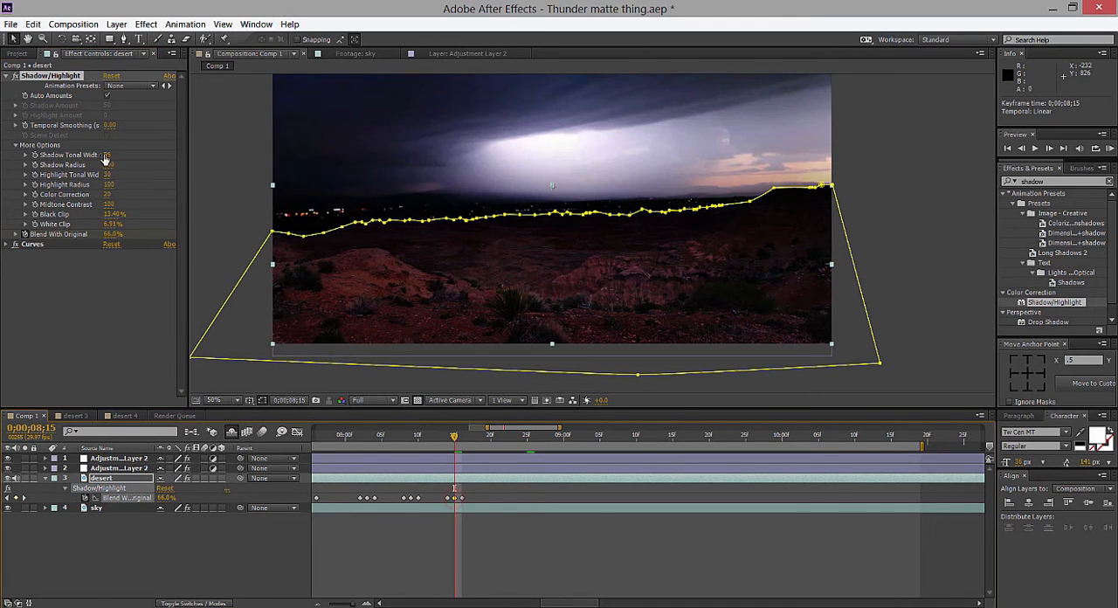
{"action": "left_click_drag", "start_coordinate": [54, 76], "coordinate": [58, 273]}
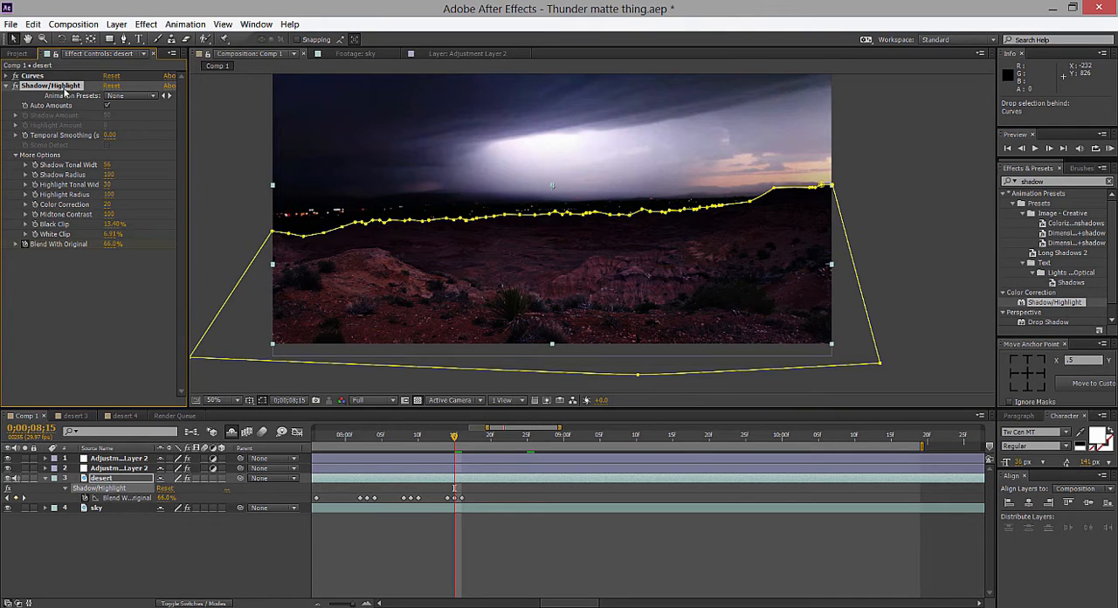
Swap the order of Curves and Shadow/Highlight back and forth to compare the foreground, ending with Shadow/Highlight after Curves.
{"action": "mouse_move", "coordinate": [453, 436]}
{"action": "left_mouse_down"}
{"action": "mouse_move", "coordinate": [469, 449]}
{"action": "mouse_move", "coordinate": [455, 448]}
{"action": "left_mouse_up"}
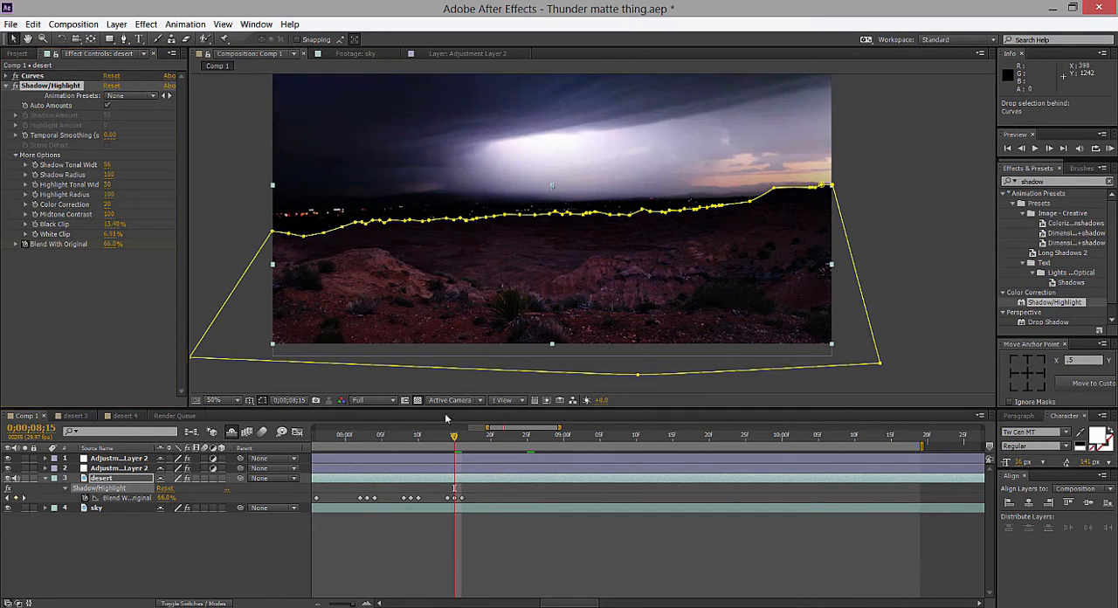
{"action": "left_click_drag", "start_coordinate": [35, 76], "coordinate": [52, 254]}
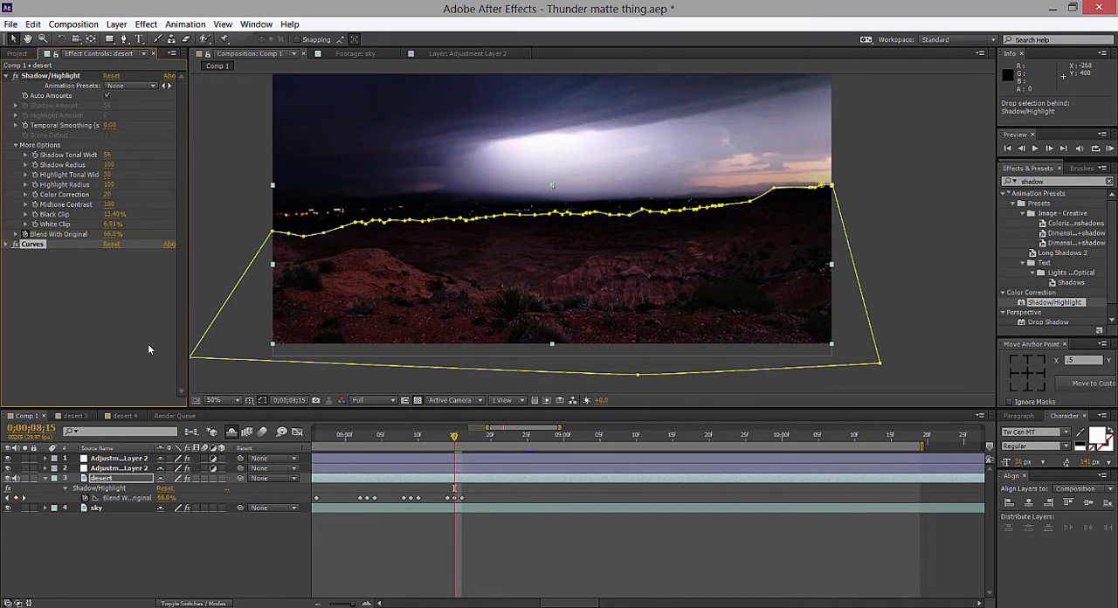
{"action": "key", "text": "ctrl+z"}
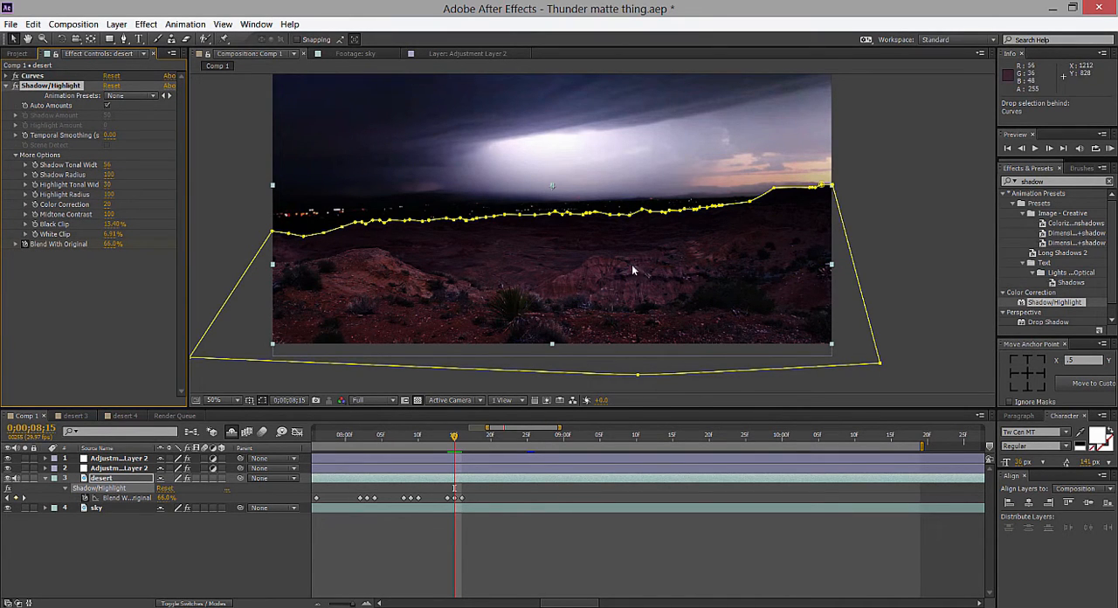
{"action": "left_click_drag", "start_coordinate": [41, 77], "coordinate": [44, 297]}
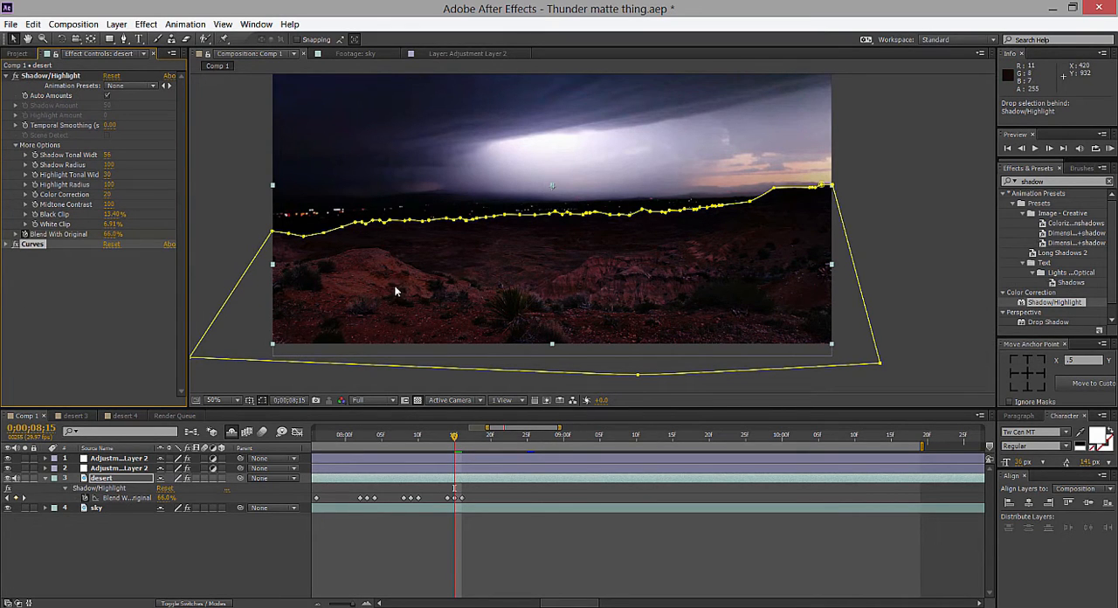
{"action": "left_click_drag", "start_coordinate": [64, 78], "coordinate": [59, 274]}
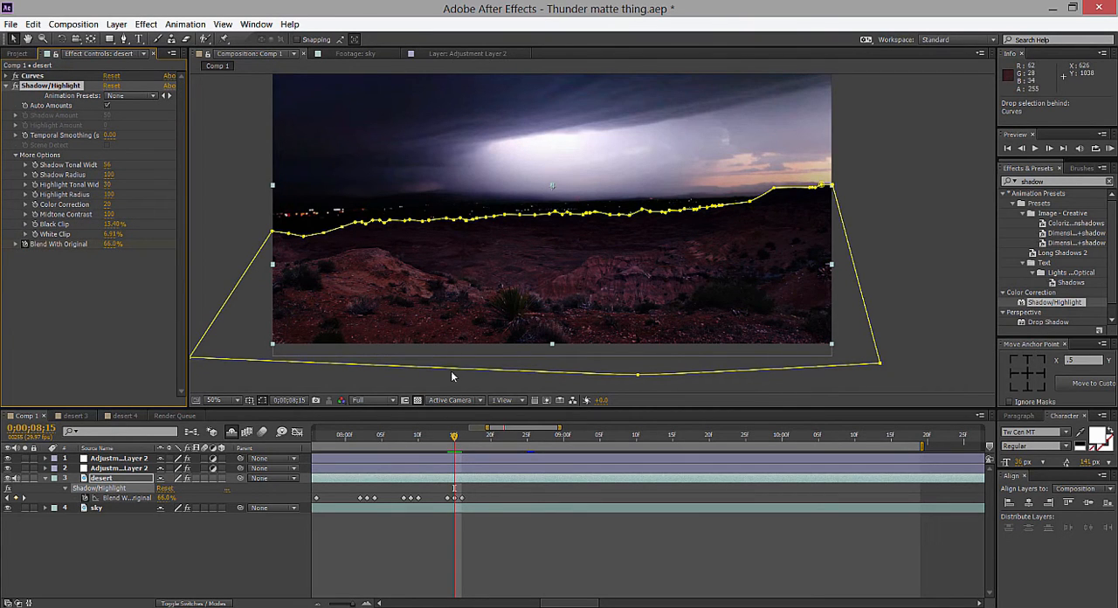
Return the current time to 0;00;08;25 and deselect the desert layer.
{"action": "left_click", "coordinate": [450, 439]}
{"action": "left_click_drag", "start_coordinate": [451, 442], "coordinate": [530, 444]}
{"action": "scroll", "coordinate": [675, 335], "scroll_direction": "down", "scroll_amount": 2}
{"action": "scroll", "coordinate": [675, 335], "scroll_direction": "up", "scroll_amount": 2}
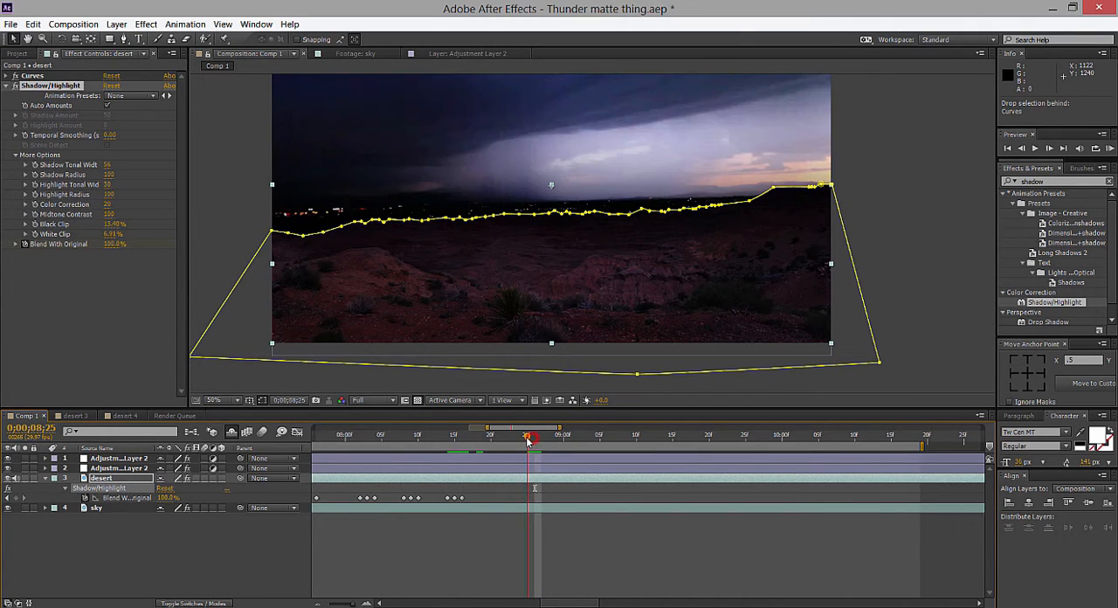
{"action": "left_click", "coordinate": [525, 496]}
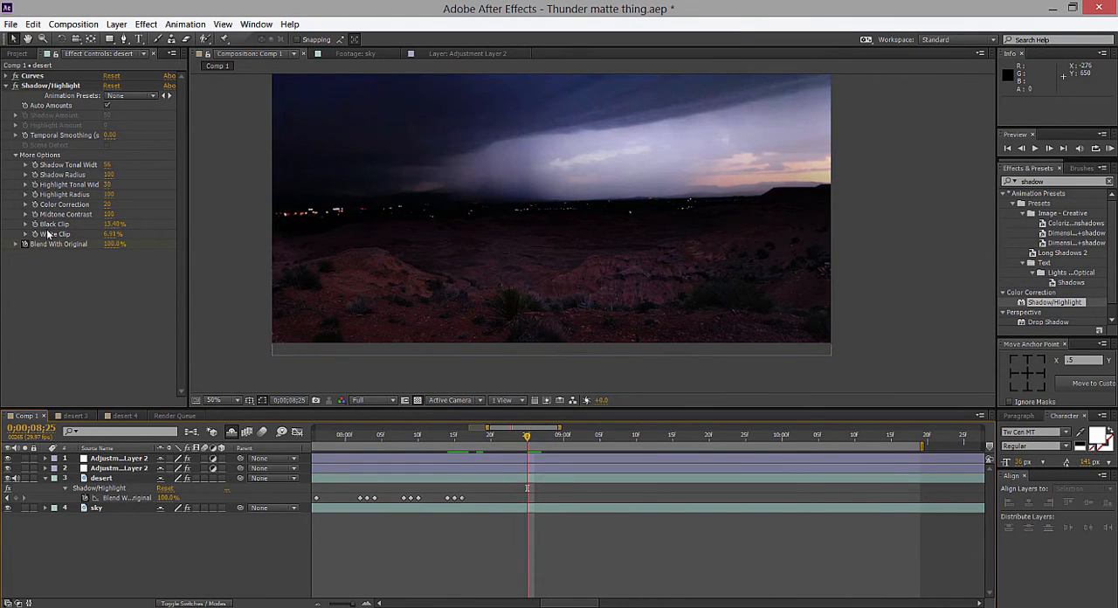
{"action": "left_click", "coordinate": [156, 494]}
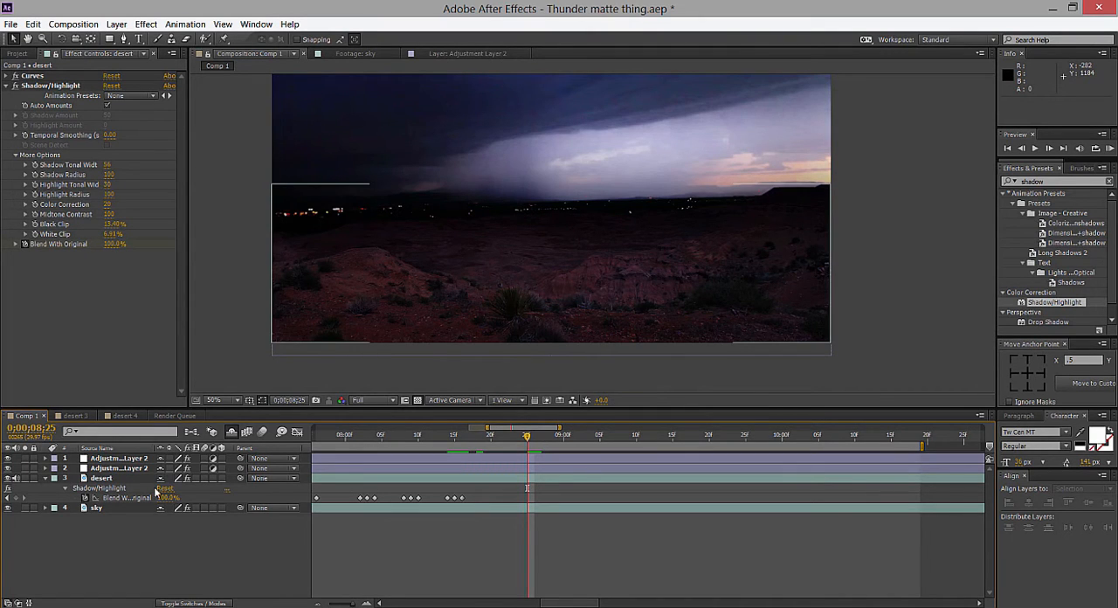
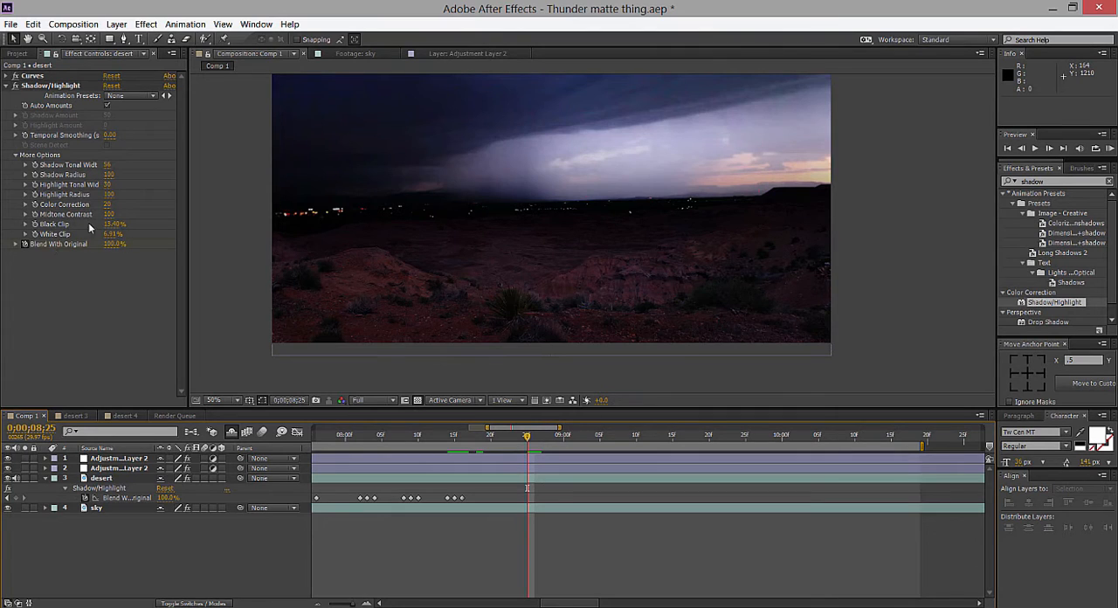
Try keyframing White Clip in the desert layer's Shadow/Highlight, raising it to 9.81% with Blend With Original at 0%.
{"action": "left_click", "coordinate": [36, 235]}
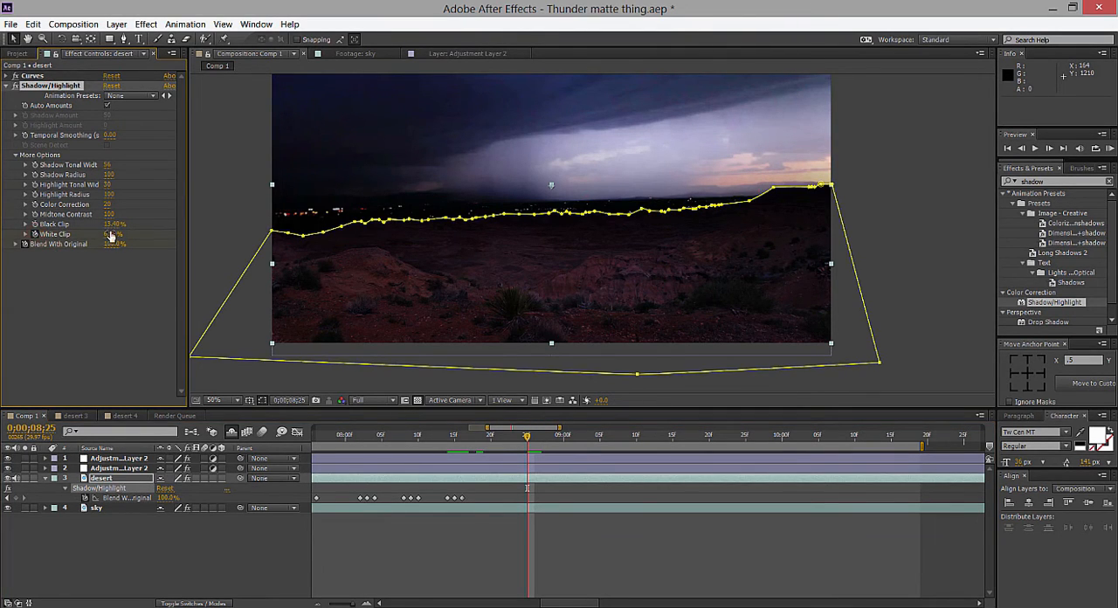
{"action": "left_click_drag", "start_coordinate": [111, 235], "coordinate": [126, 233]}
{"action": "left_click_drag", "start_coordinate": [115, 245], "coordinate": [26, 247]}
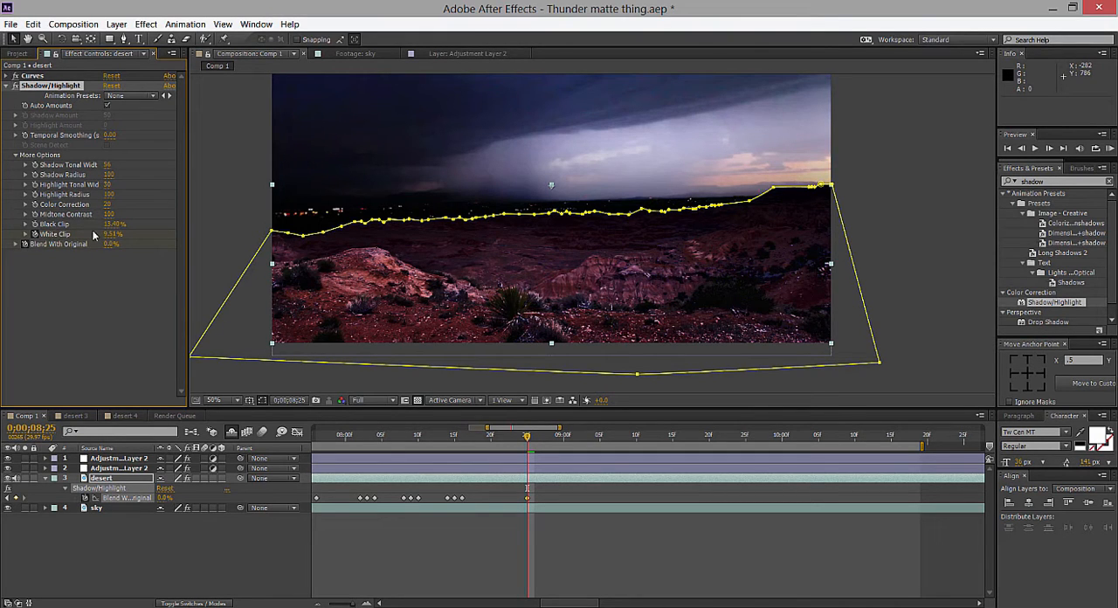
{"action": "left_click_drag", "start_coordinate": [111, 235], "coordinate": [124, 234]}
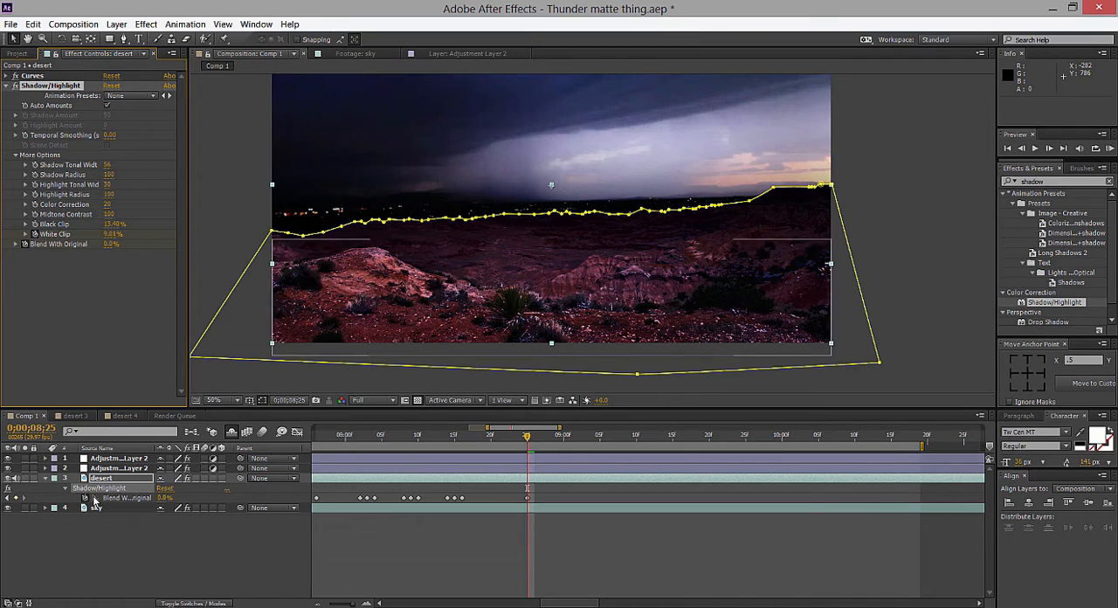
Try White Clip and Black Clip at 0% in the desert layer's Shadow/Highlight effect.
{"action": "left_click", "coordinate": [110, 234]}
{"action": "type", "text": "0"}
{"action": "key", "text": "Return"}
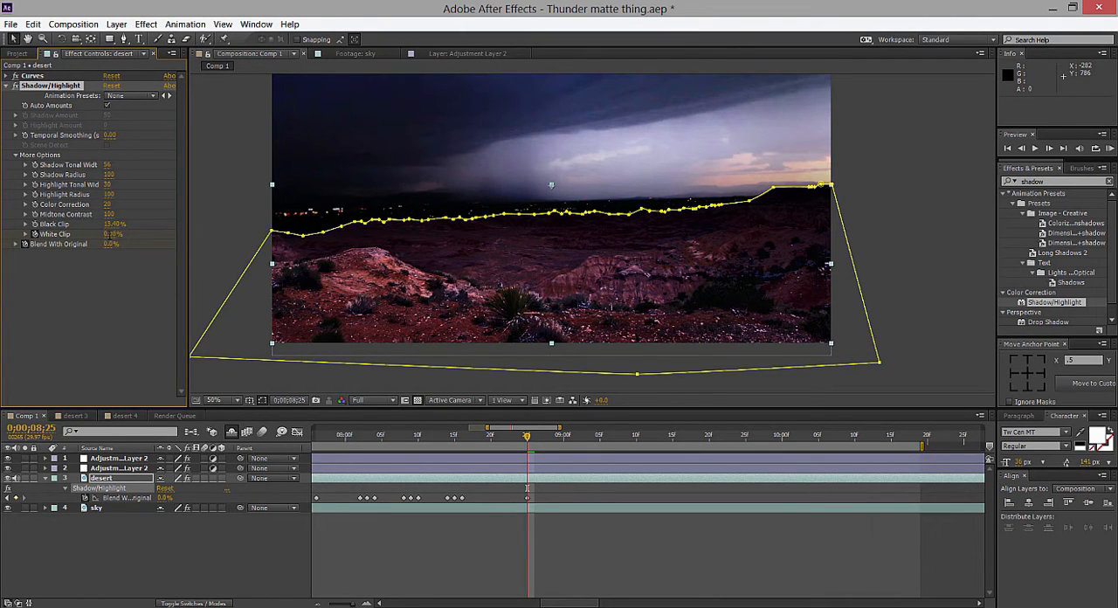
{"action": "left_click", "coordinate": [115, 225]}
{"action": "type", "text": "0"}
{"action": "key", "text": "Return"}
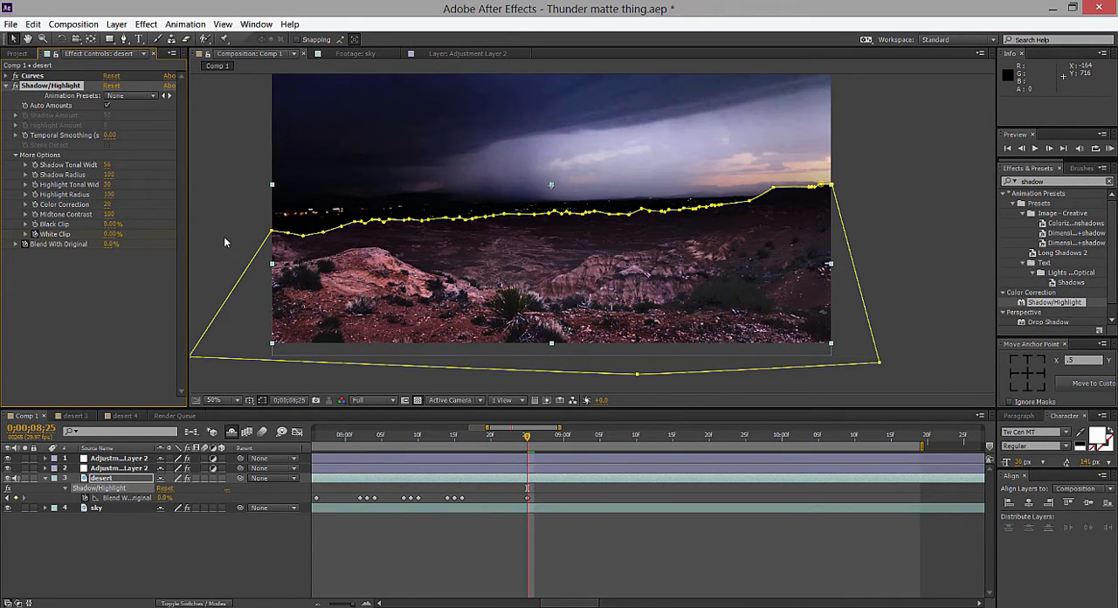
Undo the Black Clip, White Clip and Blend With Original changes on the desert layer.
{"action": "key", "text": "ctrl+z"}
{"action": "key", "text": "z"}
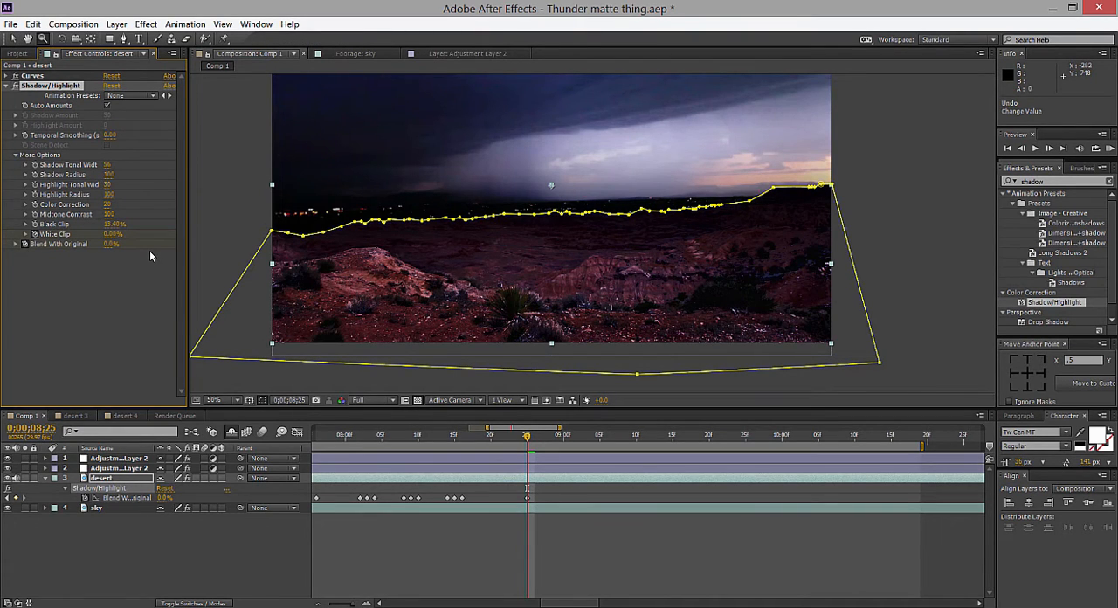
{"action": "left_click", "coordinate": [106, 264]}
{"action": "key", "text": "ctrl+z"}
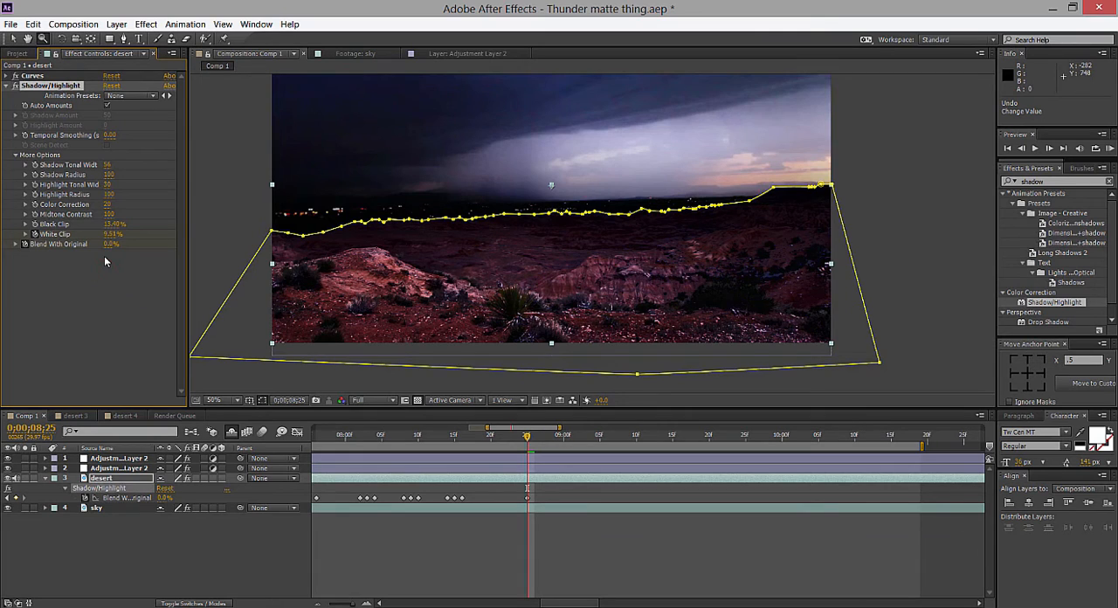
{"action": "key", "text": "ctrl+z"}
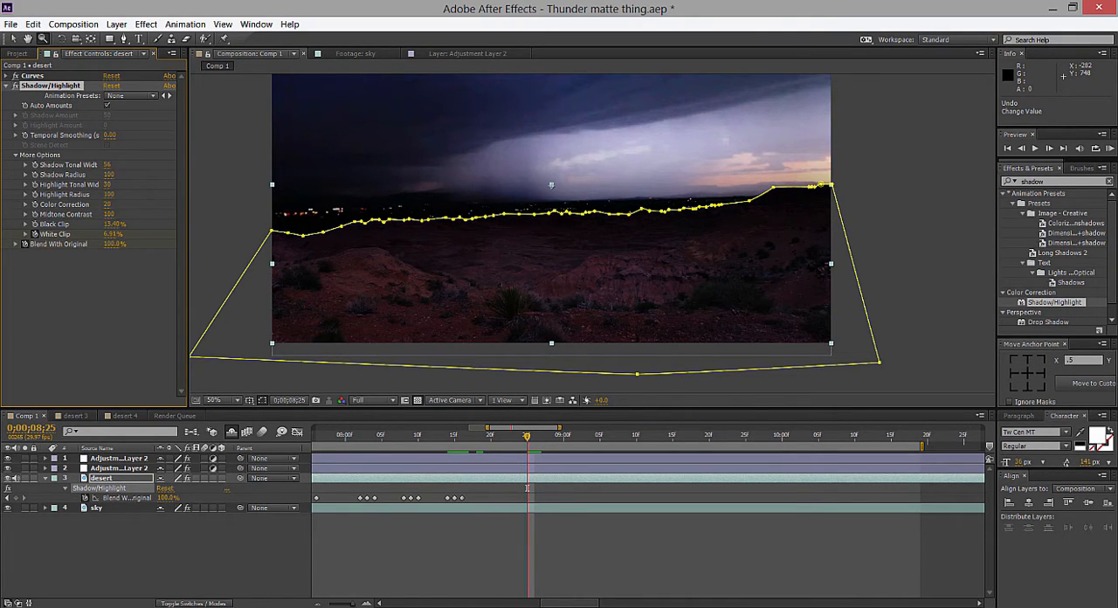
Reveal the desert layer's keyframed properties, undo the White Clip keyframing and deselect the layer.
{"action": "key", "text": "u"}
{"action": "key", "text": "u"}
{"action": "key", "text": "u"}
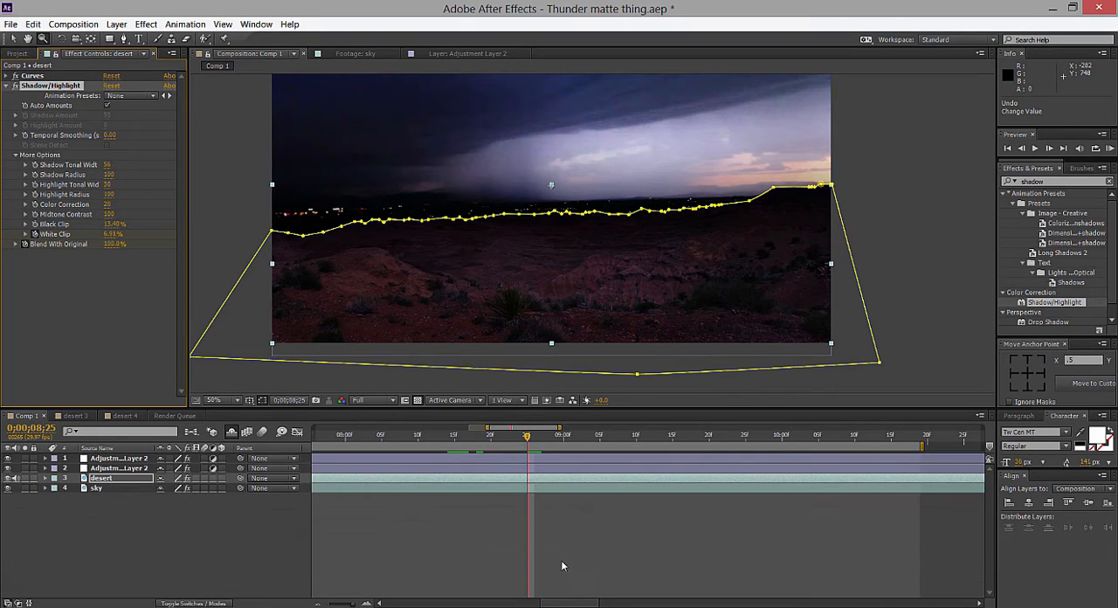
{"action": "key", "text": "u"}
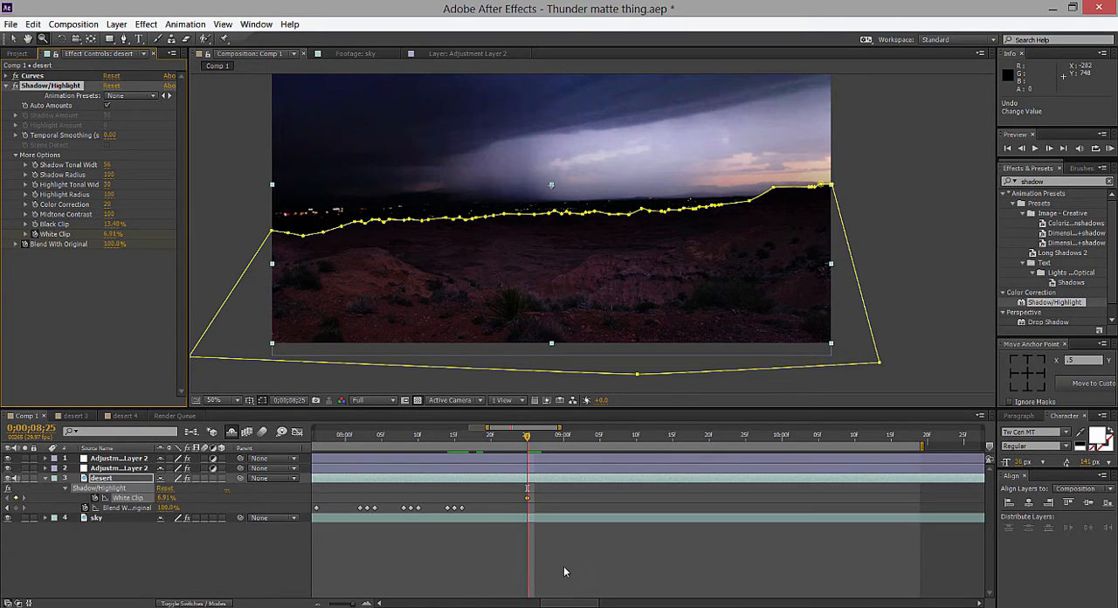
{"action": "left_click", "coordinate": [571, 598]}
{"action": "left_click_drag", "start_coordinate": [567, 600], "coordinate": [536, 602]}
{"action": "key", "text": "ctrl+z"}
{"action": "left_click", "coordinate": [151, 297]}
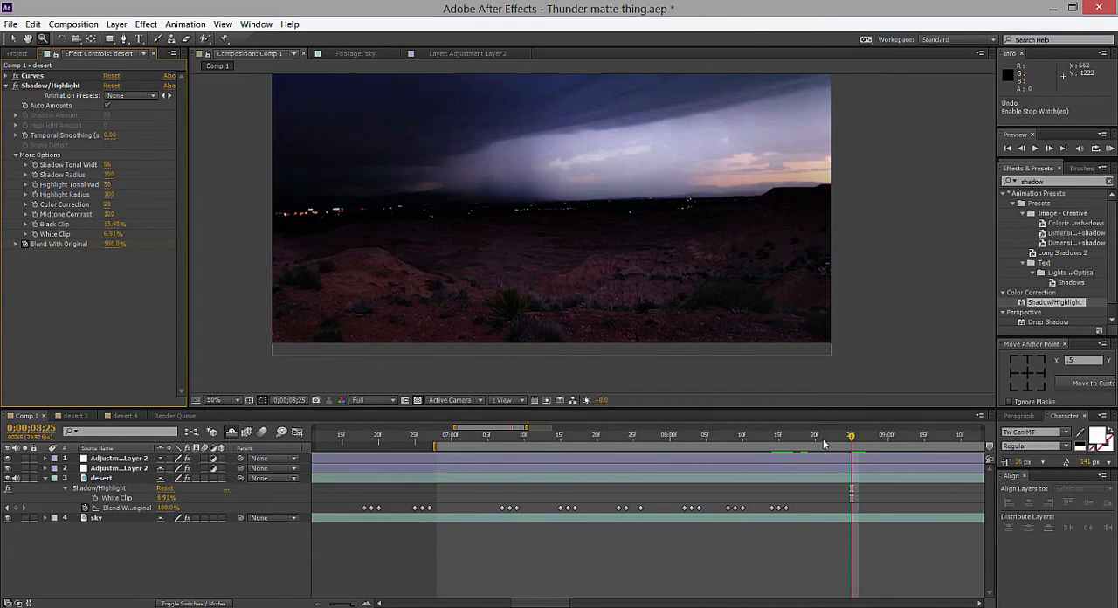
Compare the desert layer's Blend With Original keyframes at 0;00;08;15 and 0;00;07;08, selecting the keyframe at each time.
{"action": "left_click", "coordinate": [778, 437]}
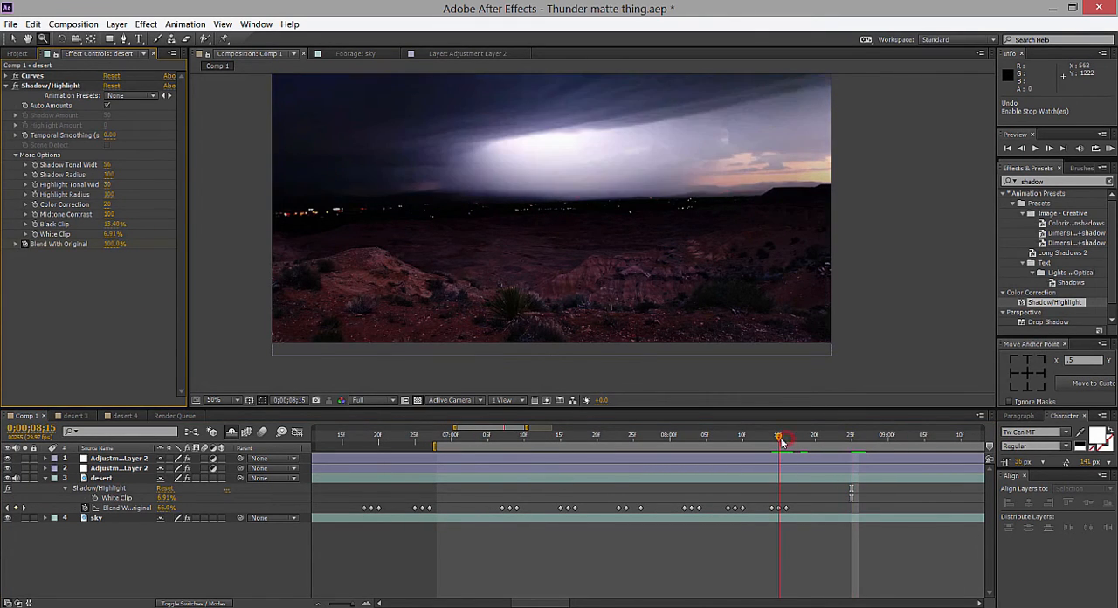
{"action": "left_click", "coordinate": [779, 509]}
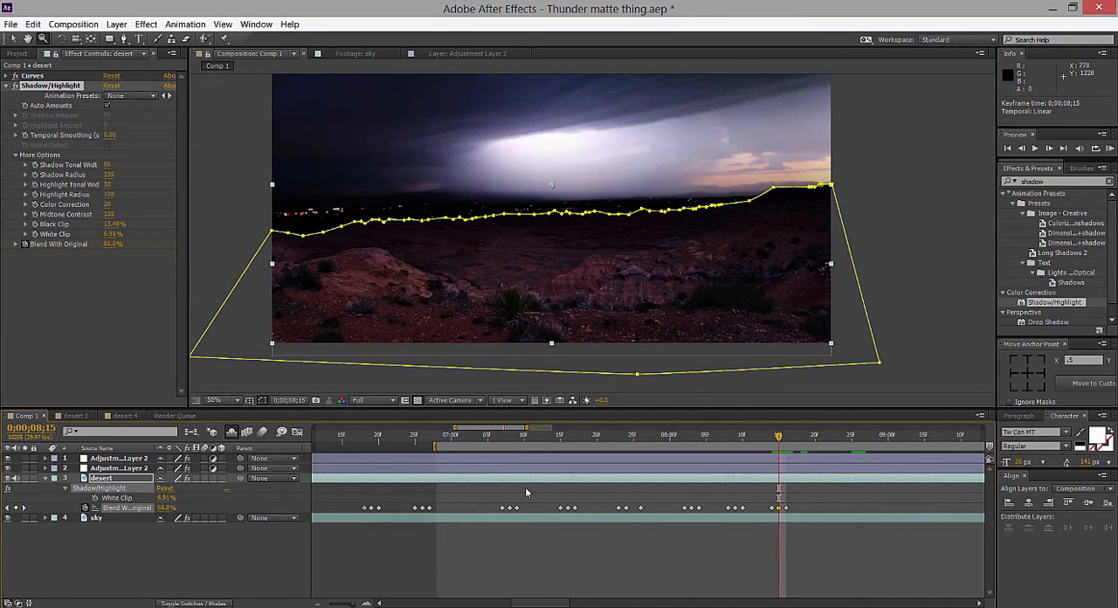
{"action": "left_click", "coordinate": [510, 444]}
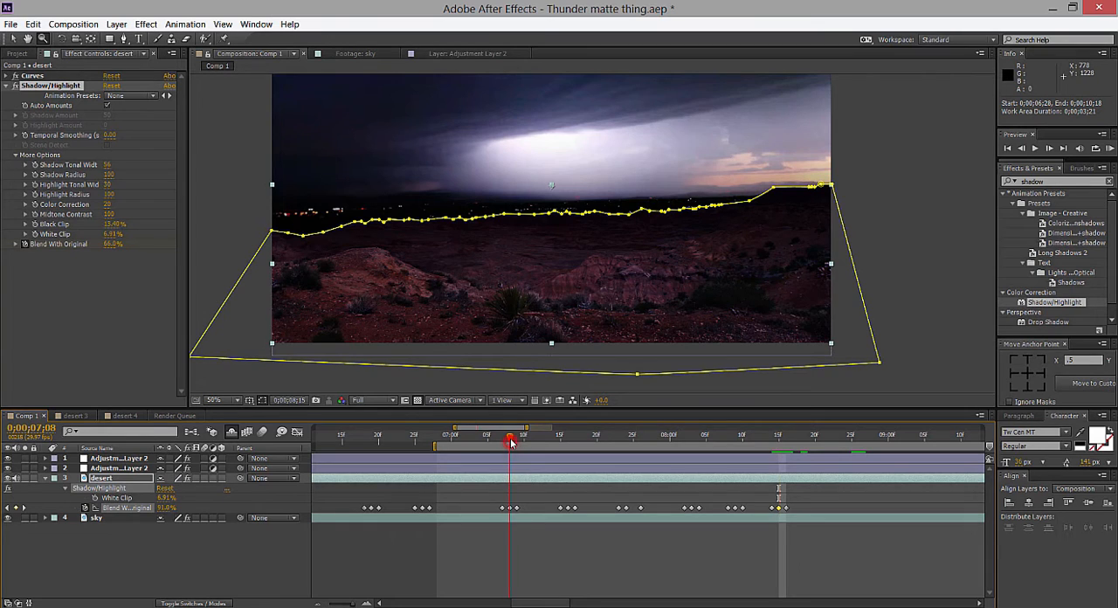
{"action": "left_click", "coordinate": [510, 507]}
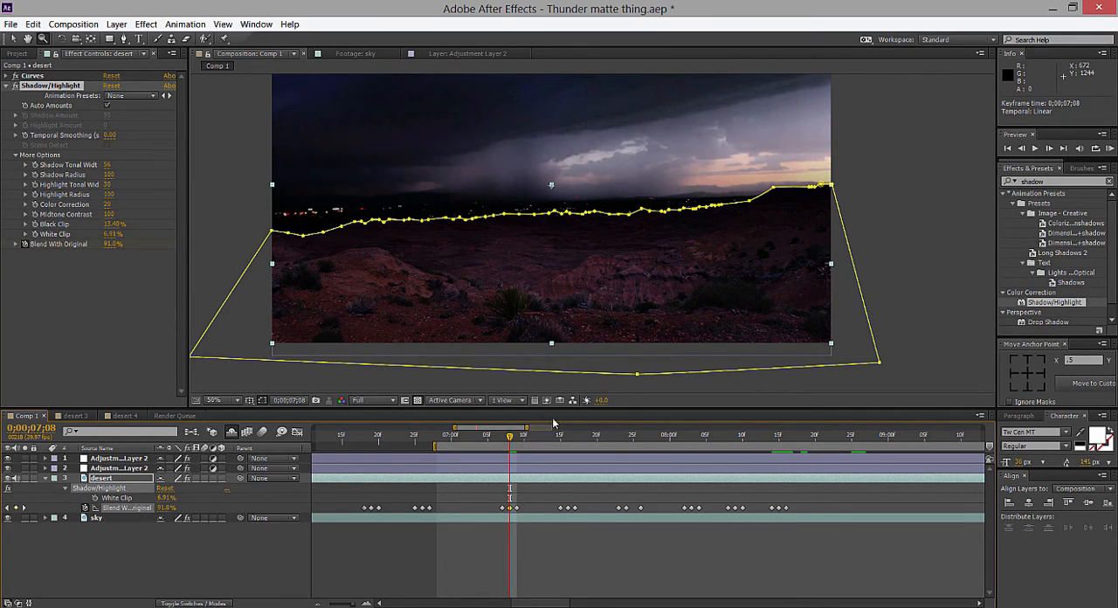
Copy the desert layer's Shadow/Highlight effect onto the sky layer and set its Blend With Original to 0%.
{"action": "left_click", "coordinate": [76, 87]}
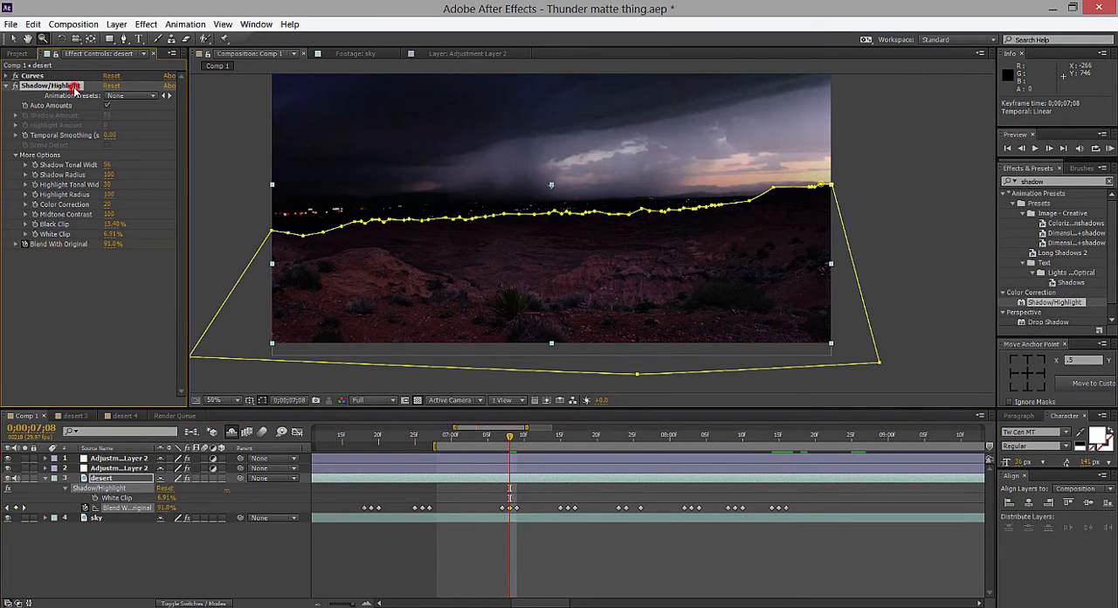
{"action": "left_click", "coordinate": [132, 518]}
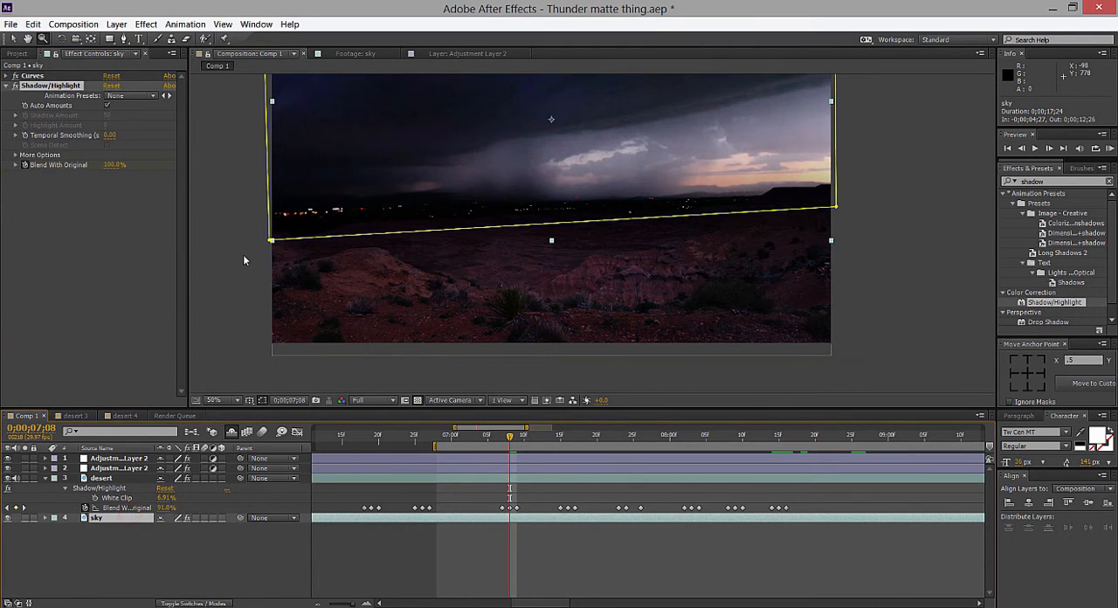
{"action": "left_click_drag", "start_coordinate": [570, 186], "coordinate": [552, 309]}
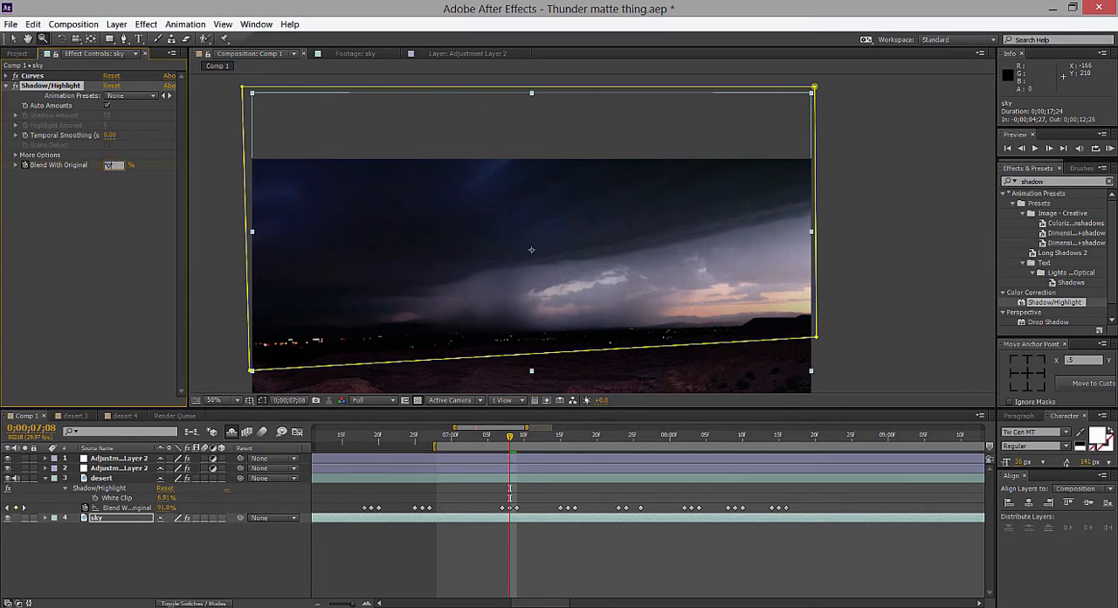
{"action": "type", "text": "0"}
{"action": "key", "text": "Return"}
Expand More Options in the sky layer's Shadow/Highlight and set Black Clip and White Clip to 0%.
{"action": "left_click", "coordinate": [15, 155]}
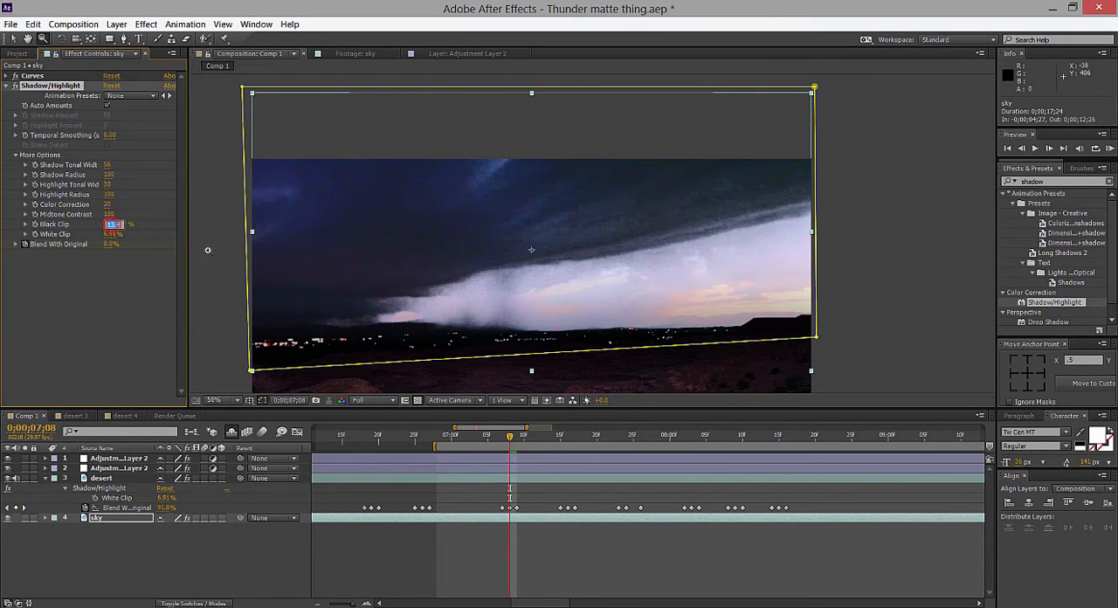
{"action": "left_click", "coordinate": [158, 230]}
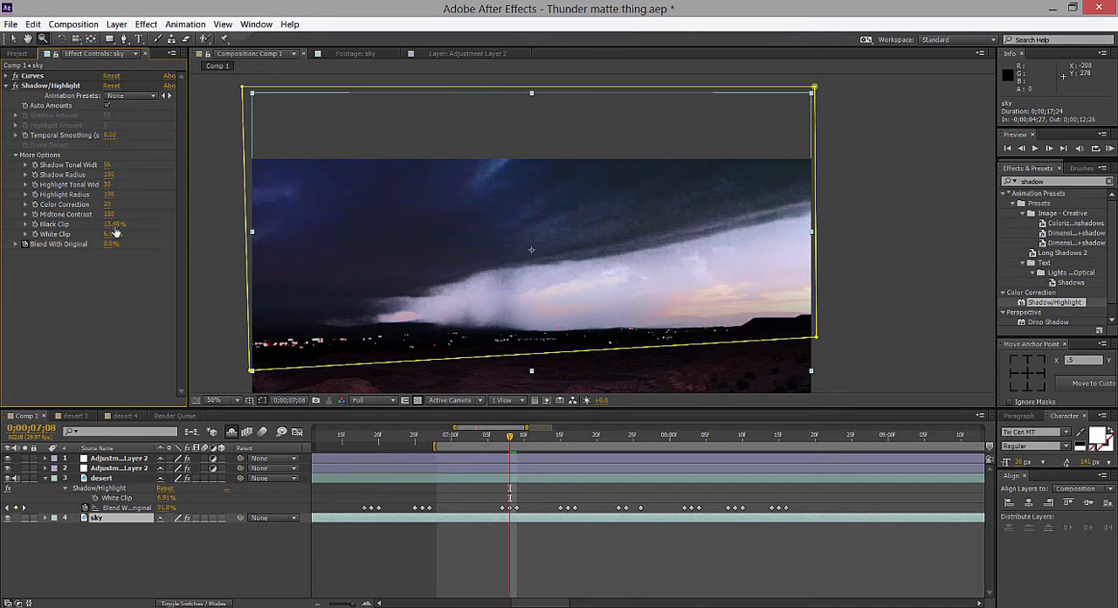
{"action": "left_click_drag", "start_coordinate": [114, 228], "coordinate": [131, 225]}
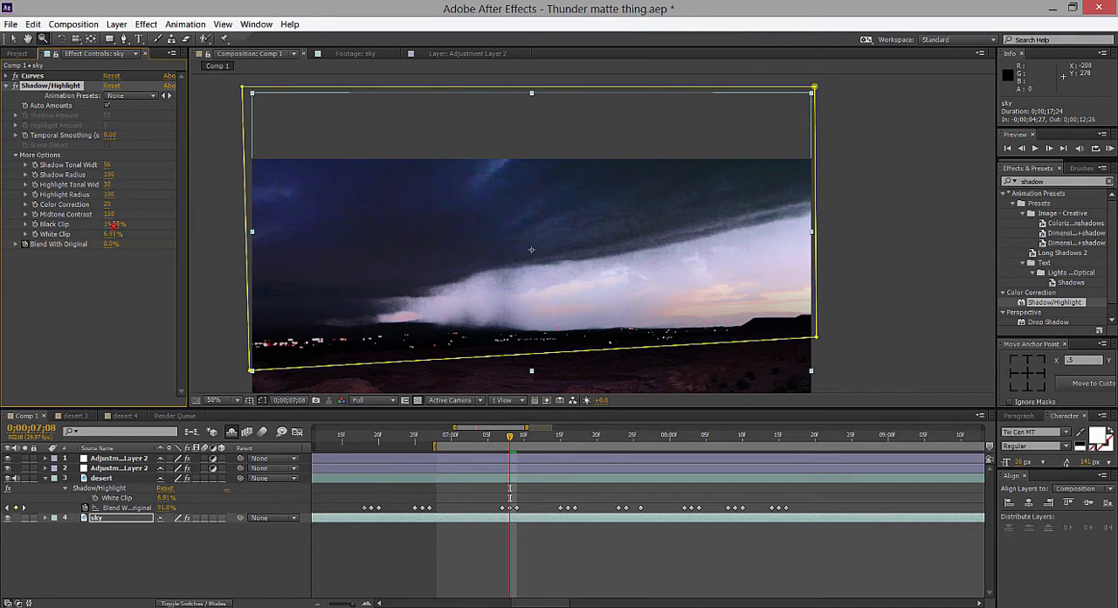
{"action": "left_click", "coordinate": [114, 225]}
{"action": "key", "text": "Return"}
{"action": "left_click", "coordinate": [114, 225]}
{"action": "type", "text": "0"}
{"action": "left_click", "coordinate": [114, 235]}
{"action": "left_click", "coordinate": [140, 293]}
{"action": "left_click", "coordinate": [113, 234]}
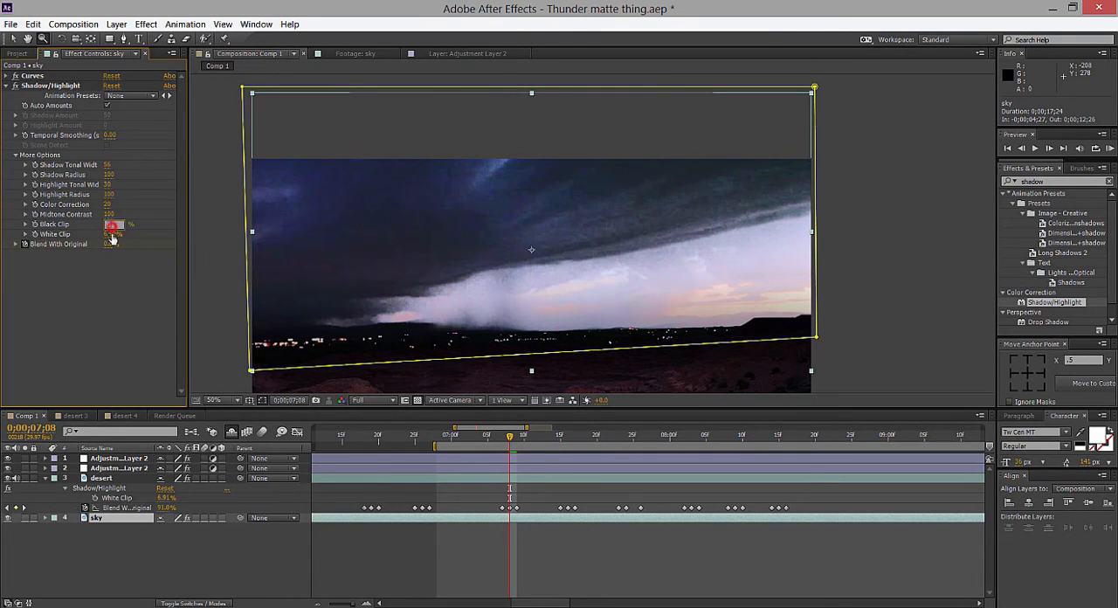
{"action": "type", "text": "0"}
{"action": "left_click", "coordinate": [118, 290]}
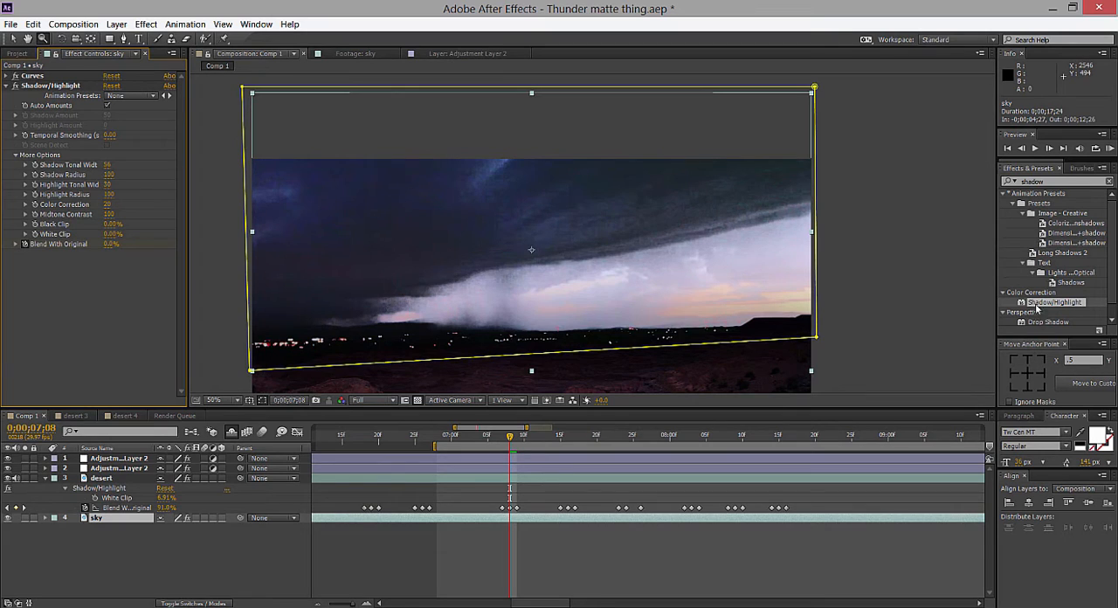
Add a fresh Shadow/Highlight after Curves on the sky layer with More Options expanded, and disable the copied one.
{"action": "left_click_drag", "start_coordinate": [1035, 302], "coordinate": [94, 84]}
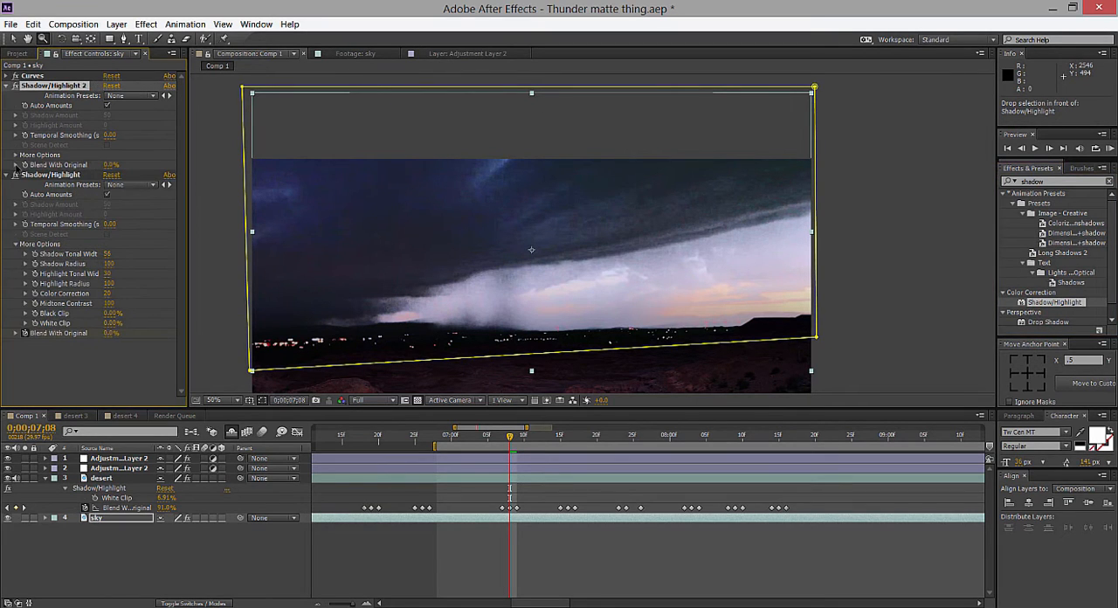
{"action": "left_click", "coordinate": [14, 176]}
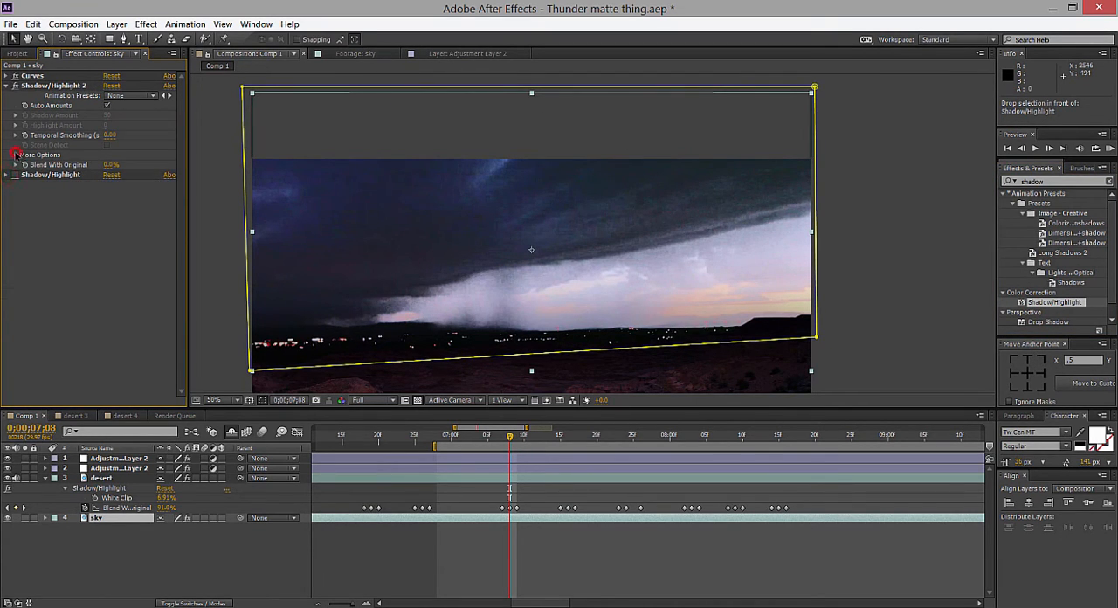
{"action": "left_click", "coordinate": [15, 155]}
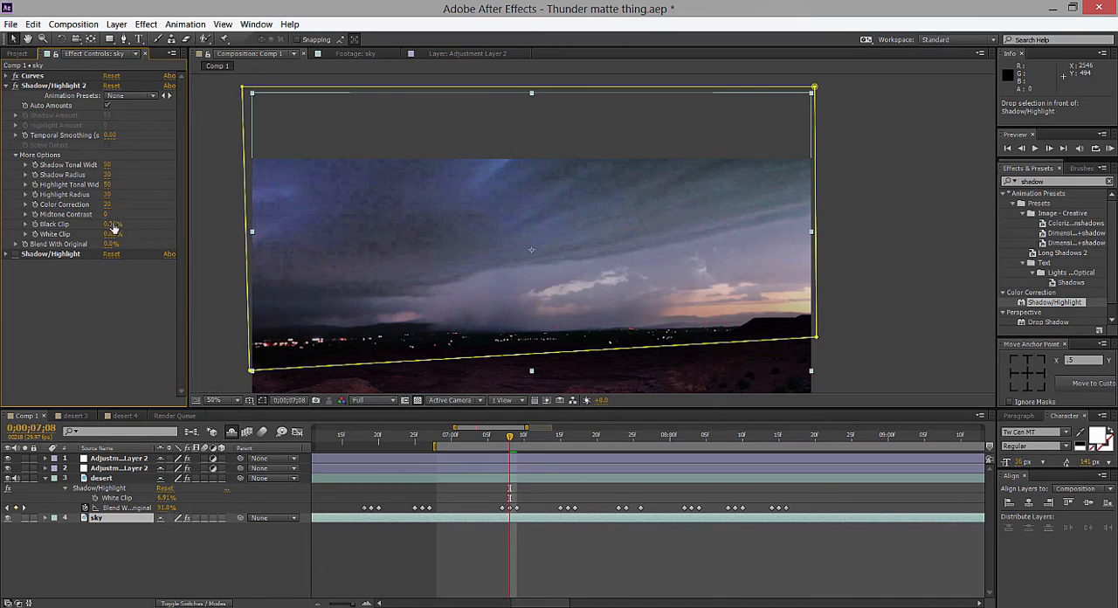
Raise the new Shadow/Highlight's Black Clip to 13.01% on the sky layer and delete the copied Shadow/Highlight.
{"action": "left_click", "coordinate": [5, 253]}
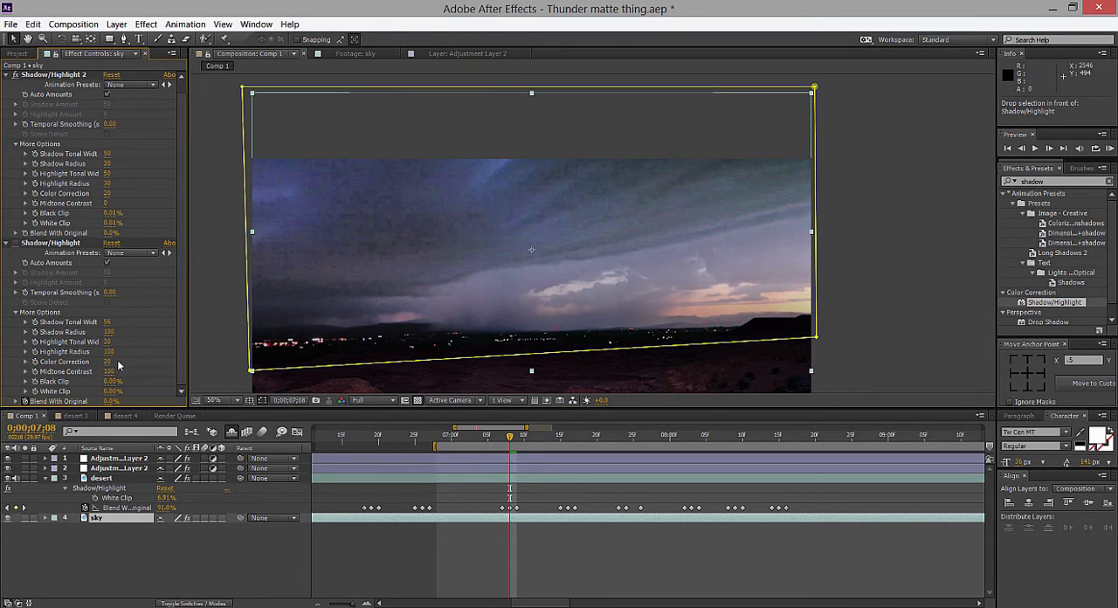
{"action": "left_click_drag", "start_coordinate": [178, 363], "coordinate": [180, 372]}
{"action": "left_click_drag", "start_coordinate": [110, 213], "coordinate": [180, 212]}
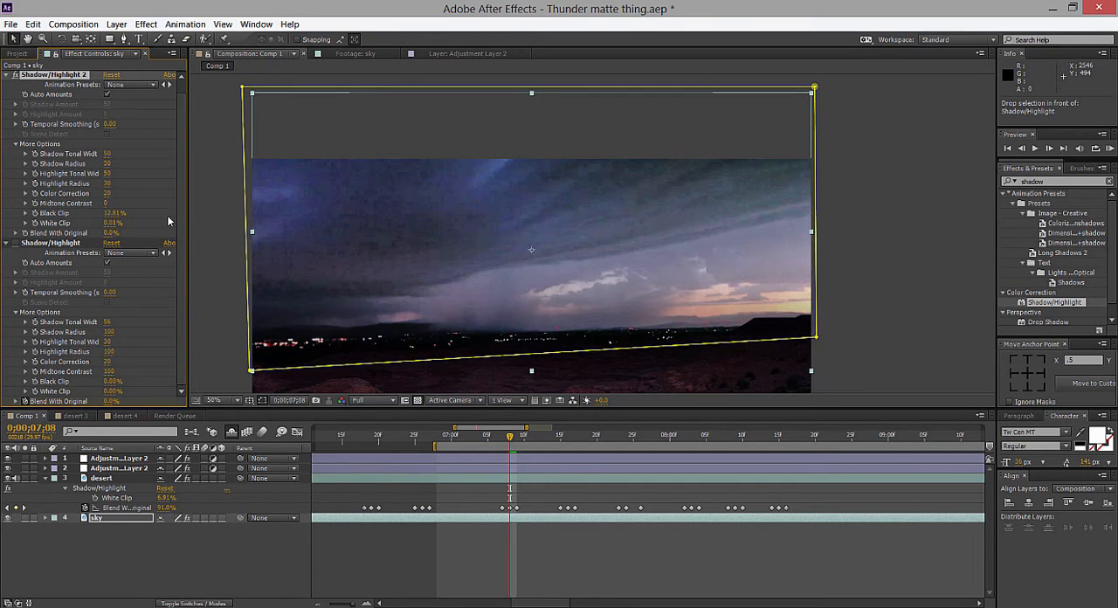
{"action": "left_click", "coordinate": [51, 246]}
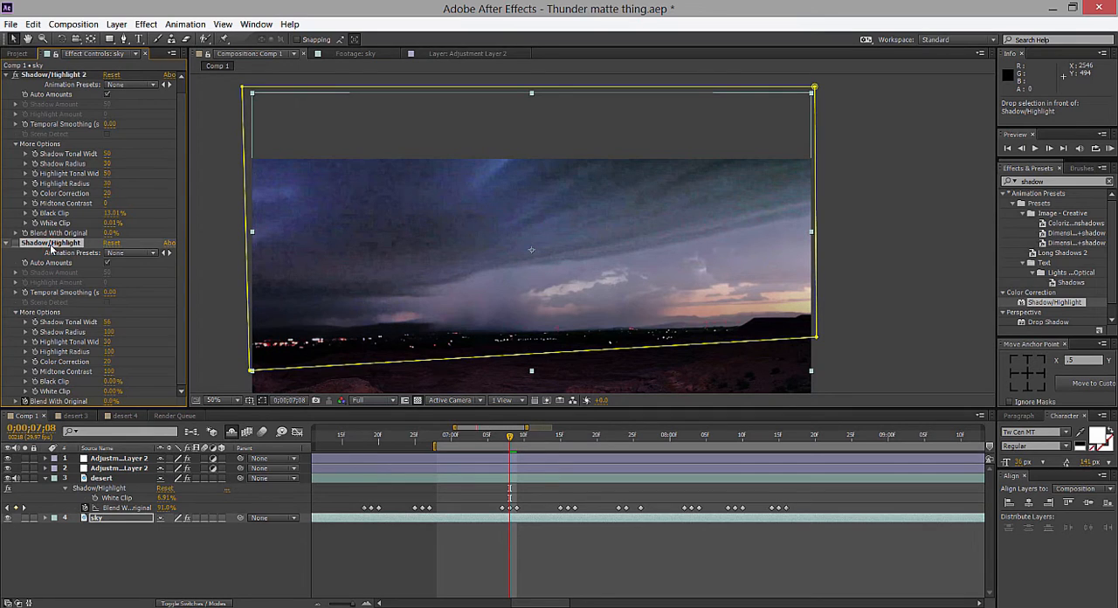
Check the desert layer's Shadow/Highlight values for reference and set the sky layer's White Clip to 6.9%.
{"action": "left_click", "coordinate": [119, 469]}
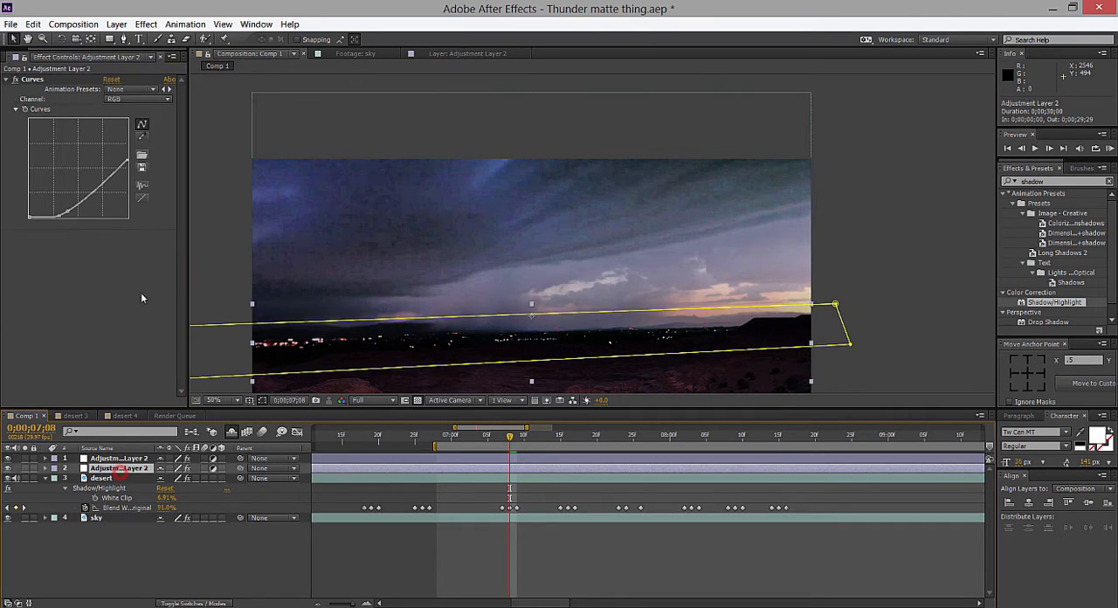
{"action": "left_click", "coordinate": [130, 476]}
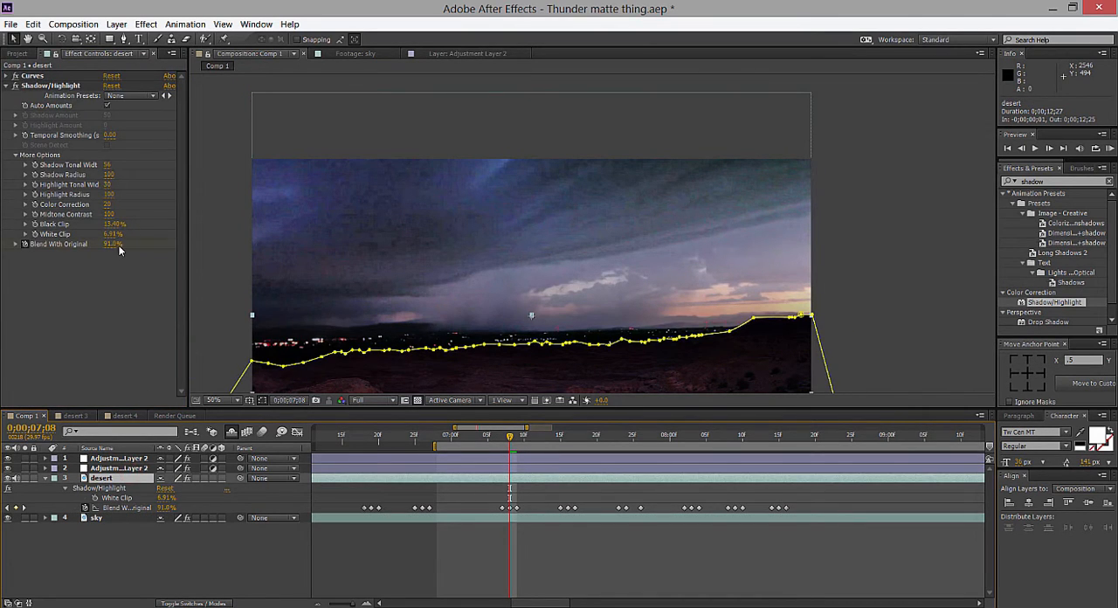
{"action": "left_click", "coordinate": [107, 518]}
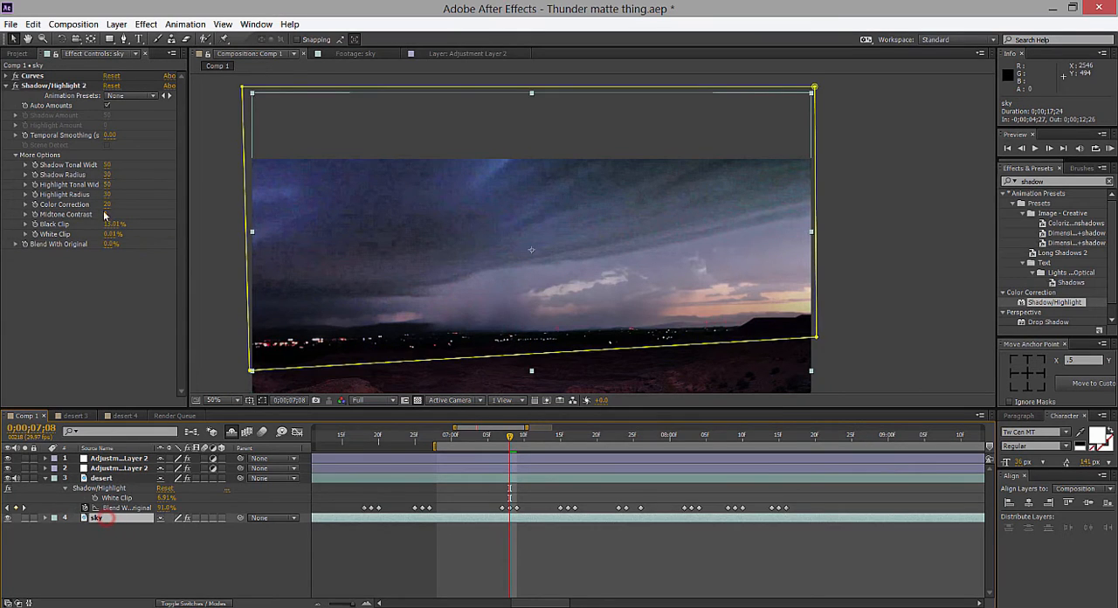
{"action": "left_click", "coordinate": [112, 234]}
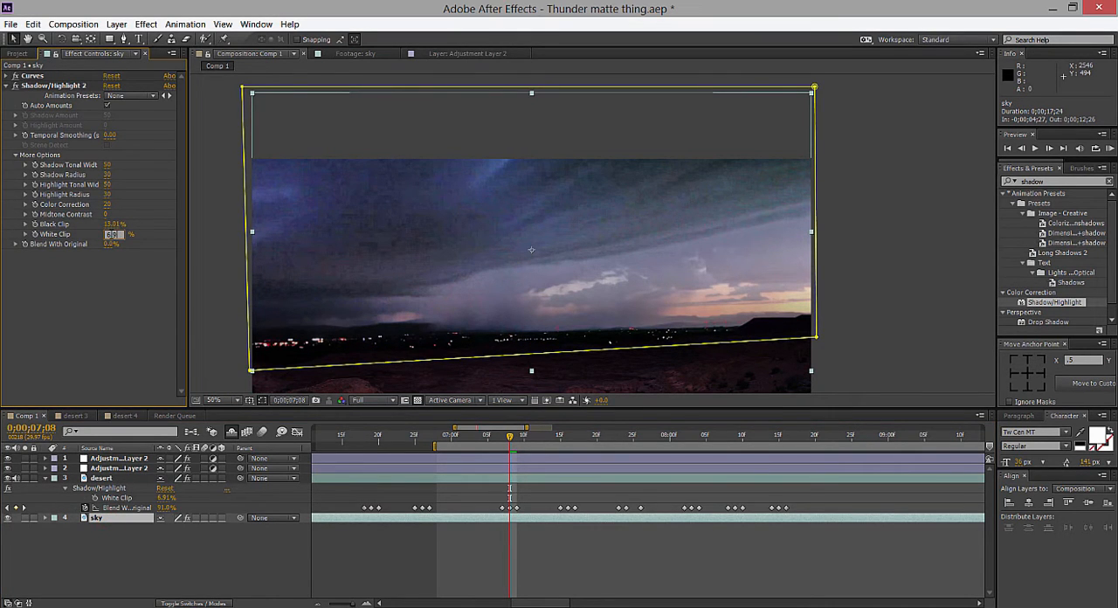
{"action": "type", "text": "6.9"}
{"action": "key", "text": "Return"}
{"action": "scroll", "coordinate": [611, 243], "scroll_direction": "down", "scroll_amount": 2}
{"action": "left_click", "coordinate": [720, 239]}
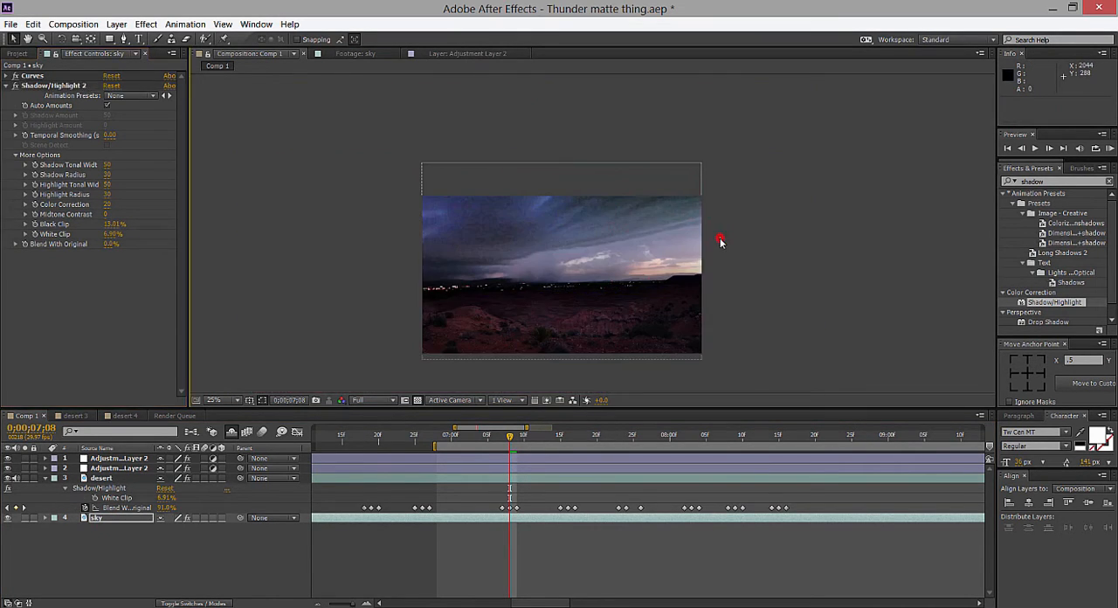
{"action": "scroll", "coordinate": [601, 225], "scroll_direction": "up", "scroll_amount": 2}
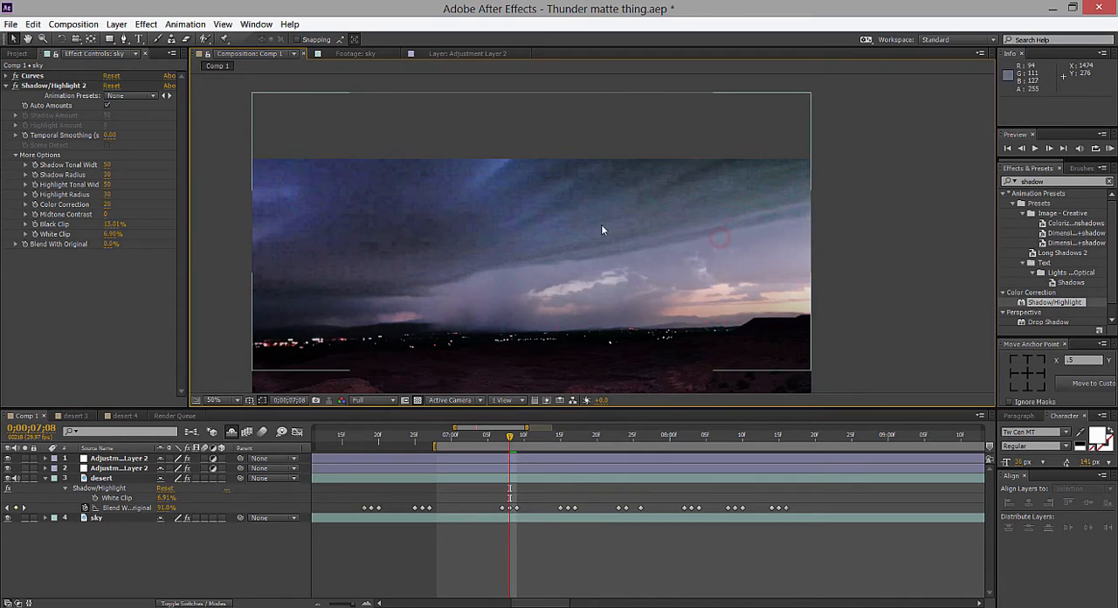
Check the desert layer's Shadow/Highlight settings for reference and set the sky layer's Shadow Radius to 100.
{"action": "left_click", "coordinate": [119, 479]}
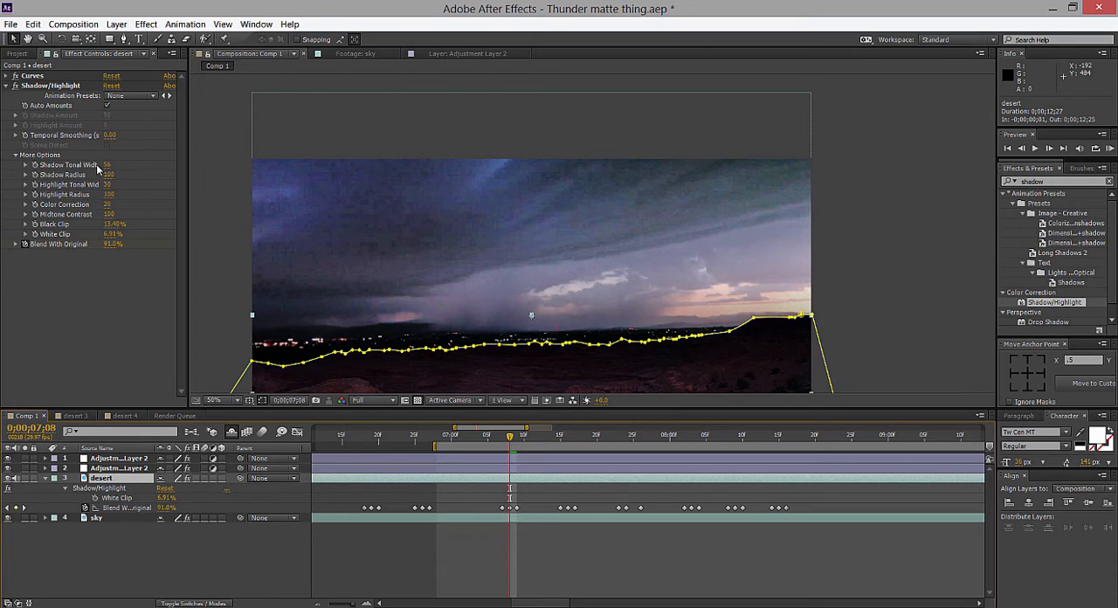
{"action": "left_click", "coordinate": [101, 518]}
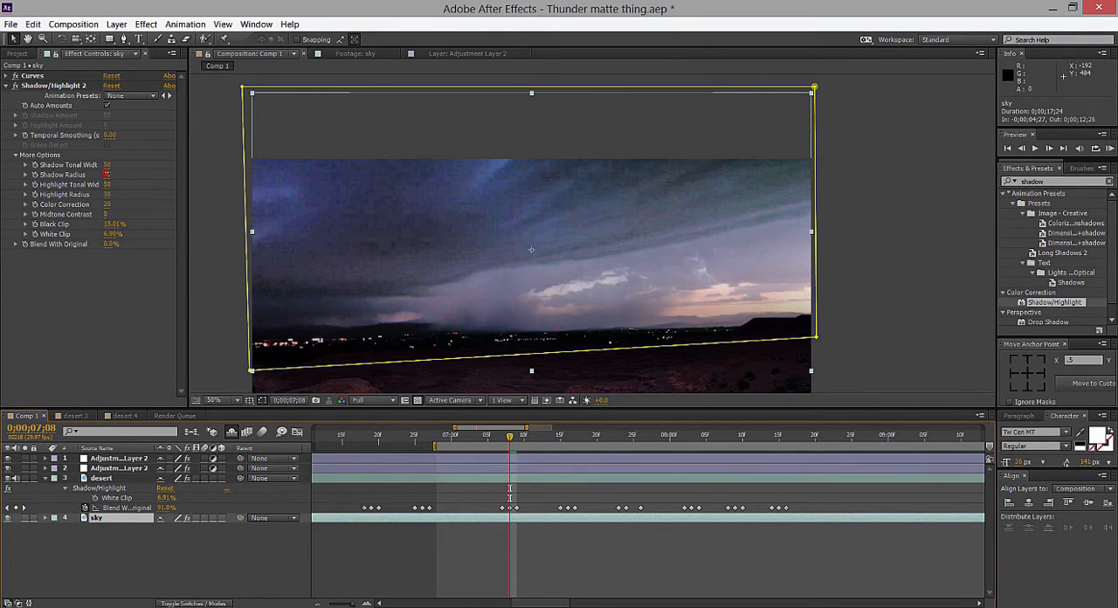
{"action": "left_click_drag", "start_coordinate": [107, 175], "coordinate": [202, 175]}
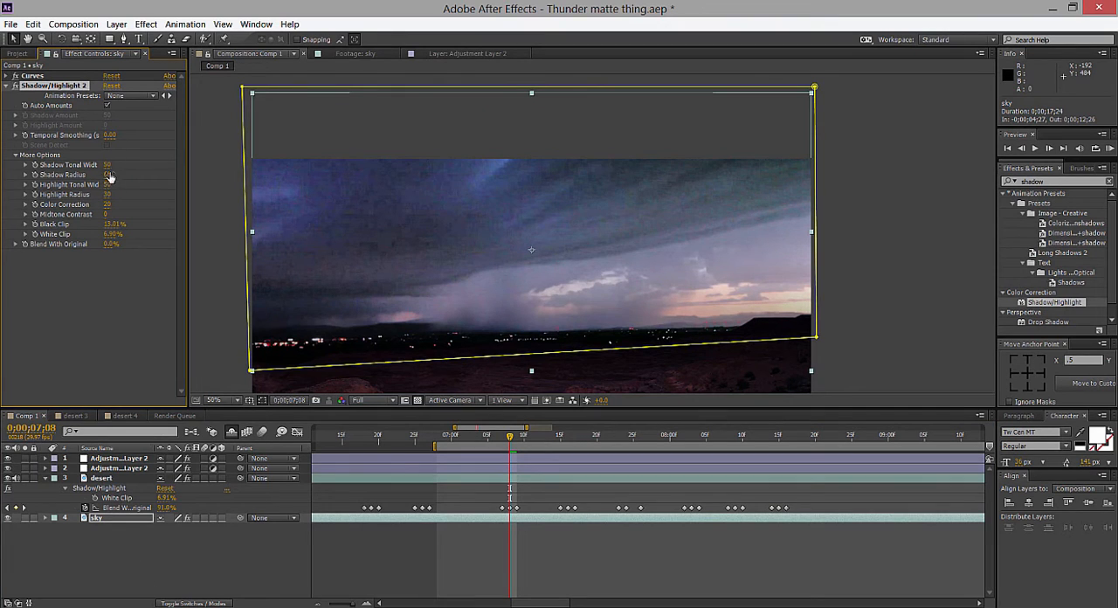
{"action": "left_click_drag", "start_coordinate": [108, 174], "coordinate": [262, 179]}
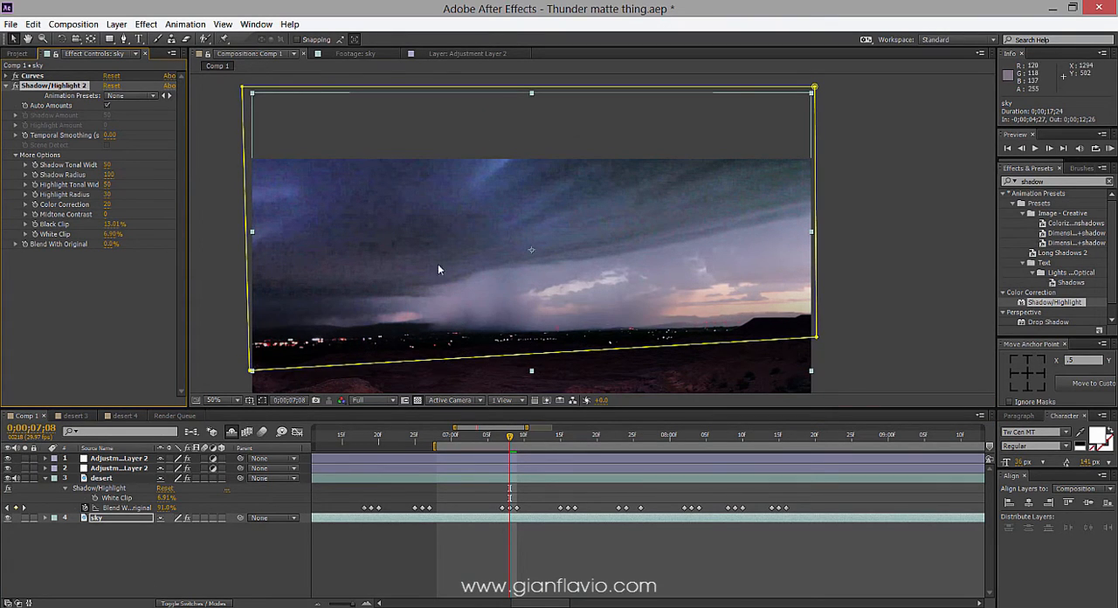
Check the desert layer's Shadow/Highlight again and set the sky layer's Midtone Contrast to 100, comparing it against 0.
{"action": "left_click", "coordinate": [138, 478]}
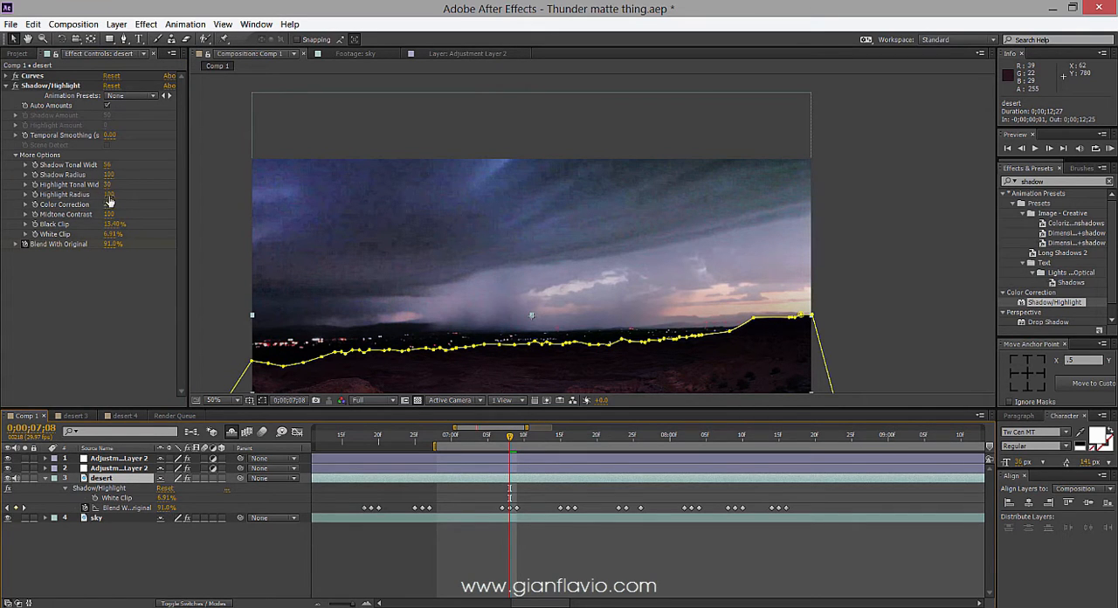
{"action": "left_click", "coordinate": [114, 519]}
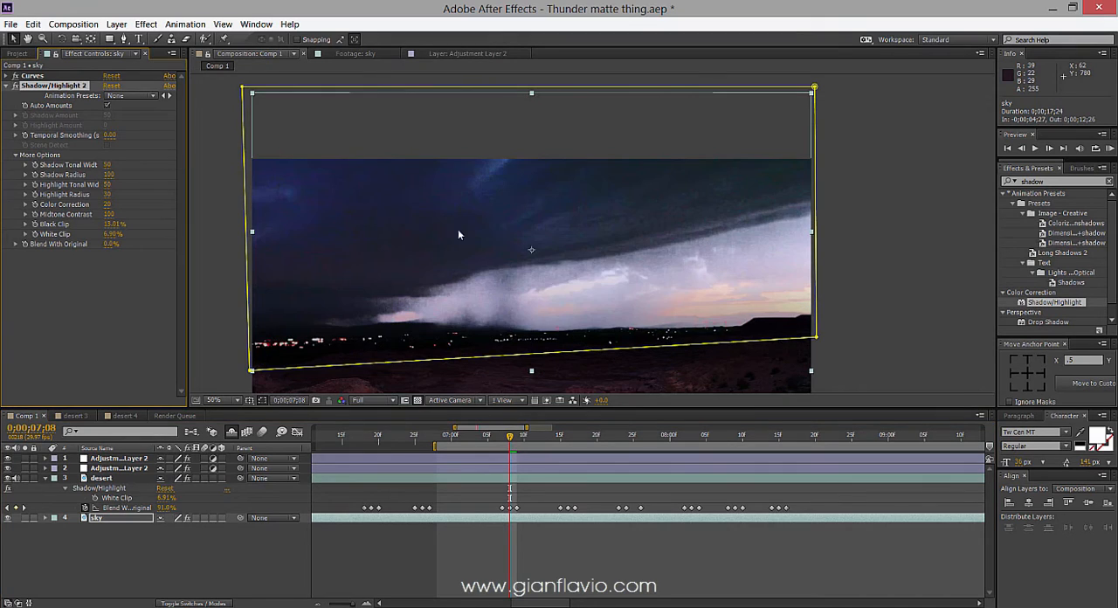
{"action": "left_click_drag", "start_coordinate": [111, 224], "coordinate": [219, 240]}
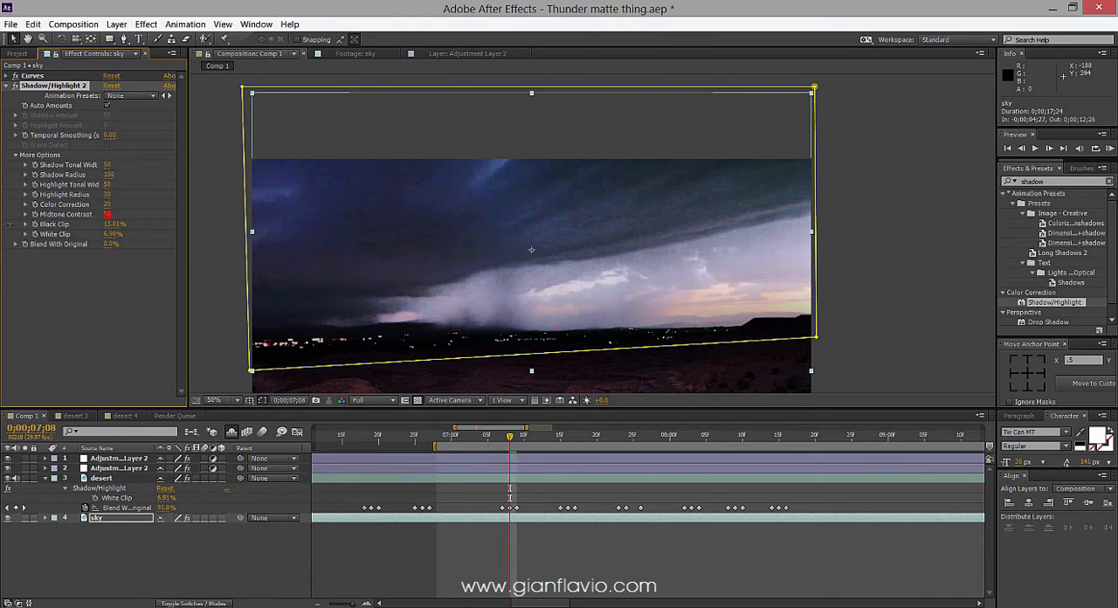
{"action": "left_click_drag", "start_coordinate": [107, 214], "coordinate": [102, 214]}
{"action": "left_click", "coordinate": [110, 216]}
{"action": "type", "text": "0"}
{"action": "key", "text": "Return"}
{"action": "left_click", "coordinate": [110, 216]}
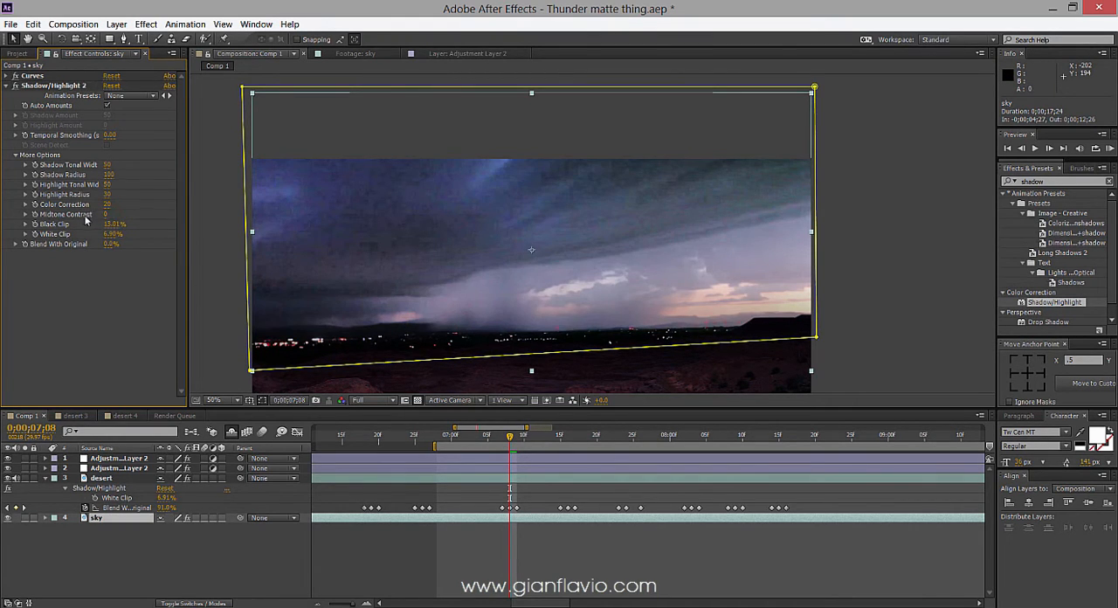
{"action": "left_click", "coordinate": [107, 215]}
{"action": "type", "text": "-100"}
{"action": "key", "text": "Return"}
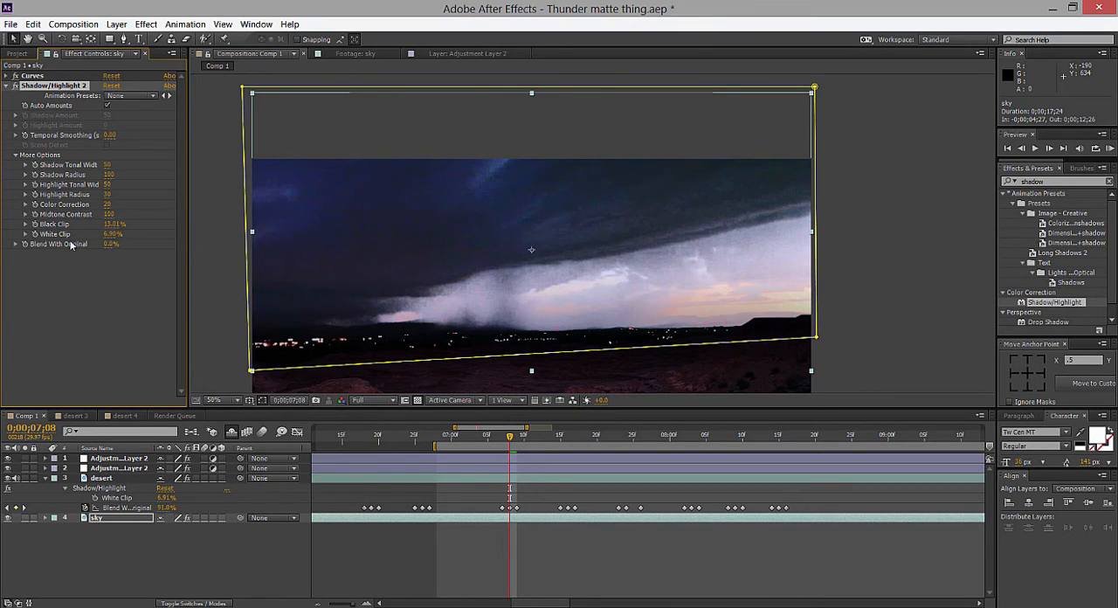
Keyframe the sky layer's Blend With Original at 0% on 0;00;07;08 and at 100% on 0;00;07;07.
{"action": "left_click", "coordinate": [24, 245]}
{"action": "key", "text": "u"}
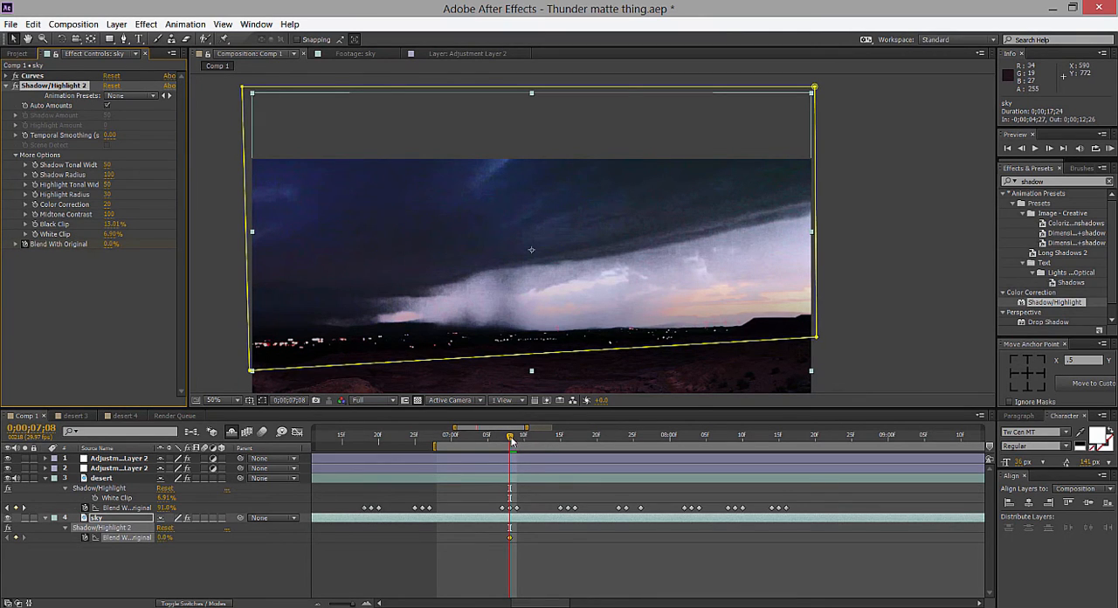
{"action": "left_click_drag", "start_coordinate": [514, 439], "coordinate": [505, 441]}
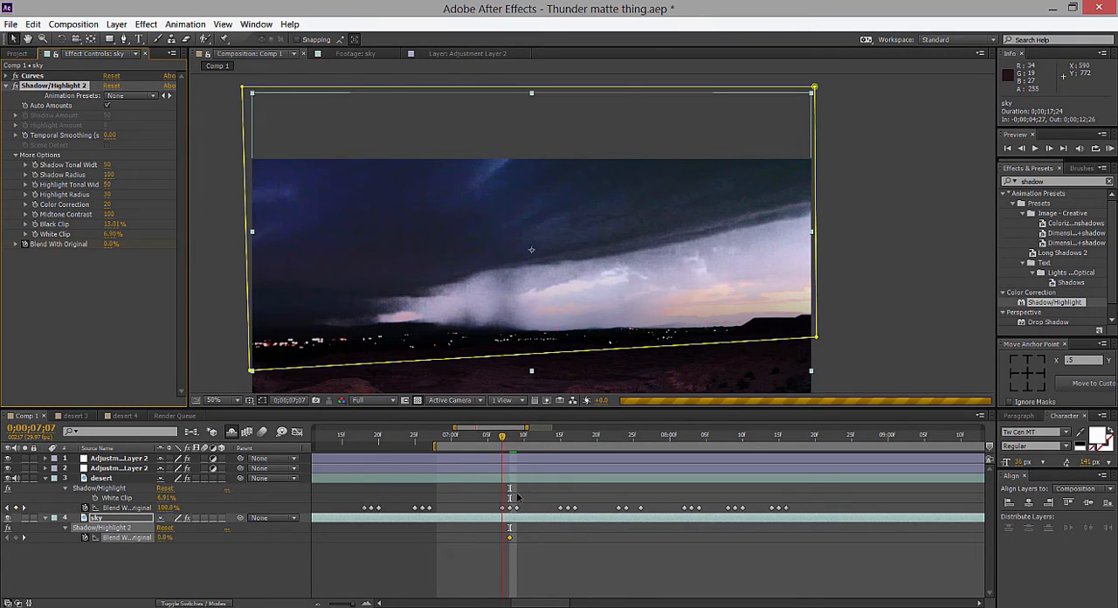
{"action": "left_click_drag", "start_coordinate": [109, 246], "coordinate": [200, 245]}
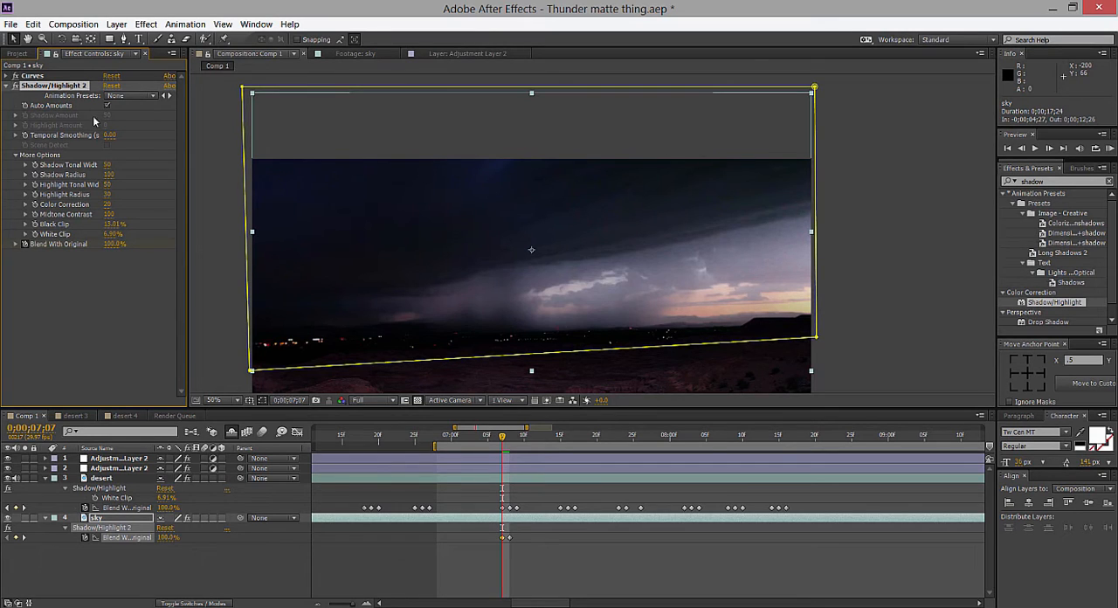
Try the sky layer's Blend With Original between 0% and 100% on frame 0;00;07;07, ending at 100%.
{"action": "left_click", "coordinate": [17, 86]}
{"action": "left_click_drag", "start_coordinate": [114, 243], "coordinate": [96, 250]}
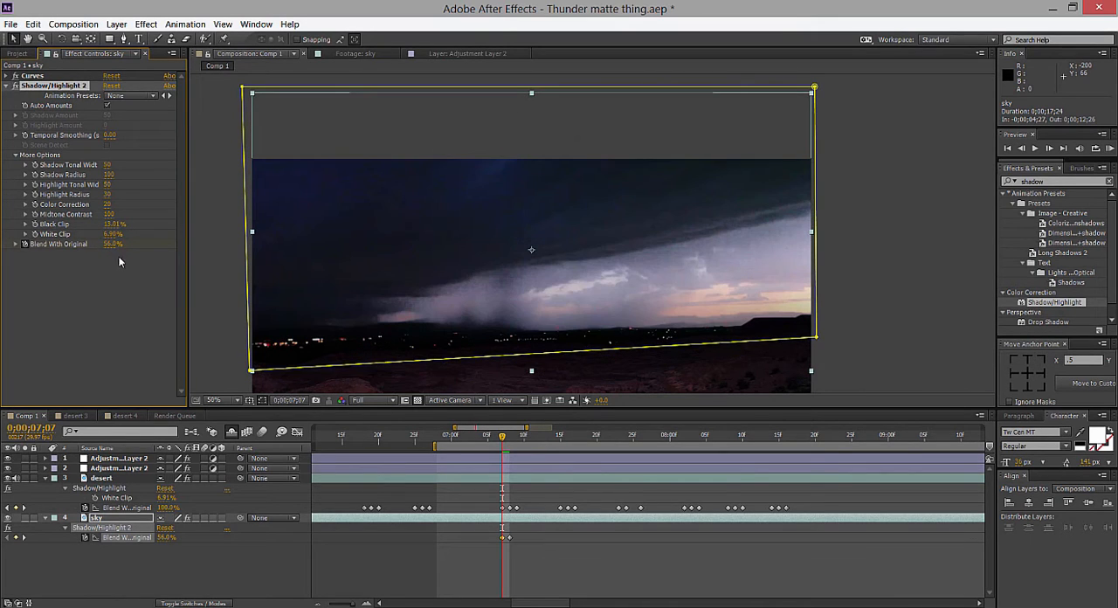
{"action": "left_click_drag", "start_coordinate": [113, 243], "coordinate": [150, 244]}
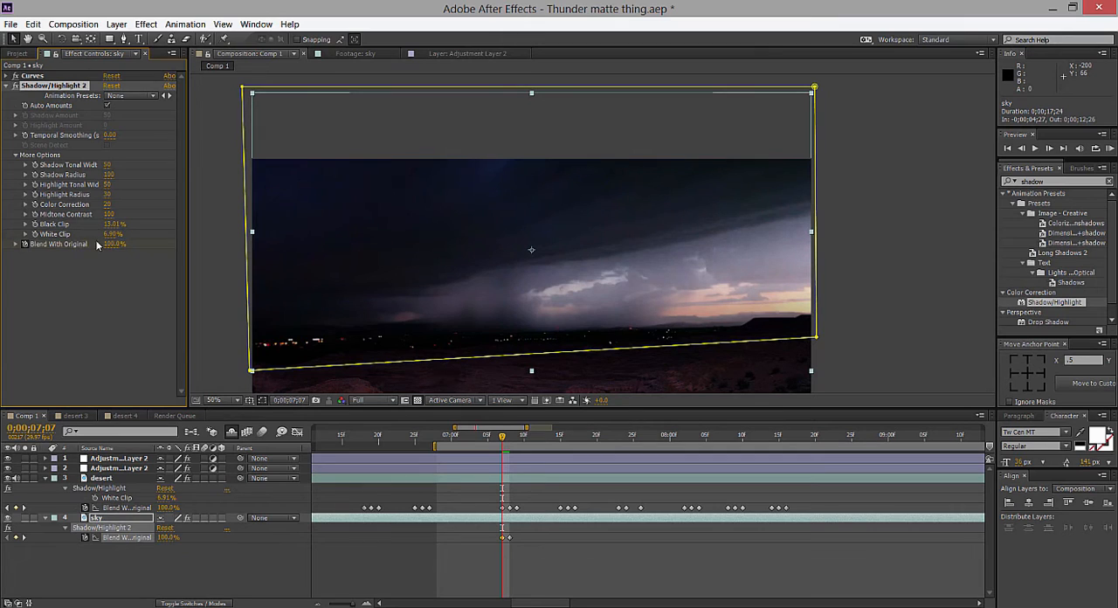
{"action": "left_click", "coordinate": [16, 244]}
{"action": "left_click_drag", "start_coordinate": [167, 265], "coordinate": [7, 272]}
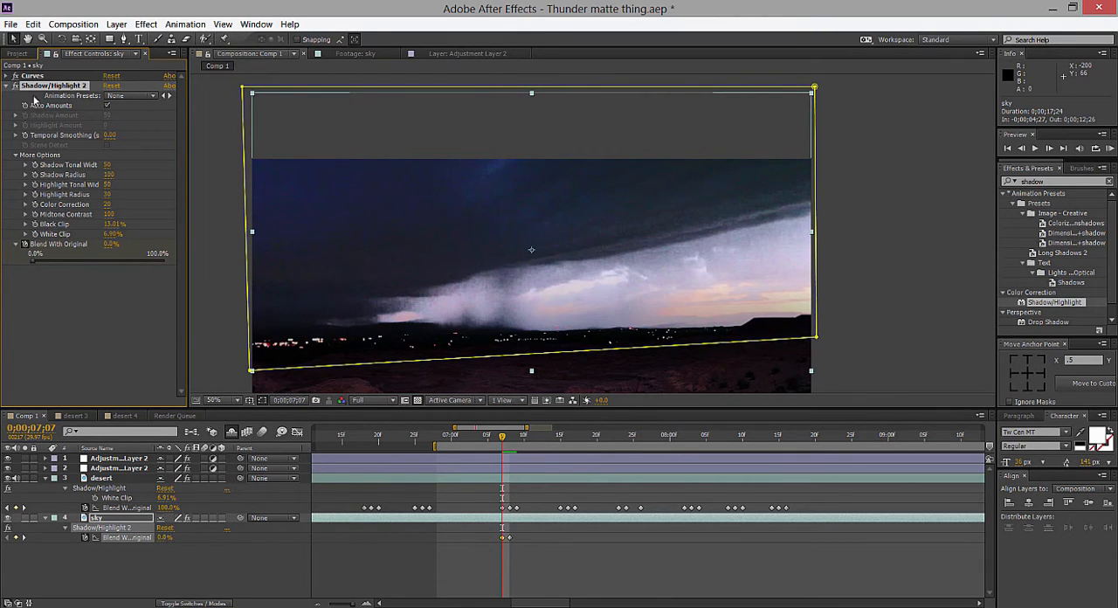
{"action": "left_click_drag", "start_coordinate": [32, 265], "coordinate": [178, 262]}
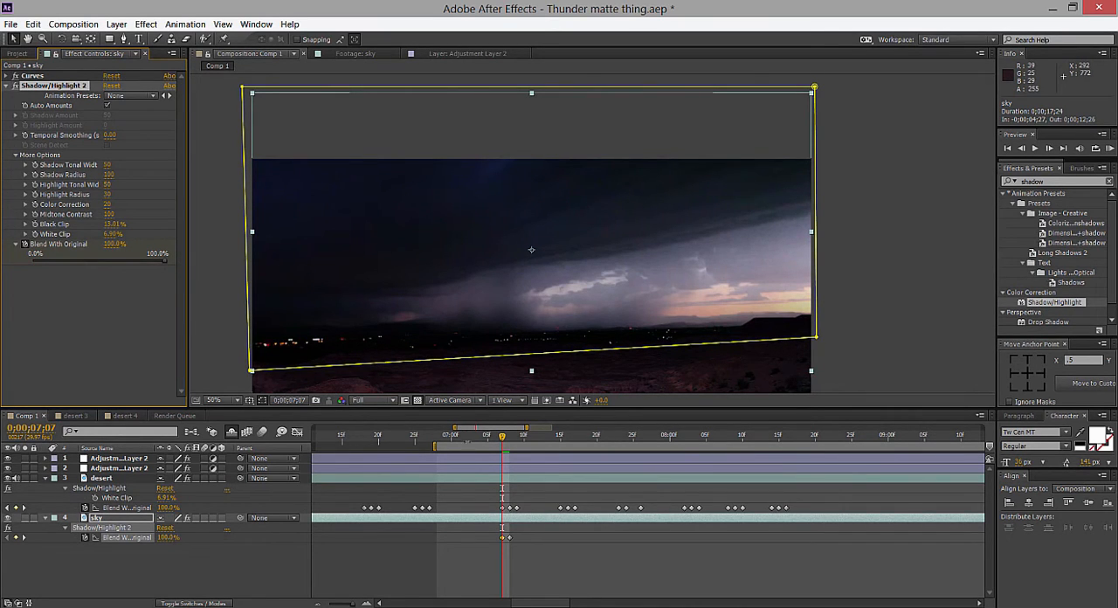
Keyframe the sky layer's Blend With Original at 100% on 0;00;07;09 and review the flash frame by frame.
{"action": "left_click_drag", "start_coordinate": [502, 441], "coordinate": [511, 442]}
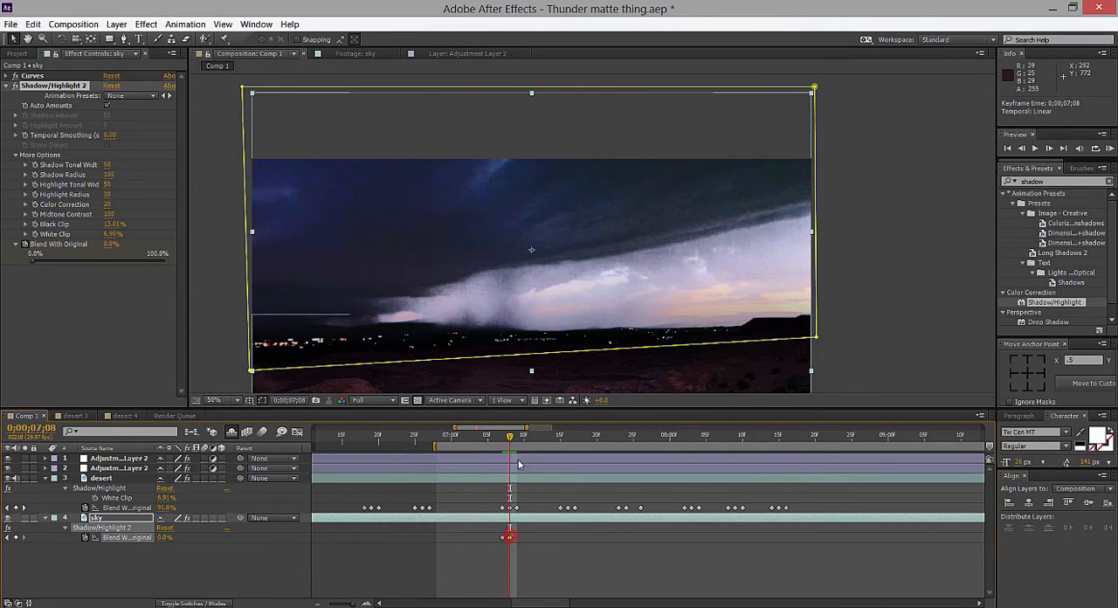
{"action": "left_click_drag", "start_coordinate": [511, 439], "coordinate": [517, 440]}
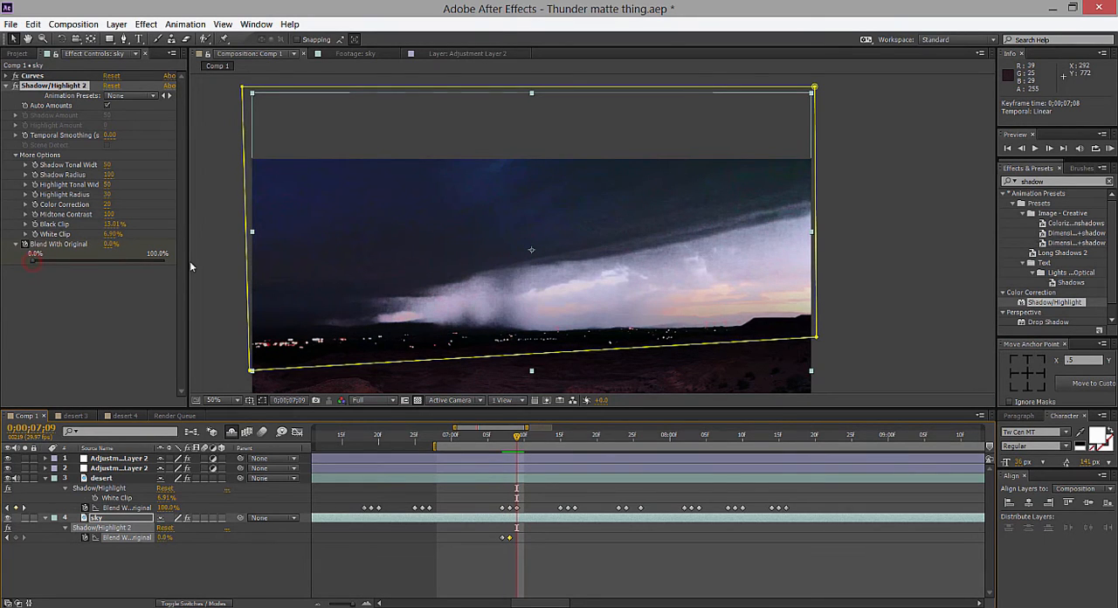
{"action": "left_click_drag", "start_coordinate": [32, 262], "coordinate": [191, 266]}
{"action": "scroll", "coordinate": [438, 304], "scroll_direction": "down", "scroll_amount": 1}
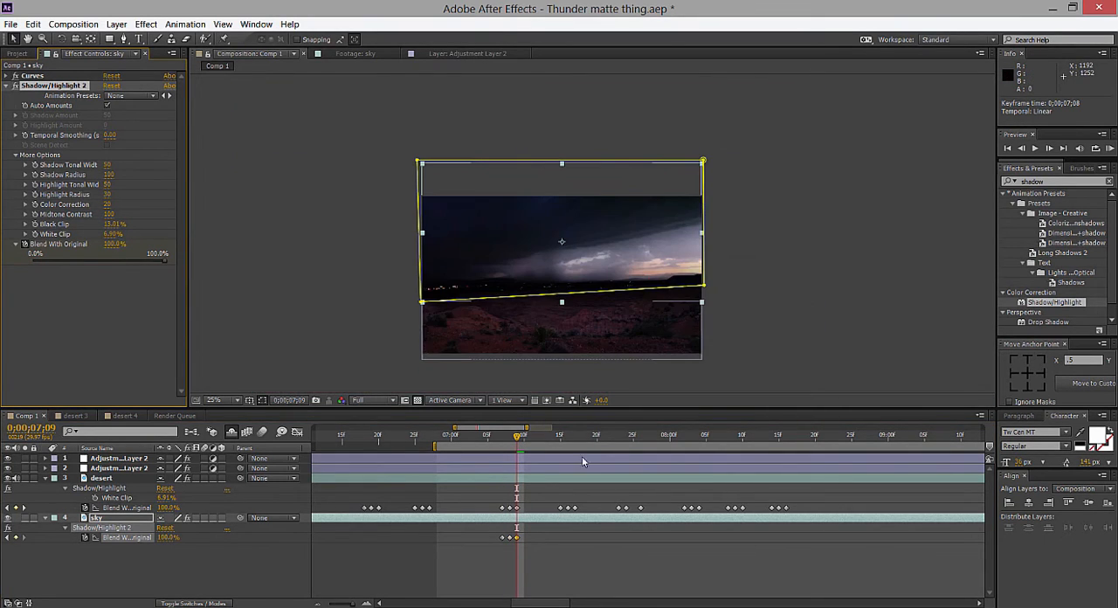
{"action": "left_click_drag", "start_coordinate": [517, 437], "coordinate": [498, 445]}
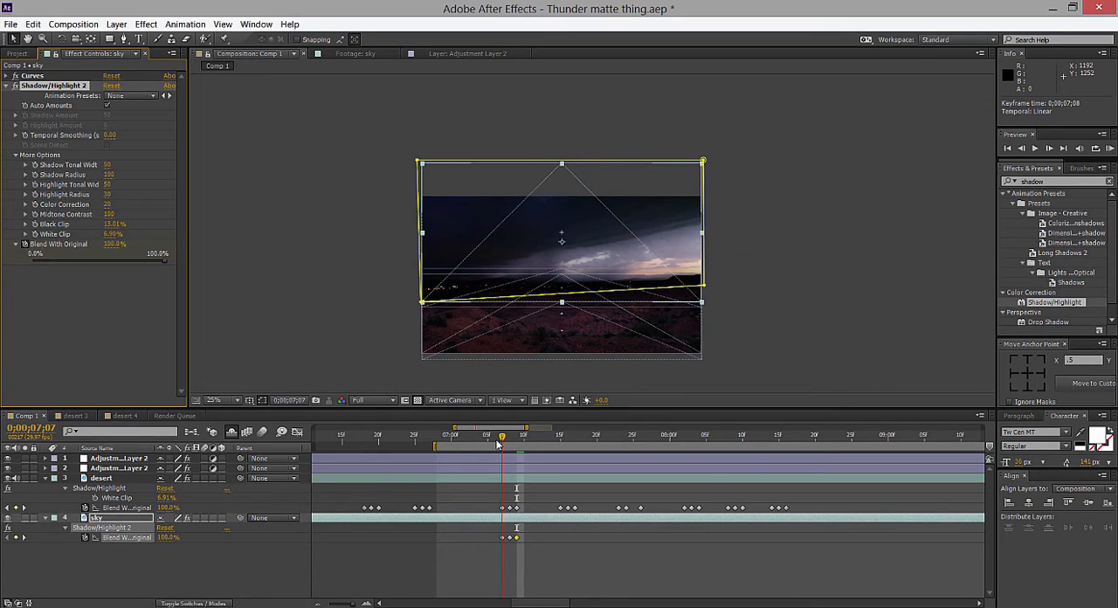
{"action": "left_click", "coordinate": [719, 350]}
{"action": "scroll", "coordinate": [719, 358], "scroll_direction": "up", "scroll_amount": 1}
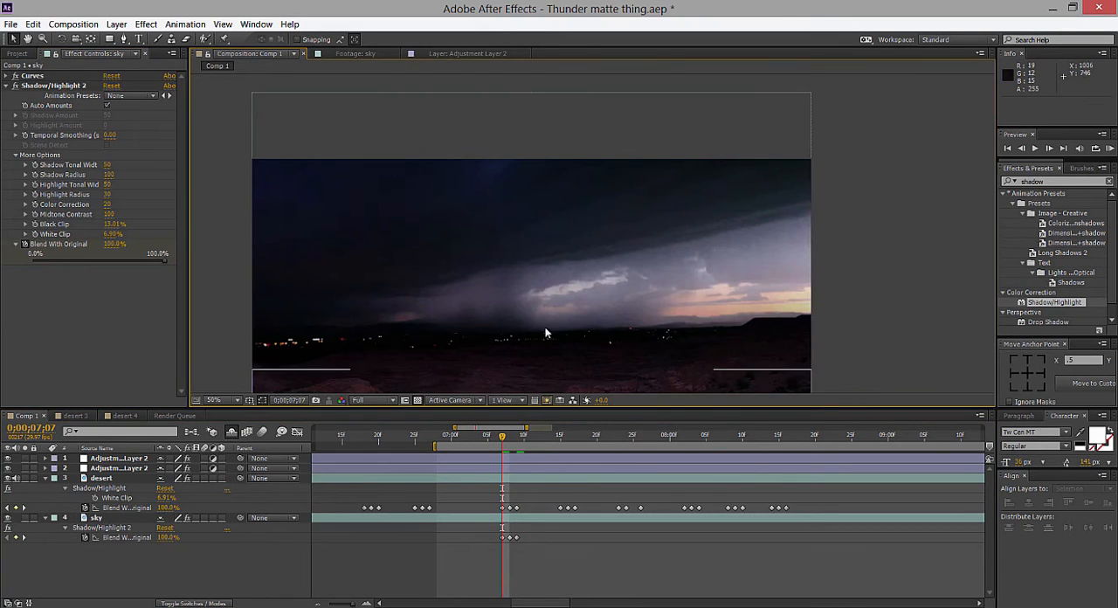
{"action": "left_click_drag", "start_coordinate": [547, 302], "coordinate": [553, 213]}
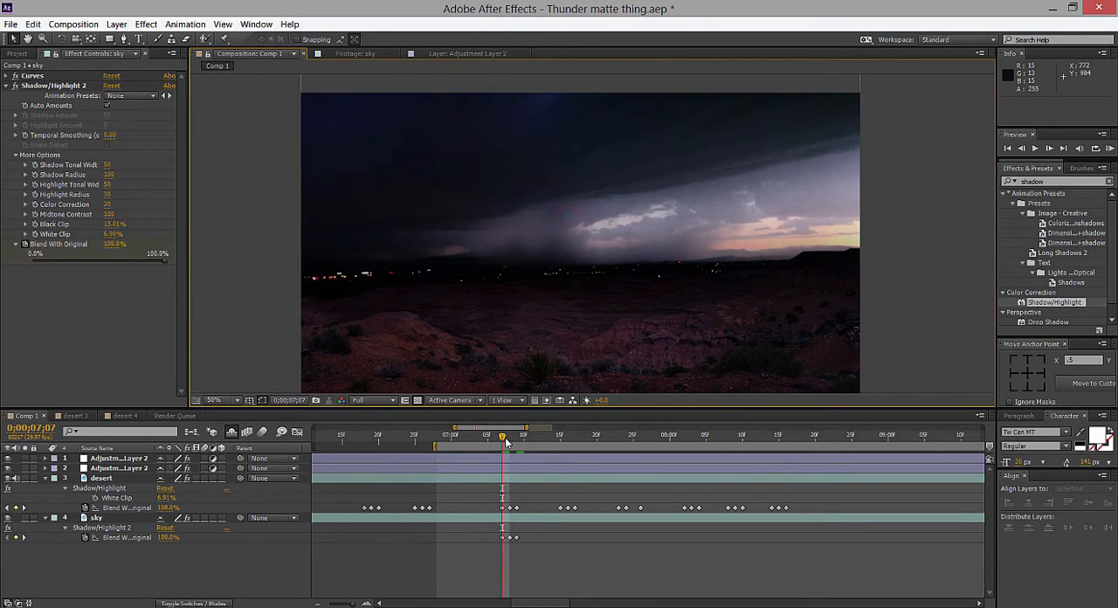
{"action": "left_click_drag", "start_coordinate": [505, 443], "coordinate": [509, 442]}
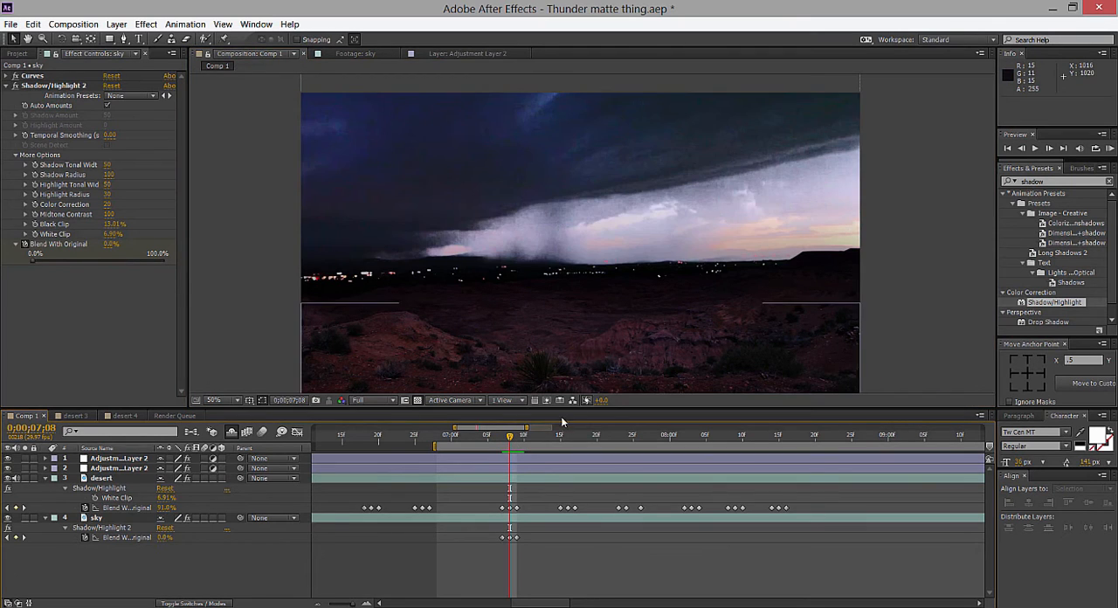
Delete the Shadow/Highlight effect from the sky layer and collapse the desert layer's properties.
{"action": "key", "text": "Page_Up"}
{"action": "left_click", "coordinate": [114, 538]}
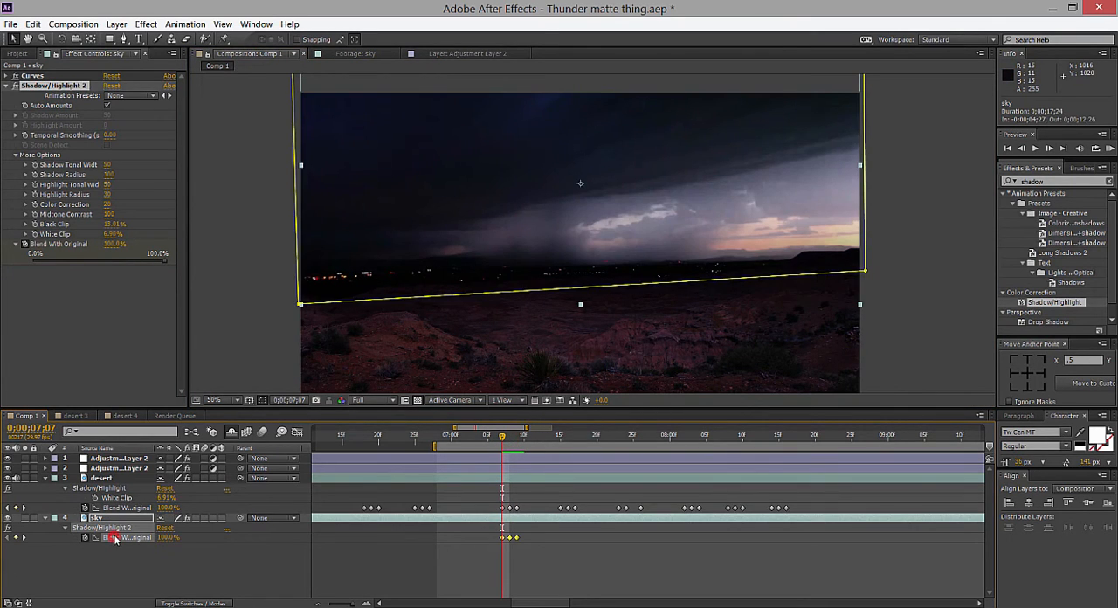
{"action": "left_click", "coordinate": [34, 88]}
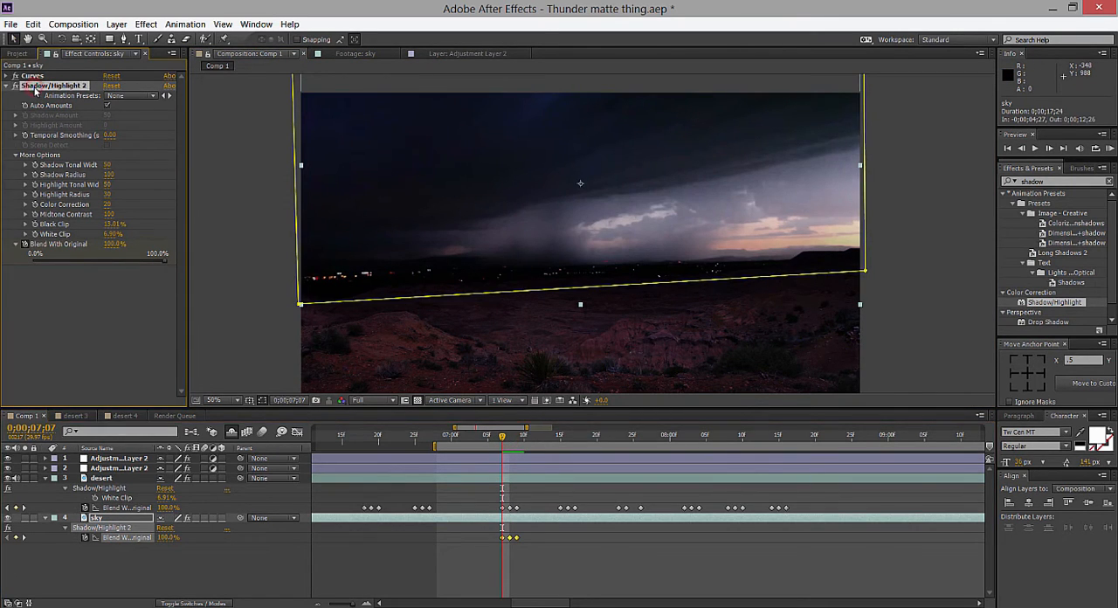
{"action": "key", "text": "Delete"}
{"action": "left_click", "coordinate": [504, 507]}
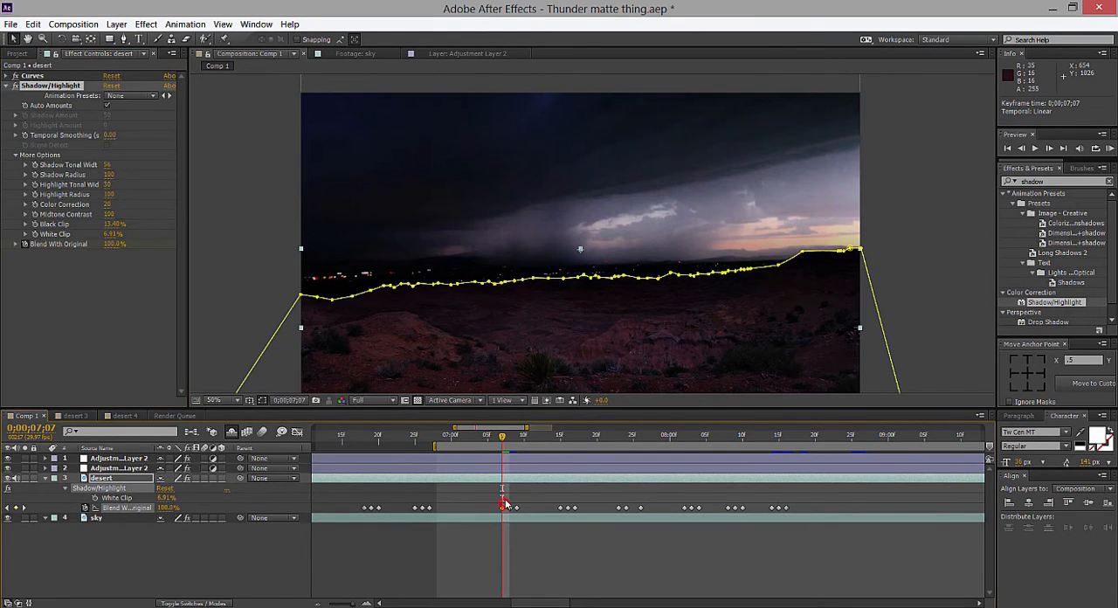
{"action": "key", "text": "comma"}
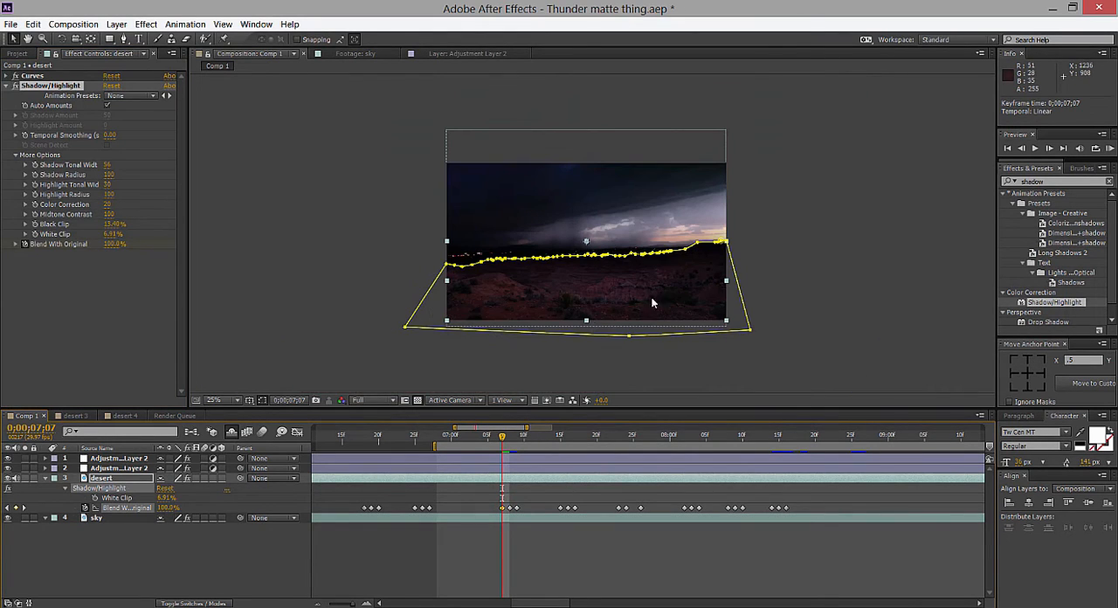
{"action": "left_click", "coordinate": [46, 478]}
{"action": "left_click", "coordinate": [487, 504]}
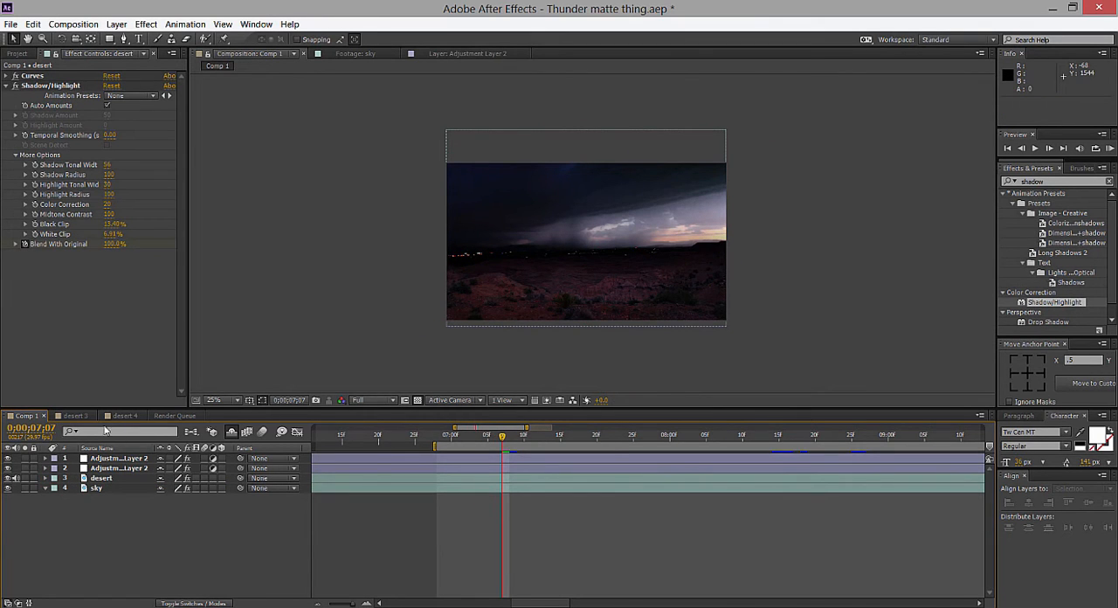
Open the desert 4 composition and apply Shadow/Highlight to its desert layer.
{"action": "left_click", "coordinate": [122, 416]}
{"action": "left_click", "coordinate": [665, 325]}
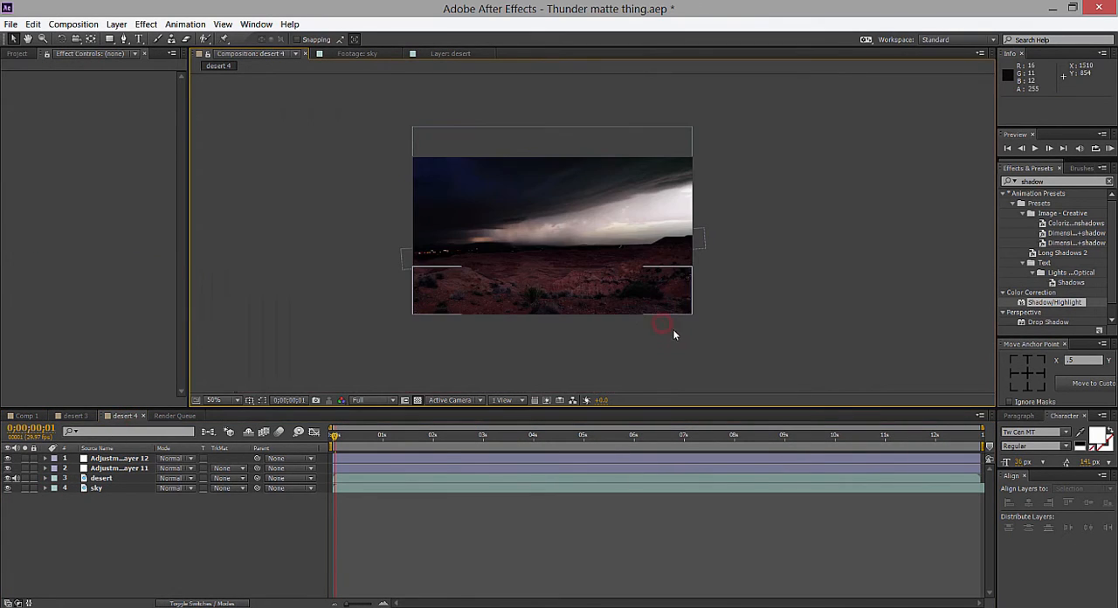
{"action": "left_click_drag", "start_coordinate": [1054, 303], "coordinate": [140, 478]}
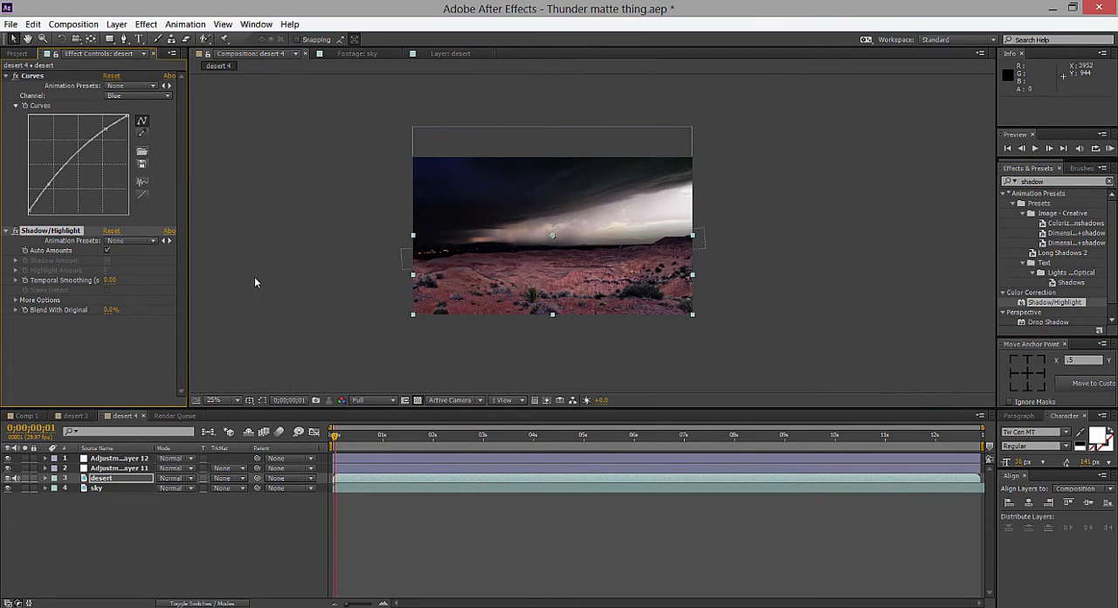
Keyframe the desert layer's Blend With Original at 0% on 0;00;00;01 and at 100% on 0;00;00;04.
{"action": "left_click", "coordinate": [24, 310]}
{"action": "key", "text": "u"}
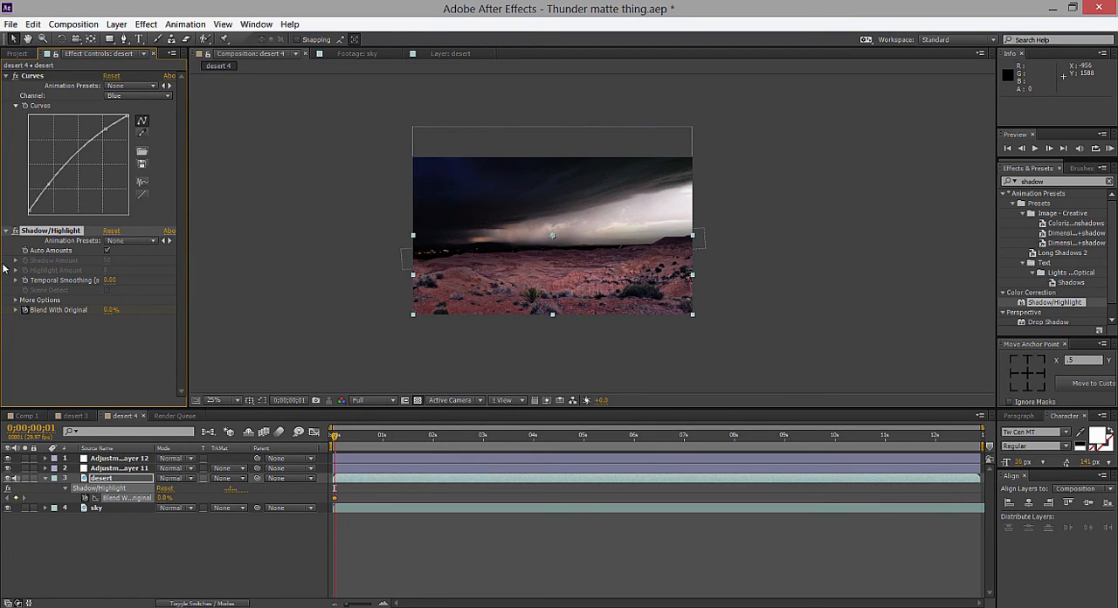
{"action": "left_click_drag", "start_coordinate": [332, 430], "coordinate": [339, 442]}
{"action": "left_click", "coordinate": [109, 310]}
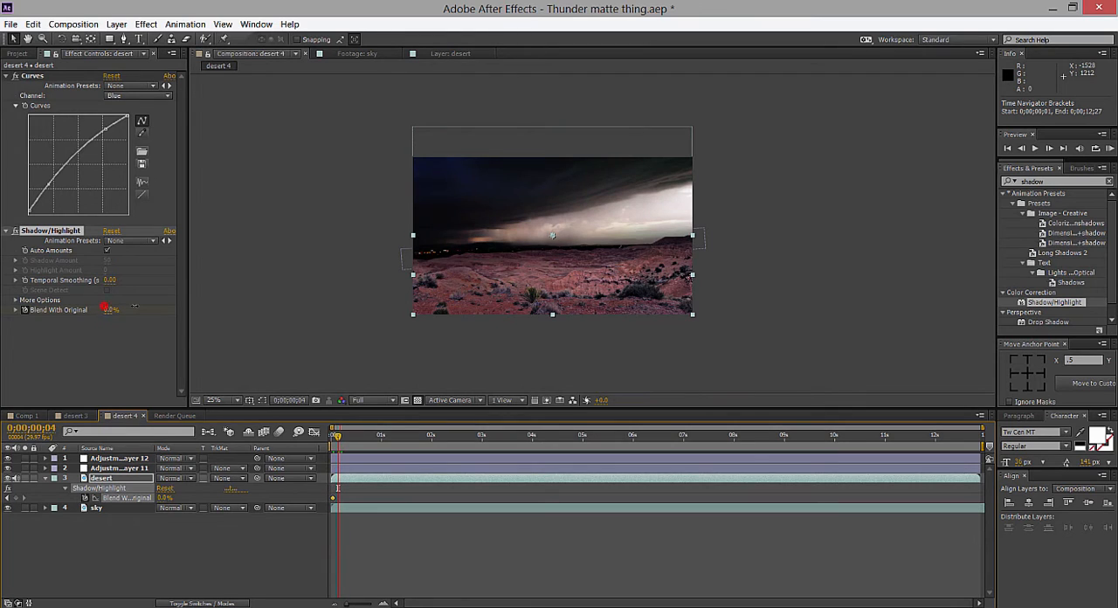
{"action": "type", "text": "53"}
{"action": "key", "text": "Return"}
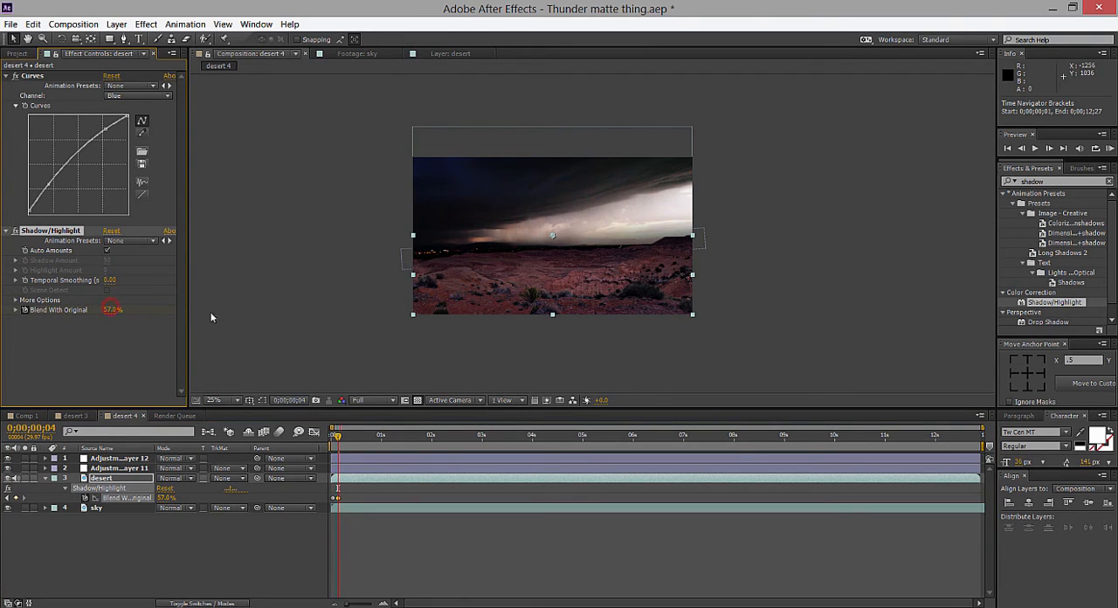
{"action": "left_click", "coordinate": [111, 310]}
{"action": "type", "text": "100"}
{"action": "key", "text": "Return"}
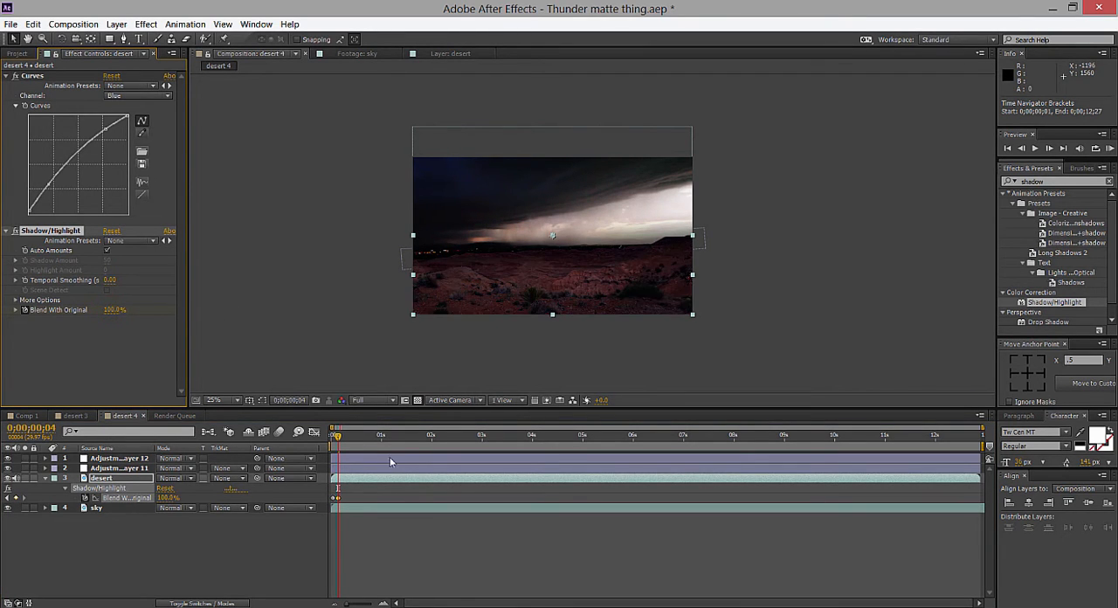
Keyframe the desert layer's Blend With Original at 0% on 0;00;00;06.
{"action": "left_click", "coordinate": [340, 435]}
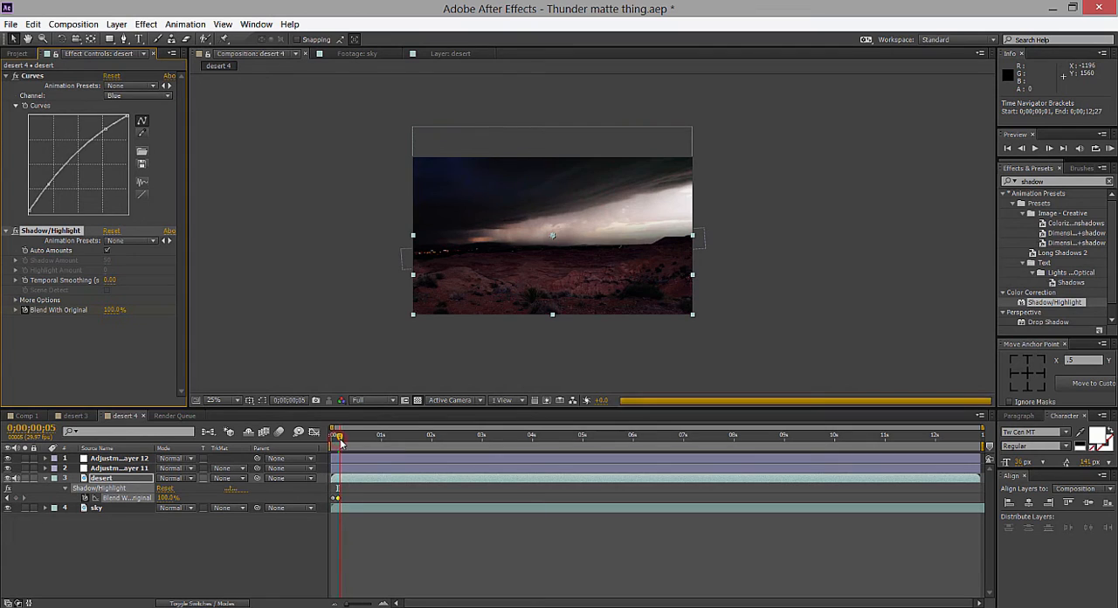
{"action": "left_click", "coordinate": [121, 311]}
{"action": "type", "text": "0"}
{"action": "key", "text": "Return"}
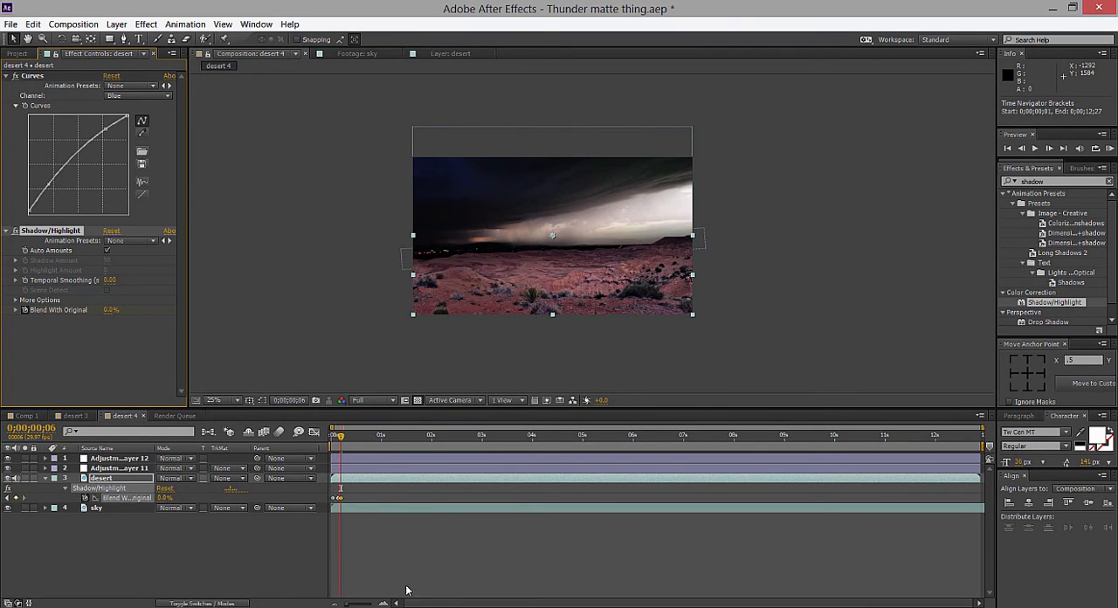
Move the desert layer's first Blend With Original keyframe to 0;00;00;03 and its last one to 0;00;00;05.
{"action": "left_click_drag", "start_coordinate": [360, 605], "coordinate": [376, 605]}
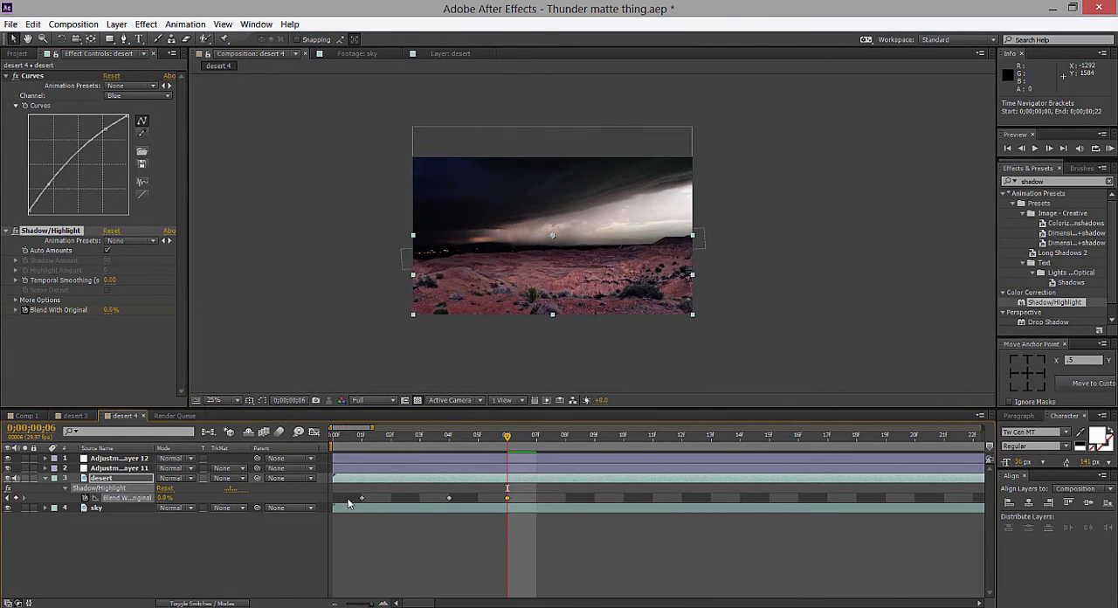
{"action": "left_click_drag", "start_coordinate": [360, 497], "coordinate": [419, 496]}
{"action": "left_click", "coordinate": [421, 436]}
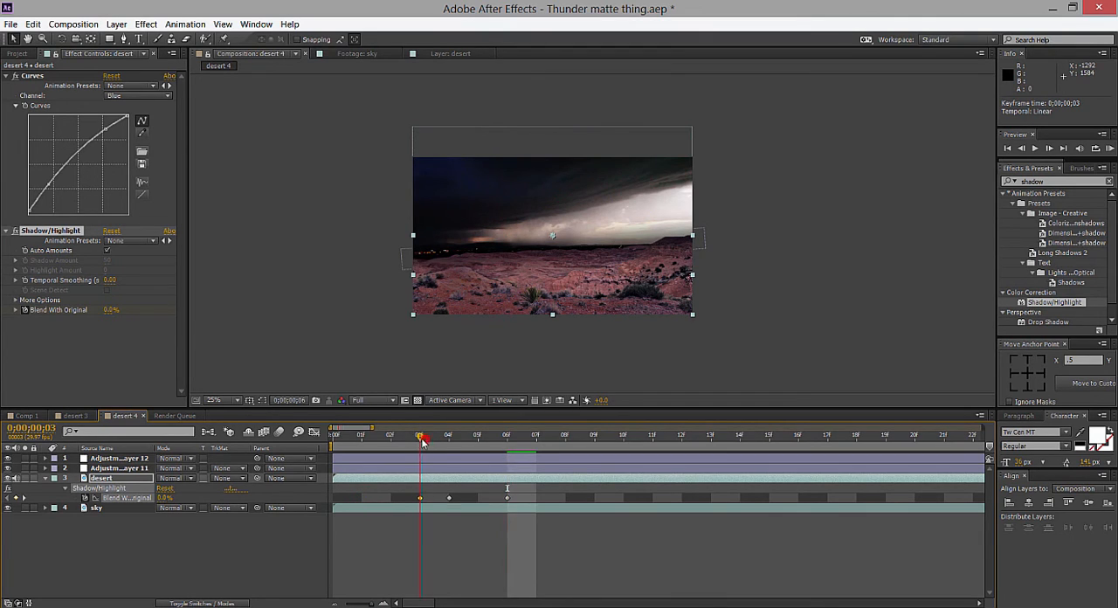
{"action": "left_click", "coordinate": [506, 498]}
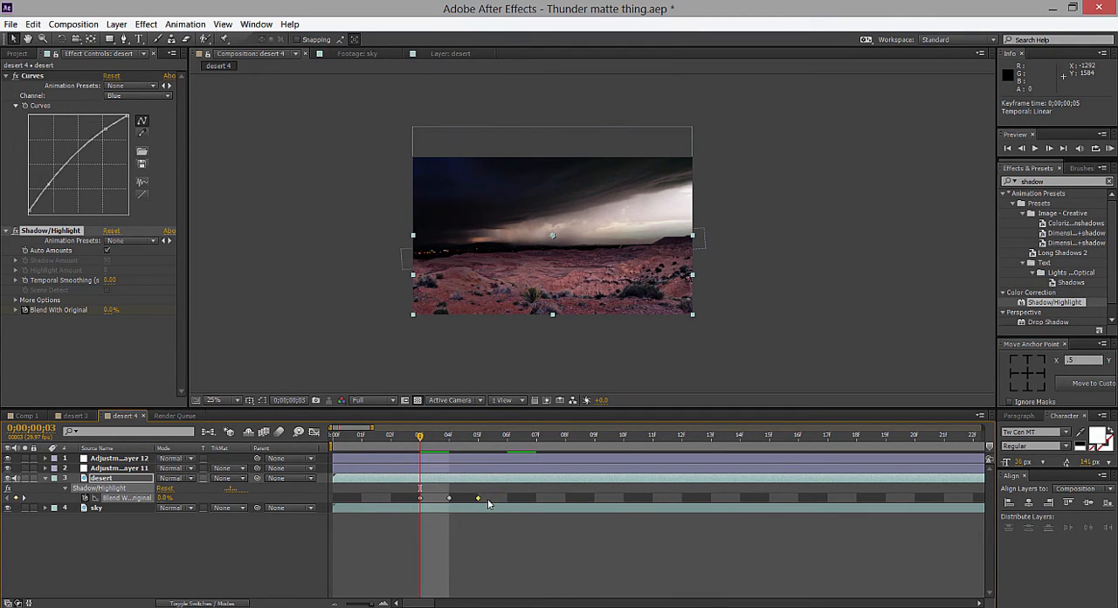
{"action": "left_click_drag", "start_coordinate": [425, 439], "coordinate": [447, 444]}
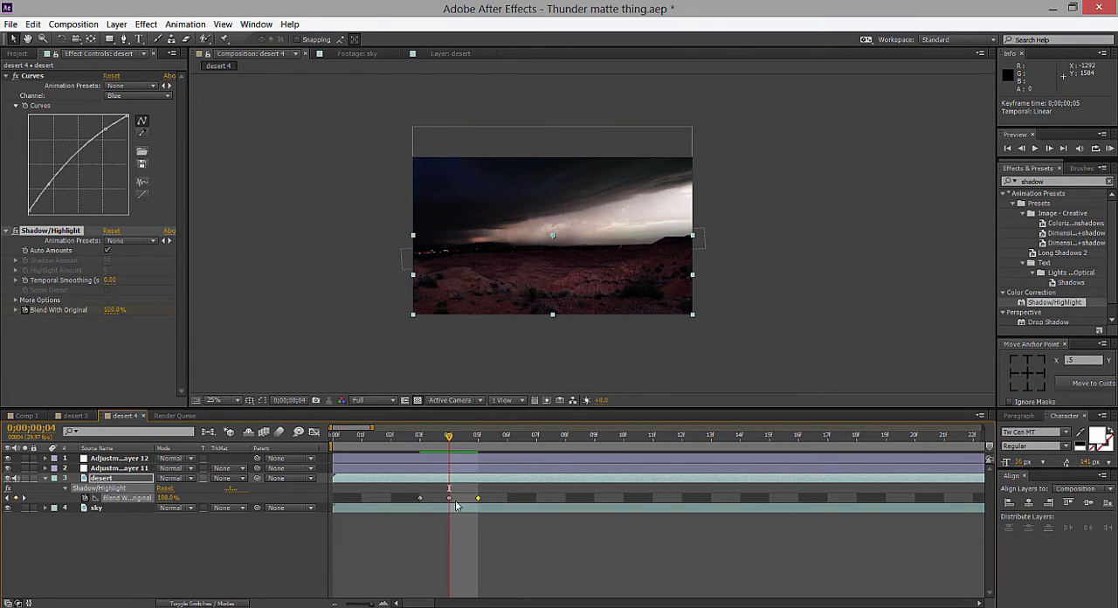
Swap the first two Blend With Original keyframes so 100% falls on 0;00;00;03 and 0% on 0;00;00;04.
{"action": "left_click_drag", "start_coordinate": [448, 498], "coordinate": [426, 500]}
{"action": "key", "text": "ctrl+z"}
{"action": "key", "text": "ctrl+z"}
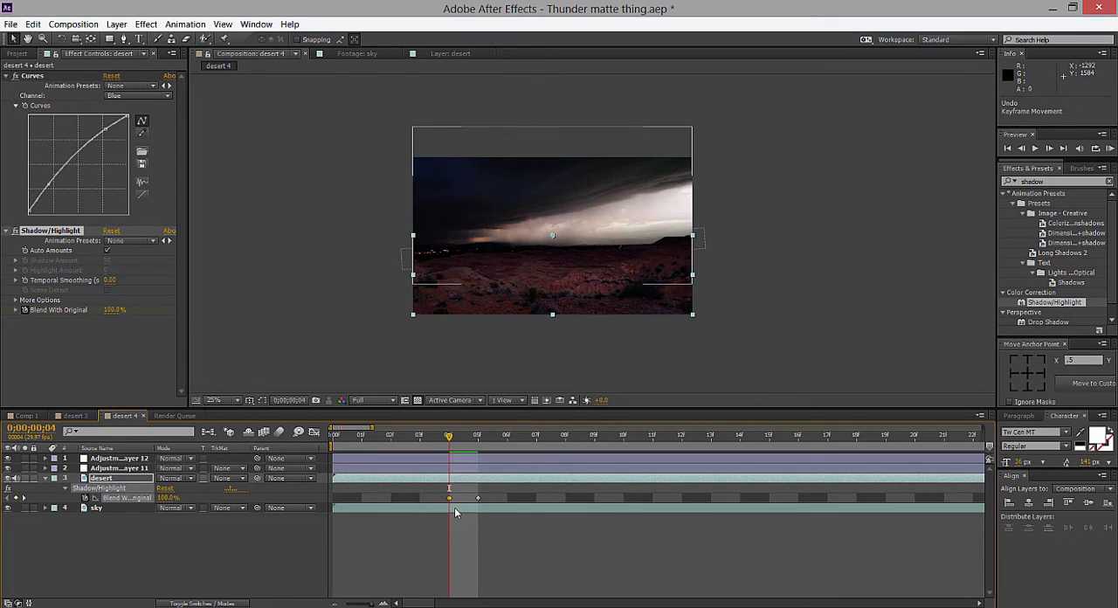
{"action": "left_click_drag", "start_coordinate": [451, 502], "coordinate": [408, 505]}
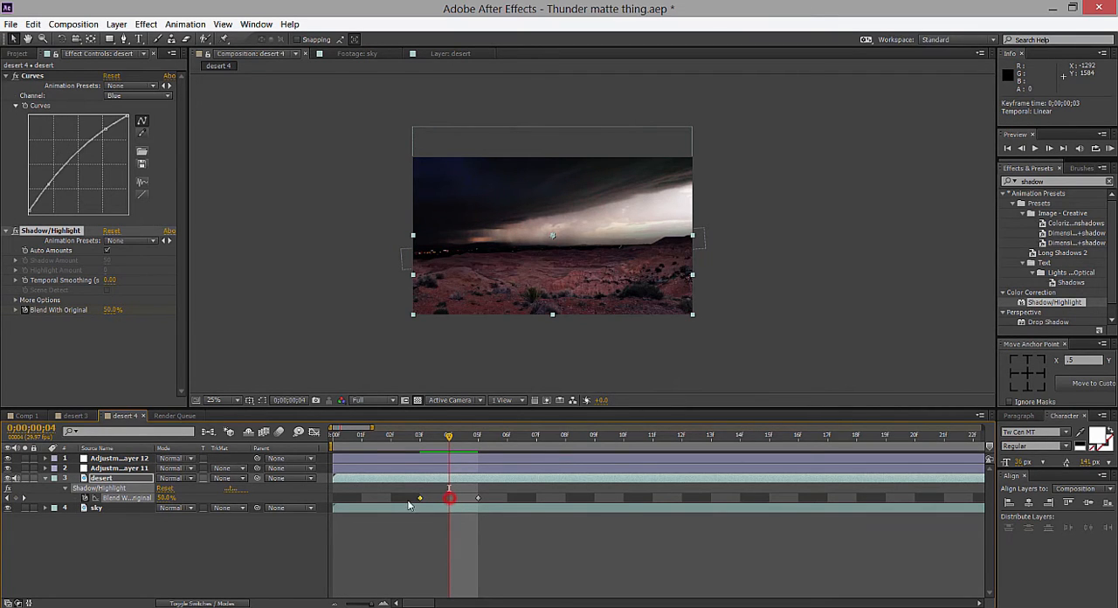
{"action": "left_click", "coordinate": [420, 499]}
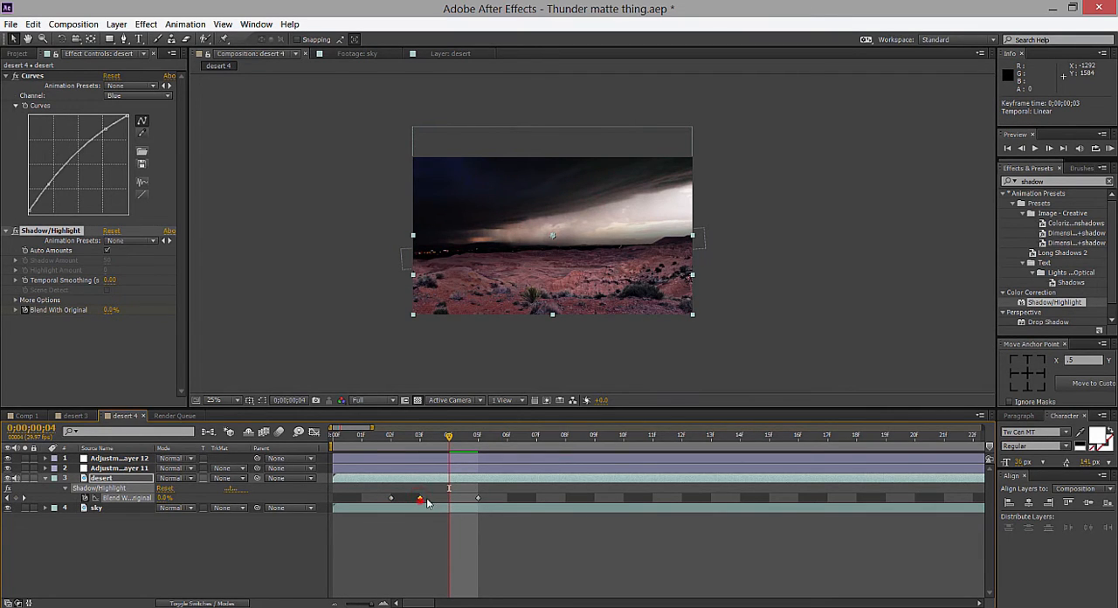
{"action": "left_click", "coordinate": [391, 499]}
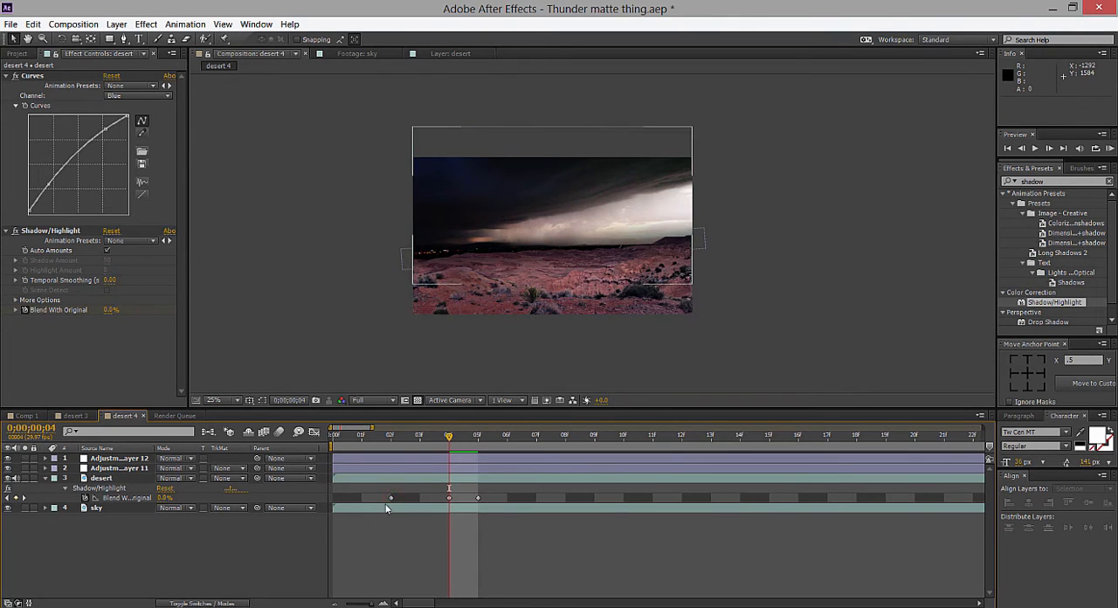
{"action": "left_click_drag", "start_coordinate": [418, 504], "coordinate": [445, 456]}
{"action": "key", "text": "ctrl+z"}
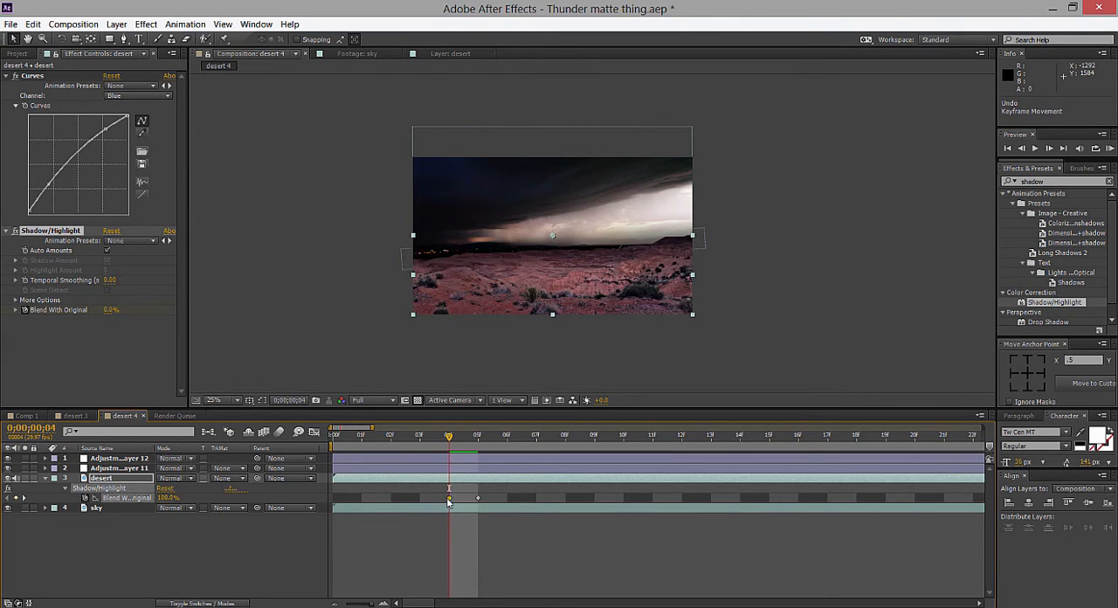
{"action": "left_click_drag", "start_coordinate": [393, 500], "coordinate": [419, 499]}
{"action": "left_click", "coordinate": [450, 498]}
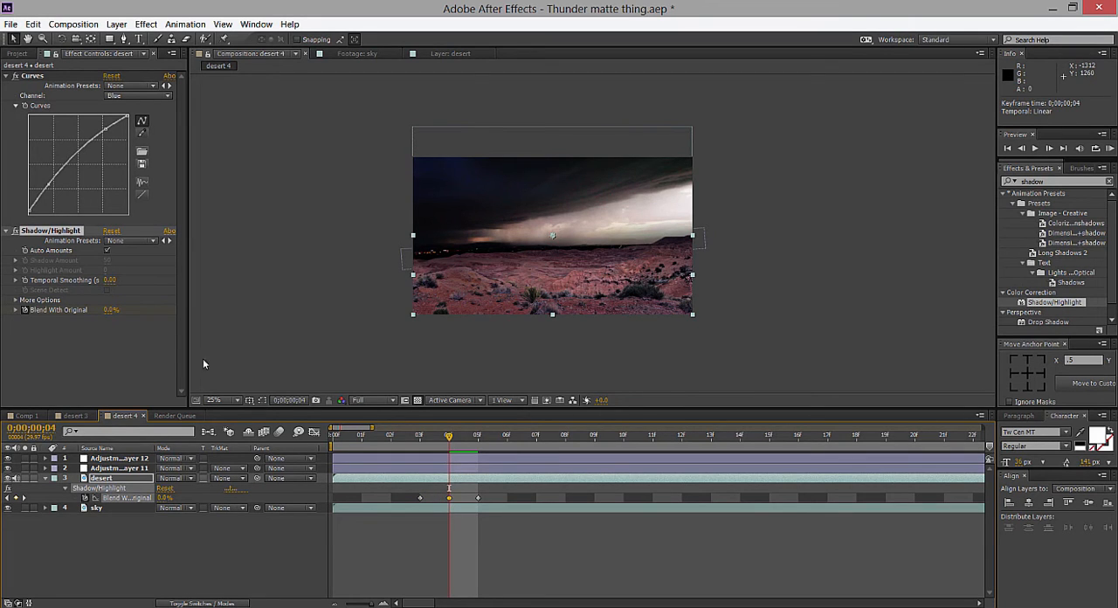
Set the desert layer's Blend With Original keyframe on 0;00;00;05 to 100% and review the flash frame by frame.
{"action": "left_click", "coordinate": [420, 432]}
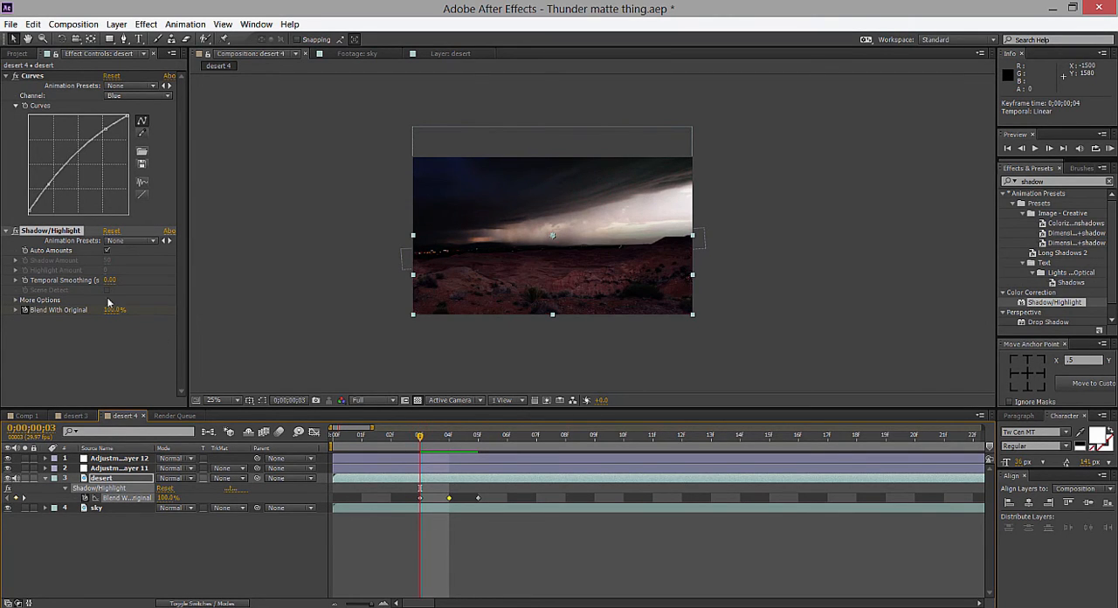
{"action": "left_click", "coordinate": [478, 434]}
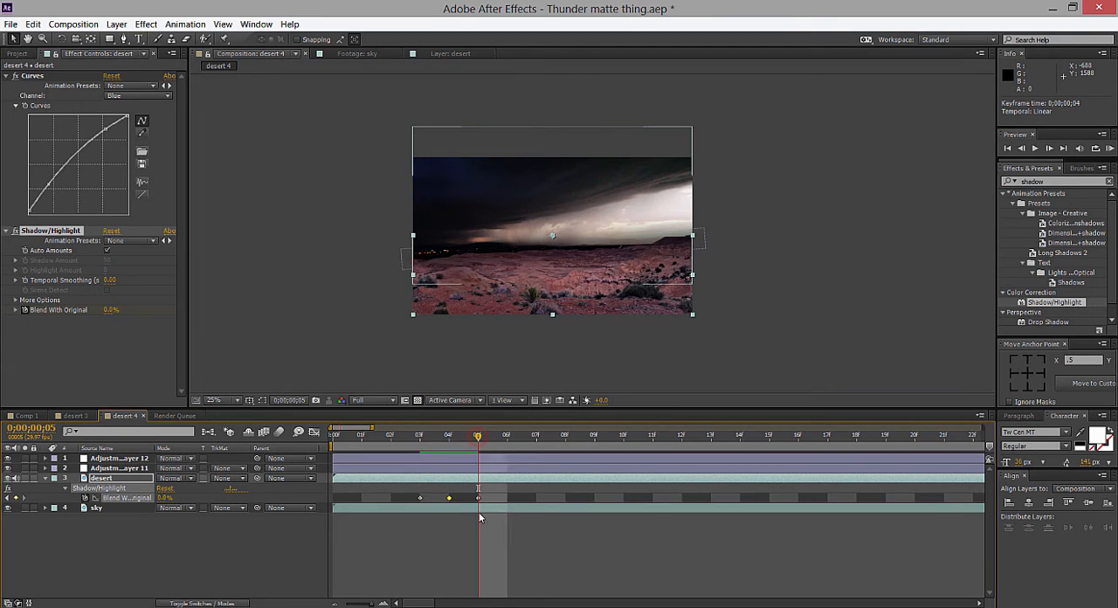
{"action": "left_click", "coordinate": [415, 439]}
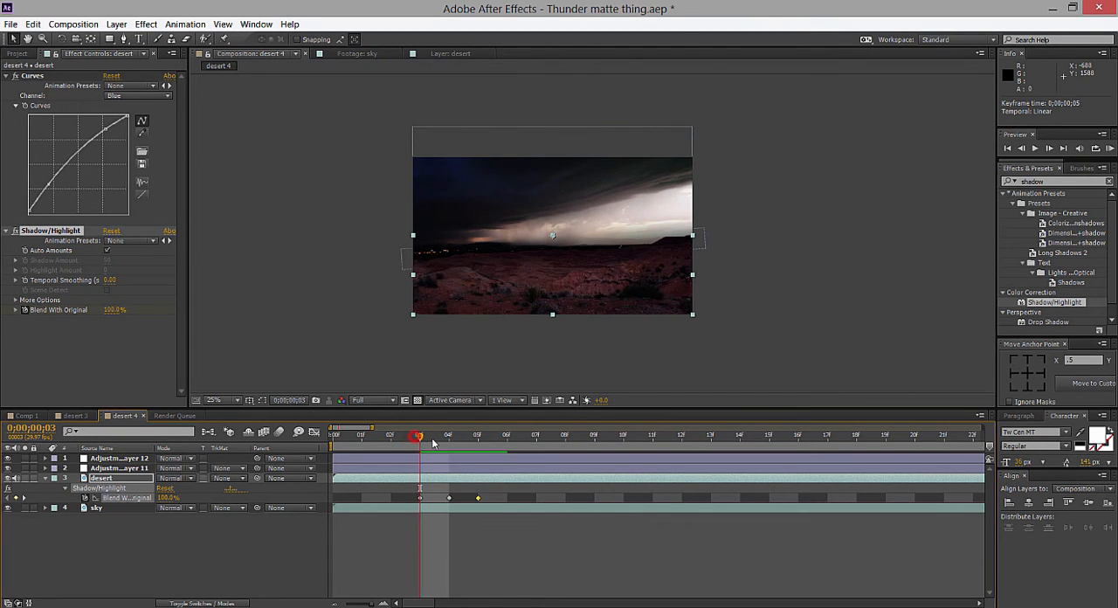
{"action": "left_click", "coordinate": [444, 439]}
{"action": "left_click", "coordinate": [487, 444]}
{"action": "left_click", "coordinate": [516, 445]}
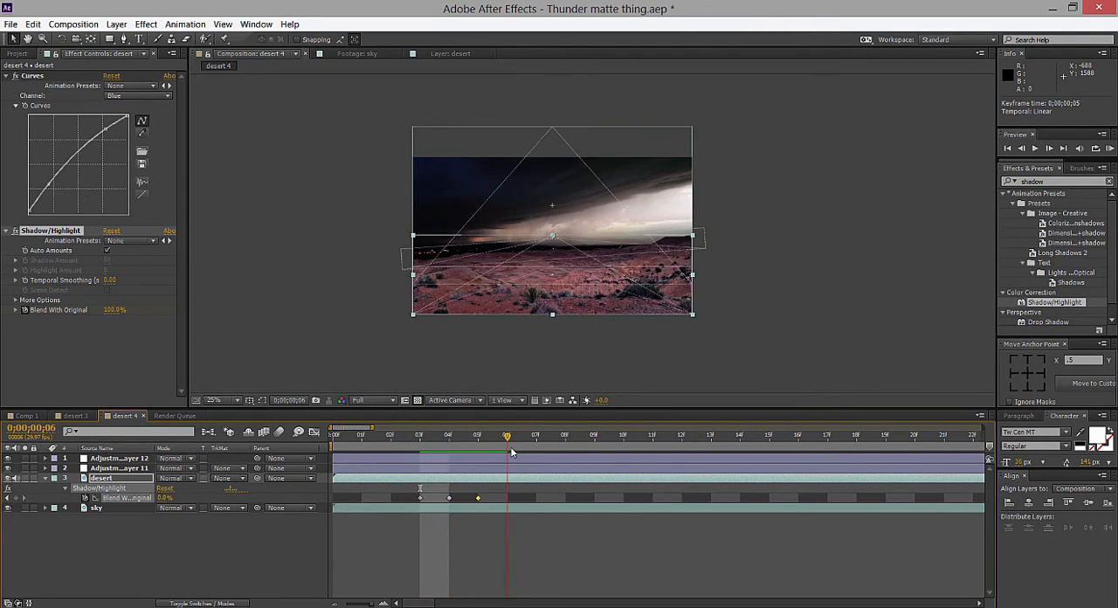
{"action": "left_click", "coordinate": [491, 445]}
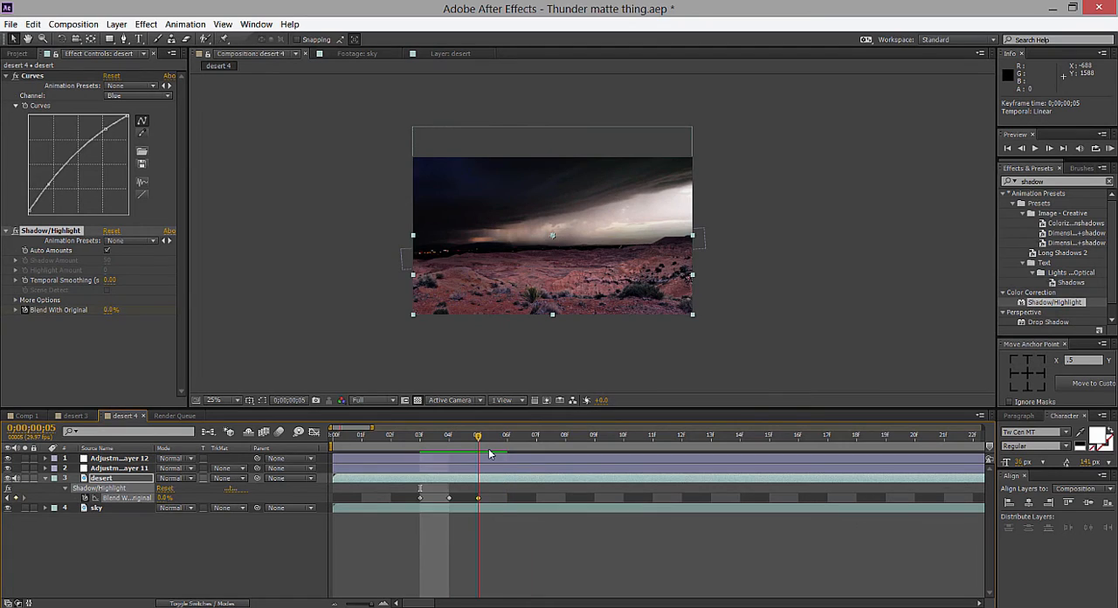
{"action": "left_click", "coordinate": [109, 311]}
{"action": "type", "text": "100"}
{"action": "key", "text": "Return"}
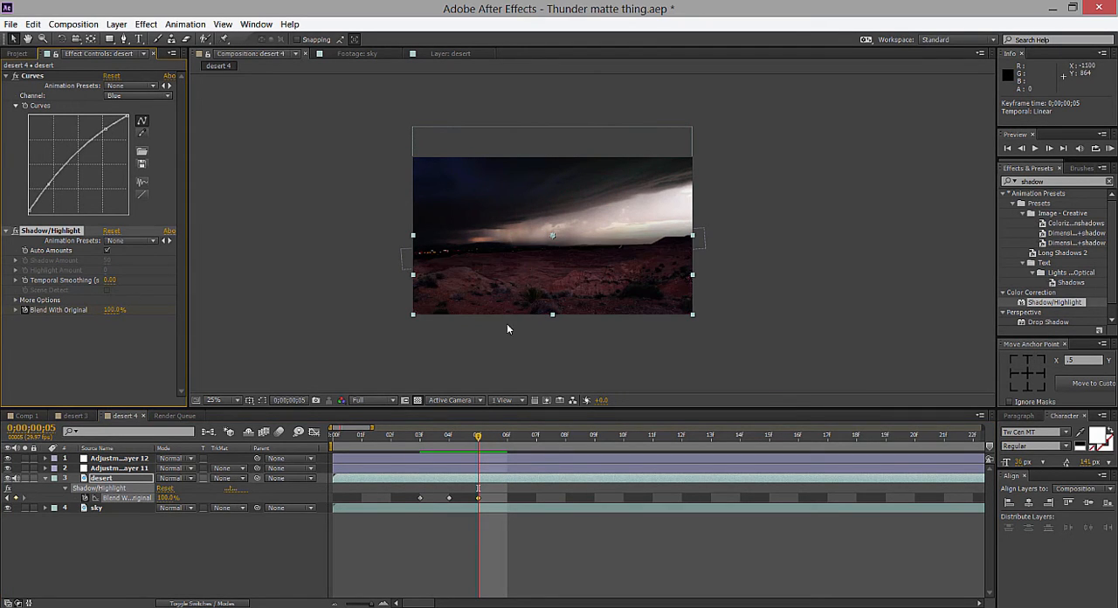
{"action": "left_click", "coordinate": [420, 437]}
{"action": "left_click", "coordinate": [446, 439]}
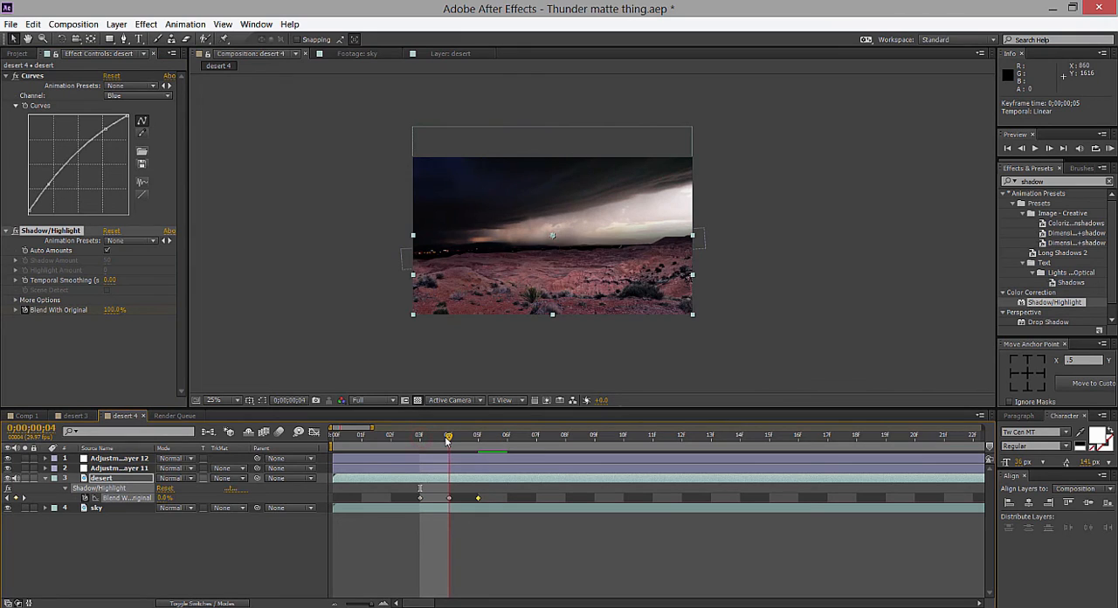
{"action": "left_click", "coordinate": [472, 439]}
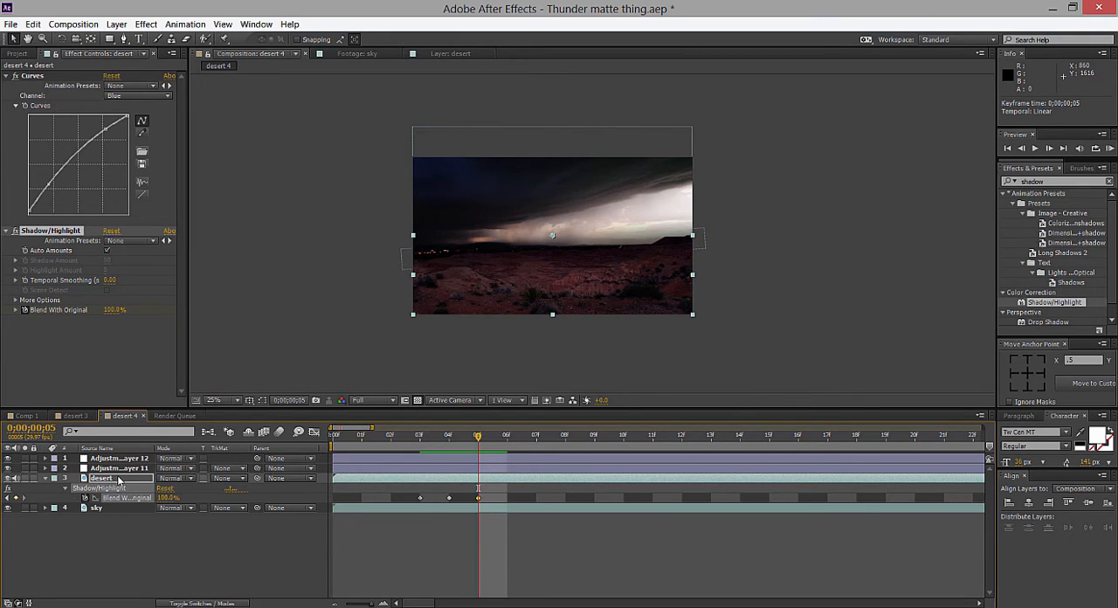
Delete the Shadow/Highlight effect from the desert layer in the desert 4 composition.
{"action": "left_click", "coordinate": [50, 233]}
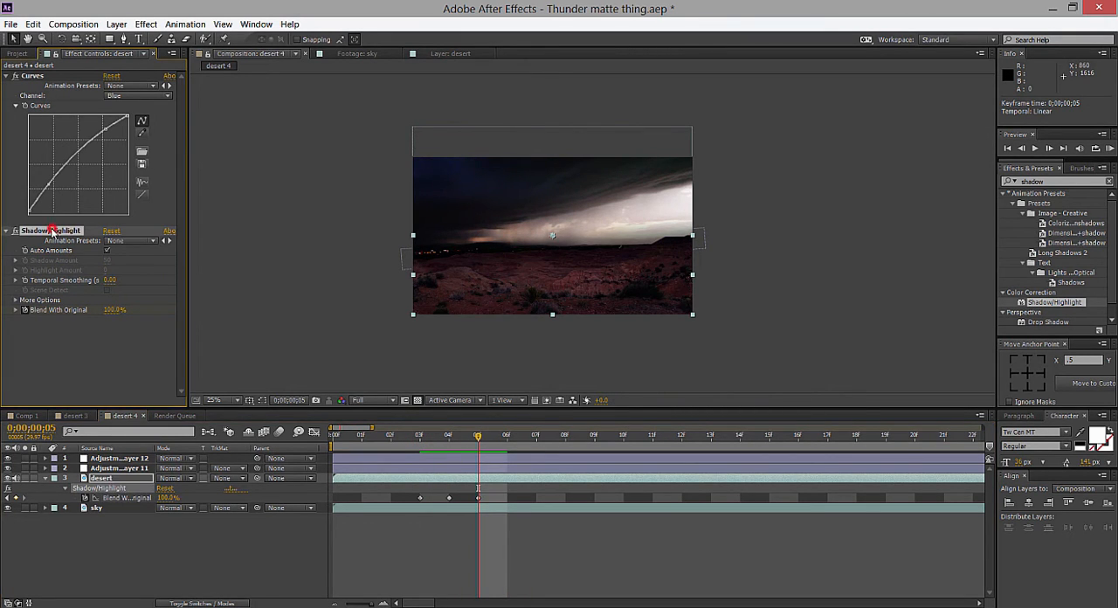
{"action": "key", "text": "Delete"}
{"action": "key", "text": "Page_Down"}
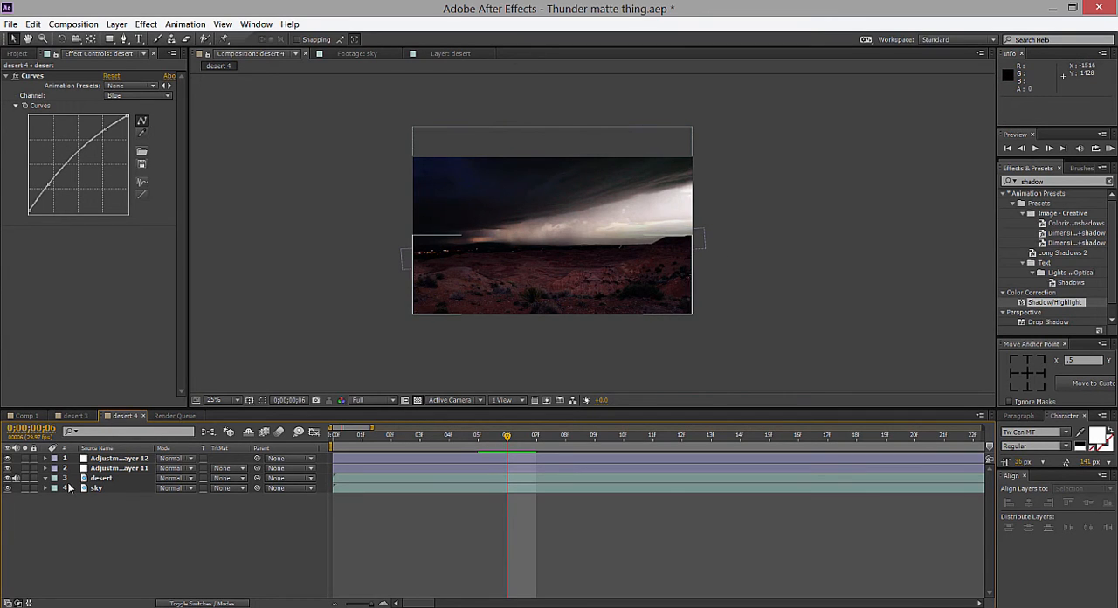
Open the 3038-12.mp4 footage from the project and examine the bird and branches against the sunset sky up close.
{"action": "left_click", "coordinate": [16, 53]}
{"action": "left_click", "coordinate": [42, 156]}
{"action": "key", "text": "Return"}
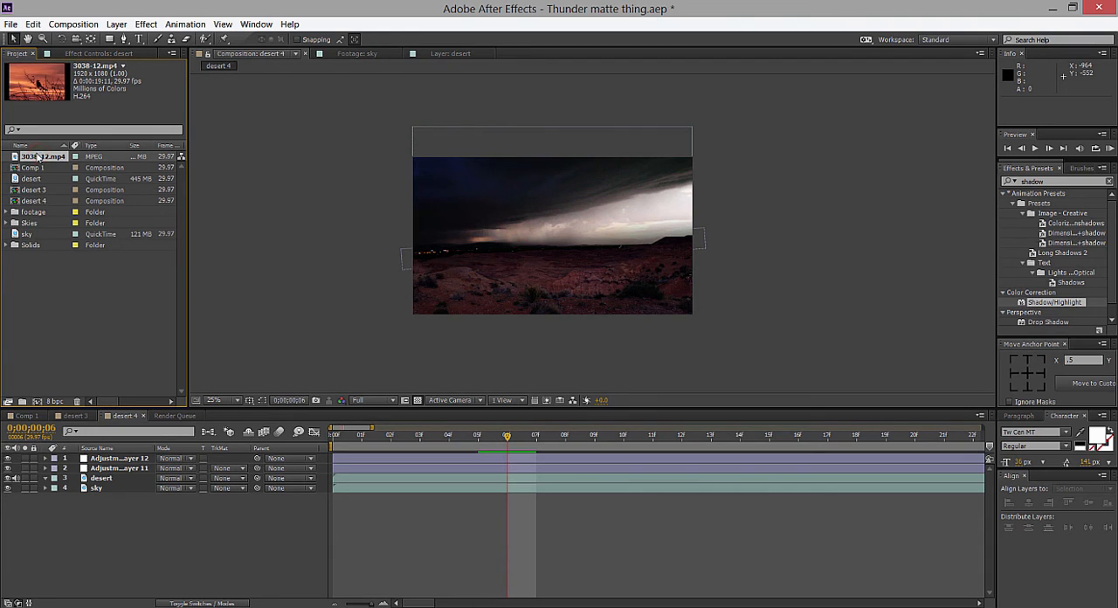
{"action": "double_click", "coordinate": [26, 157]}
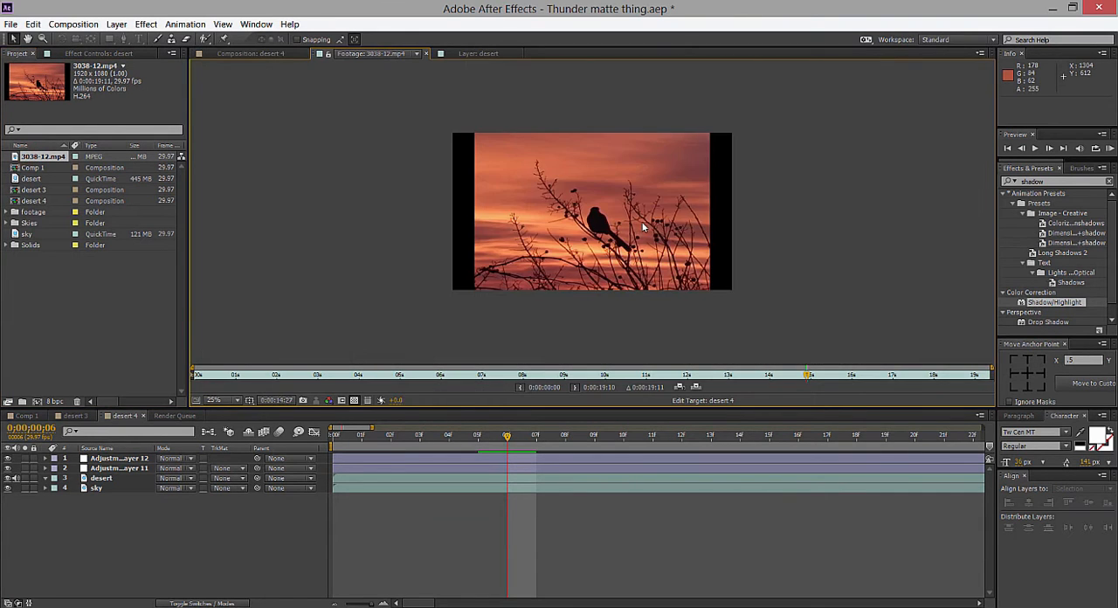
{"action": "scroll", "coordinate": [609, 228], "scroll_direction": "down", "scroll_amount": 2}
{"action": "scroll", "coordinate": [592, 229], "scroll_direction": "up", "scroll_amount": 4}
{"action": "scroll", "coordinate": [600, 187], "scroll_direction": "up", "scroll_amount": 2}
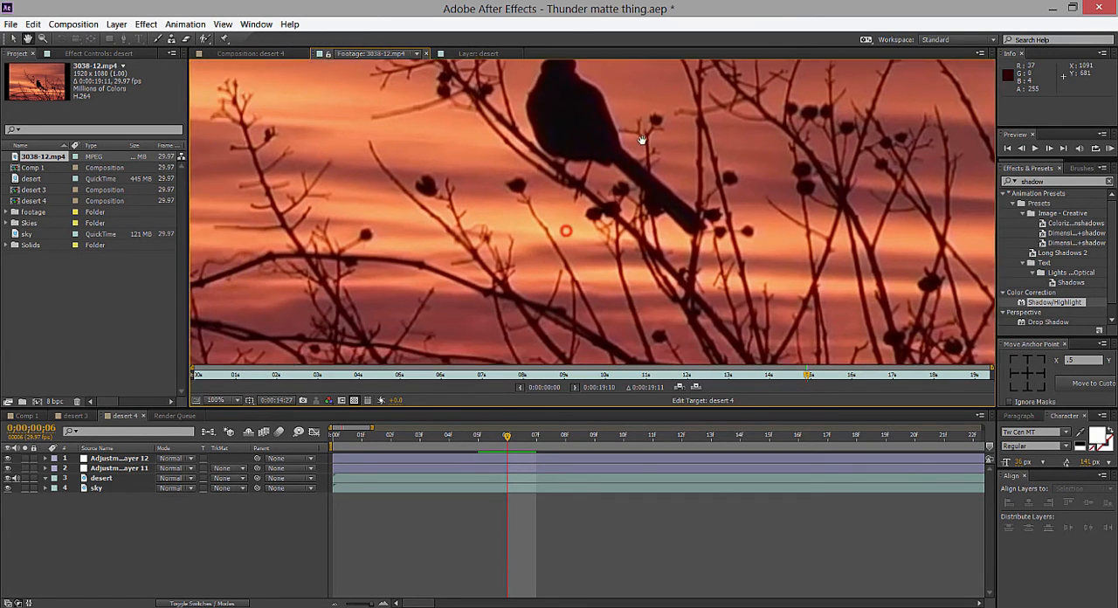
{"action": "left_click_drag", "start_coordinate": [598, 207], "coordinate": [619, 180]}
{"action": "scroll", "coordinate": [635, 180], "scroll_direction": "up", "scroll_amount": 2}
{"action": "scroll", "coordinate": [607, 189], "scroll_direction": "down", "scroll_amount": 3}
{"action": "scroll", "coordinate": [616, 234], "scroll_direction": "down", "scroll_amount": 1}
{"action": "scroll", "coordinate": [618, 234], "scroll_direction": "up", "scroll_amount": 1}
Create a new composition from the 3038-12.mp4 footage and set its preview resolution to Full.
{"action": "left_click", "coordinate": [288, 54]}
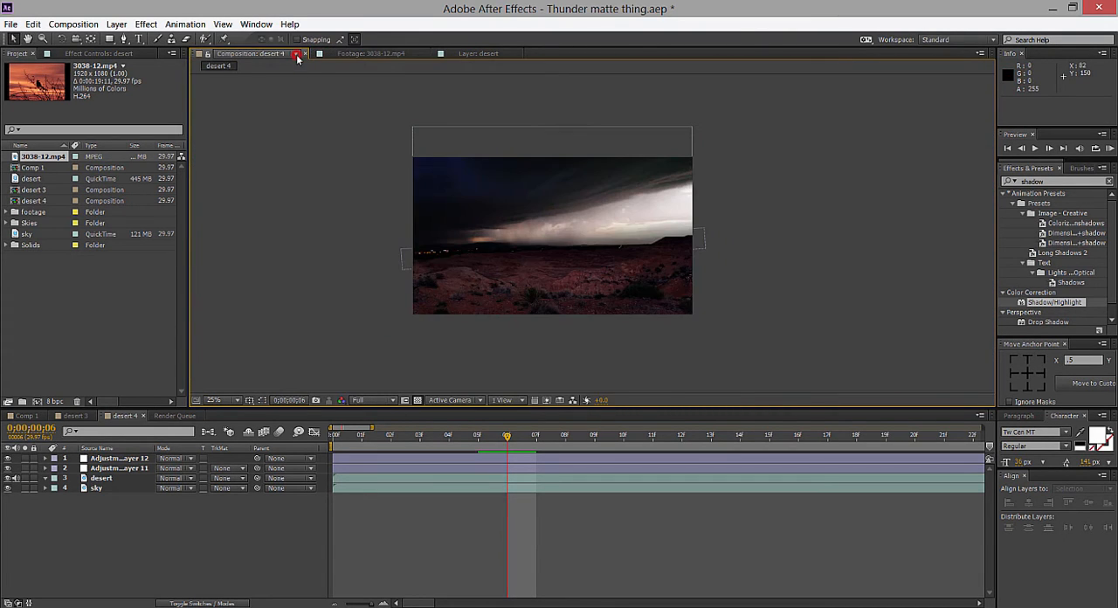
{"action": "left_click_drag", "start_coordinate": [17, 156], "coordinate": [37, 402]}
{"action": "scroll", "coordinate": [649, 306], "scroll_direction": "up", "scroll_amount": 1}
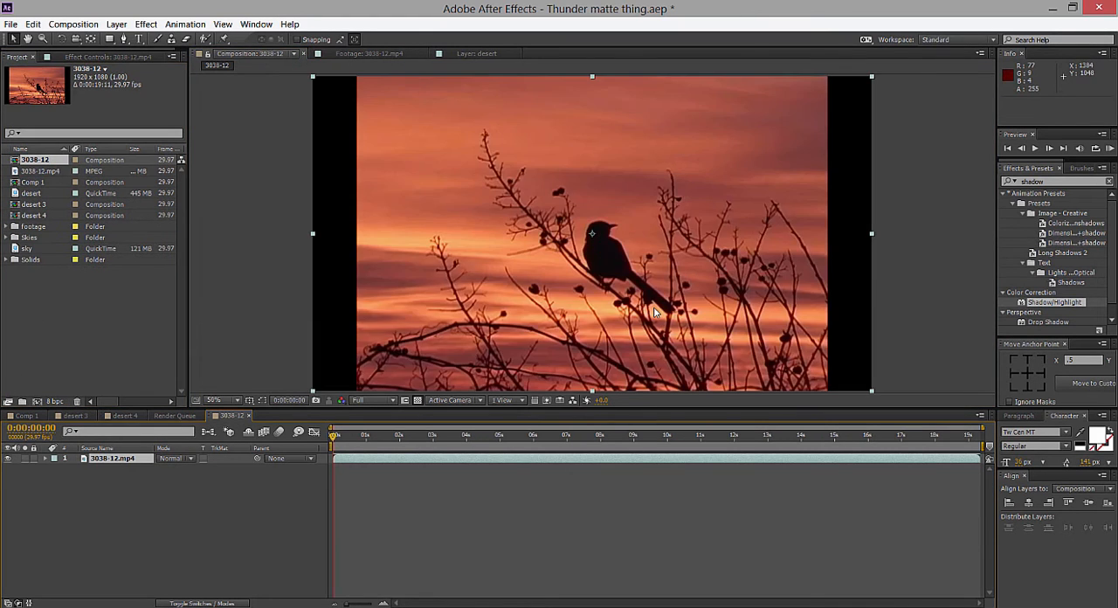
{"action": "scroll", "coordinate": [556, 292], "scroll_direction": "down", "scroll_amount": 1}
{"action": "left_click", "coordinate": [358, 403]}
{"action": "left_click", "coordinate": [371, 426]}
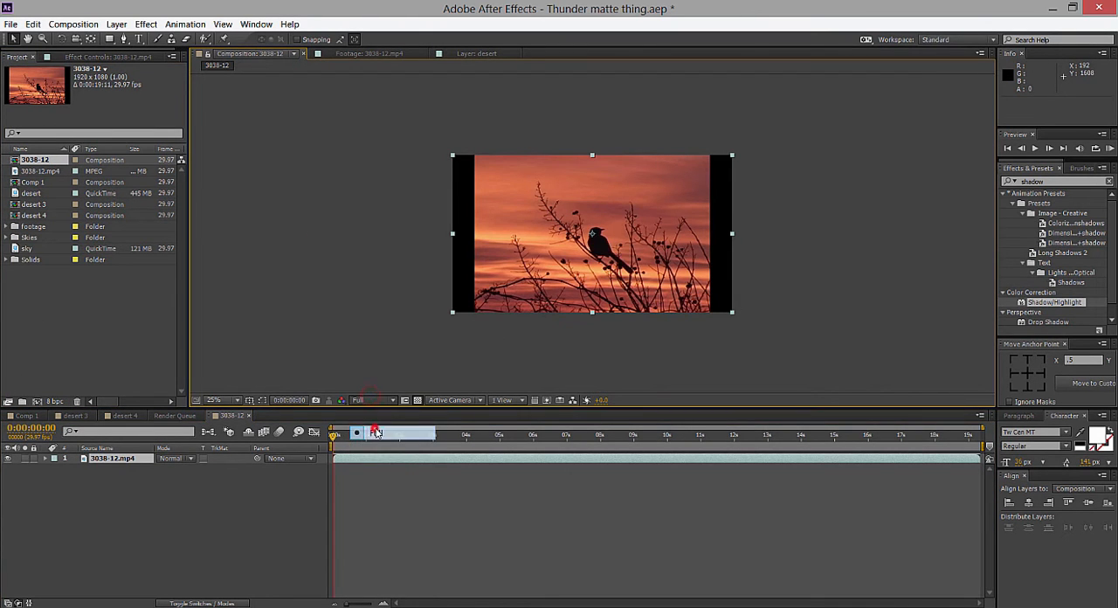
Make the composition viewer taller and clear the search term from the effects list.
{"action": "left_click", "coordinate": [794, 304]}
{"action": "left_click", "coordinate": [659, 248]}
{"action": "scroll", "coordinate": [713, 254], "scroll_direction": "up", "scroll_amount": 1}
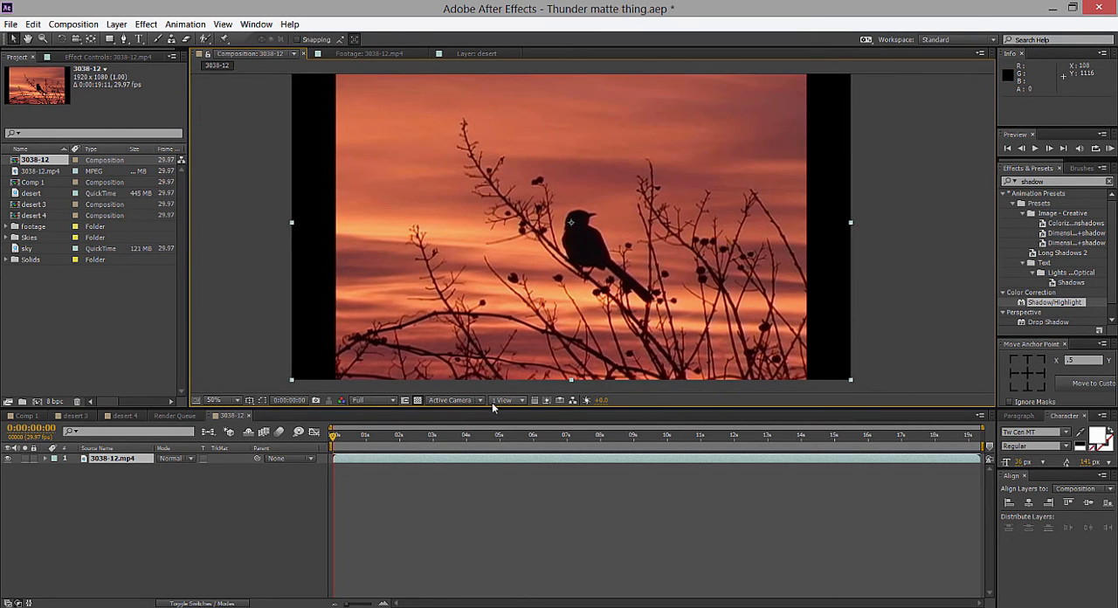
{"action": "left_click_drag", "start_coordinate": [494, 406], "coordinate": [494, 465]}
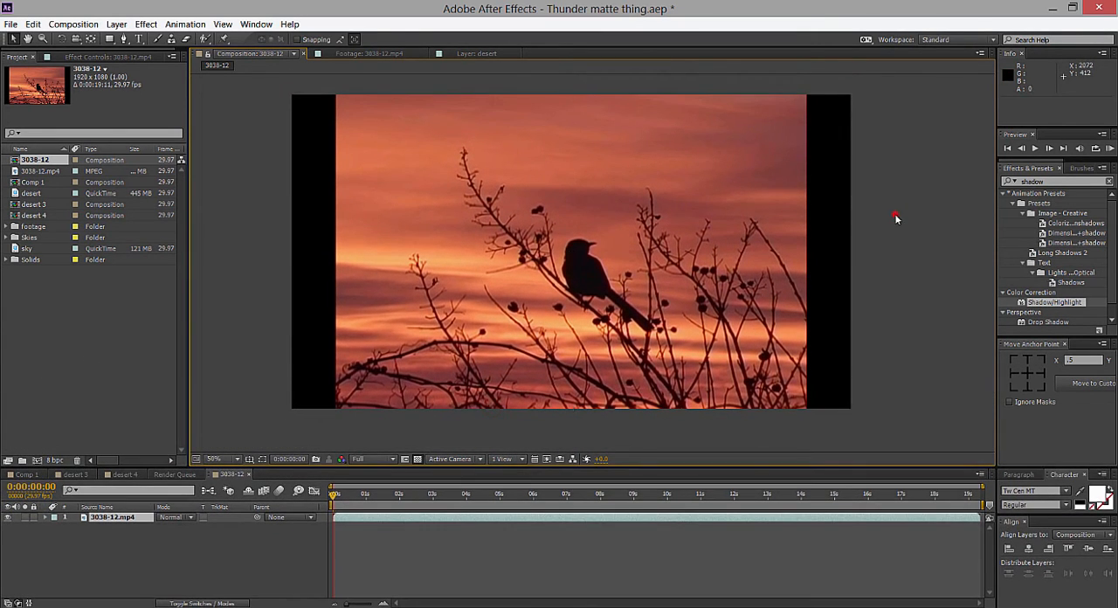
{"action": "left_click", "coordinate": [895, 219]}
{"action": "left_click_drag", "start_coordinate": [1055, 182], "coordinate": [955, 184]}
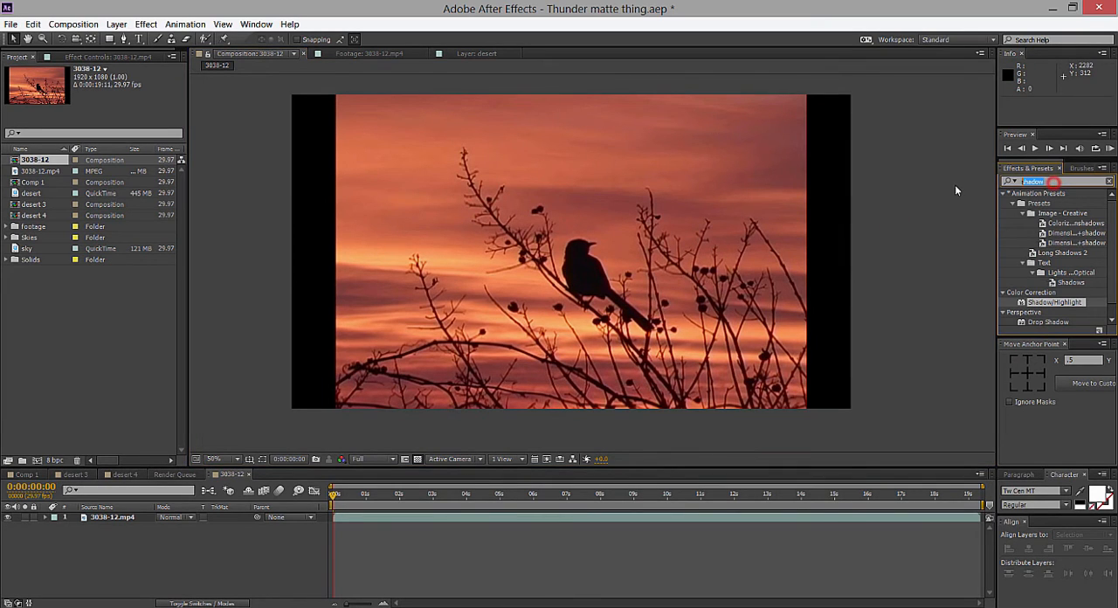
{"action": "key", "text": "BackSpace"}
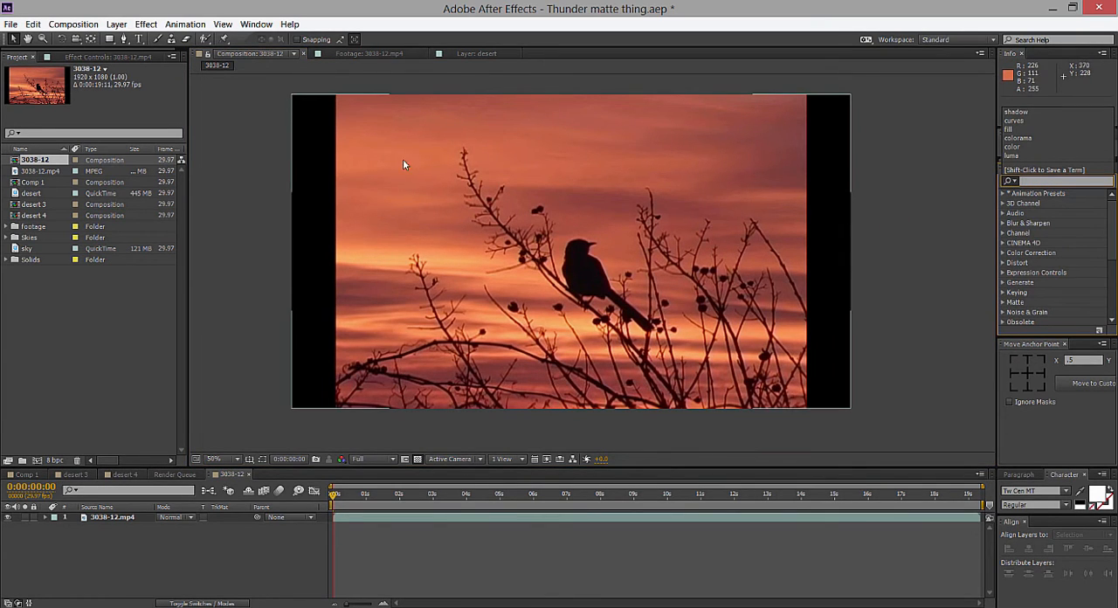
Select the 3038-12.mp4 layer and move the current time to 0:00:12:02, with the bird against the sunset.
{"action": "left_click", "coordinate": [366, 297]}
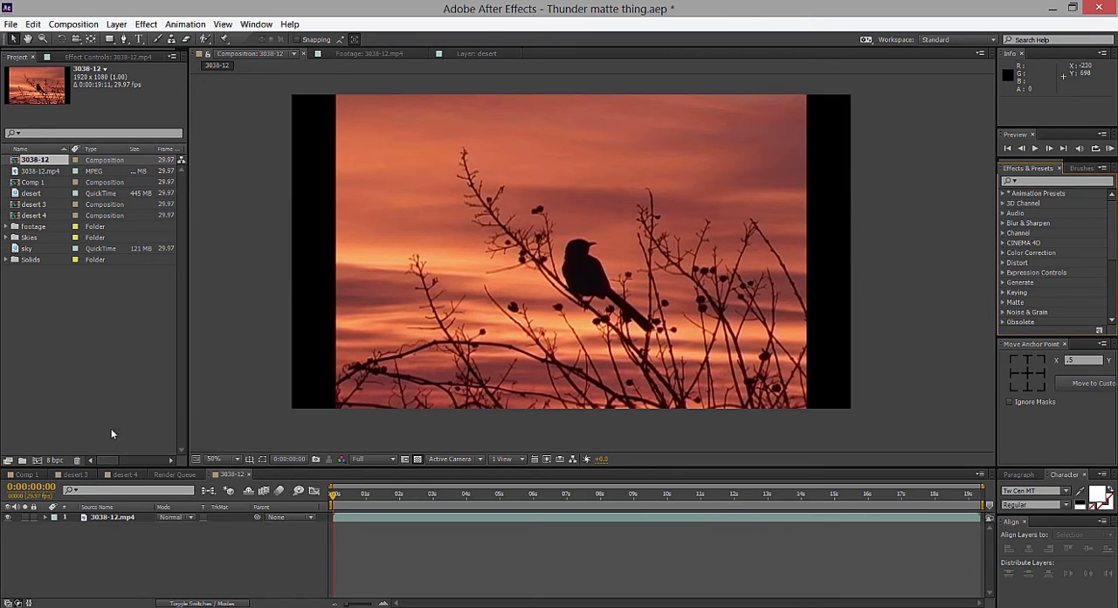
{"action": "left_click", "coordinate": [125, 516]}
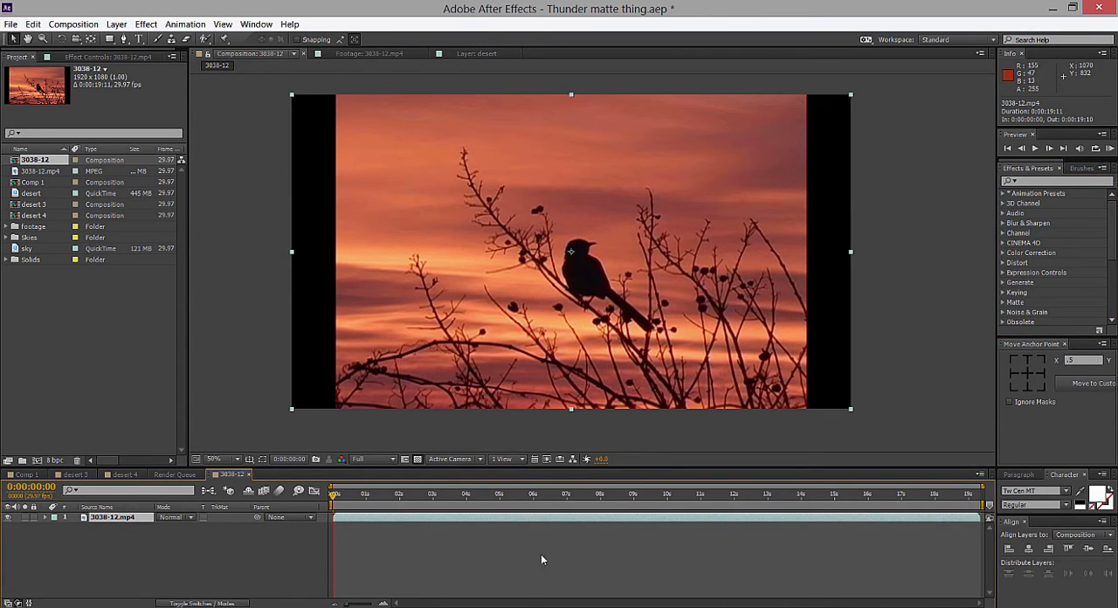
{"action": "left_click_drag", "start_coordinate": [331, 500], "coordinate": [736, 503]}
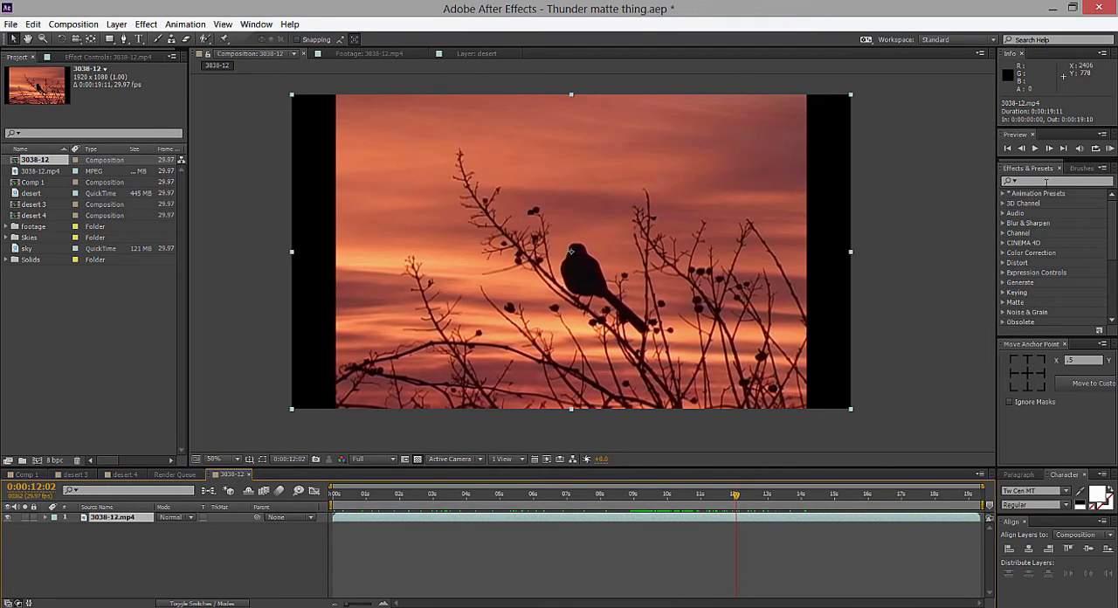
Find the Colorama effect and apply it to the 3038-12.mp4 bird footage.
{"action": "left_click", "coordinate": [1071, 179]}
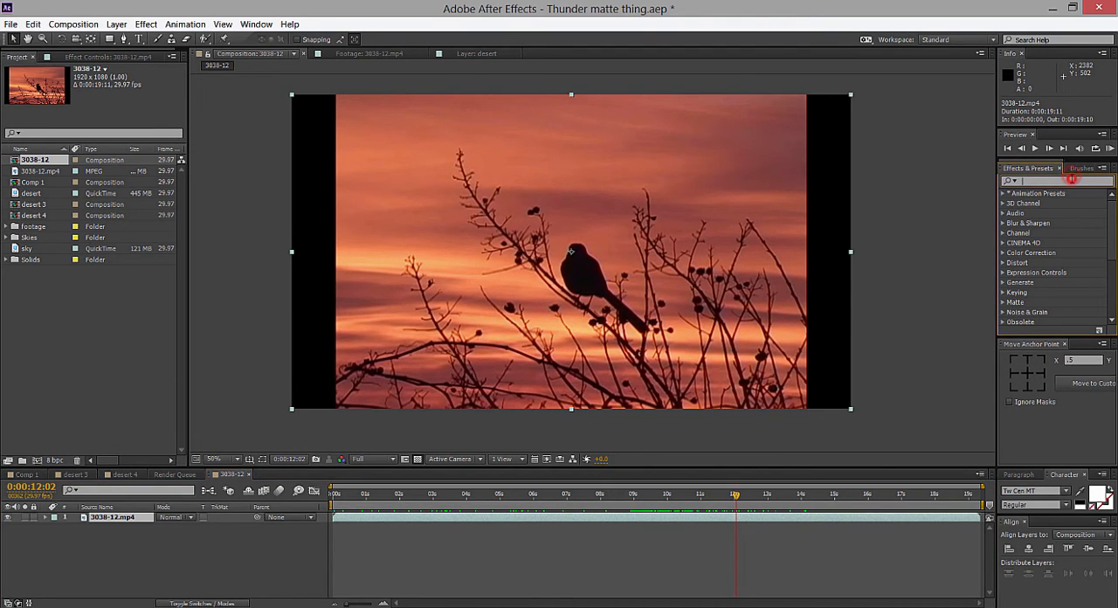
{"action": "type", "text": "color"}
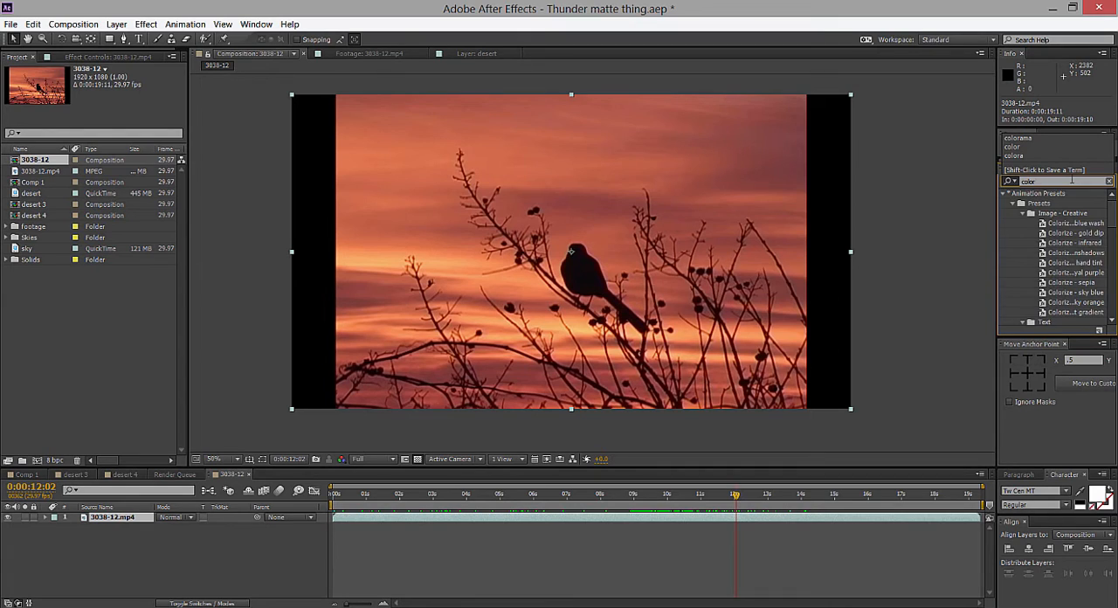
{"action": "type", "text": "om"}
{"action": "key", "text": "BackSpace"}
{"action": "type", "text": "a"}
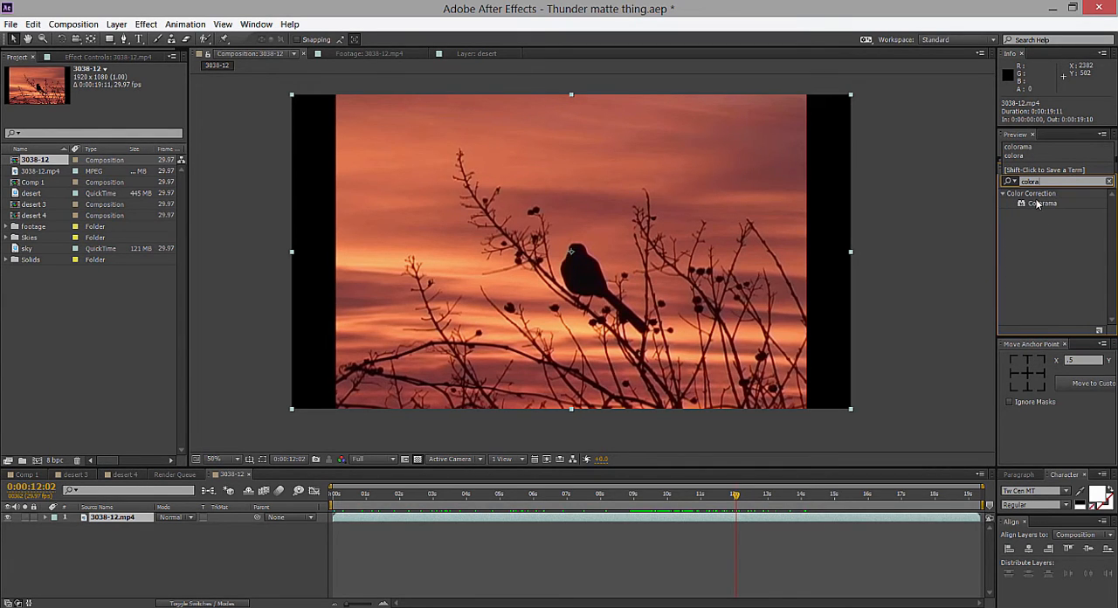
{"action": "left_click_drag", "start_coordinate": [1038, 204], "coordinate": [578, 245]}
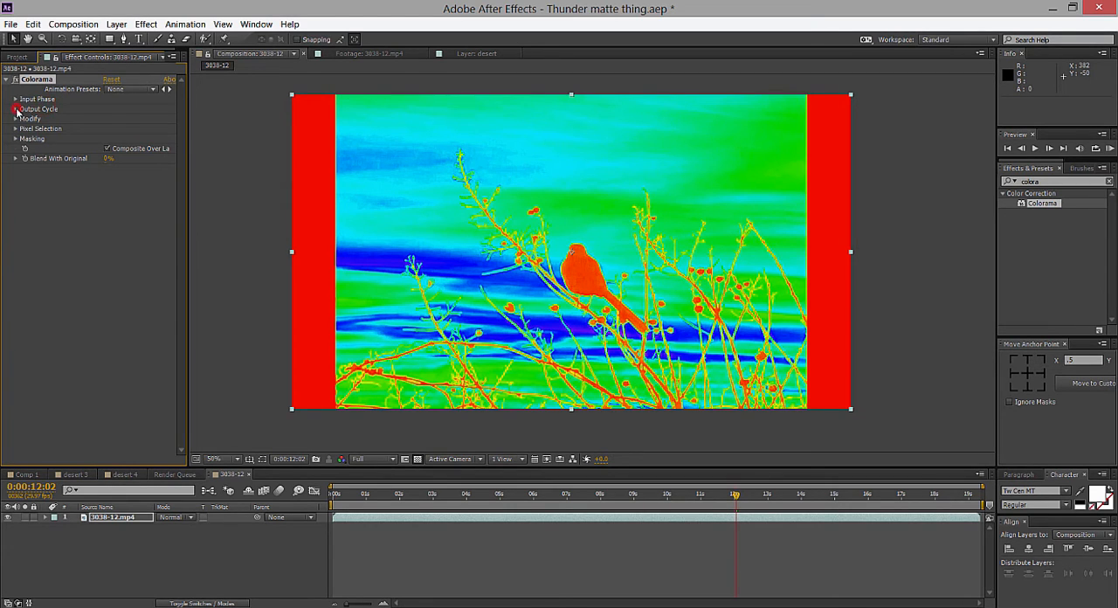
Set Colorama's Output Cycle to the Ramp Grey preset palette.
{"action": "left_click", "coordinate": [16, 110]}
{"action": "left_click", "coordinate": [135, 119]}
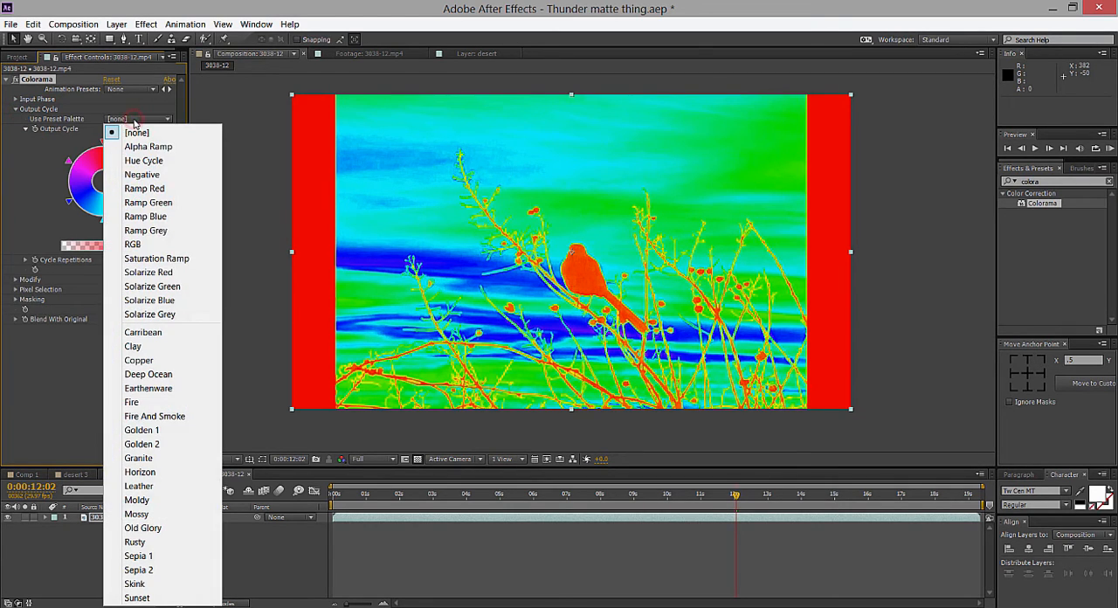
{"action": "left_click", "coordinate": [131, 230]}
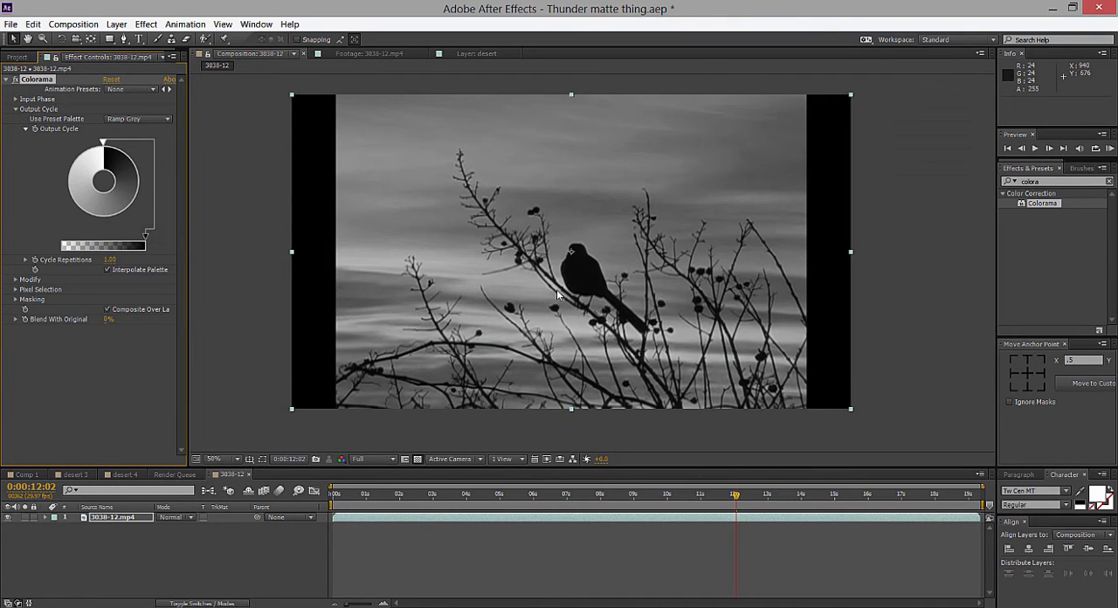
{"action": "left_click", "coordinate": [920, 220]}
{"action": "double_click", "coordinate": [83, 209]}
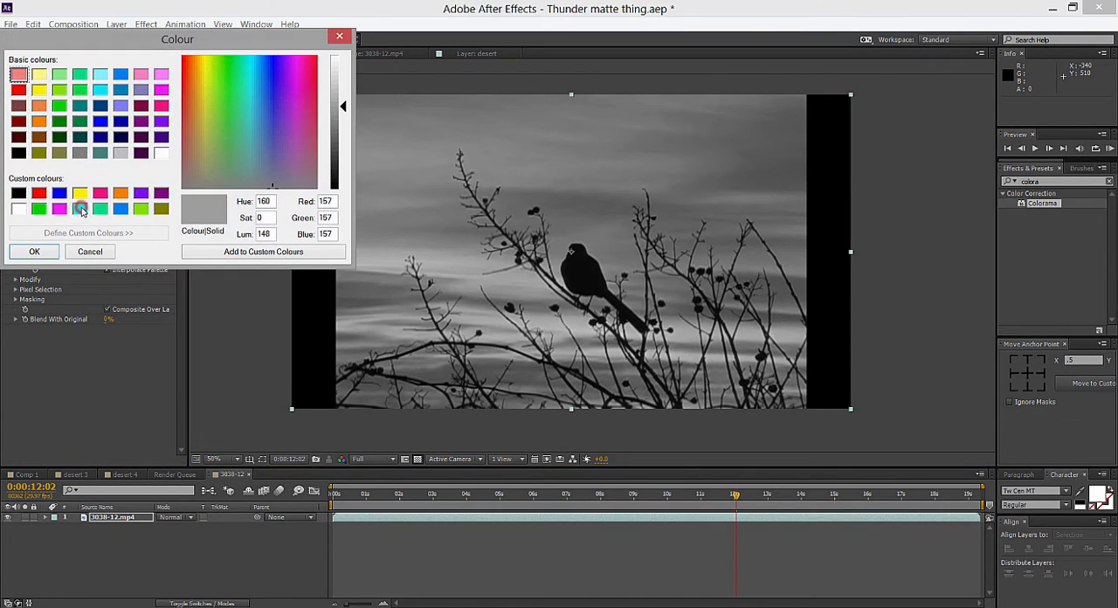
{"action": "left_click", "coordinate": [87, 250]}
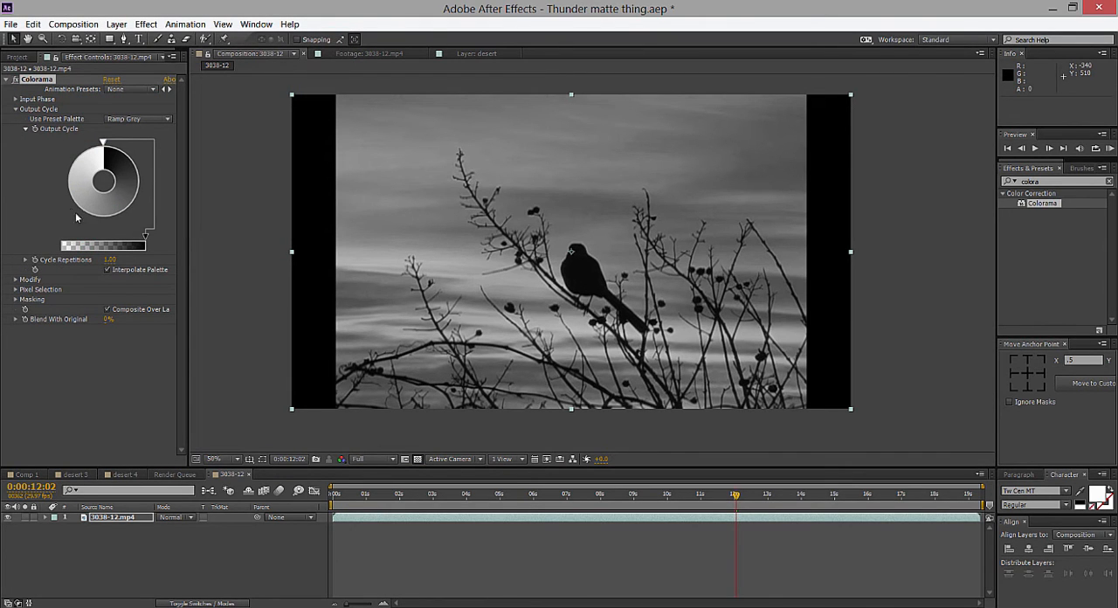
Add a black colour stop and a white colour stop along the lower part of Colorama's Output Cycle wheel.
{"action": "double_click", "coordinate": [74, 211]}
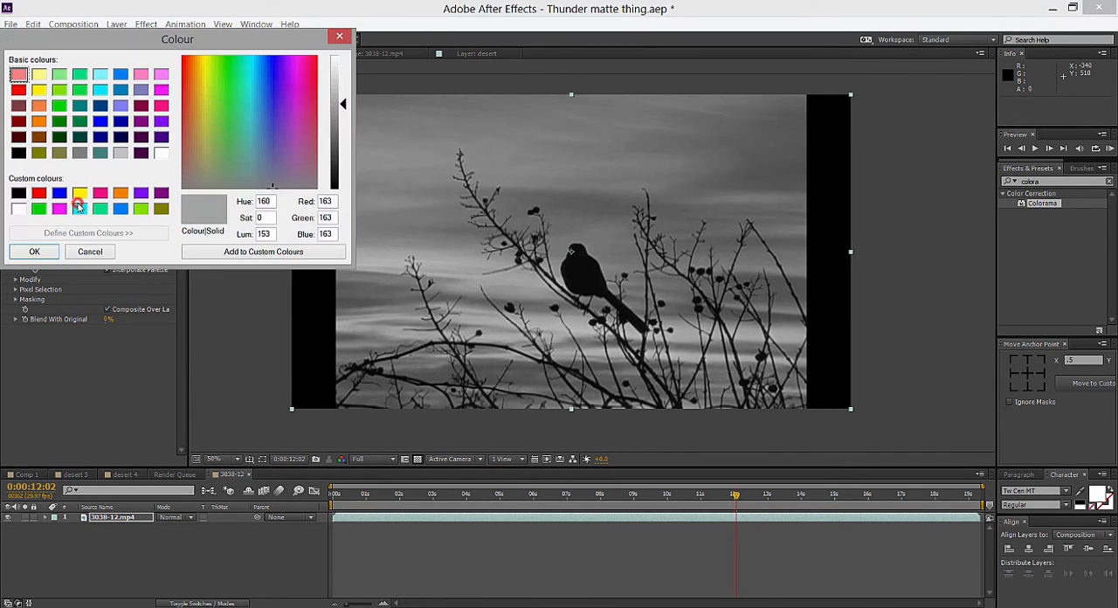
{"action": "left_click", "coordinate": [18, 192]}
{"action": "left_click_drag", "start_coordinate": [142, 33], "coordinate": [447, 128]}
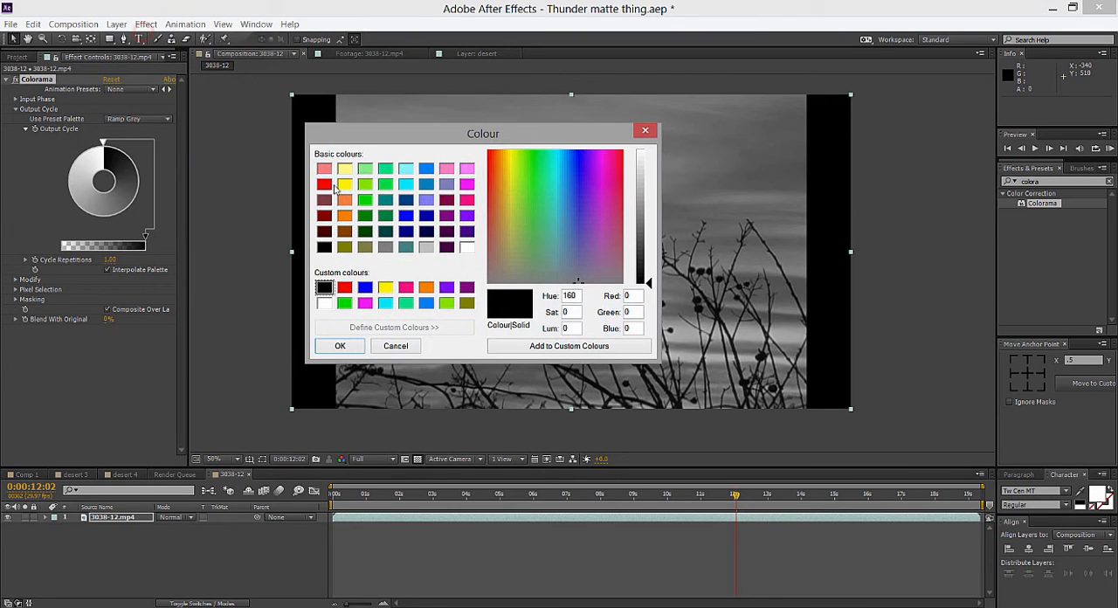
{"action": "left_click", "coordinate": [339, 346]}
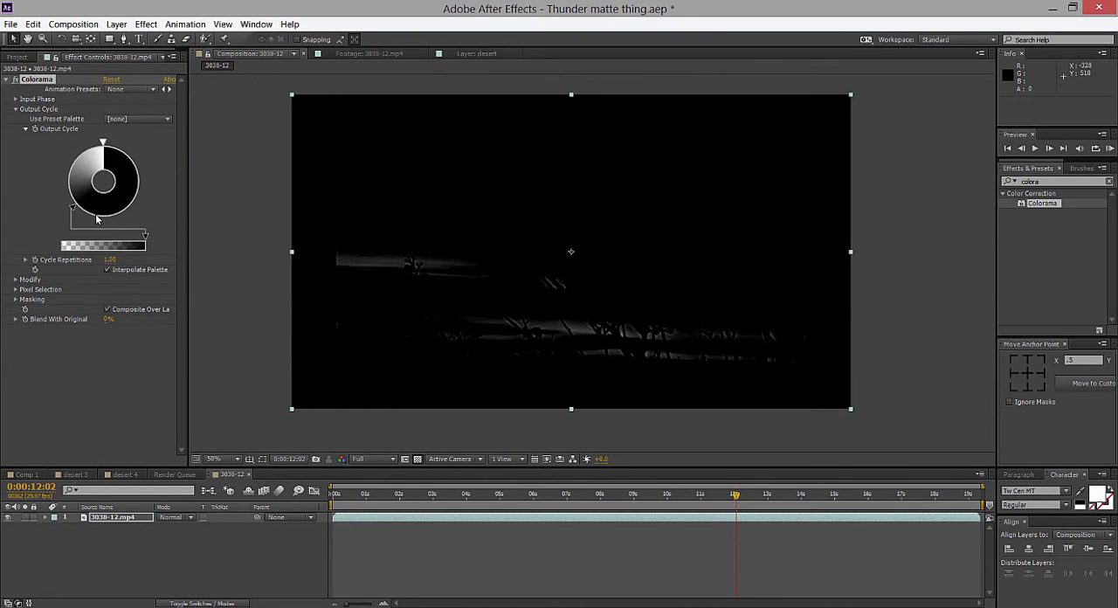
{"action": "double_click", "coordinate": [116, 216]}
{"action": "left_click", "coordinate": [20, 209]}
{"action": "left_click", "coordinate": [33, 251]}
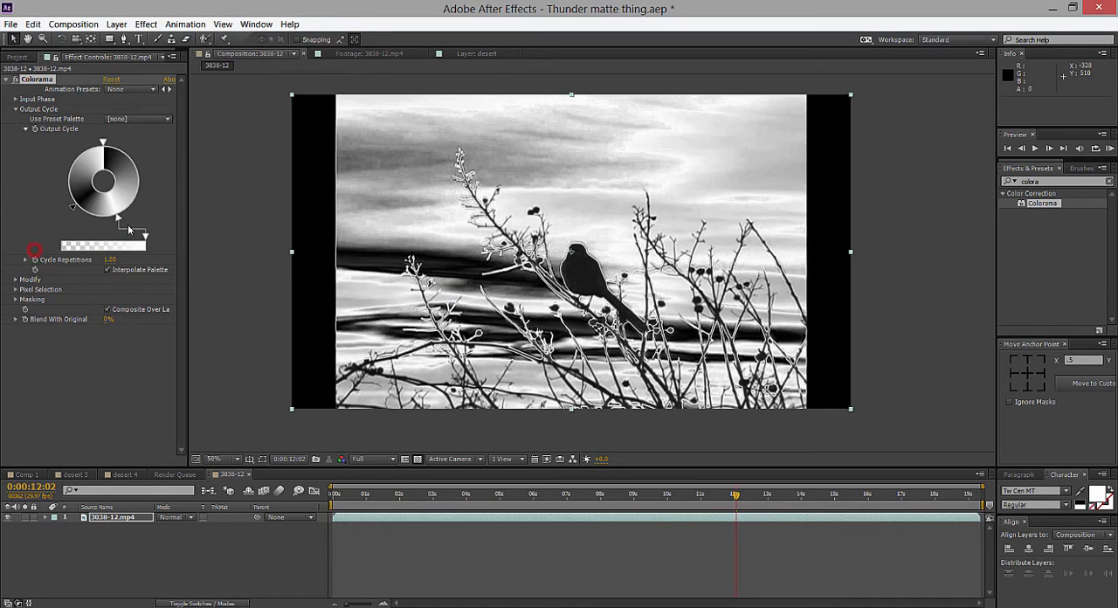
Place the black stop on the wheel's right side and bring the white stop close to it for a hard-edged silhouette.
{"action": "mouse_move", "coordinate": [74, 209]}
{"action": "left_mouse_down"}
{"action": "mouse_move", "coordinate": [130, 222]}
{"action": "mouse_move", "coordinate": [140, 201]}
{"action": "left_mouse_up"}
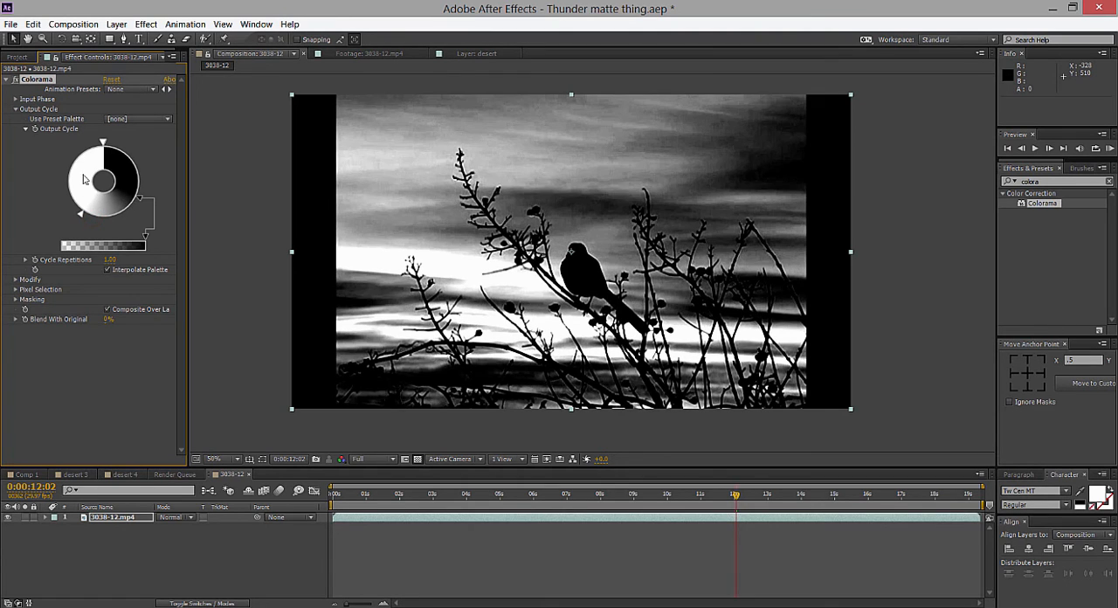
{"action": "mouse_move", "coordinate": [134, 210]}
{"action": "left_mouse_down"}
{"action": "mouse_move", "coordinate": [129, 217]}
{"action": "mouse_move", "coordinate": [145, 189]}
{"action": "left_mouse_up"}
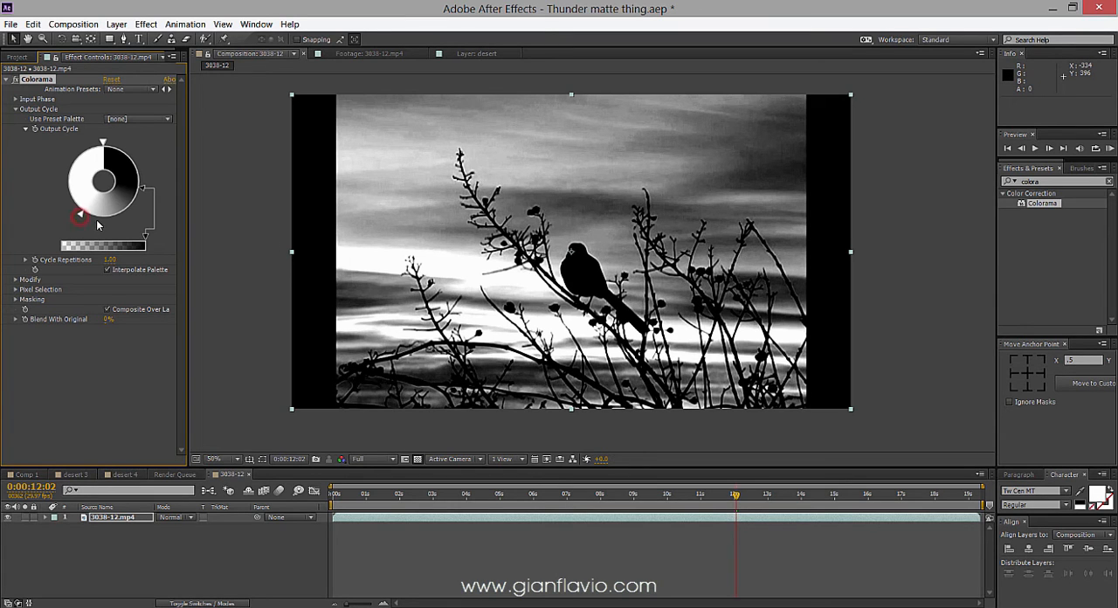
{"action": "left_click_drag", "start_coordinate": [82, 219], "coordinate": [143, 180]}
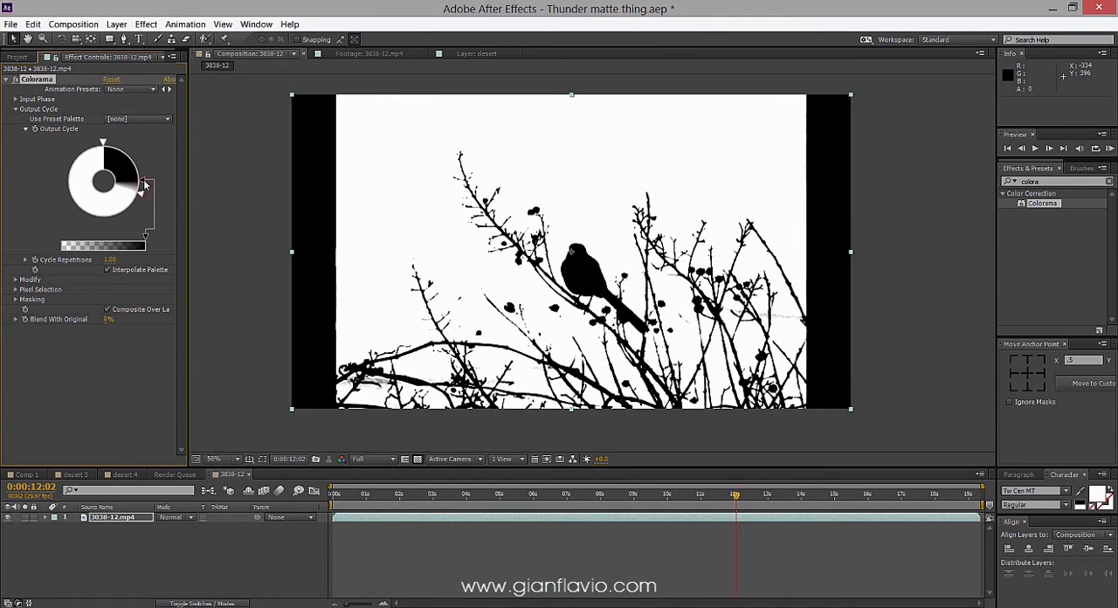
{"action": "scroll", "coordinate": [606, 375], "scroll_direction": "up", "scroll_amount": 1}
{"action": "left_click_drag", "start_coordinate": [569, 447], "coordinate": [577, 373]}
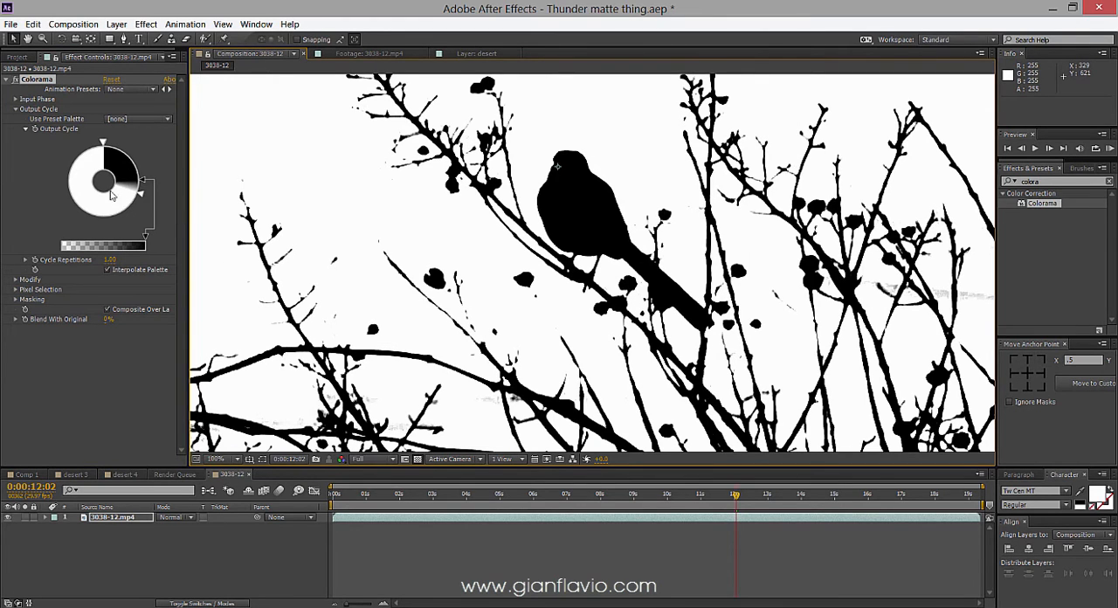
Try spreading the white stop to the wheel's lower left for softer greys, and inspect the branch edges up close.
{"action": "left_click_drag", "start_coordinate": [141, 193], "coordinate": [83, 216]}
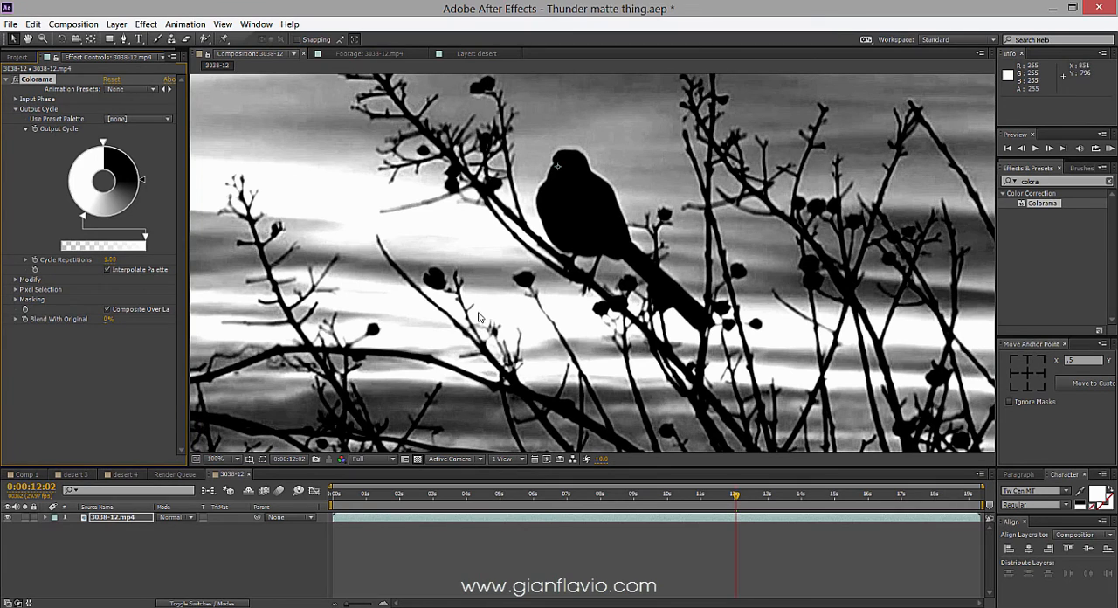
{"action": "scroll", "coordinate": [465, 322], "scroll_direction": "up", "scroll_amount": 1}
{"action": "left_click_drag", "start_coordinate": [445, 347], "coordinate": [542, 338]}
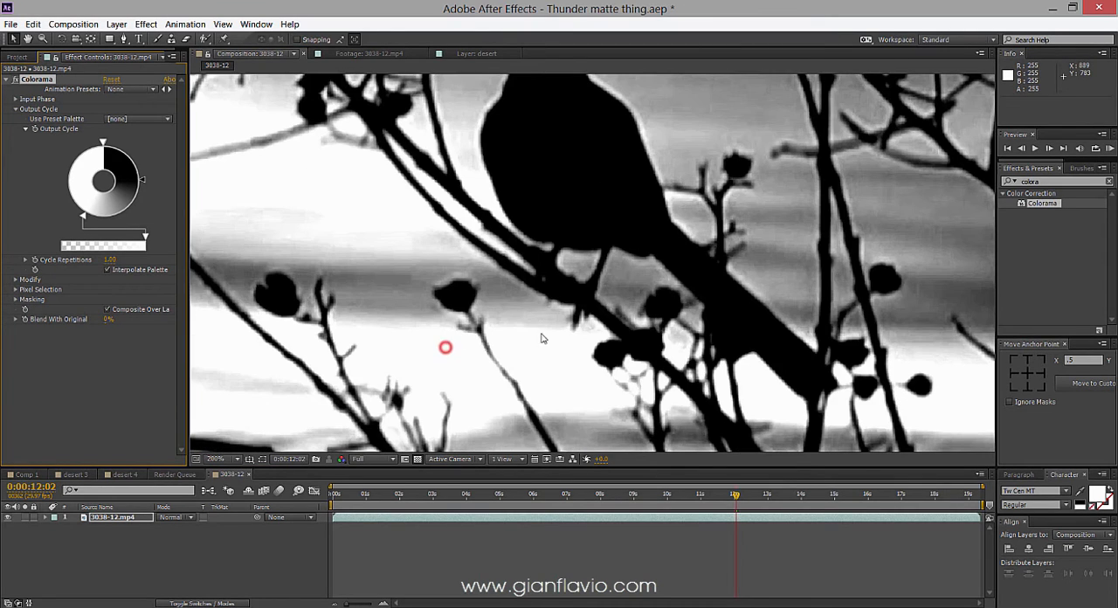
{"action": "scroll", "coordinate": [541, 338], "scroll_direction": "down", "scroll_amount": 4}
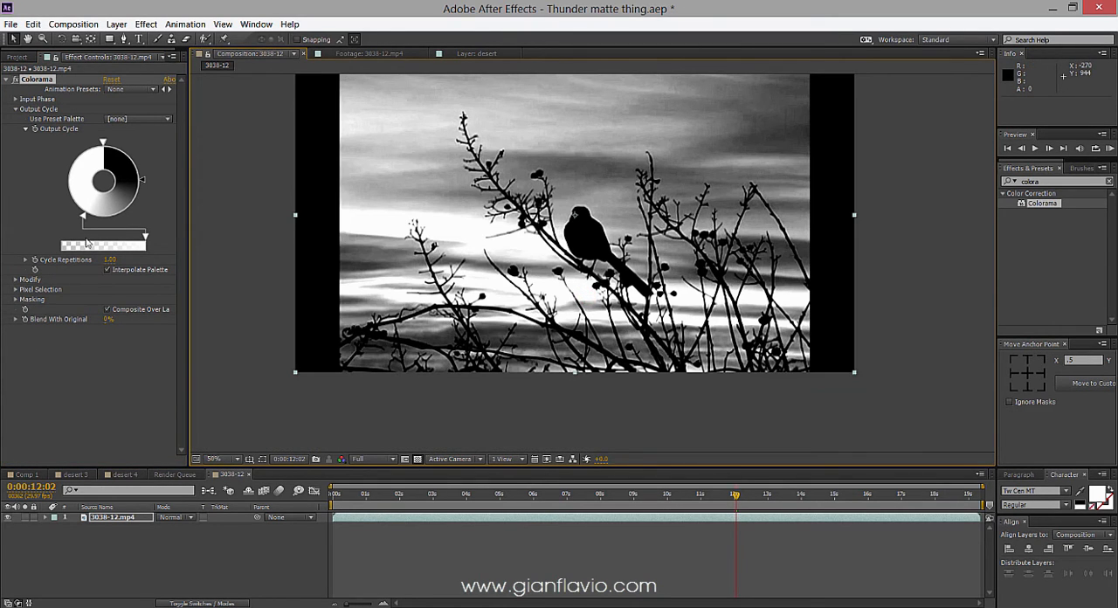
Move the Output Cycle's white stop to the wheel's lower right so most of the sky turns white.
{"action": "left_click_drag", "start_coordinate": [84, 218], "coordinate": [111, 222]}
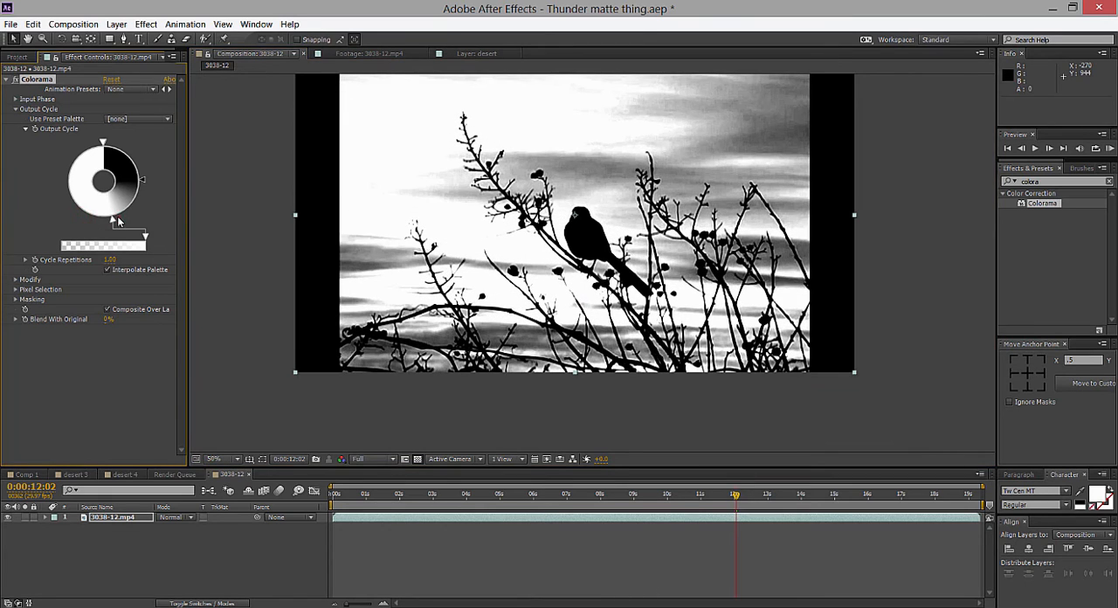
{"action": "double_click", "coordinate": [118, 222]}
{"action": "left_click", "coordinate": [101, 255]}
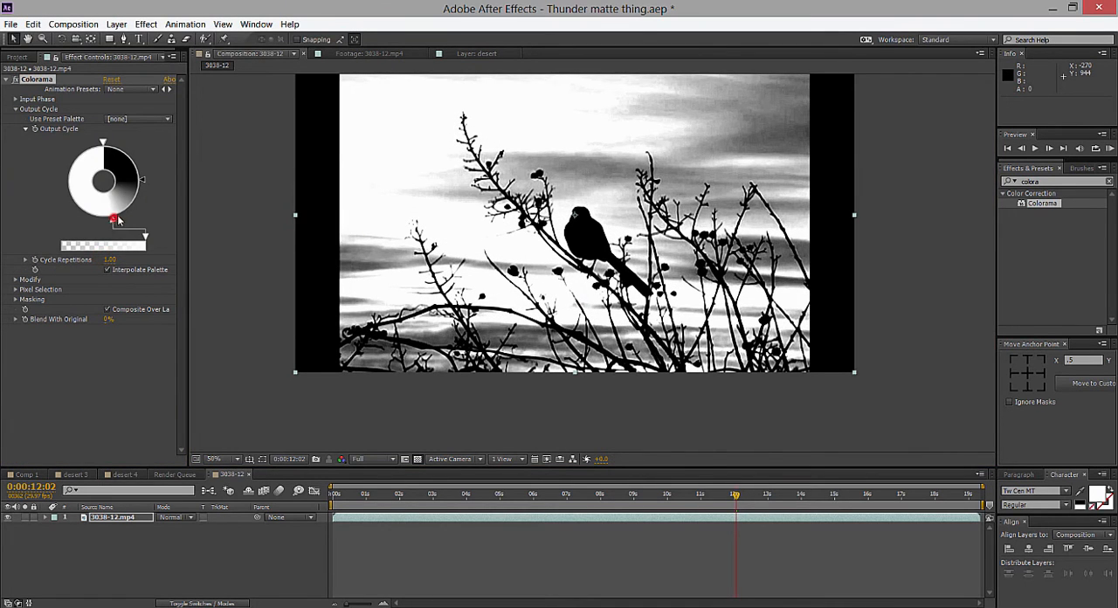
{"action": "mouse_move", "coordinate": [118, 220]}
{"action": "left_mouse_down"}
{"action": "mouse_move", "coordinate": [139, 196]}
{"action": "mouse_move", "coordinate": [121, 220]}
{"action": "mouse_move", "coordinate": [129, 212]}
{"action": "left_mouse_up"}
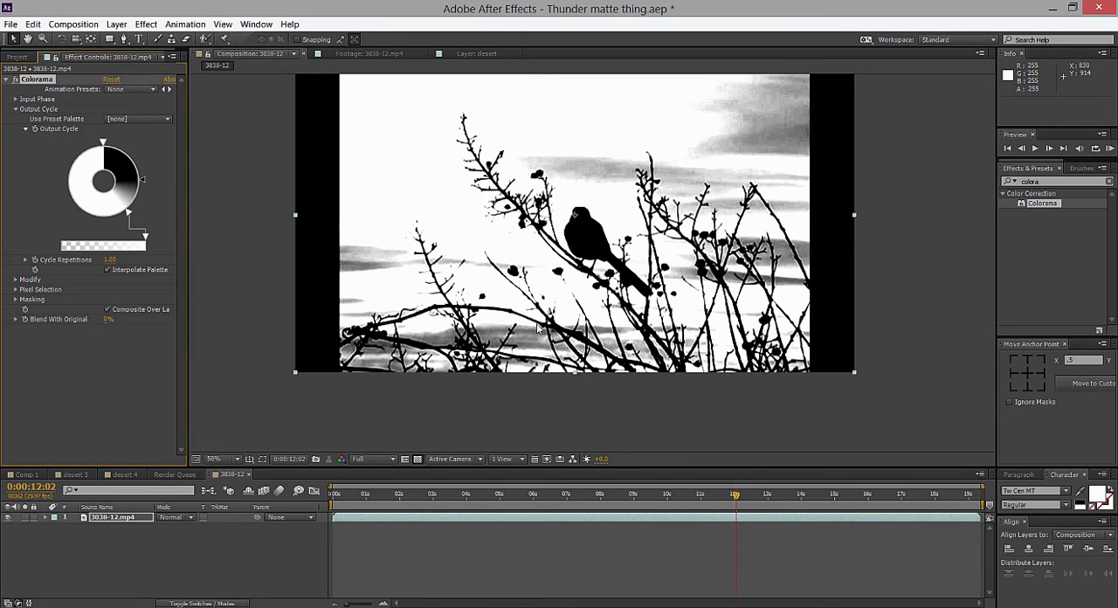
Add Rare Rainbow Lightning-0.MP4 from the Skies folder to the composition and place it above the 3038-12.mp4 layer.
{"action": "left_click", "coordinate": [135, 522]}
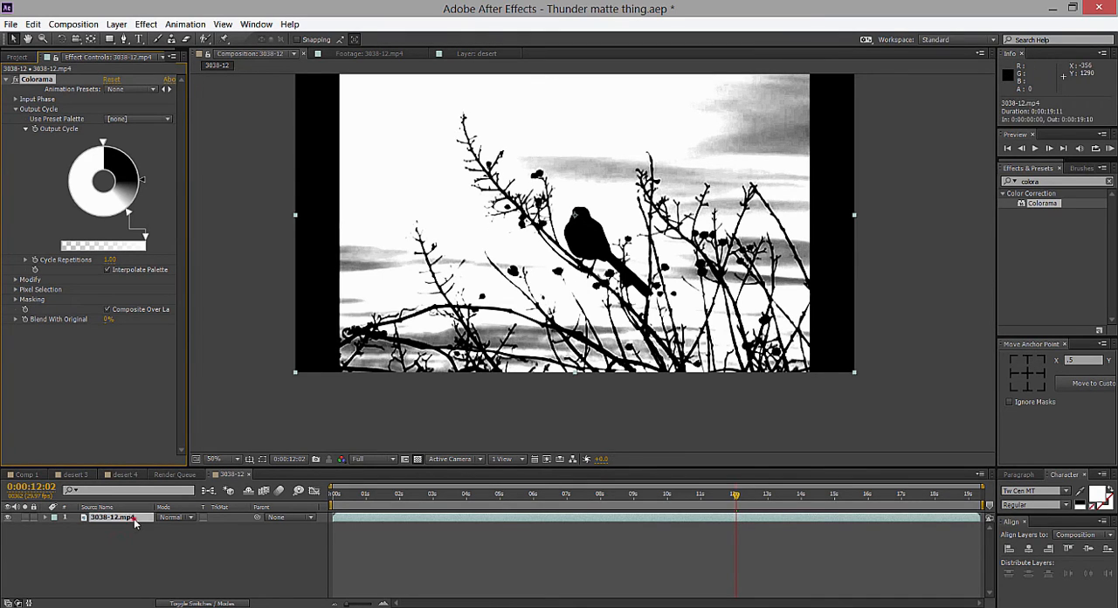
{"action": "left_click", "coordinate": [14, 57]}
{"action": "left_click", "coordinate": [38, 179]}
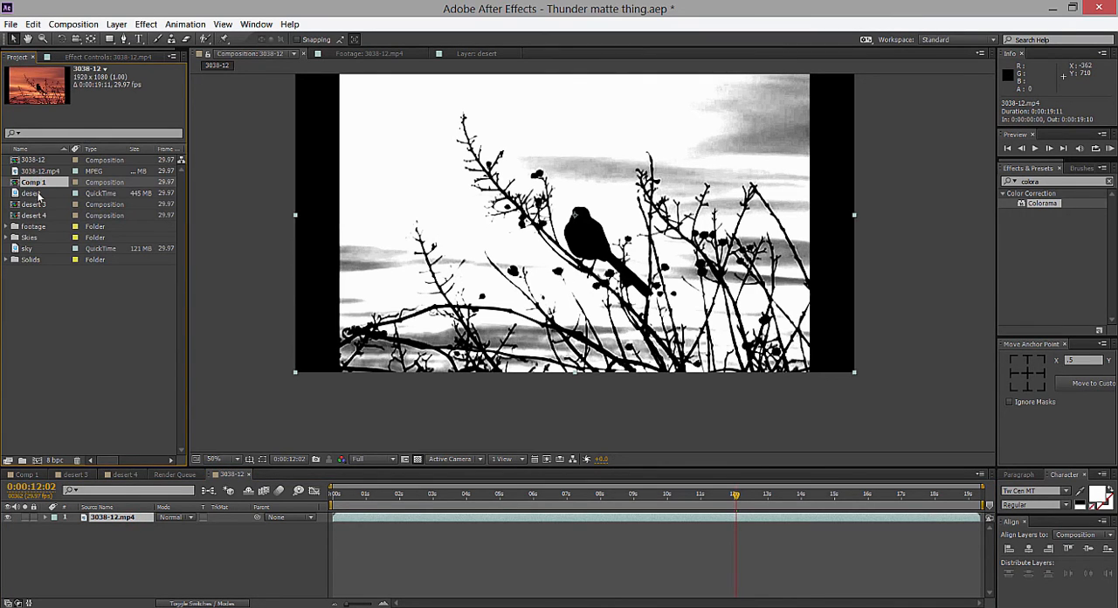
{"action": "left_click", "coordinate": [7, 237]}
{"action": "left_click", "coordinate": [42, 259]}
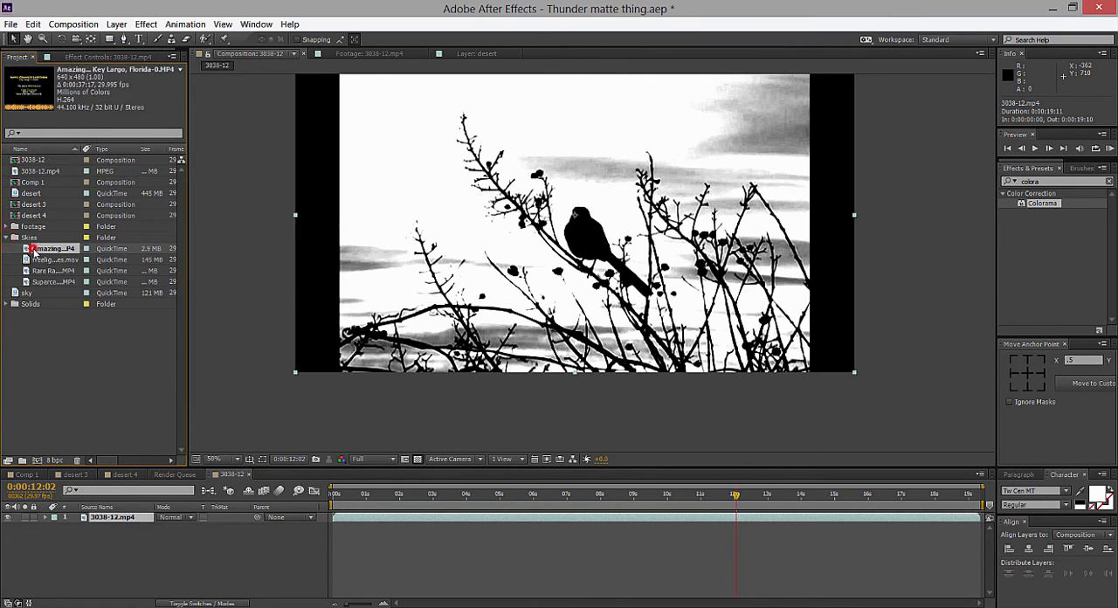
{"action": "left_click", "coordinate": [44, 270]}
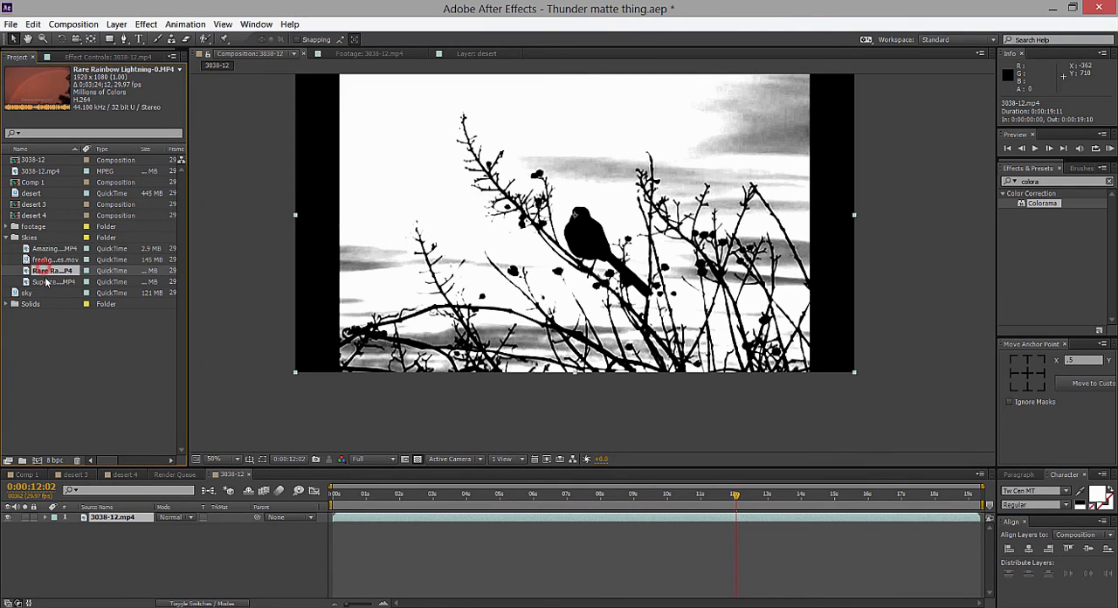
{"action": "left_click_drag", "start_coordinate": [39, 272], "coordinate": [91, 525]}
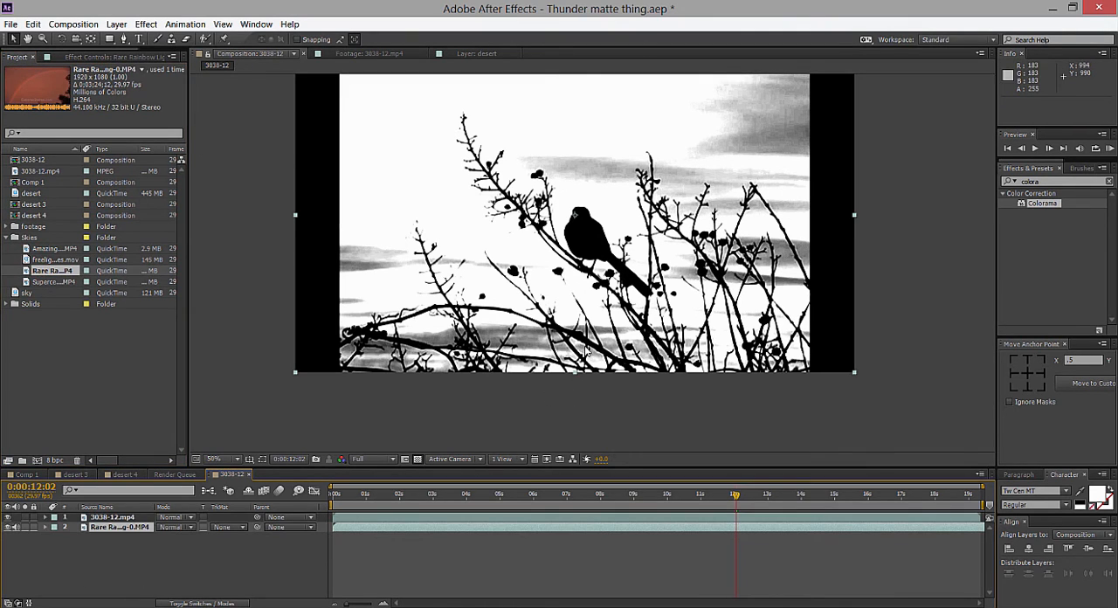
{"action": "left_click_drag", "start_coordinate": [103, 517], "coordinate": [103, 516]}
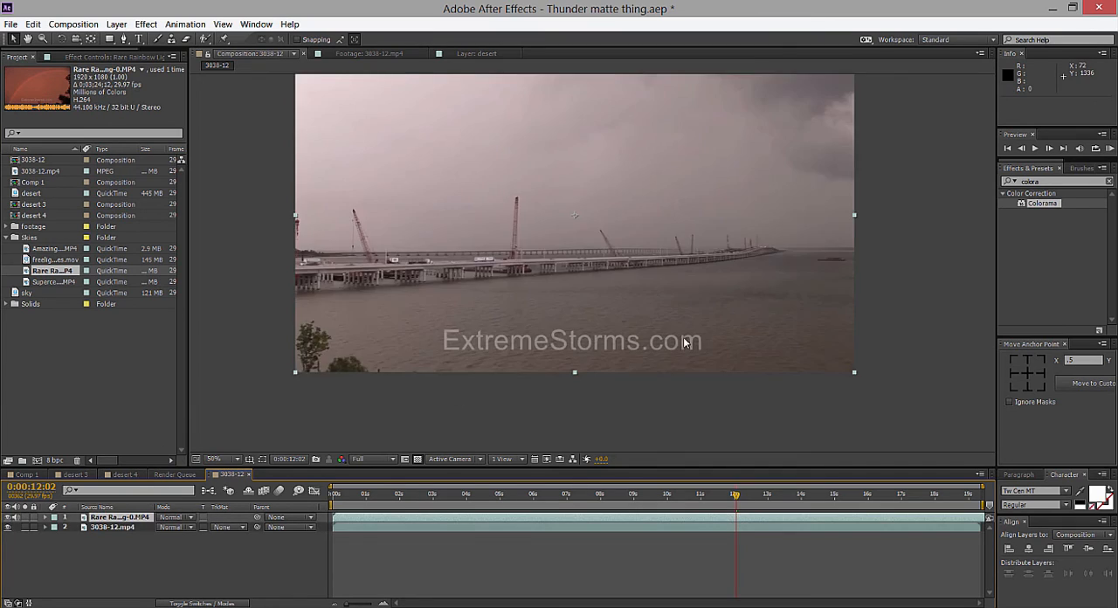
Scale the lightning clip slightly beyond the frame and shift it down to about 960, 584, checking it at 0:00:01:16.
{"action": "scroll", "coordinate": [706, 332], "scroll_direction": "down", "scroll_amount": 2}
{"action": "left_click_drag", "start_coordinate": [723, 318], "coordinate": [754, 334]}
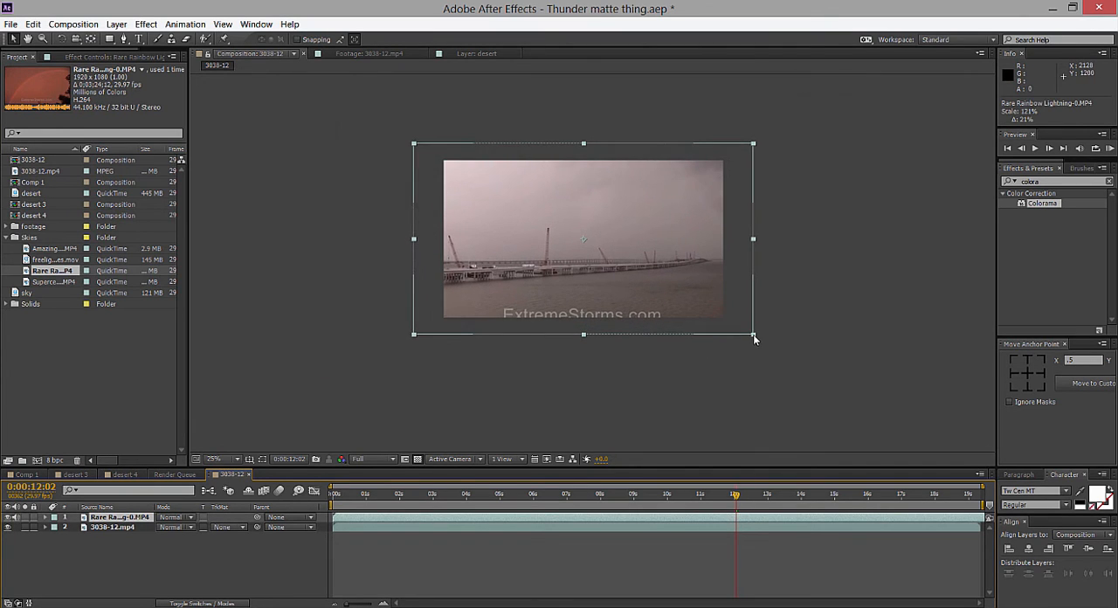
{"action": "left_click", "coordinate": [499, 496]}
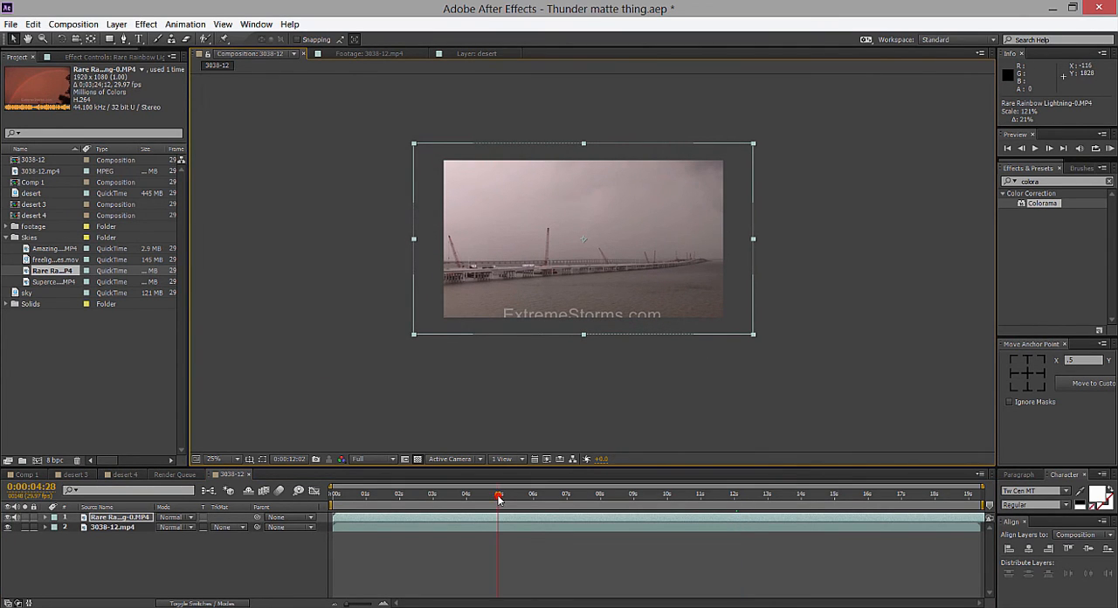
{"action": "left_click", "coordinate": [384, 495]}
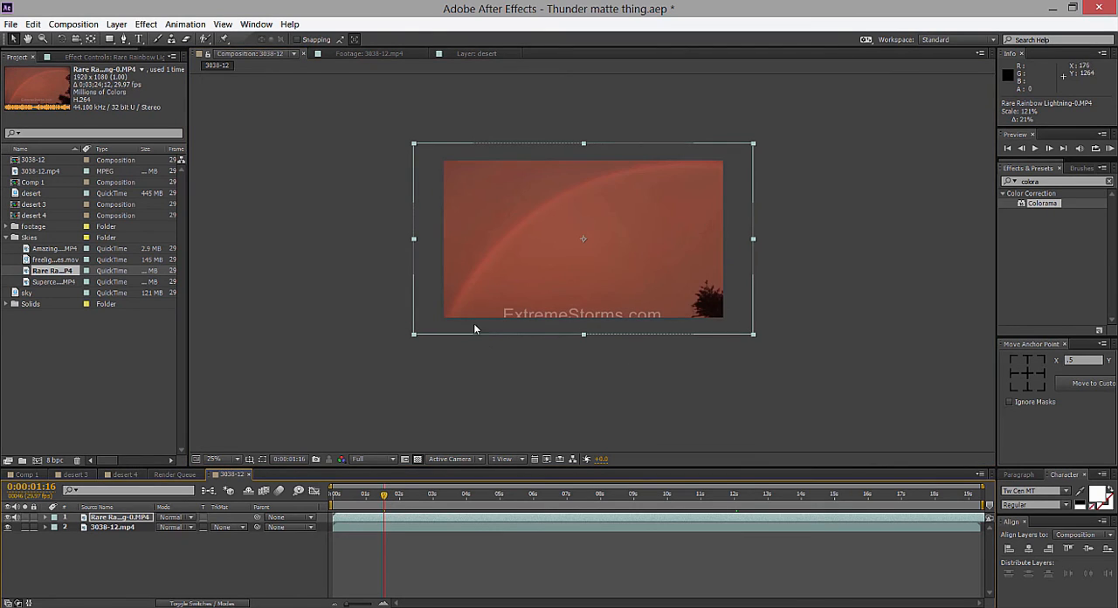
{"action": "left_click_drag", "start_coordinate": [535, 247], "coordinate": [536, 262]}
{"action": "left_click_drag", "start_coordinate": [757, 351], "coordinate": [752, 341]}
{"action": "left_click_drag", "start_coordinate": [674, 303], "coordinate": [672, 295]}
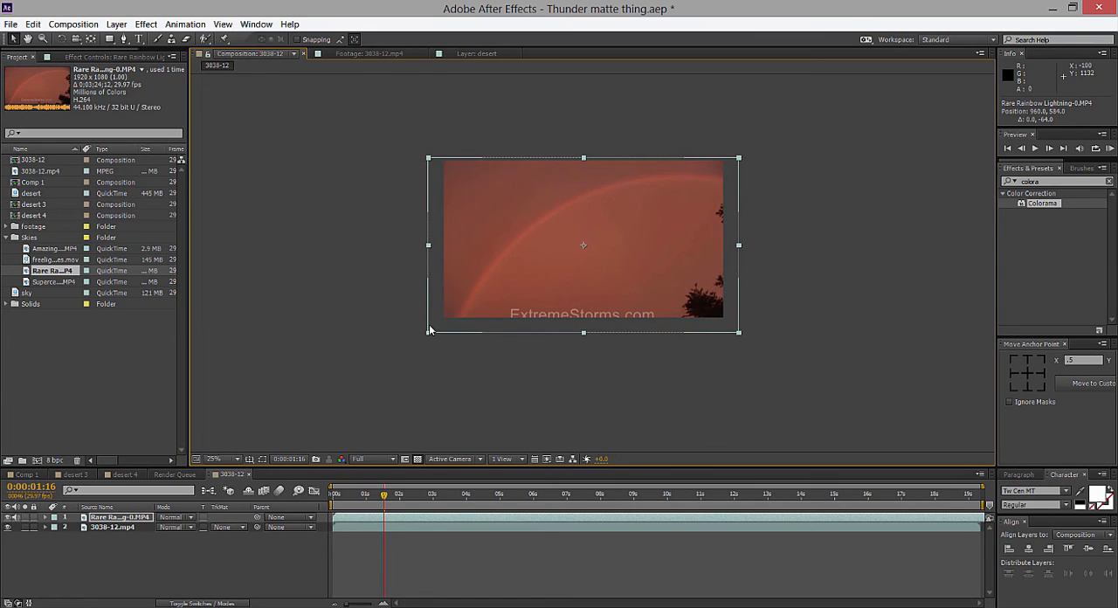
Enlarge the lightning clip a little further and shift it down to about 960, 628 so the watermark falls outside the frame.
{"action": "left_click_drag", "start_coordinate": [428, 332], "coordinate": [421, 336]}
{"action": "left_click", "coordinate": [572, 297]}
{"action": "left_click_drag", "start_coordinate": [572, 297], "coordinate": [574, 302]}
{"action": "left_click", "coordinate": [848, 170]}
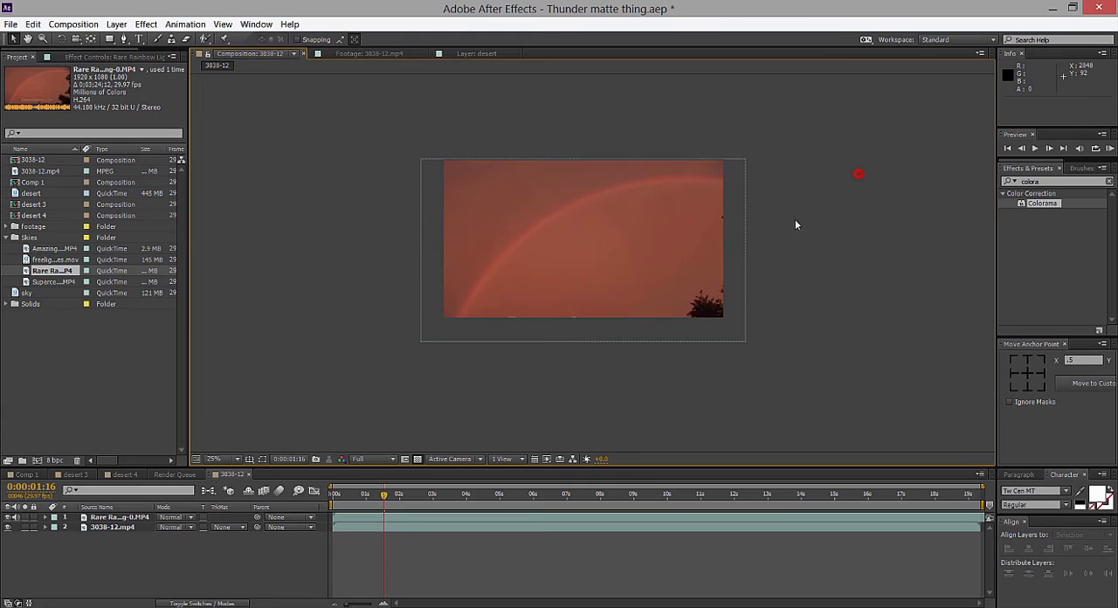
{"action": "left_click", "coordinate": [610, 292]}
{"action": "left_click_drag", "start_coordinate": [611, 295], "coordinate": [612, 297]}
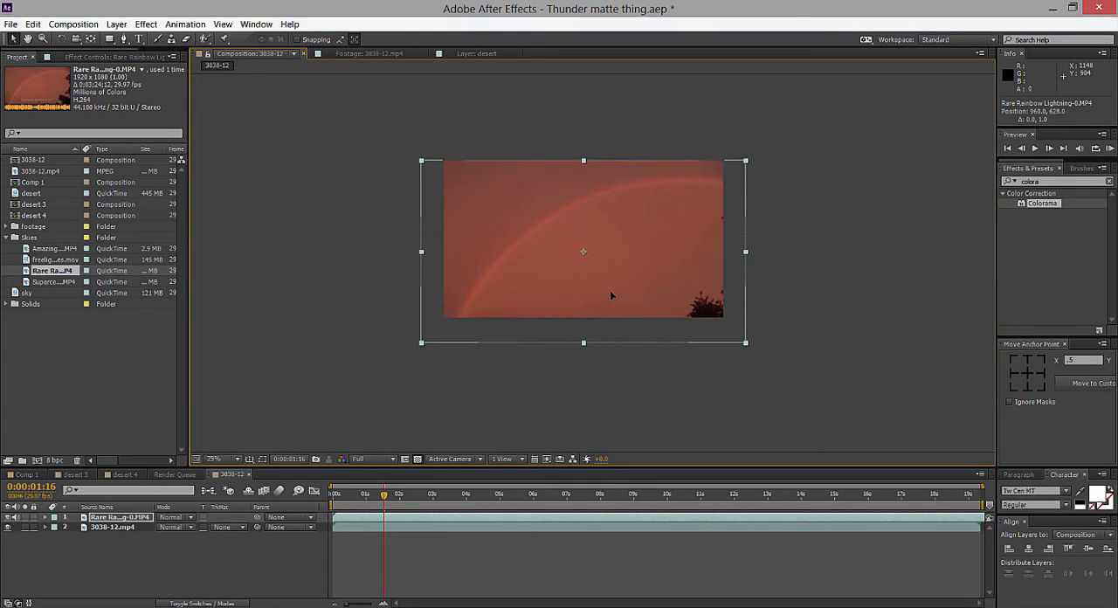
{"action": "left_click_drag", "start_coordinate": [747, 163], "coordinate": [749, 164]}
{"action": "left_click", "coordinate": [777, 185]}
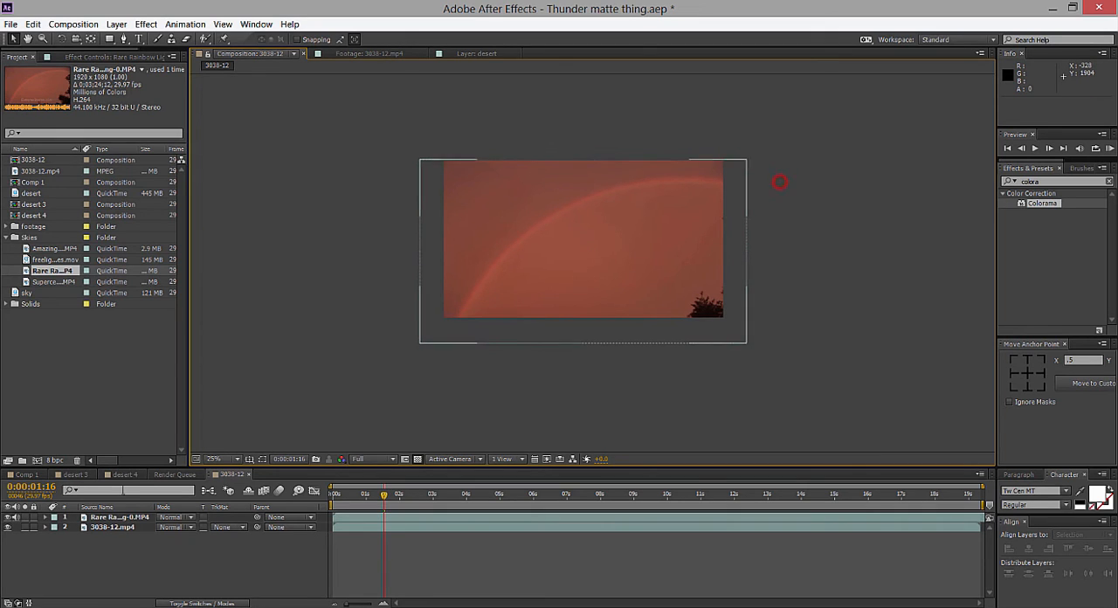
Move the 3038-12.mp4 layer above the lightning layer and duplicate it.
{"action": "left_click_drag", "start_coordinate": [118, 527], "coordinate": [129, 516]}
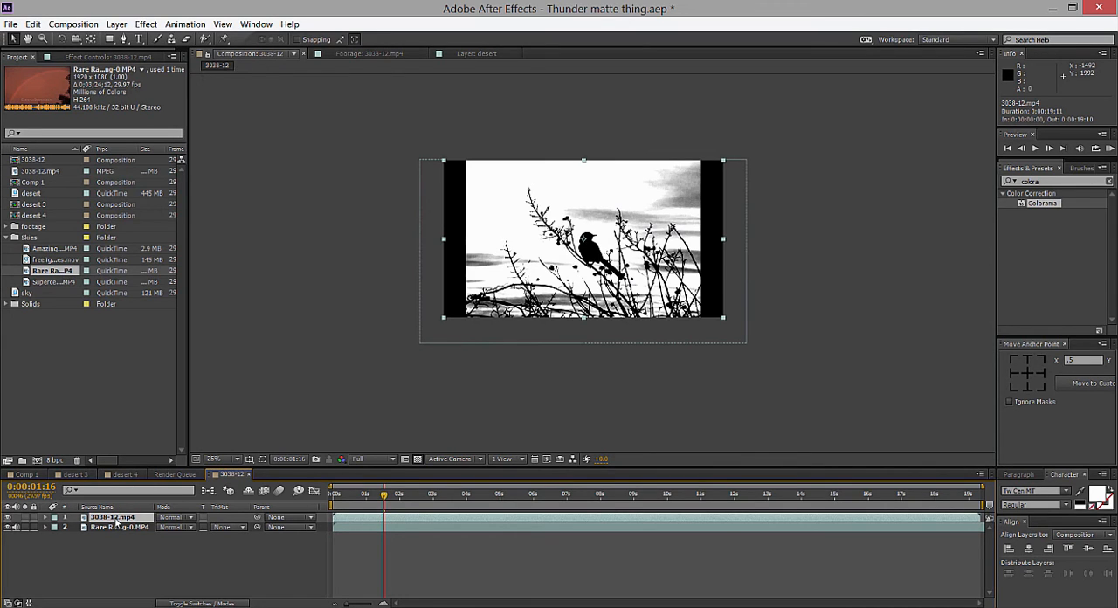
{"action": "key", "text": "ctrl+d"}
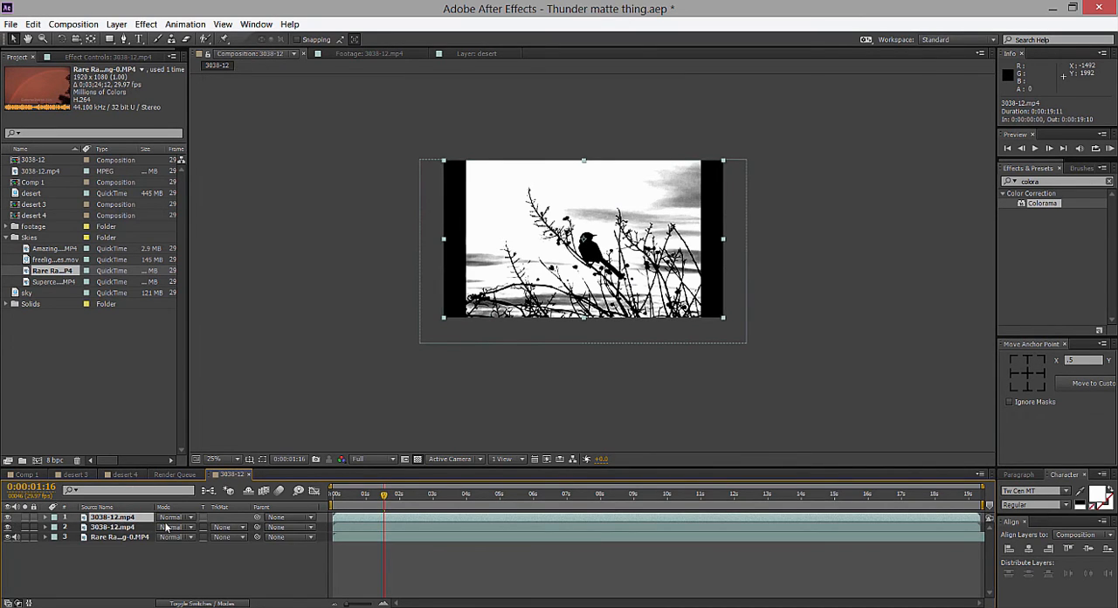
Turn off Colorama on the lower 3038-12.mp4 copy, keeping it active on the upper copy.
{"action": "left_click", "coordinate": [140, 527]}
{"action": "left_click", "coordinate": [118, 56]}
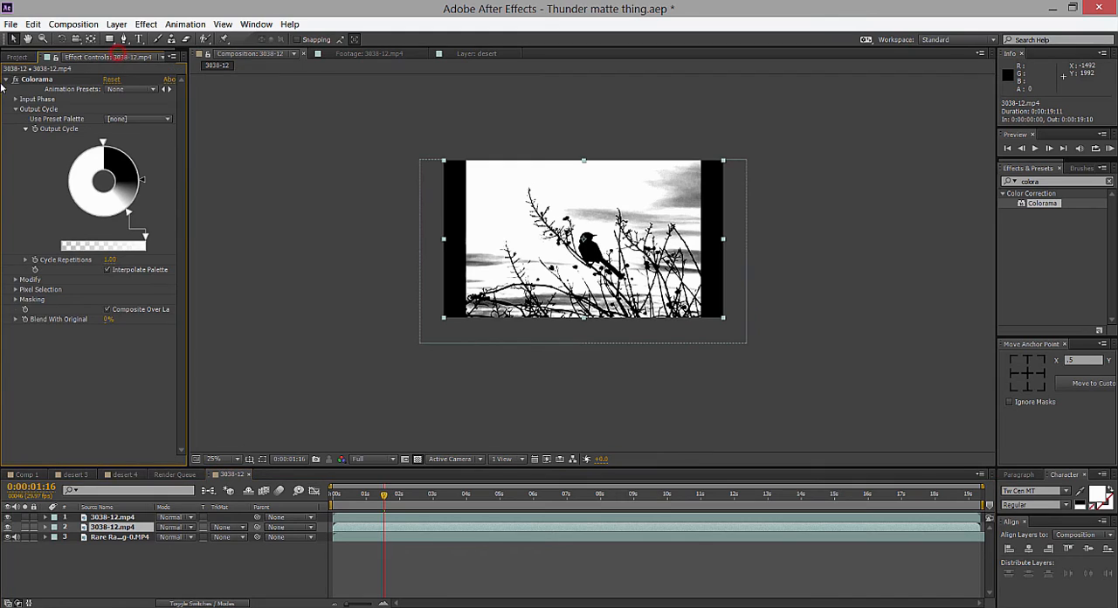
{"action": "left_click", "coordinate": [8, 80]}
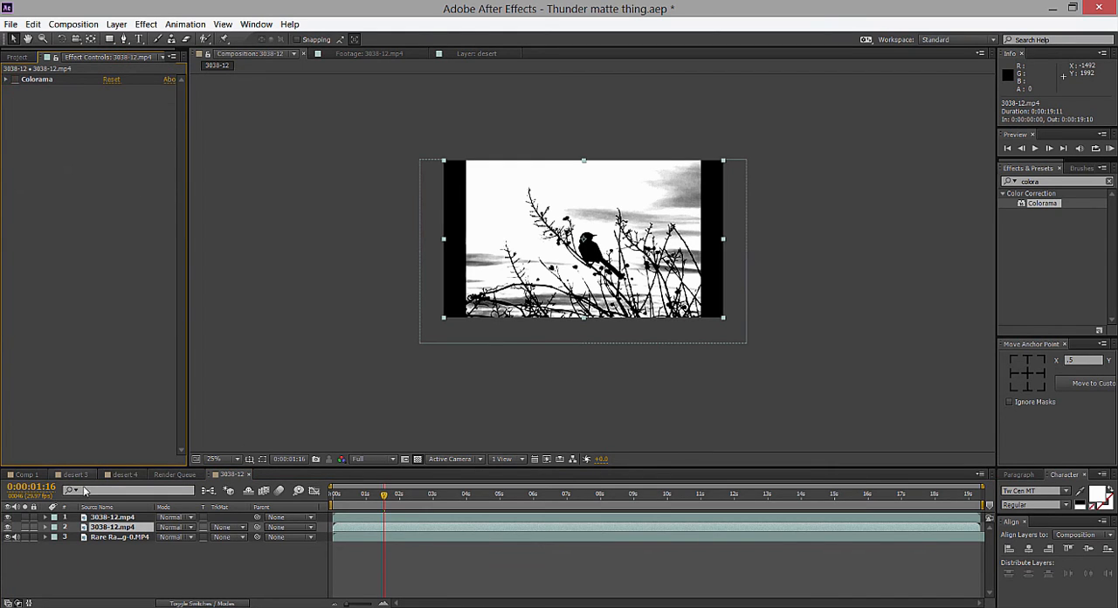
{"action": "left_click", "coordinate": [112, 516]}
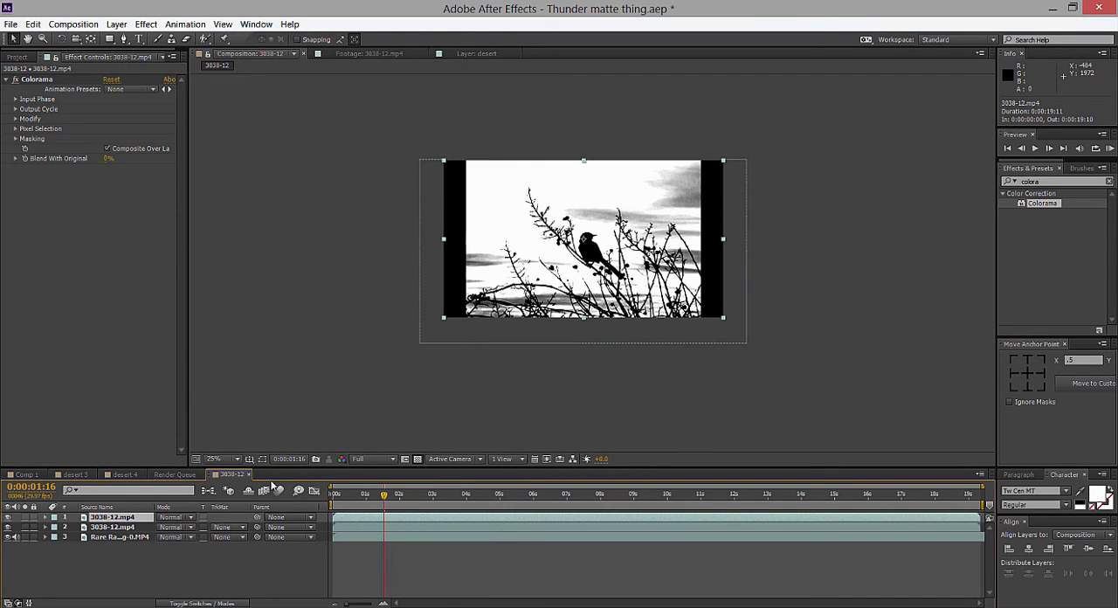
Set the lower 3038-12.mp4 layer's track matte to Luma Inverted Matte, using the Colorama copy above it.
{"action": "left_click", "coordinate": [226, 603]}
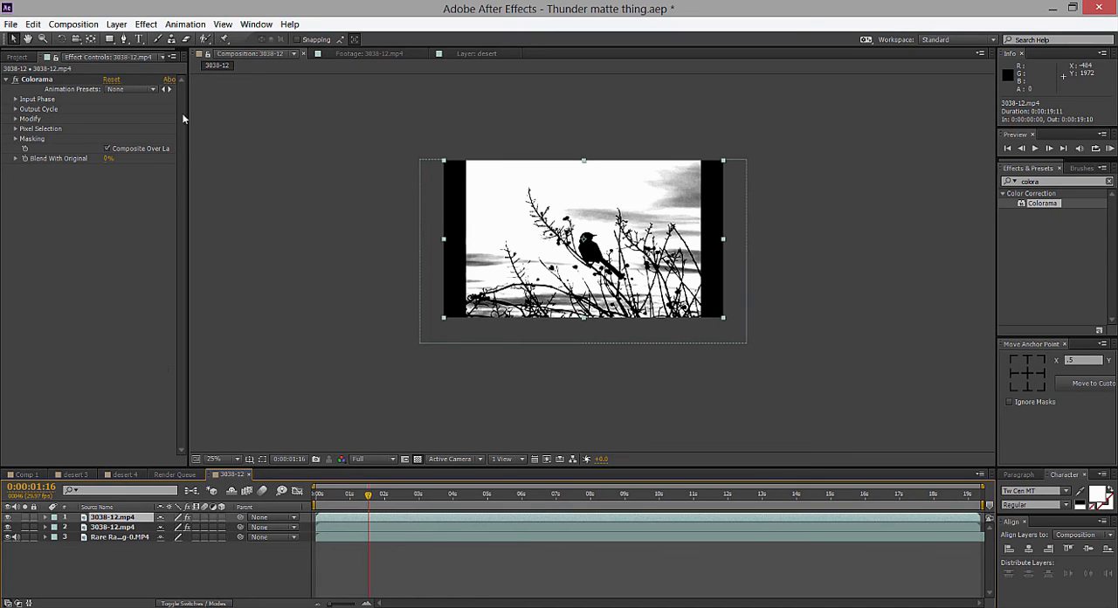
{"action": "left_click", "coordinate": [132, 527]}
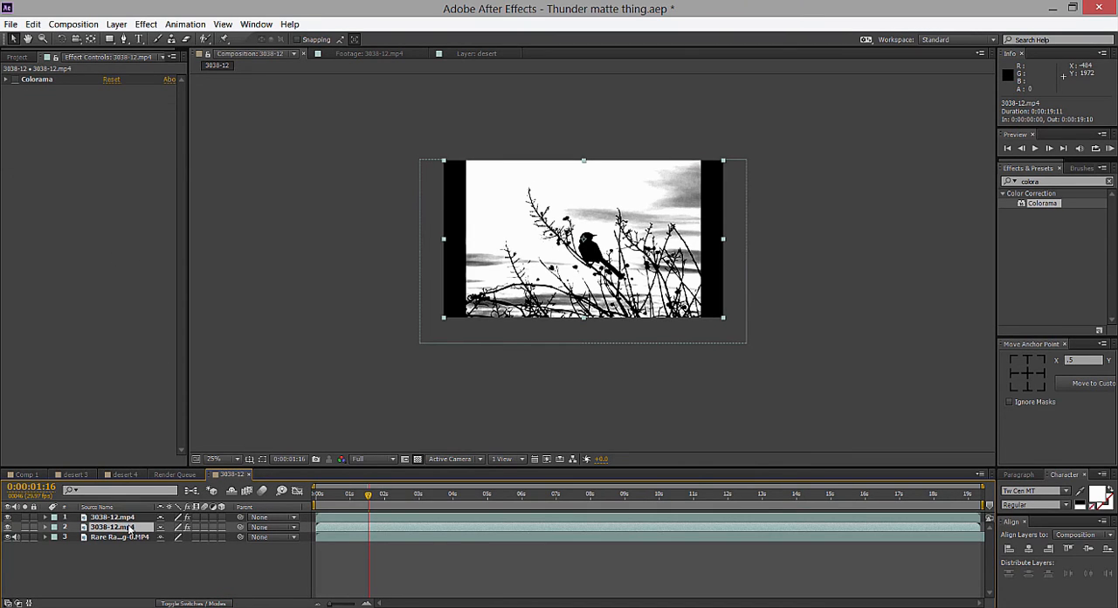
{"action": "left_click", "coordinate": [184, 603]}
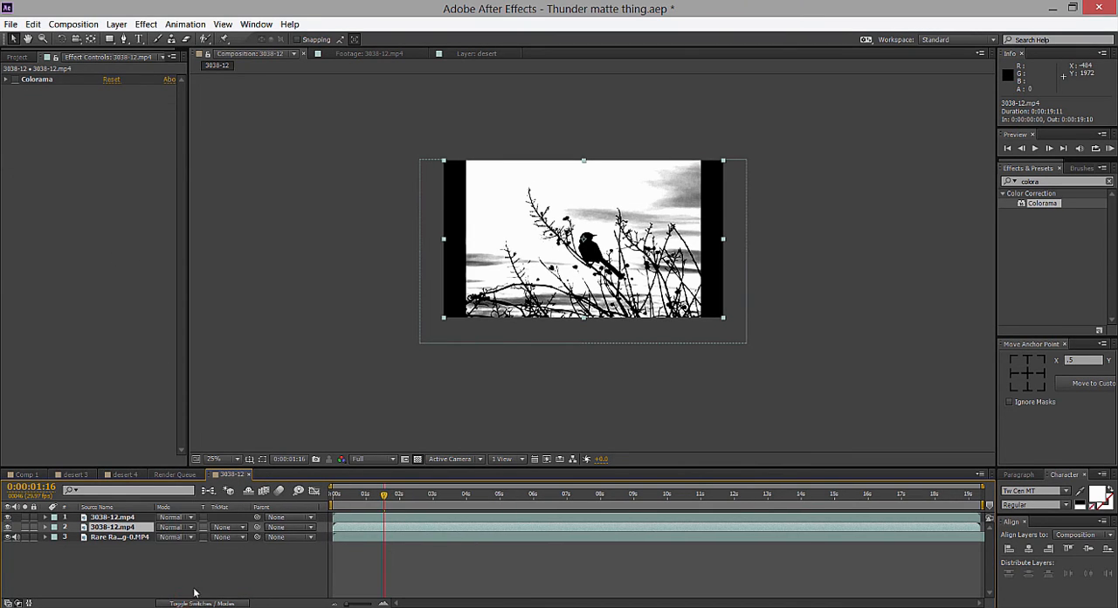
{"action": "left_click", "coordinate": [214, 603]}
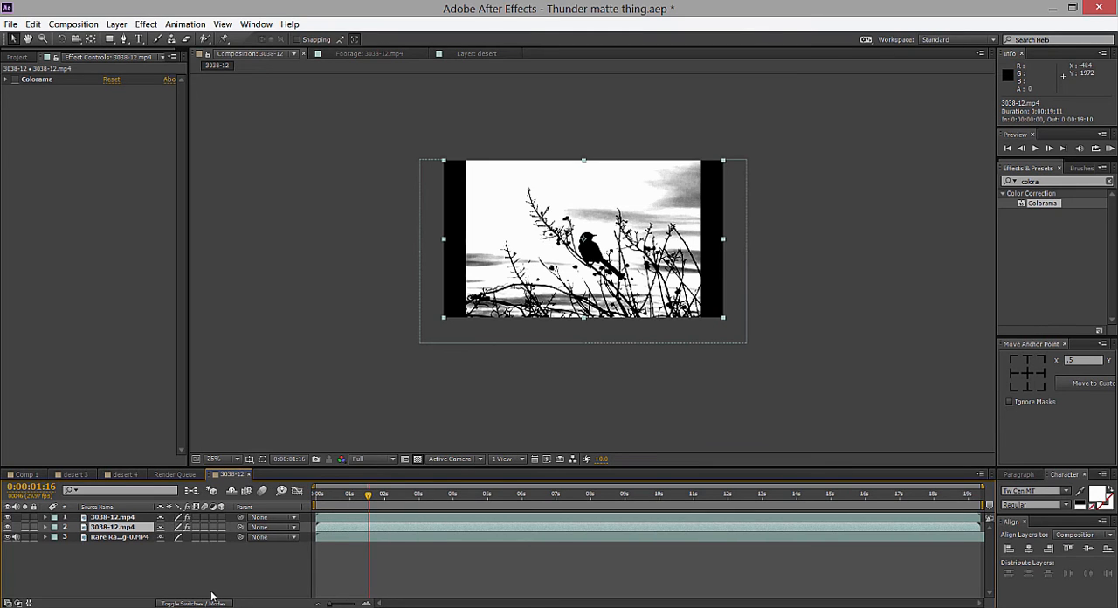
{"action": "left_click", "coordinate": [213, 601]}
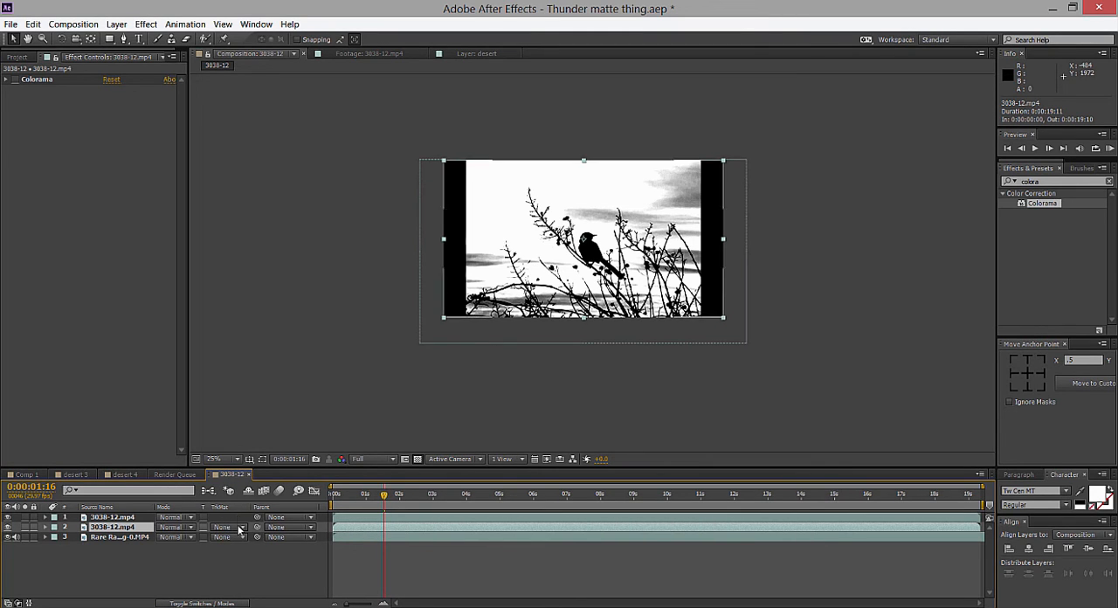
{"action": "left_click", "coordinate": [226, 527]}
{"action": "left_click", "coordinate": [266, 599]}
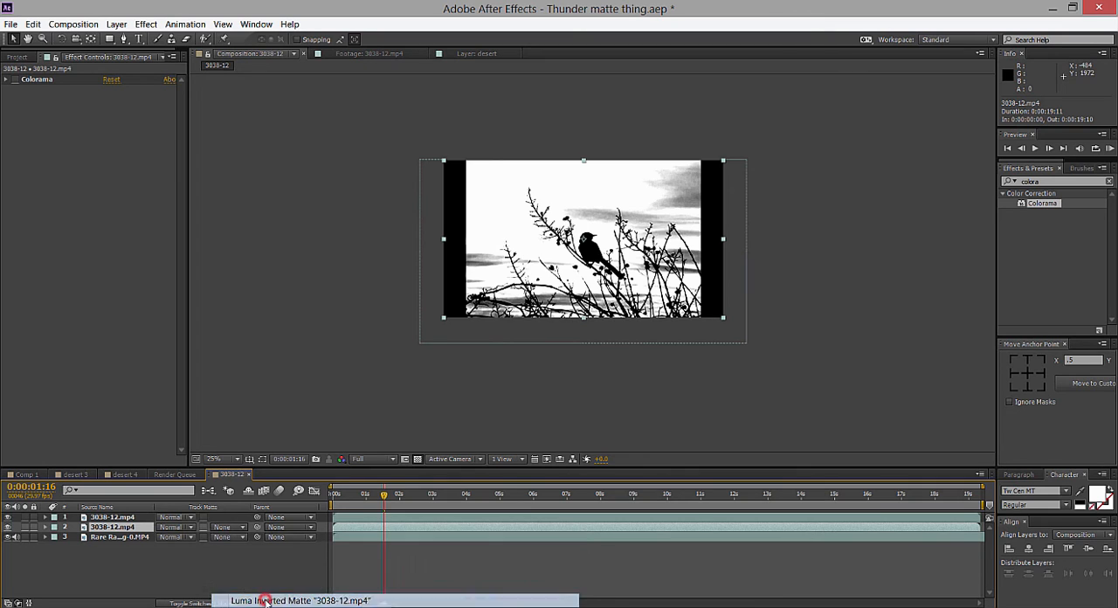
Examine the bird and branch edges against the lightning sky up close, scrubbing ahead to 0:00:03:14.
{"action": "key", "text": "period"}
{"action": "left_click_drag", "start_coordinate": [638, 357], "coordinate": [608, 394]}
{"action": "scroll", "coordinate": [609, 386], "scroll_direction": "up", "scroll_amount": 1}
{"action": "scroll", "coordinate": [609, 385], "scroll_direction": "down", "scroll_amount": 1}
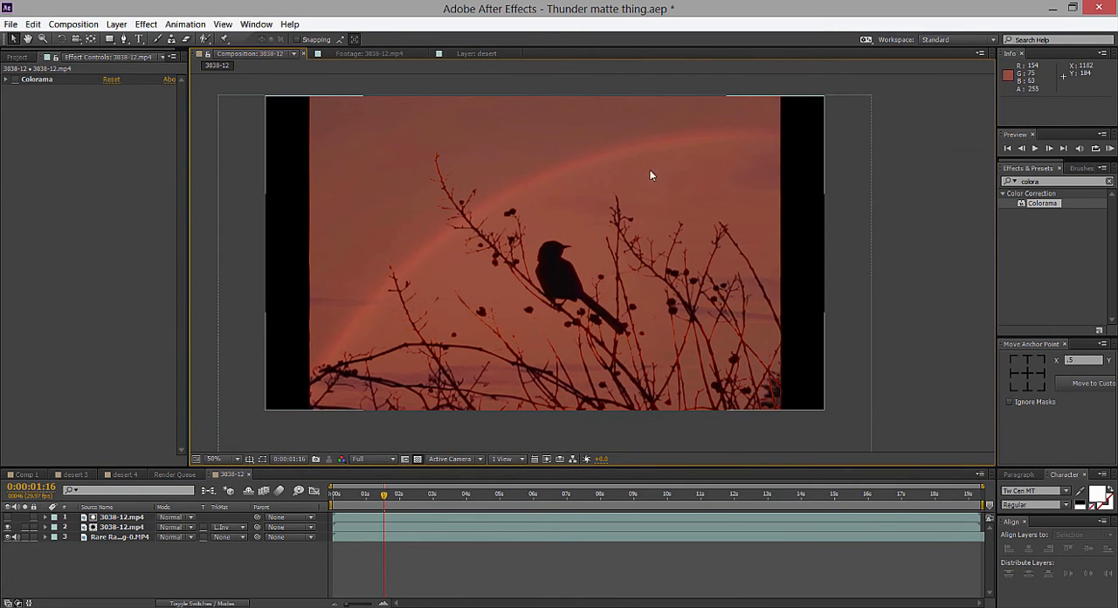
{"action": "left_click_drag", "start_coordinate": [364, 496], "coordinate": [447, 497]}
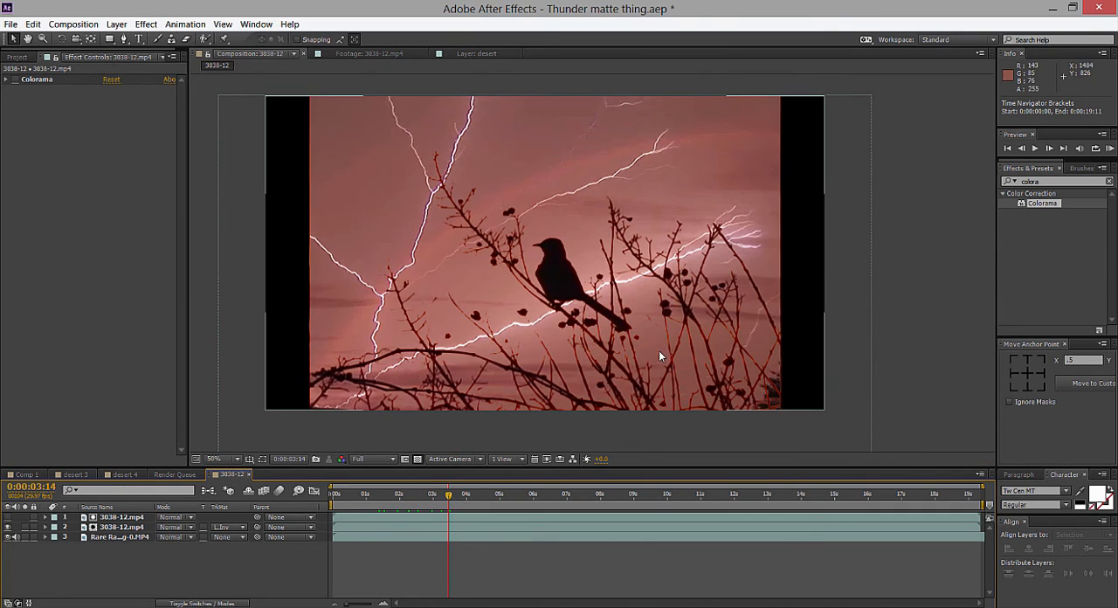
{"action": "left_click", "coordinate": [953, 307]}
{"action": "scroll", "coordinate": [888, 305], "scroll_direction": "up", "scroll_amount": 1}
{"action": "key", "text": "space"}
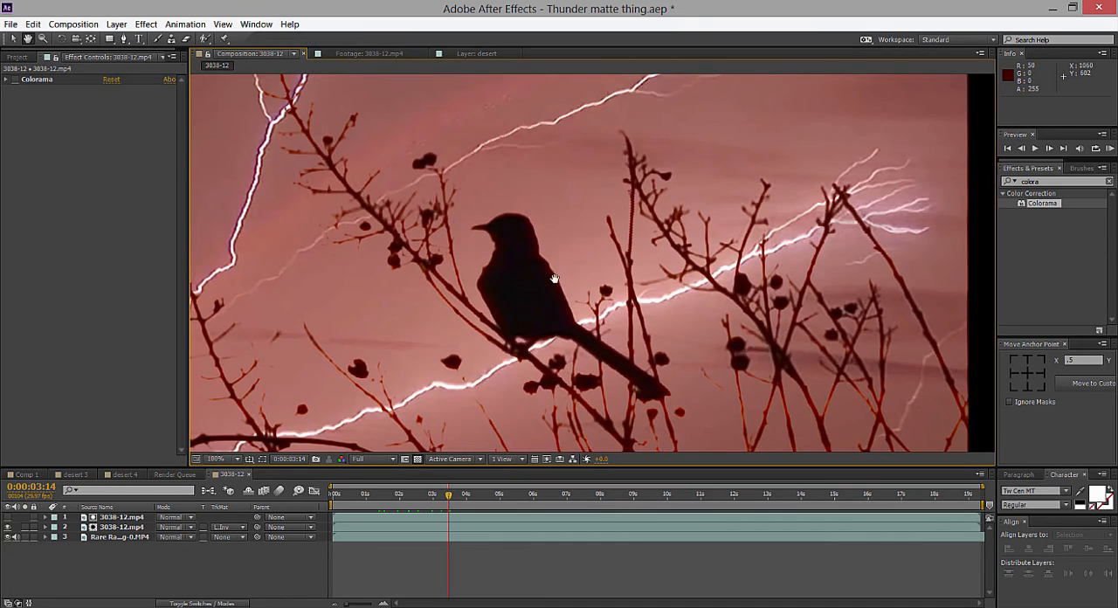
{"action": "left_click_drag", "start_coordinate": [556, 278], "coordinate": [707, 328]}
{"action": "scroll", "coordinate": [703, 310], "scroll_direction": "up", "scroll_amount": 4}
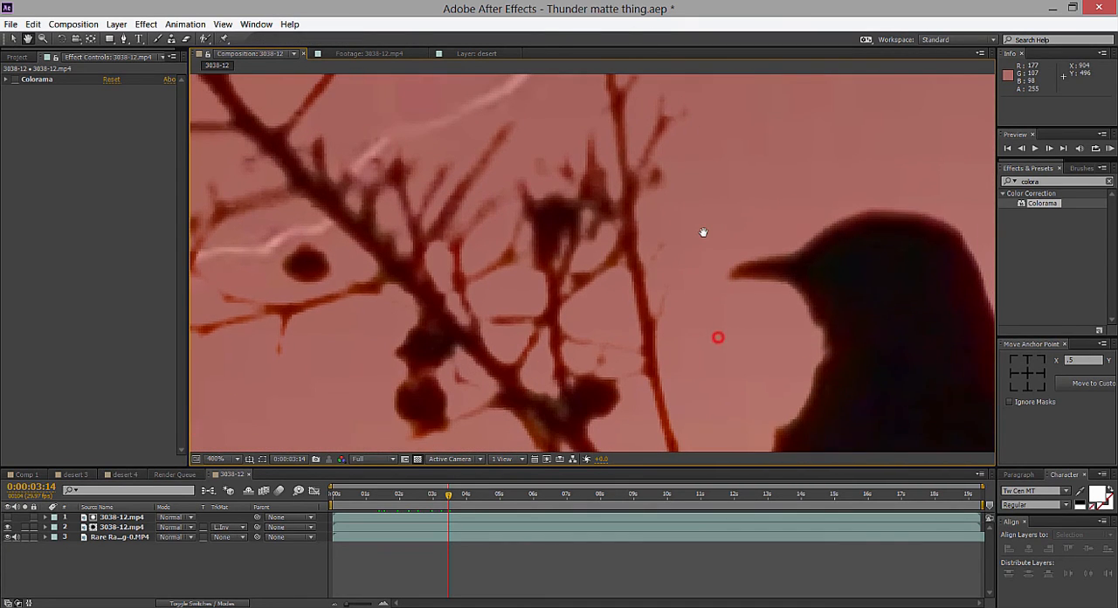
{"action": "scroll", "coordinate": [703, 232], "scroll_direction": "down", "scroll_amount": 5}
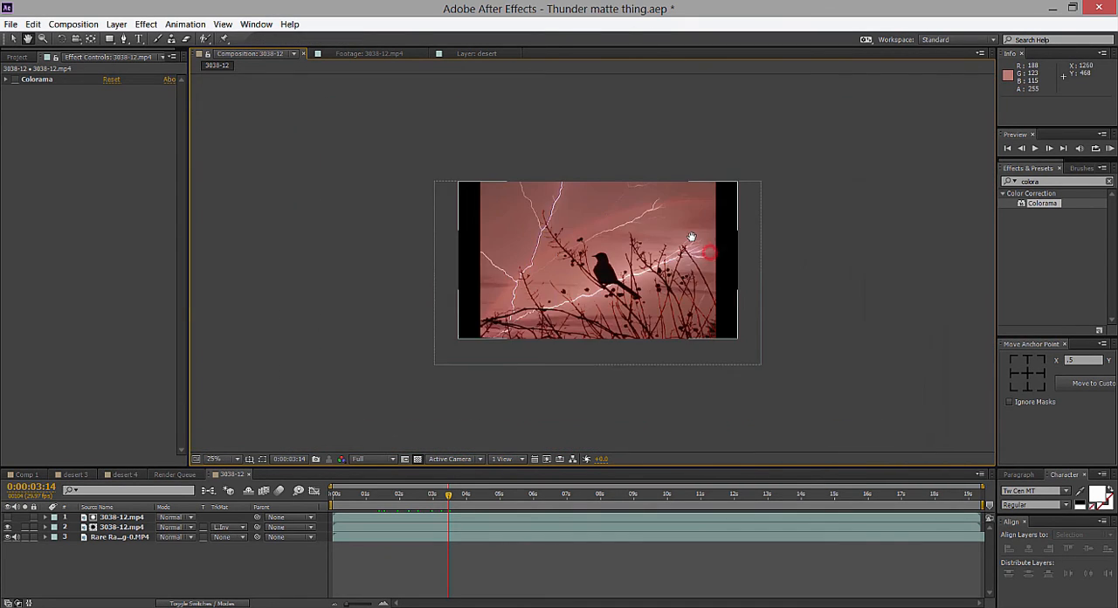
Find the Curves effect and apply it to the matted 3038-12.mp4 layer below the matte copy.
{"action": "left_click", "coordinate": [122, 527]}
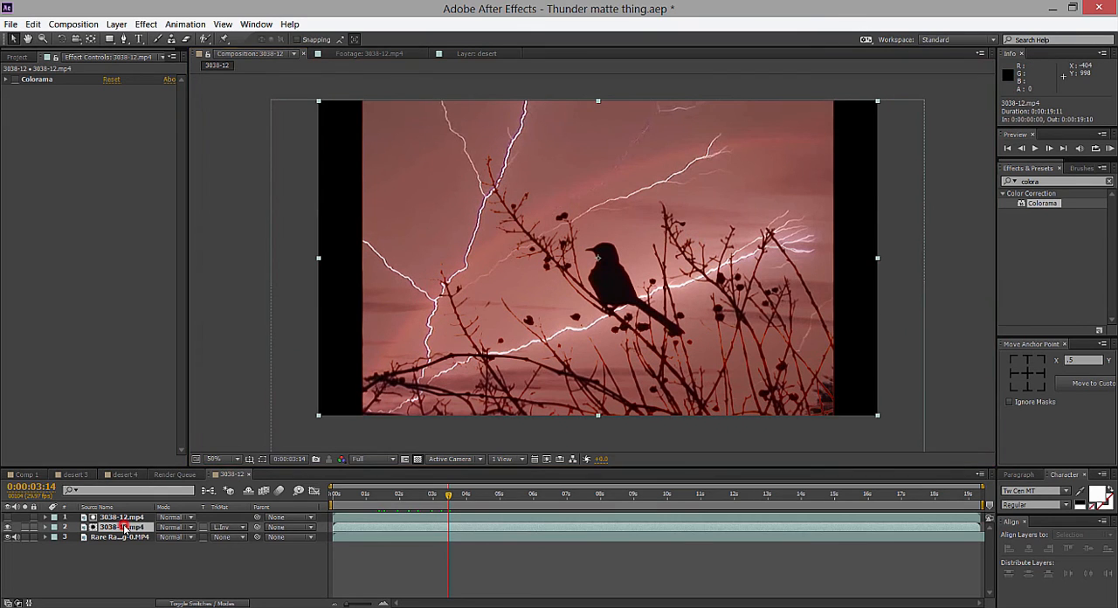
{"action": "scroll", "coordinate": [599, 355], "scroll_direction": "up", "scroll_amount": 4}
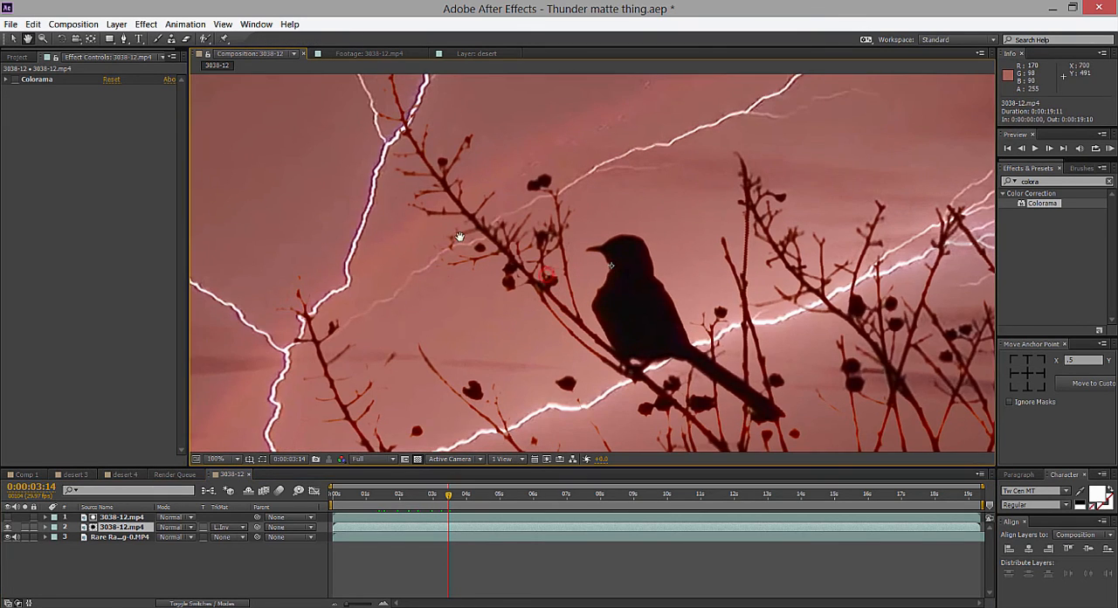
{"action": "left_click_drag", "start_coordinate": [377, 149], "coordinate": [496, 244]}
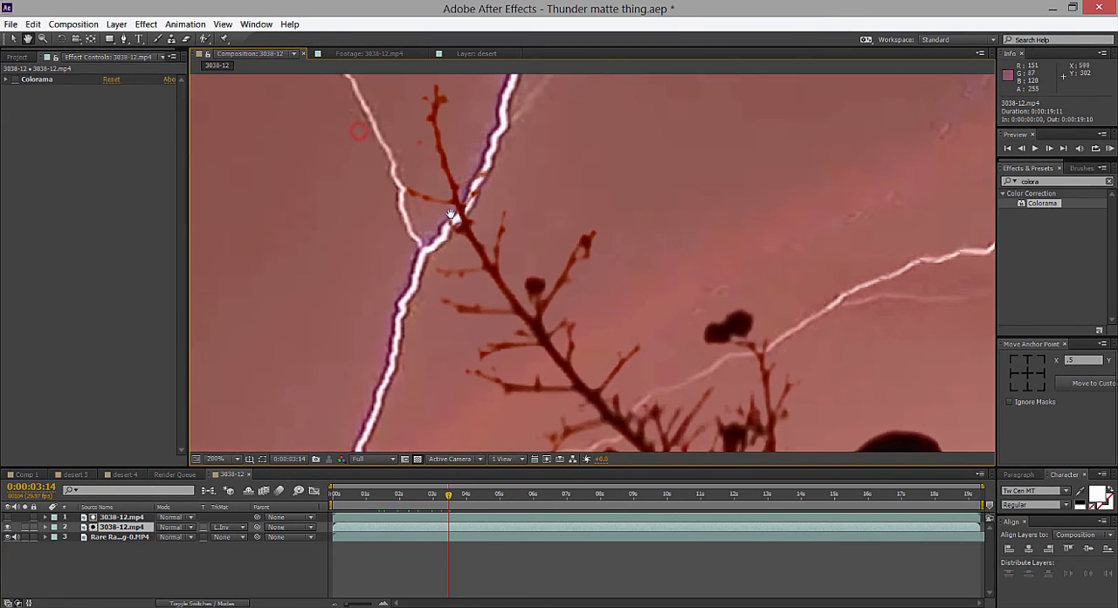
{"action": "scroll", "coordinate": [512, 240], "scroll_direction": "down", "scroll_amount": 4}
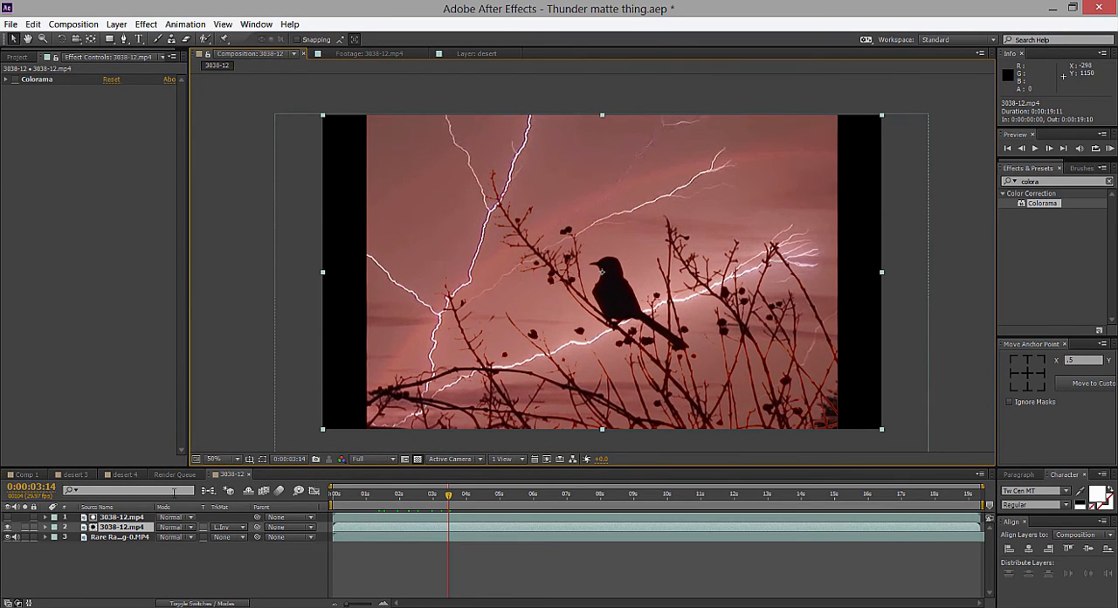
{"action": "left_click", "coordinate": [1055, 182]}
{"action": "type", "text": "curv"}
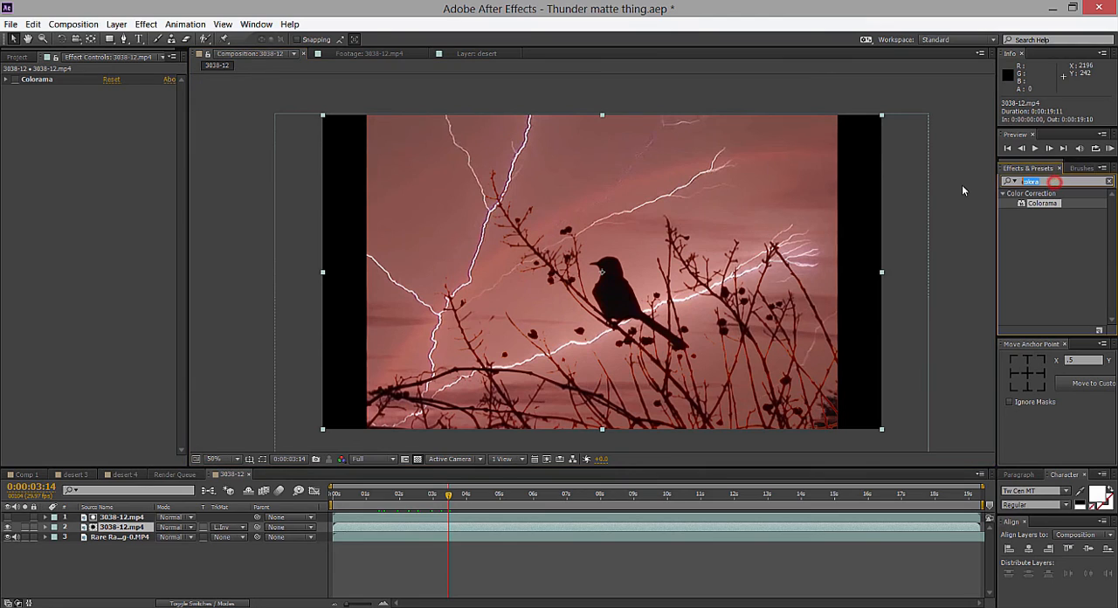
{"action": "type", "text": "es"}
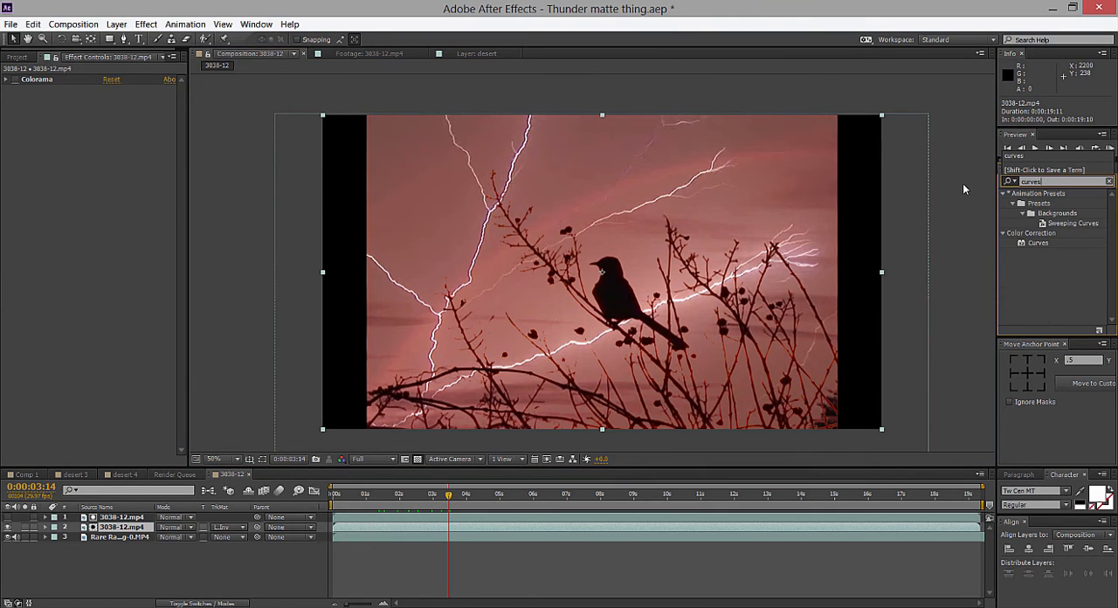
{"action": "left_click_drag", "start_coordinate": [1037, 243], "coordinate": [132, 527]}
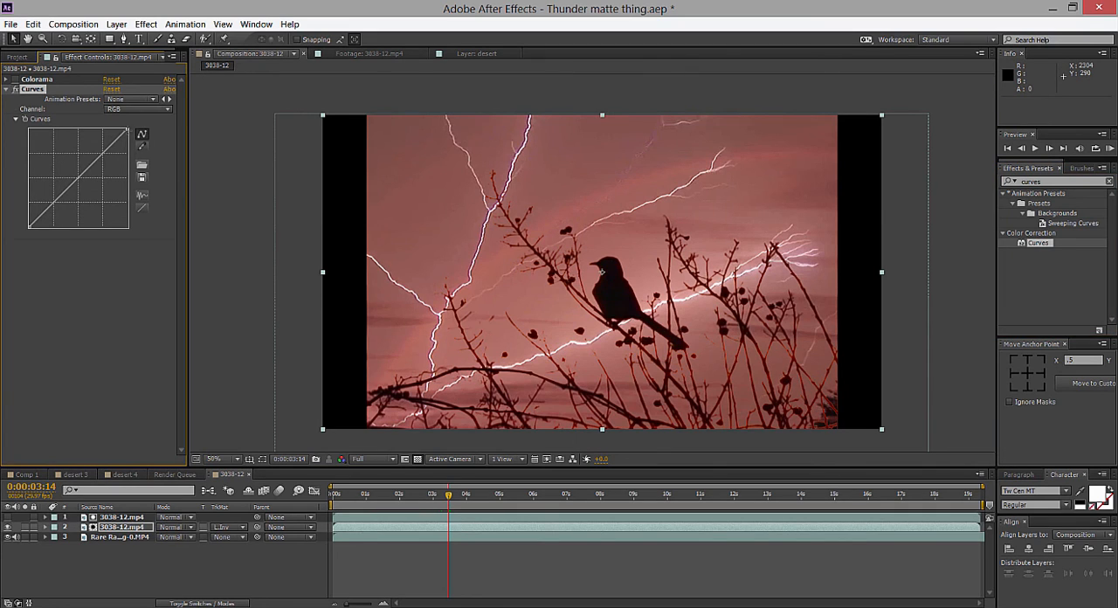
Lower the RGB curve's white end to roughly a quarter height and bow it slightly downward to blacken the branches and bird.
{"action": "left_click_drag", "start_coordinate": [127, 129], "coordinate": [160, 206]}
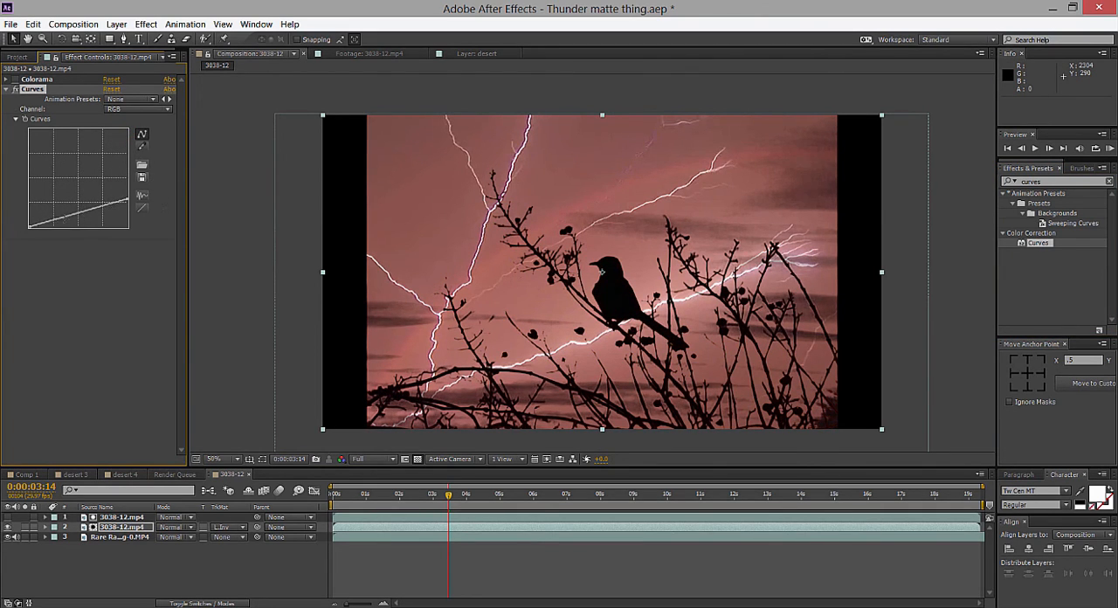
{"action": "mouse_move", "coordinate": [64, 217]}
{"action": "left_mouse_down"}
{"action": "mouse_move", "coordinate": [71, 222]}
{"action": "mouse_move", "coordinate": [62, 223]}
{"action": "left_mouse_up"}
{"action": "left_click", "coordinate": [938, 265]}
{"action": "scroll", "coordinate": [938, 265], "scroll_direction": "up", "scroll_amount": 1}
{"action": "left_click_drag", "start_coordinate": [937, 262], "coordinate": [918, 253]}
{"action": "scroll", "coordinate": [918, 254], "scroll_direction": "down", "scroll_amount": 1}
{"action": "left_click_drag", "start_coordinate": [840, 282], "coordinate": [621, 264]}
{"action": "scroll", "coordinate": [632, 270], "scroll_direction": "down", "scroll_amount": 2}
{"action": "scroll", "coordinate": [636, 288], "scroll_direction": "up", "scroll_amount": 2}
{"action": "left_click_drag", "start_coordinate": [556, 309], "coordinate": [553, 325]}
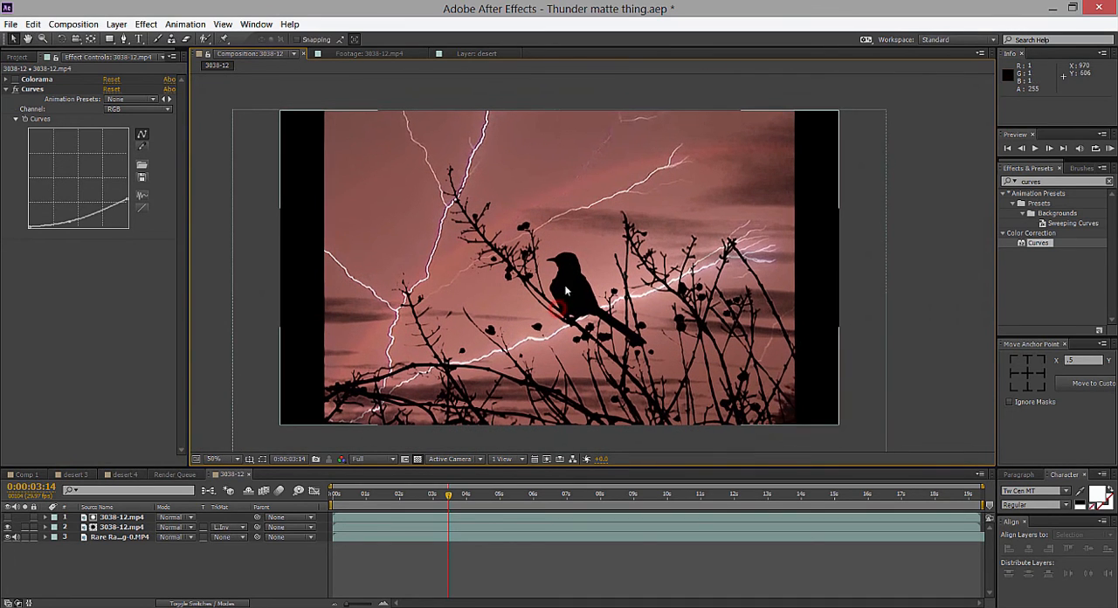
Check the composite around 0:00:08:13, and raise the RGB curve's white end to just over half height while keeping the darks low.
{"action": "left_click", "coordinate": [393, 495]}
{"action": "left_click_drag", "start_coordinate": [393, 495], "coordinate": [598, 496]}
{"action": "scroll", "coordinate": [486, 299], "scroll_direction": "up", "scroll_amount": 1}
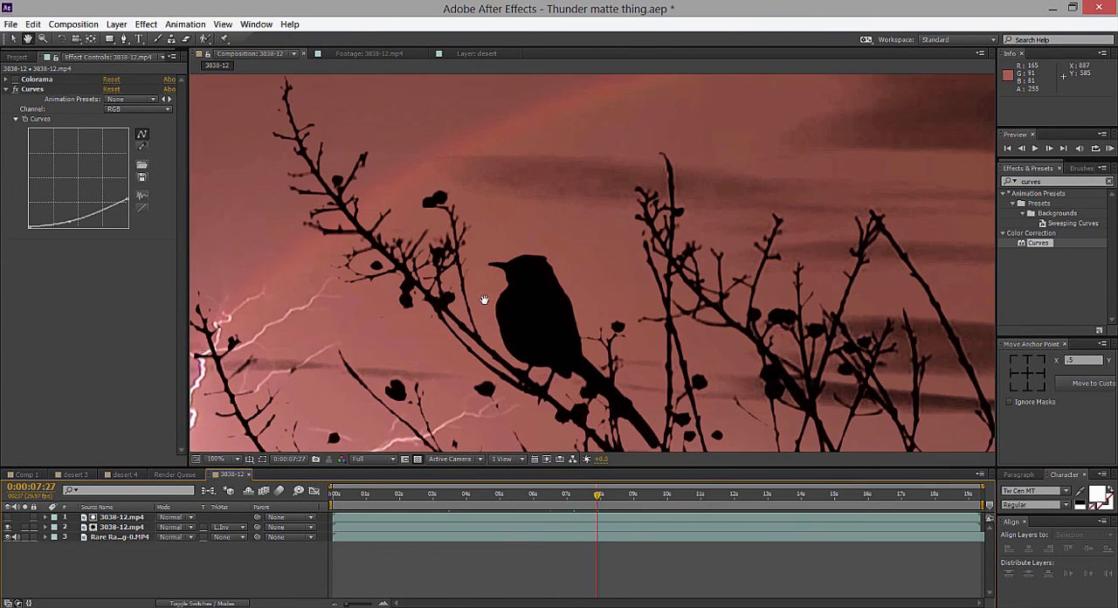
{"action": "scroll", "coordinate": [485, 301], "scroll_direction": "down", "scroll_amount": 1}
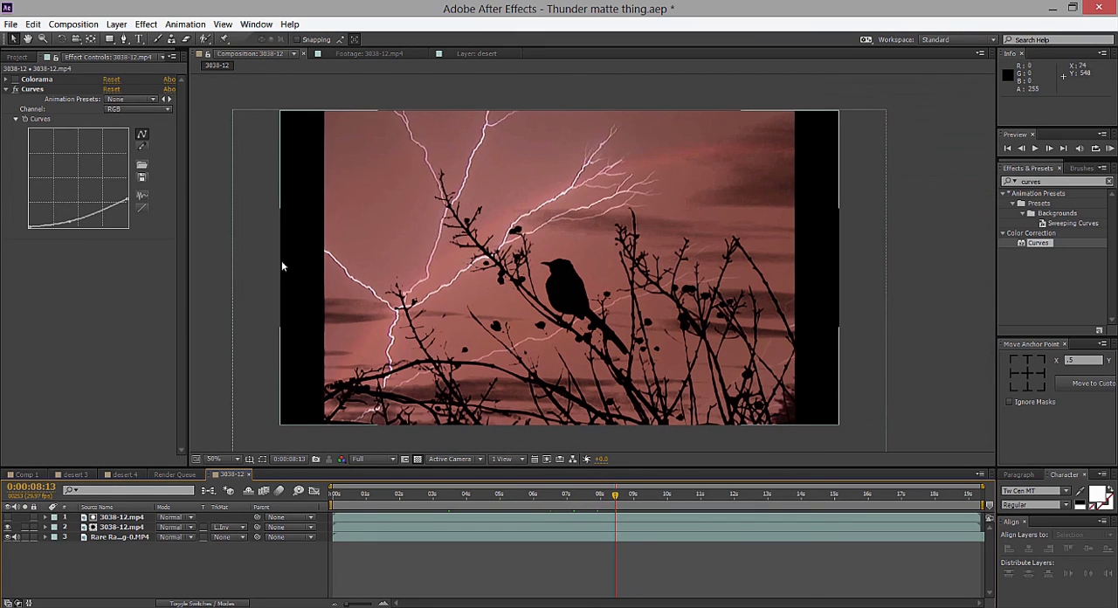
{"action": "left_click_drag", "start_coordinate": [122, 200], "coordinate": [129, 164]}
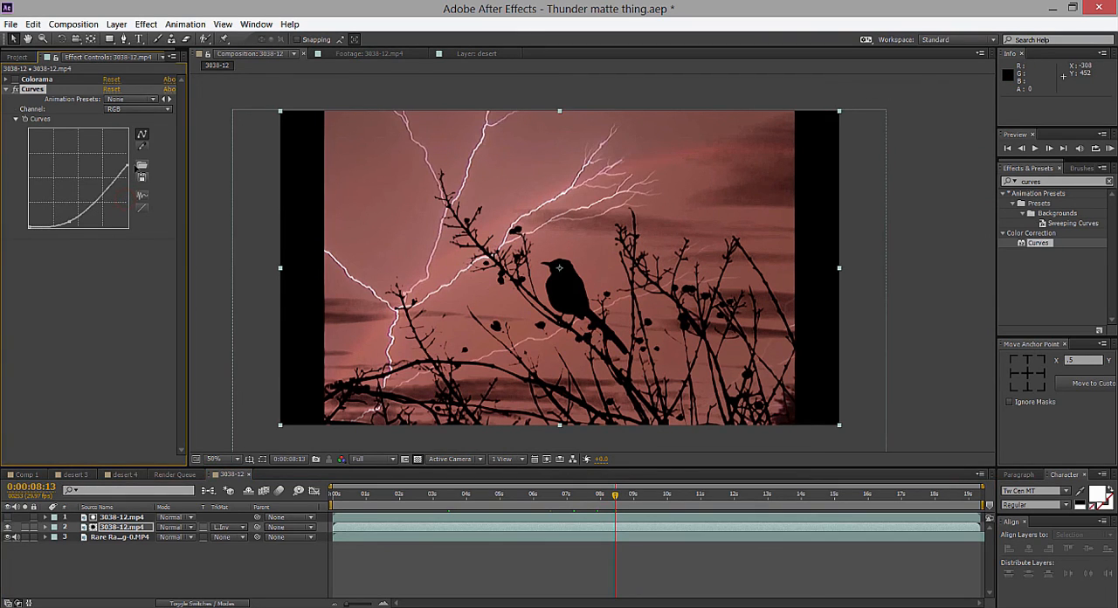
{"action": "mouse_move", "coordinate": [71, 223]}
{"action": "left_mouse_down"}
{"action": "mouse_move", "coordinate": [79, 212]}
{"action": "mouse_move", "coordinate": [73, 224]}
{"action": "left_mouse_up"}
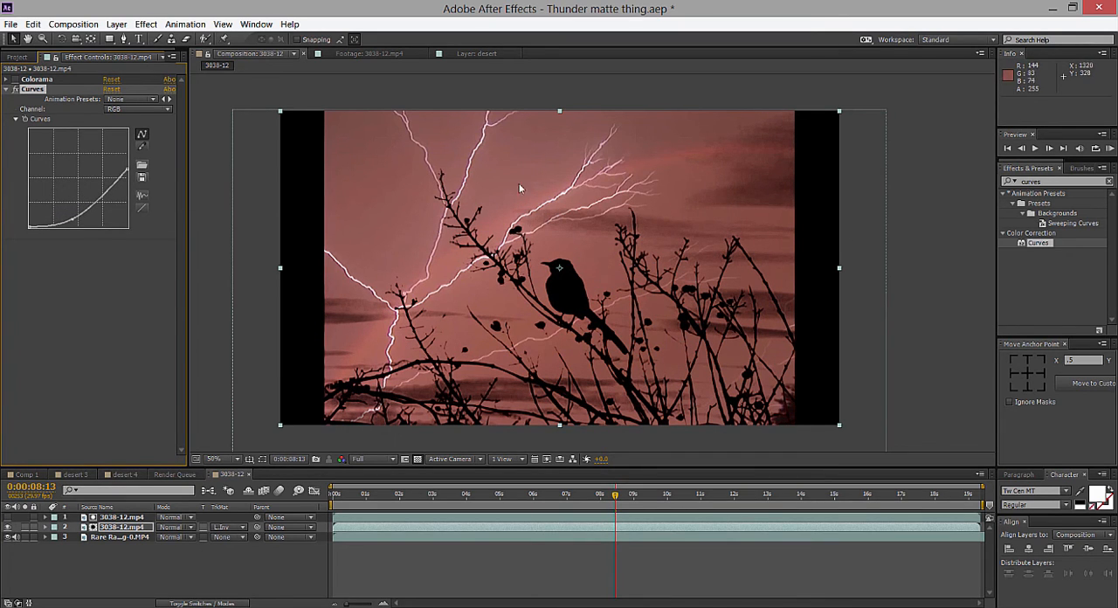
Move the white stop of the top 3038-12.mp4 matte layer's Colorama Output Cycle to about three o'clock and inspect the edges.
{"action": "left_click", "coordinate": [122, 517]}
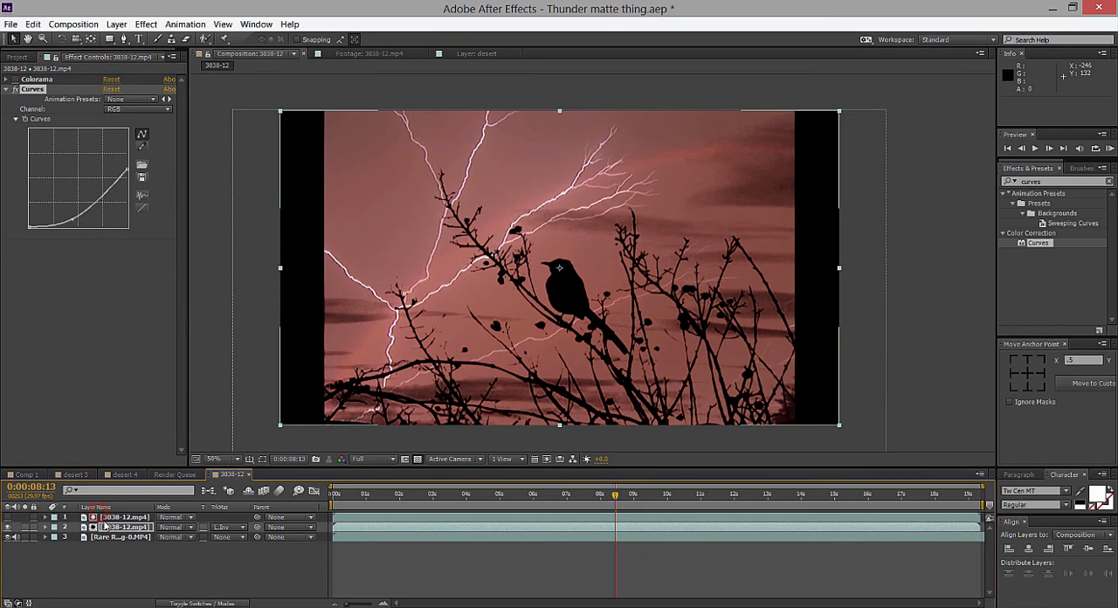
{"action": "key", "text": "Return"}
{"action": "left_click", "coordinate": [15, 109]}
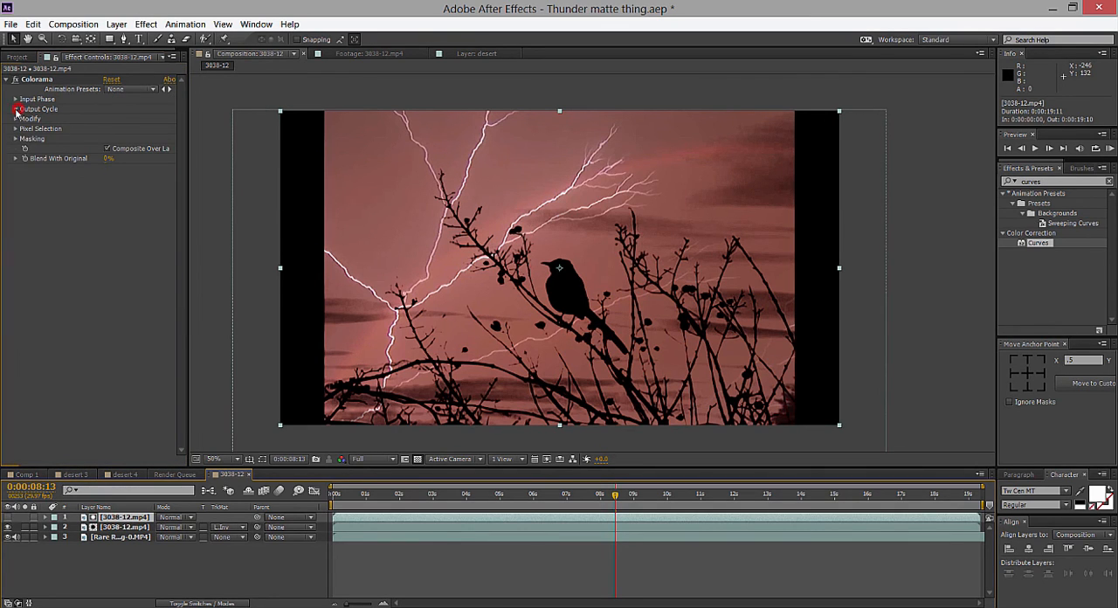
{"action": "mouse_move", "coordinate": [128, 212]}
{"action": "left_mouse_down"}
{"action": "mouse_move", "coordinate": [143, 182]}
{"action": "mouse_move", "coordinate": [134, 146]}
{"action": "mouse_move", "coordinate": [145, 203]}
{"action": "mouse_move", "coordinate": [147, 189]}
{"action": "left_mouse_up"}
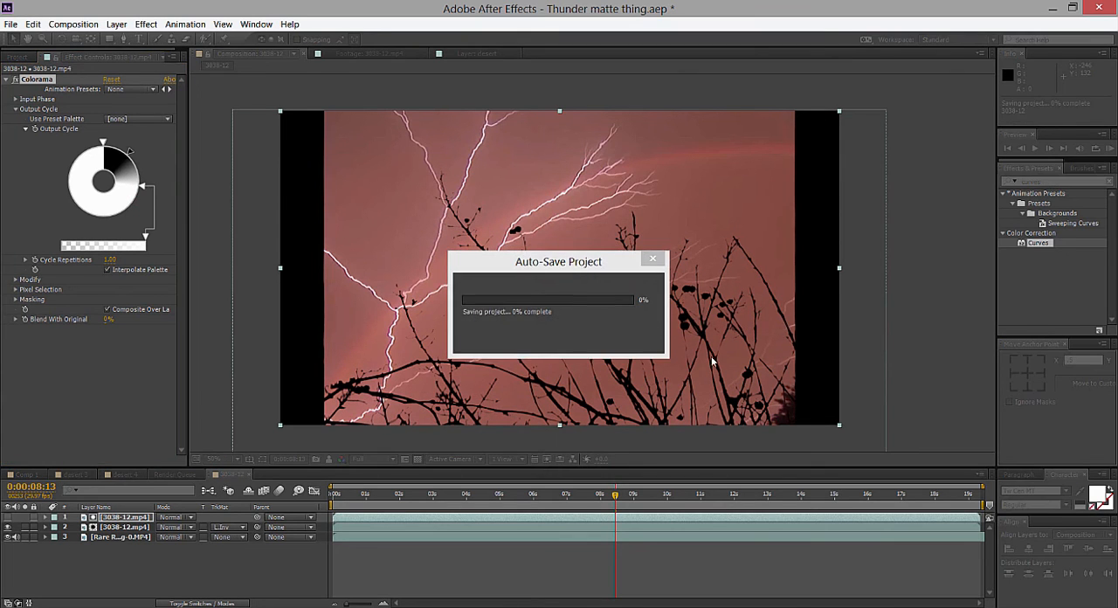
{"action": "scroll", "coordinate": [491, 297], "scroll_direction": "up", "scroll_amount": 3}
{"action": "scroll", "coordinate": [463, 304], "scroll_direction": "down", "scroll_amount": 4}
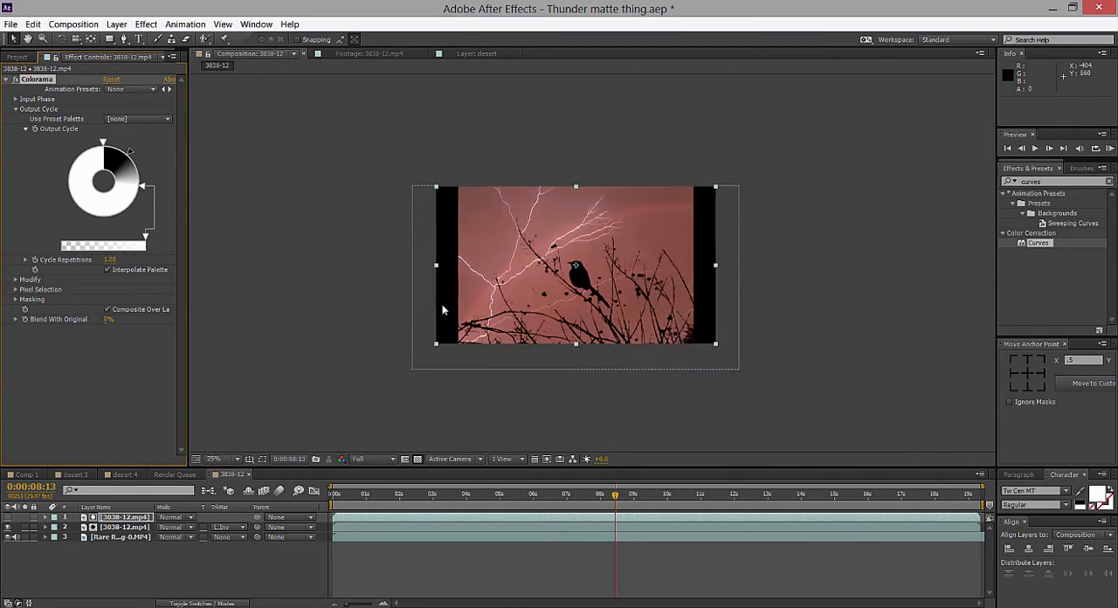
{"action": "scroll", "coordinate": [441, 309], "scroll_direction": "up", "scroll_amount": 1}
Soften the Colorama matte by moving the white stop to about four o'clock and the outer black stop to nearly half past twelve.
{"action": "left_click_drag", "start_coordinate": [143, 193], "coordinate": [128, 214]}
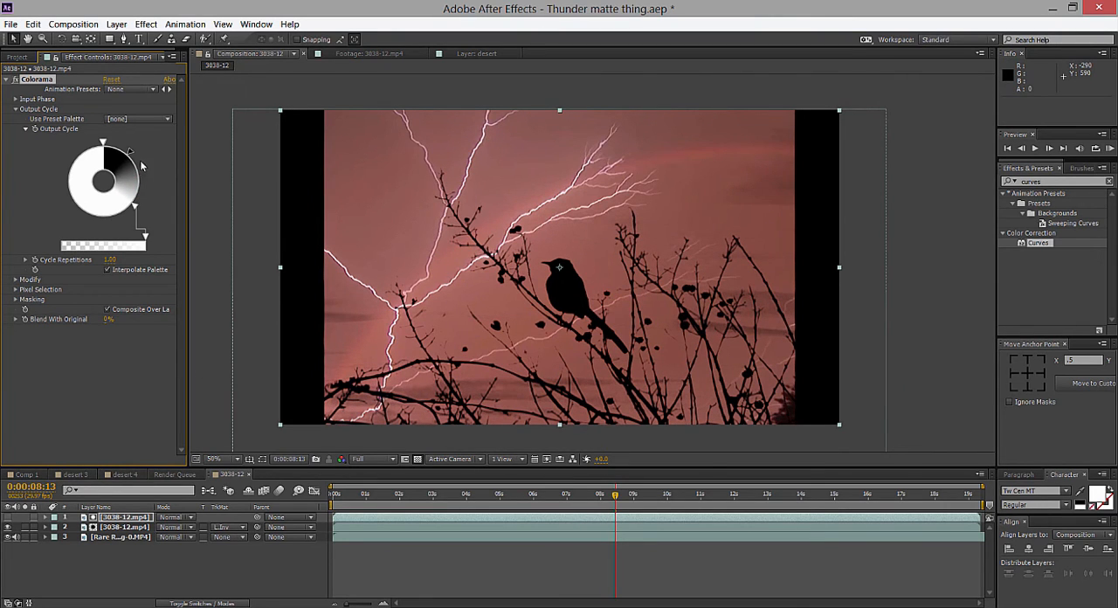
{"action": "mouse_move", "coordinate": [130, 153]}
{"action": "left_mouse_down"}
{"action": "mouse_move", "coordinate": [137, 164]}
{"action": "mouse_move", "coordinate": [121, 147]}
{"action": "left_mouse_up"}
{"action": "mouse_move", "coordinate": [134, 206]}
{"action": "left_mouse_down"}
{"action": "mouse_move", "coordinate": [143, 195]}
{"action": "mouse_move", "coordinate": [138, 206]}
{"action": "left_mouse_up"}
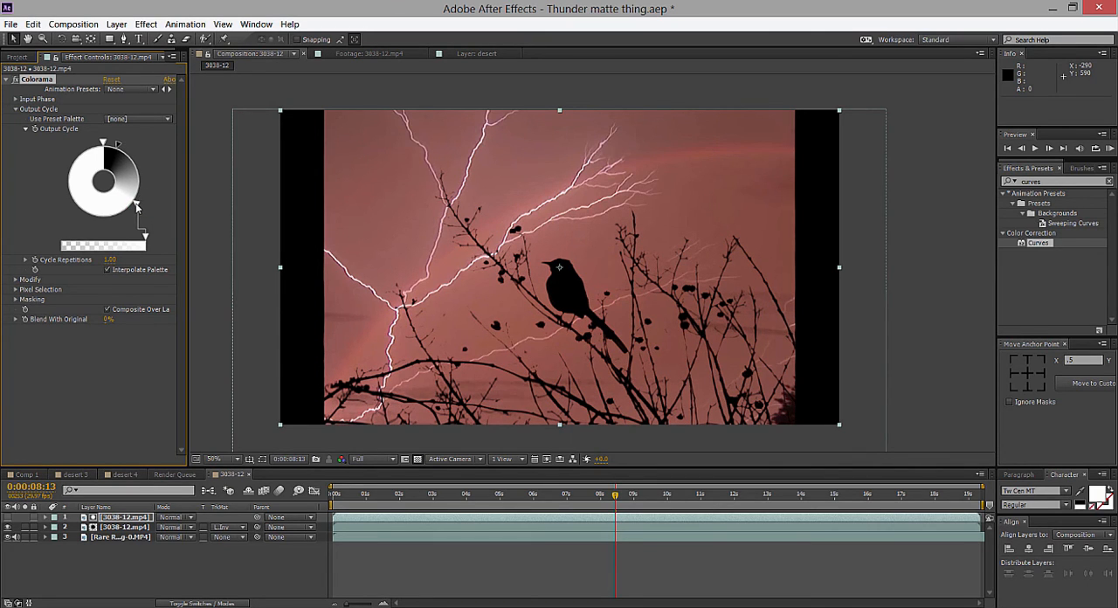
{"action": "key", "text": "comma"}
{"action": "key", "text": "comma"}
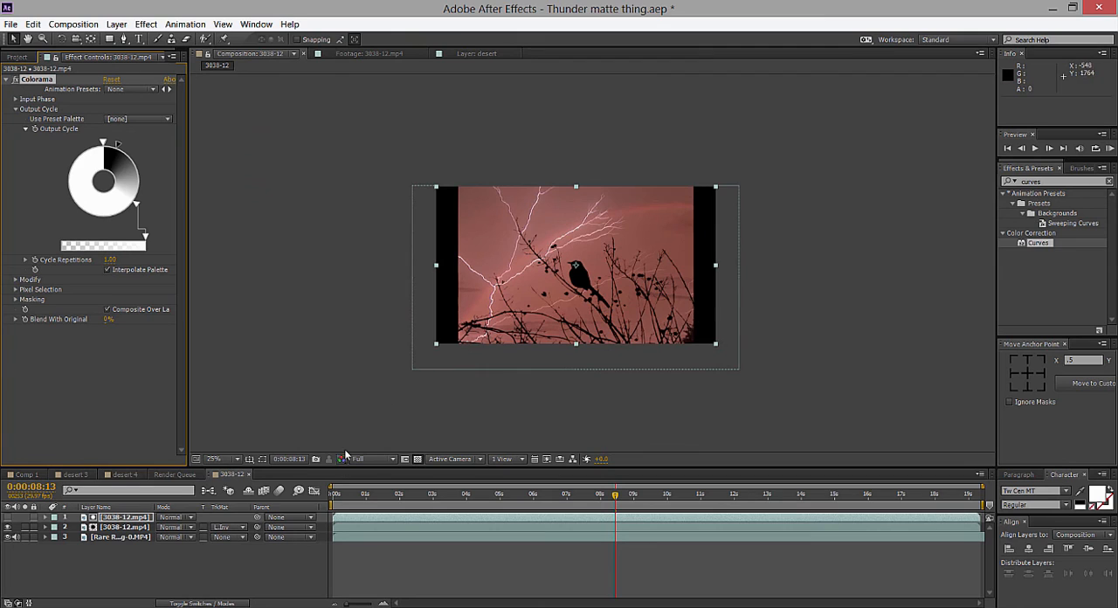
Review the track matte options of the lower 3038-12.mp4 layer, keeping Luma Inverted Matte.
{"action": "left_click", "coordinate": [94, 527]}
{"action": "left_click", "coordinate": [224, 527]}
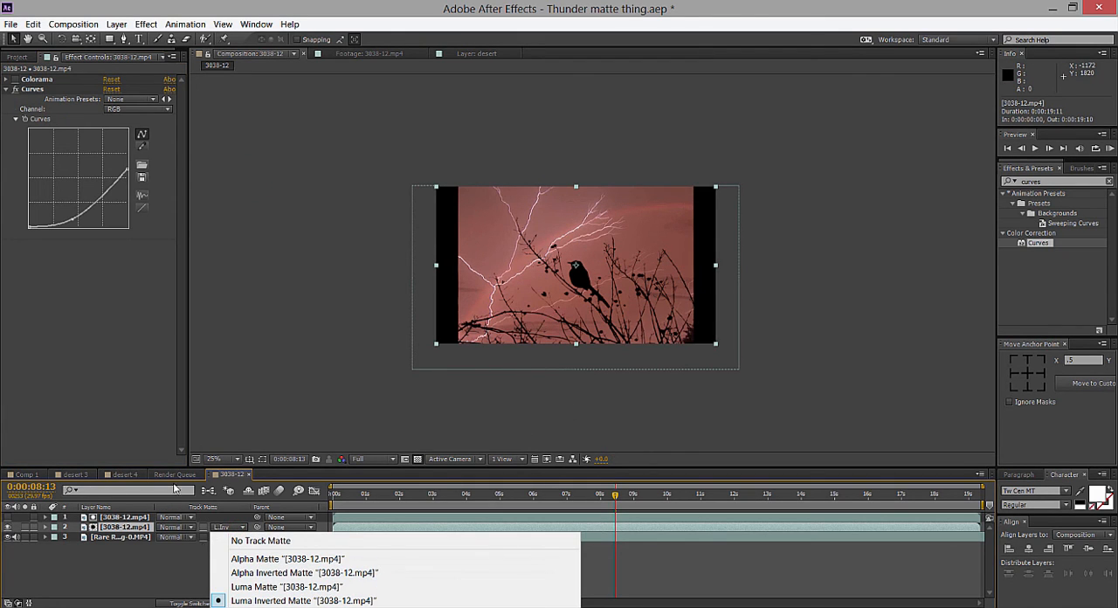
{"action": "left_click", "coordinate": [620, 388]}
Scrub the bird composite through 0:00:11:03, 0:00:14:15 and 0:00:16:17 to 0:00:18:11, checking the silhouette against the sky.
{"action": "left_click_drag", "start_coordinate": [622, 501], "coordinate": [705, 496]}
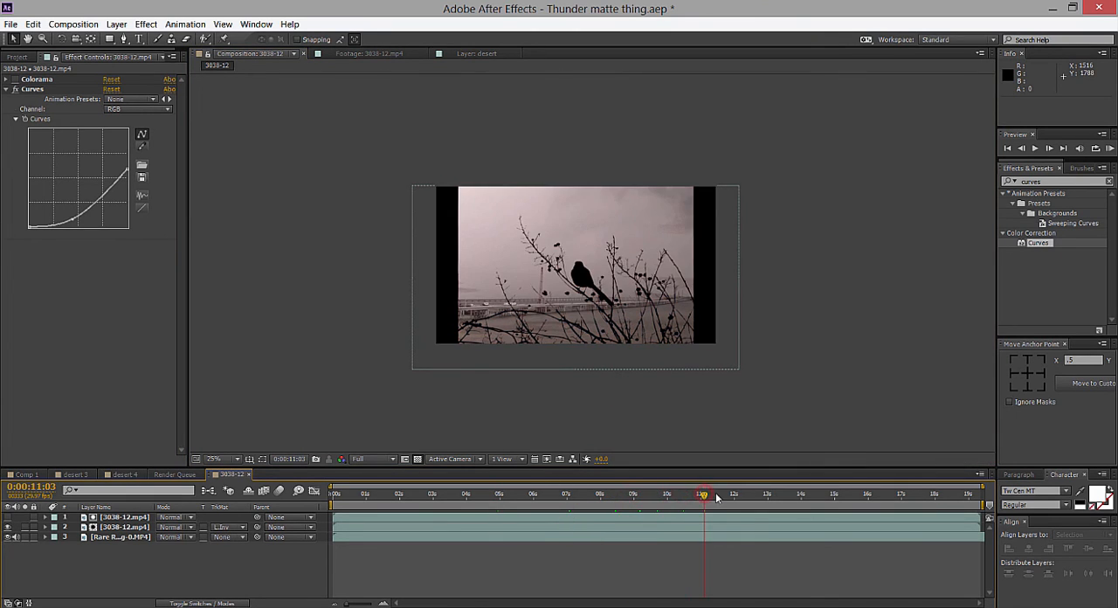
{"action": "key", "text": "period"}
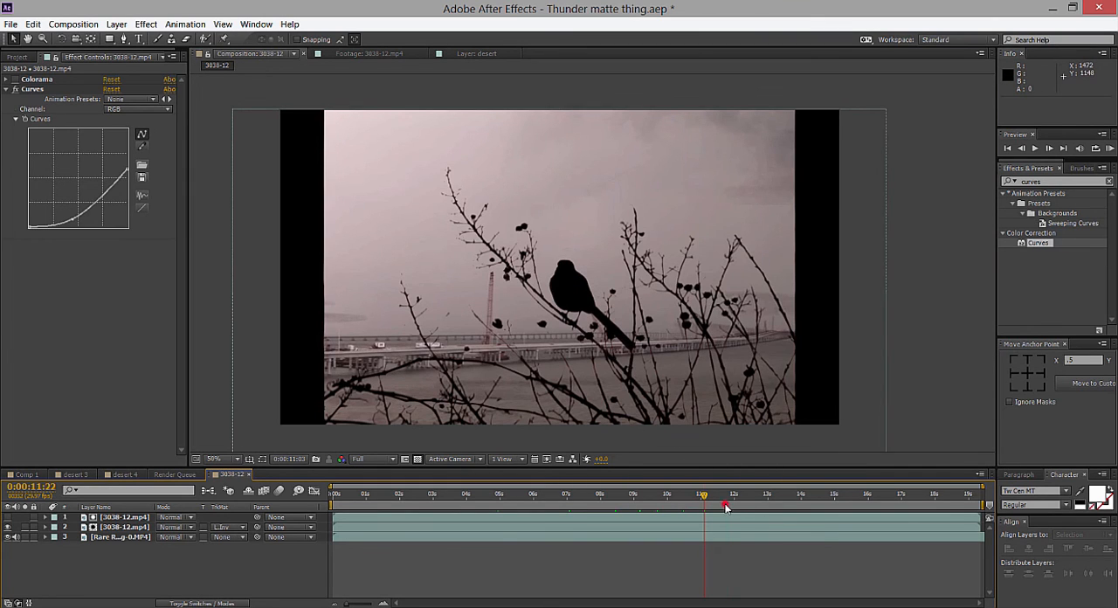
{"action": "left_click_drag", "start_coordinate": [729, 496], "coordinate": [864, 492]}
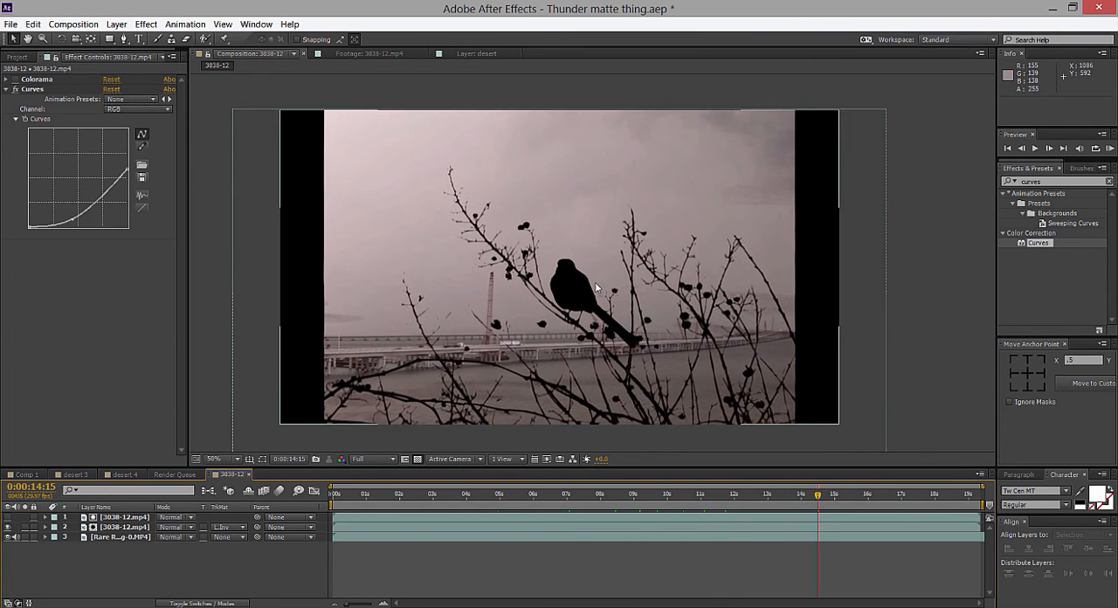
{"action": "key", "text": "period"}
{"action": "key", "text": "comma"}
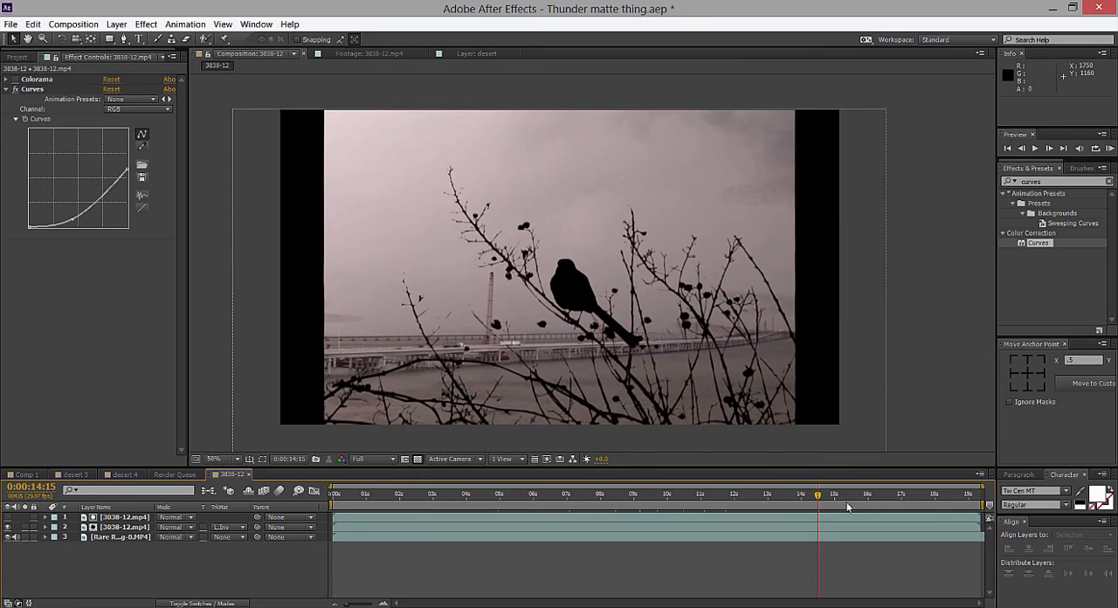
{"action": "left_click_drag", "start_coordinate": [819, 496], "coordinate": [888, 500]}
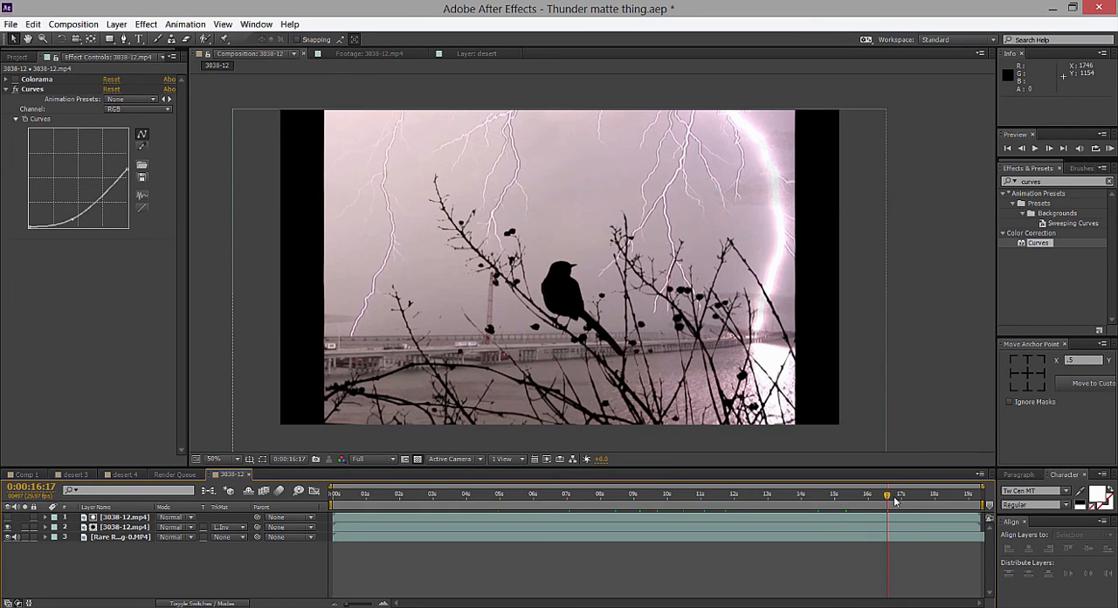
{"action": "left_click_drag", "start_coordinate": [895, 500], "coordinate": [947, 503]}
{"action": "scroll", "coordinate": [864, 329], "scroll_direction": "down", "scroll_amount": 1}
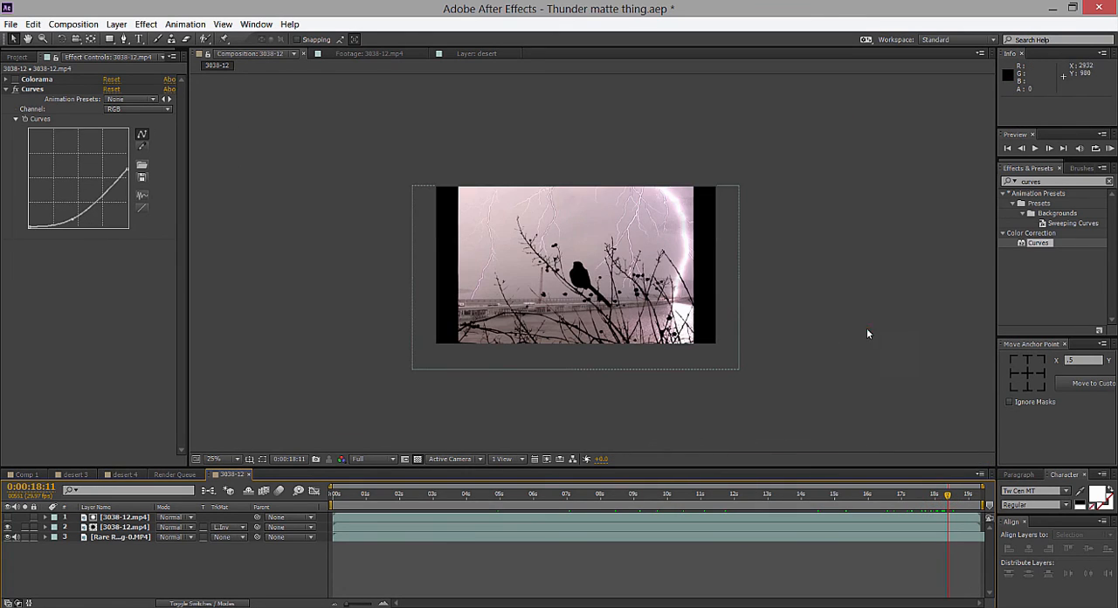
{"action": "left_click", "coordinate": [866, 330]}
Switch to the Comp 1 composition and inspect the desert storm composite at 0;00;07;25.
{"action": "left_click", "coordinate": [24, 474]}
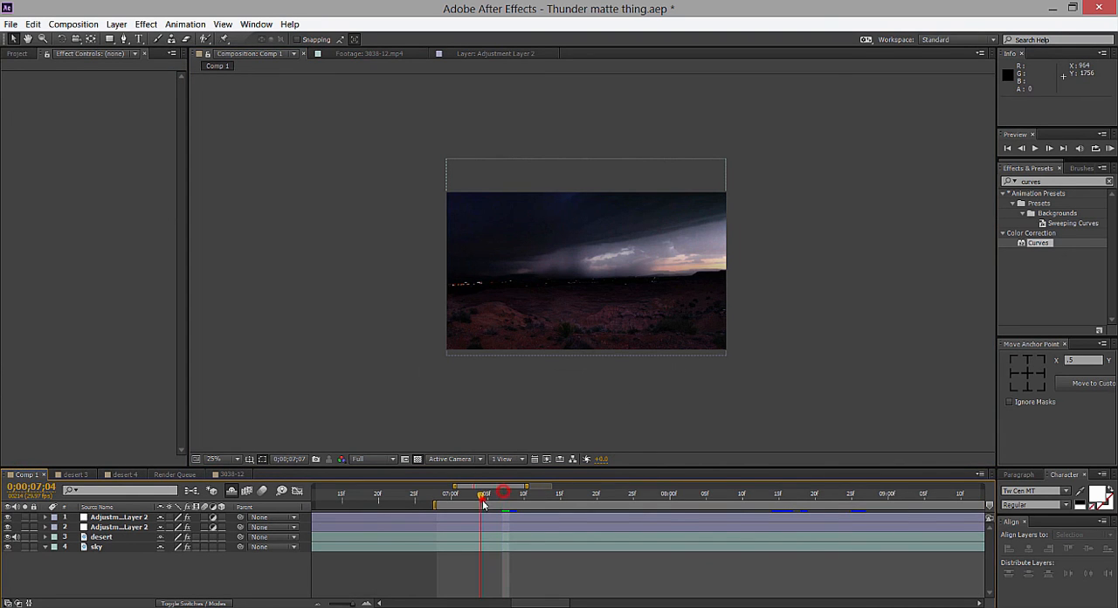
{"action": "left_click_drag", "start_coordinate": [483, 499], "coordinate": [630, 317]}
{"action": "scroll", "coordinate": [630, 317], "scroll_direction": "up", "scroll_amount": 1}
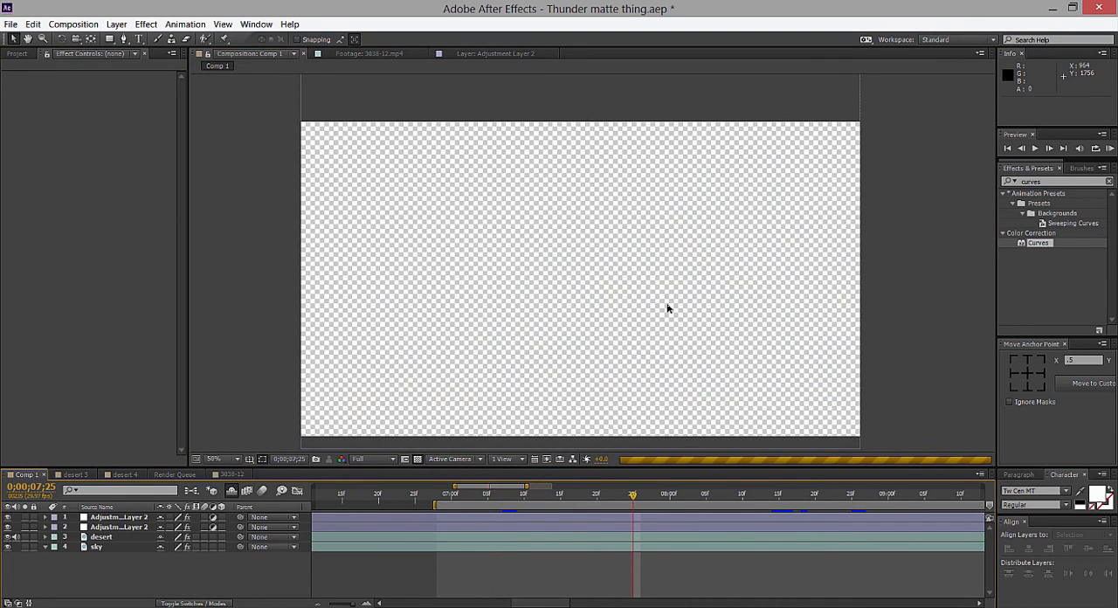
{"action": "scroll", "coordinate": [600, 331], "scroll_direction": "up", "scroll_amount": 2}
{"action": "scroll", "coordinate": [454, 323], "scroll_direction": "down", "scroll_amount": 2}
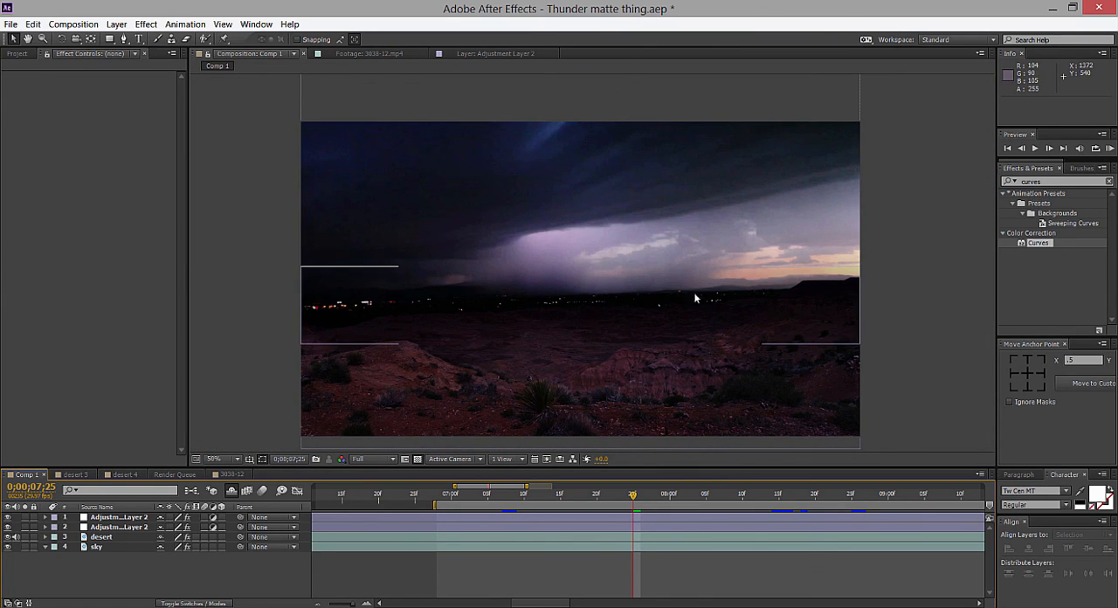
Hide and show the two adjustment layers to compare the desert scene with and without the grading.
{"action": "left_click_drag", "start_coordinate": [9, 517], "coordinate": [9, 527]}
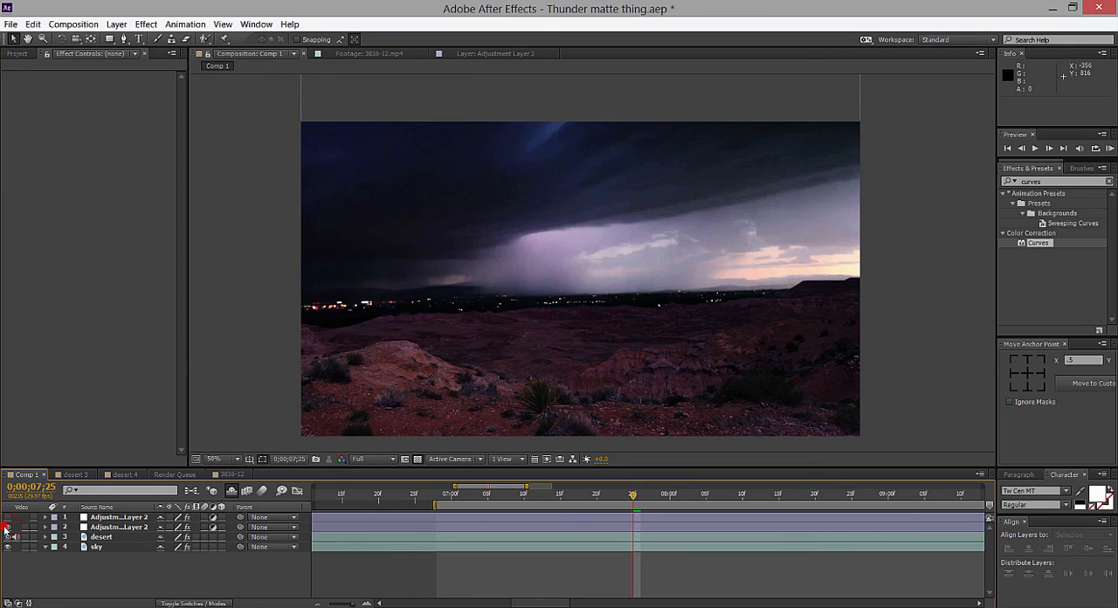
{"action": "left_click", "coordinate": [1004, 323]}
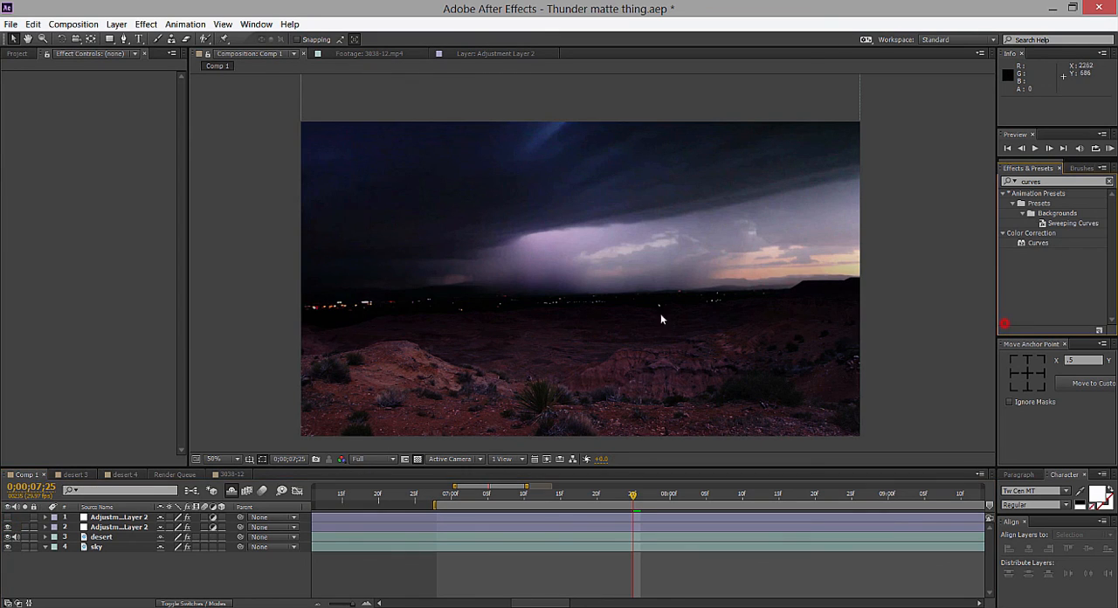
{"action": "left_click", "coordinate": [7, 517]}
{"action": "left_click", "coordinate": [151, 364]}
{"action": "scroll", "coordinate": [538, 231], "scroll_direction": "down", "scroll_amount": 3}
{"action": "scroll", "coordinate": [648, 237], "scroll_direction": "up", "scroll_amount": 1}
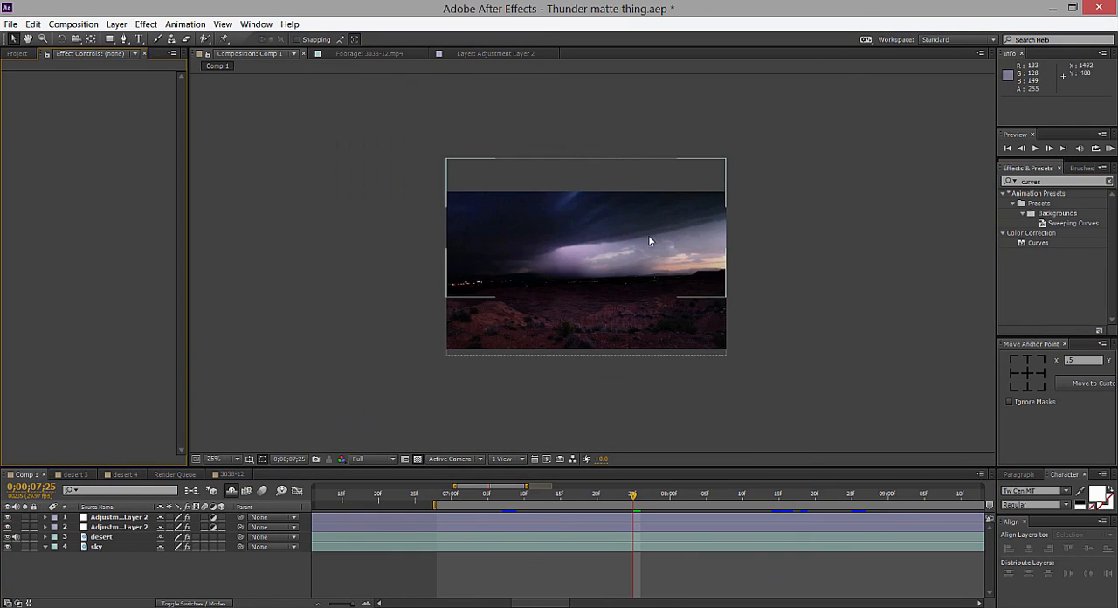
Examine the desert horizon and storm sky at different magnifications, scrubbing back through 0;00;07;20 to 0;00;07;04.
{"action": "scroll", "coordinate": [595, 259], "scroll_direction": "up", "scroll_amount": 2}
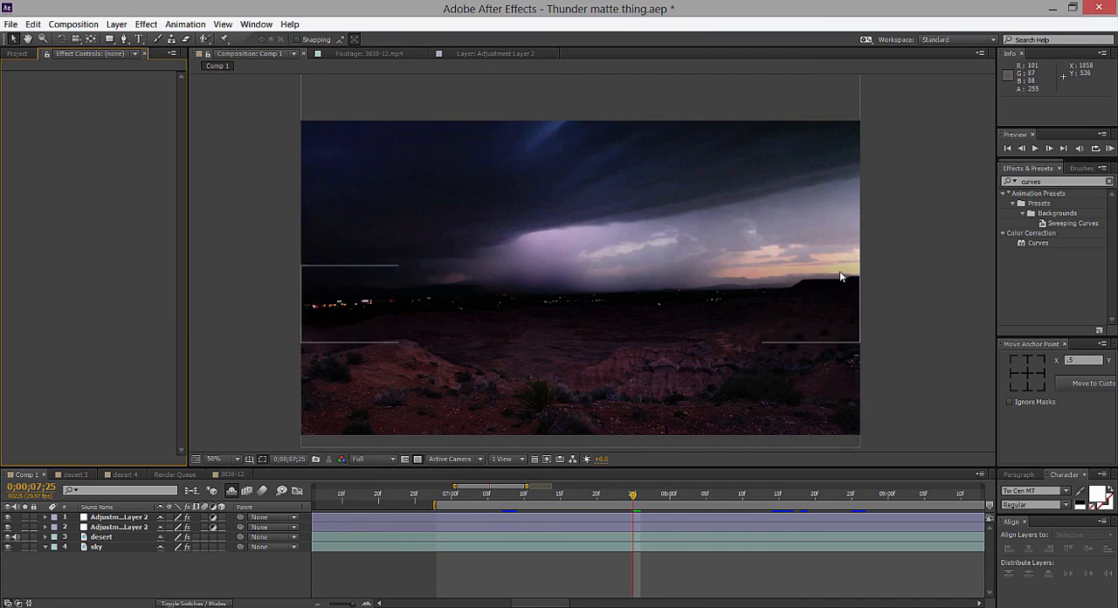
{"action": "scroll", "coordinate": [839, 270], "scroll_direction": "down", "scroll_amount": 2}
{"action": "scroll", "coordinate": [787, 271], "scroll_direction": "up", "scroll_amount": 2}
{"action": "scroll", "coordinate": [751, 271], "scroll_direction": "down", "scroll_amount": 2}
{"action": "scroll", "coordinate": [569, 237], "scroll_direction": "up", "scroll_amount": 2}
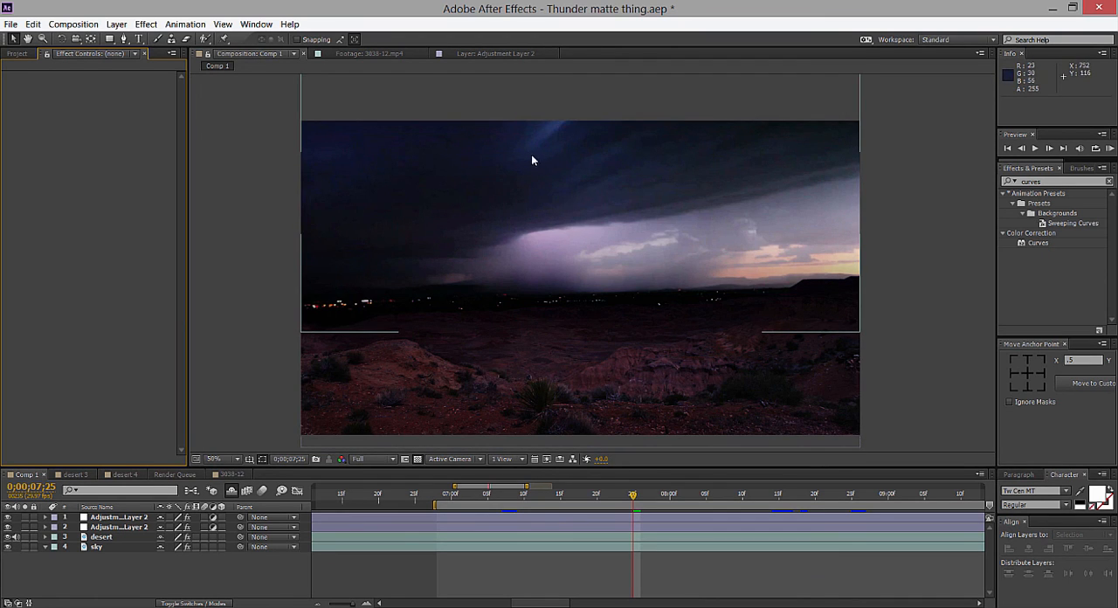
{"action": "scroll", "coordinate": [690, 297], "scroll_direction": "down", "scroll_amount": 2}
{"action": "scroll", "coordinate": [768, 293], "scroll_direction": "up", "scroll_amount": 2}
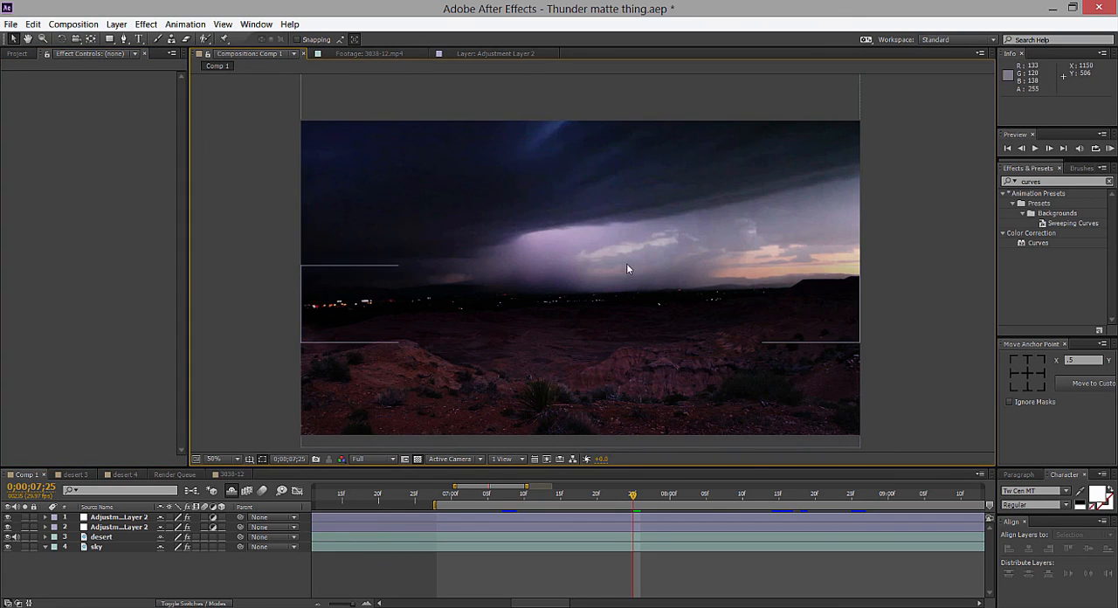
{"action": "left_click_drag", "start_coordinate": [655, 495], "coordinate": [597, 495]}
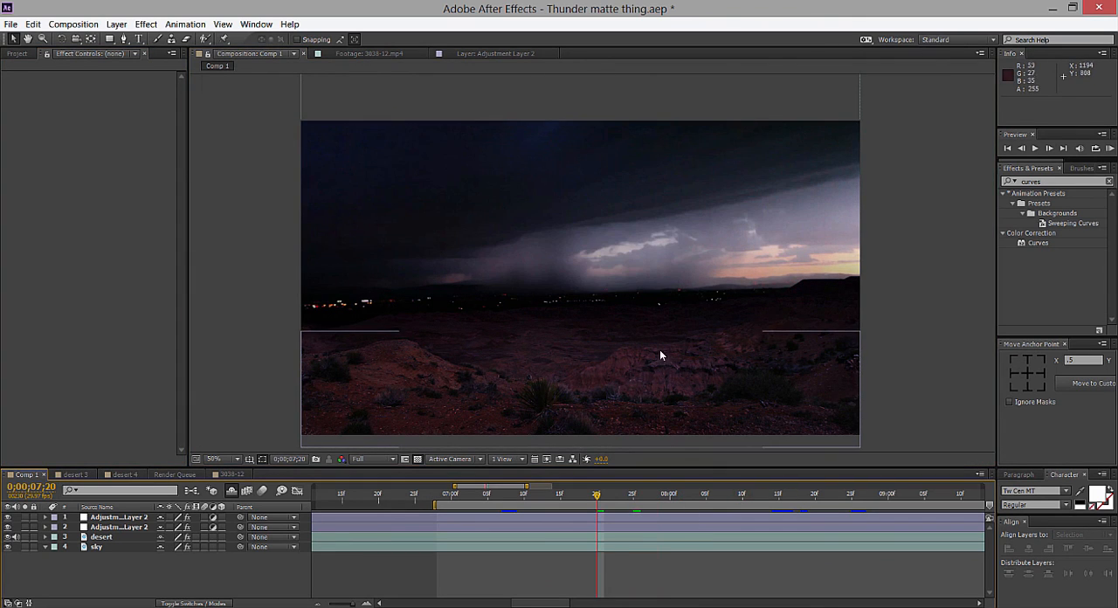
{"action": "scroll", "coordinate": [679, 323], "scroll_direction": "down", "scroll_amount": 2}
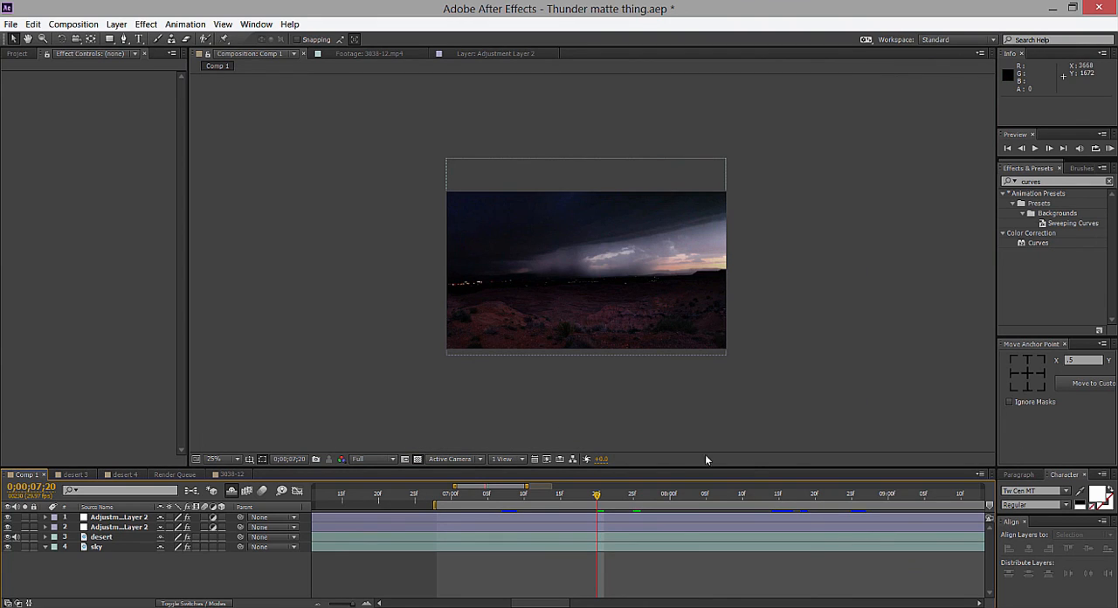
{"action": "left_click_drag", "start_coordinate": [507, 496], "coordinate": [483, 497]}
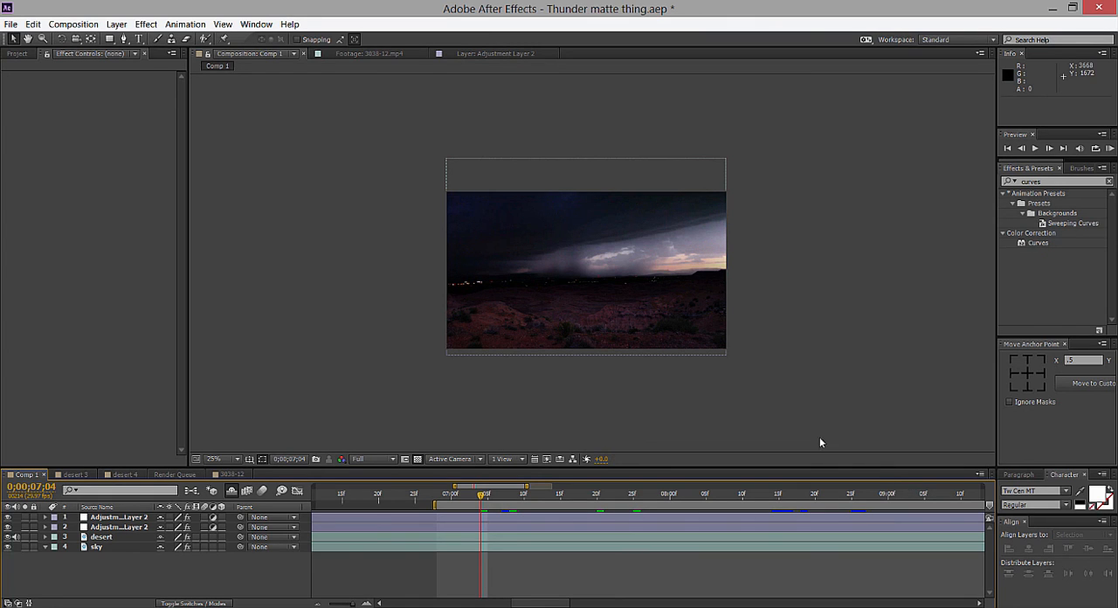
Widen the timeline's visible range to 0;00;00;00 through 0;00;17;25 and view the enlarged desert composite at 0;00;08;08.
{"action": "left_click_drag", "start_coordinate": [526, 486], "coordinate": [573, 499]}
{"action": "left_click_drag", "start_coordinate": [455, 485], "coordinate": [314, 487]}
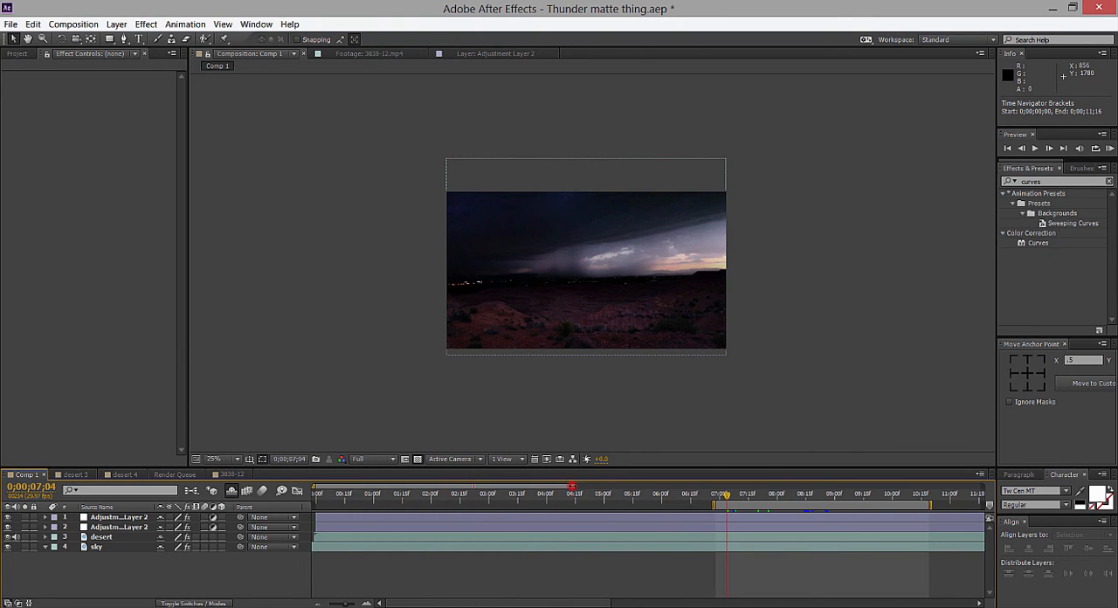
{"action": "left_click_drag", "start_coordinate": [572, 486], "coordinate": [712, 482]}
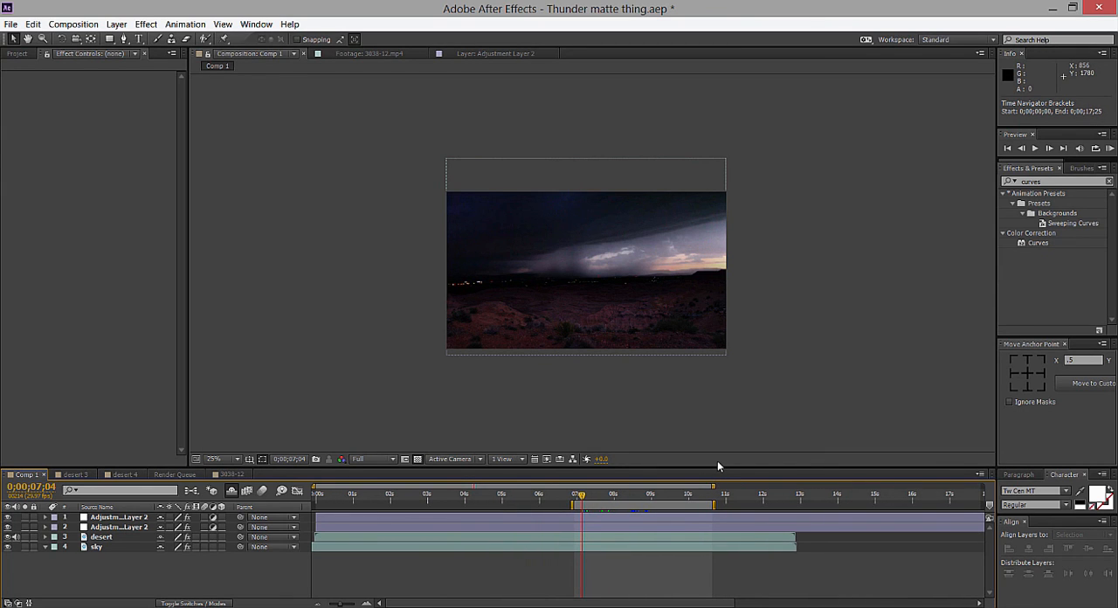
{"action": "scroll", "coordinate": [724, 418], "scroll_direction": "up", "scroll_amount": 2}
{"action": "left_click_drag", "start_coordinate": [615, 496], "coordinate": [624, 496]}
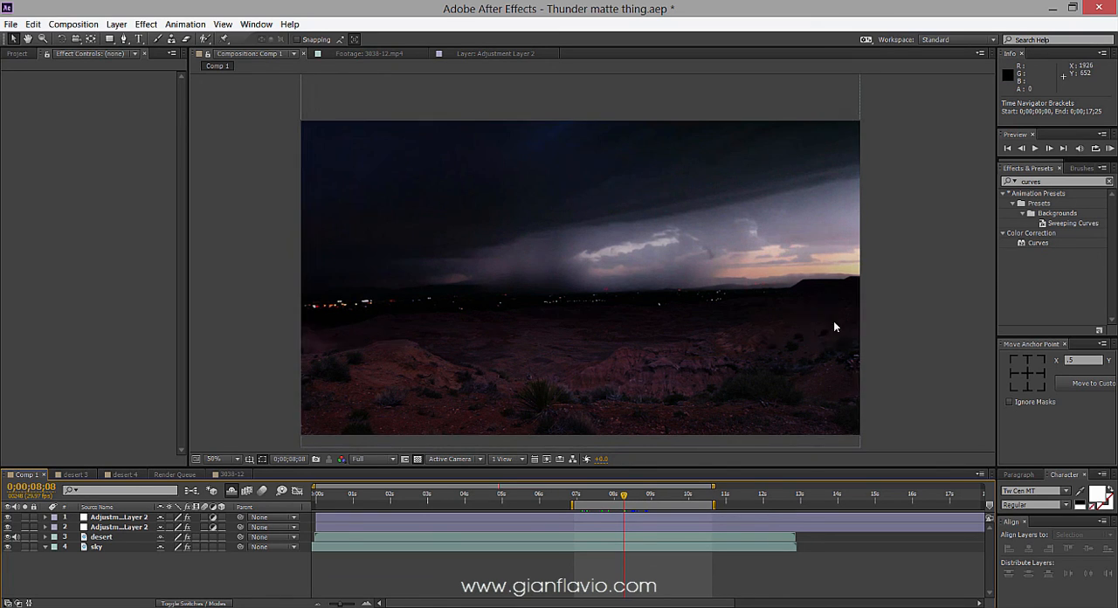
{"action": "left_click_drag", "start_coordinate": [800, 332], "coordinate": [795, 310]}
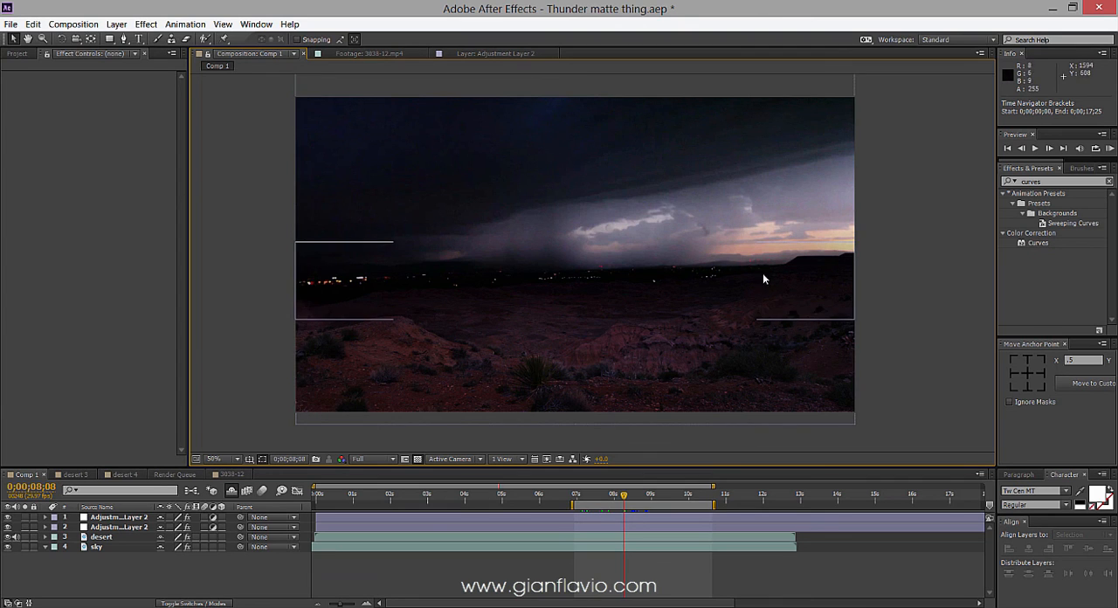
Return to the 3038-12 composition and compare the lower bird layer with its Curves effect off and on.
{"action": "left_click", "coordinate": [231, 473]}
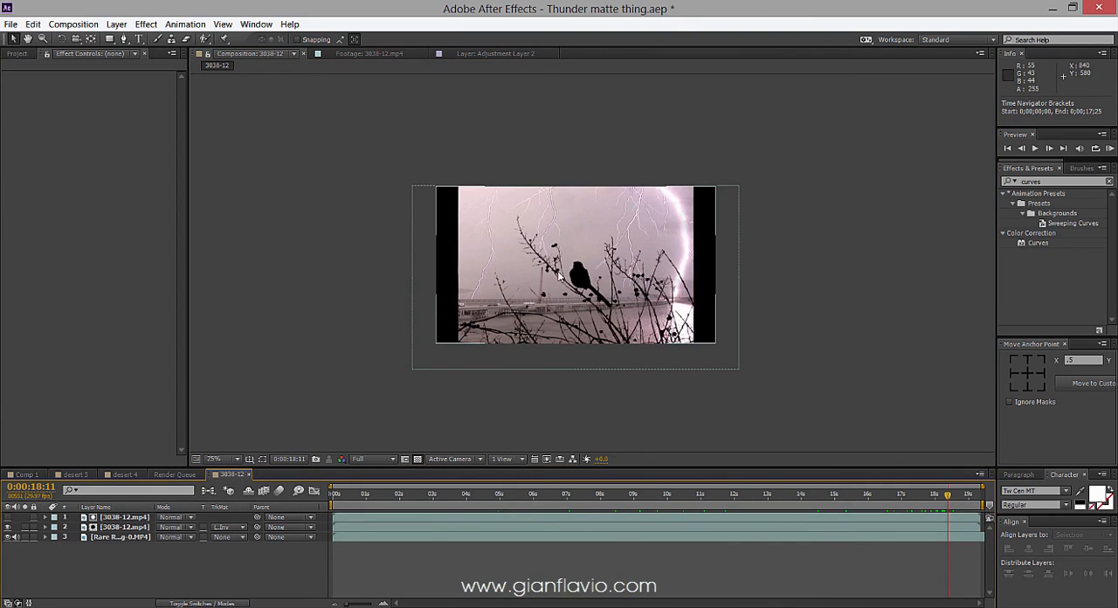
{"action": "left_click", "coordinate": [559, 267]}
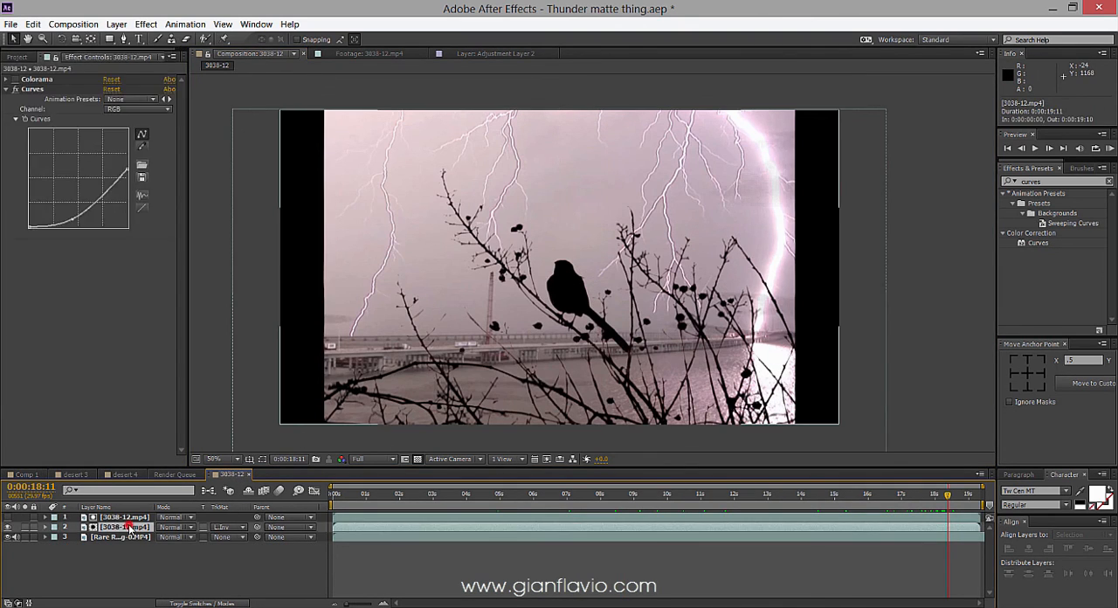
{"action": "left_click", "coordinate": [15, 89]}
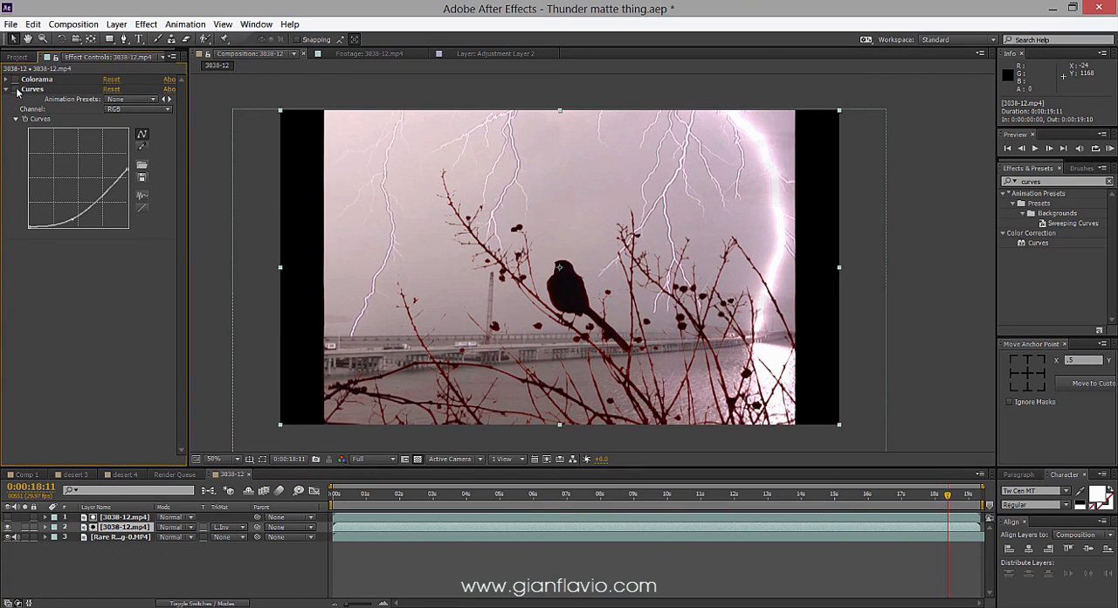
{"action": "left_click", "coordinate": [14, 79]}
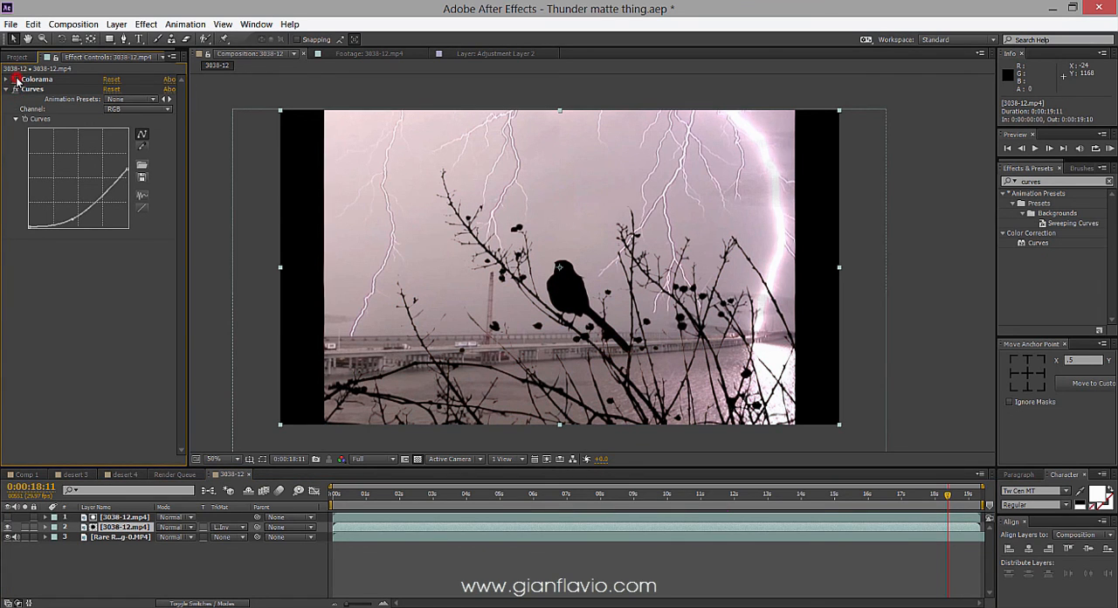